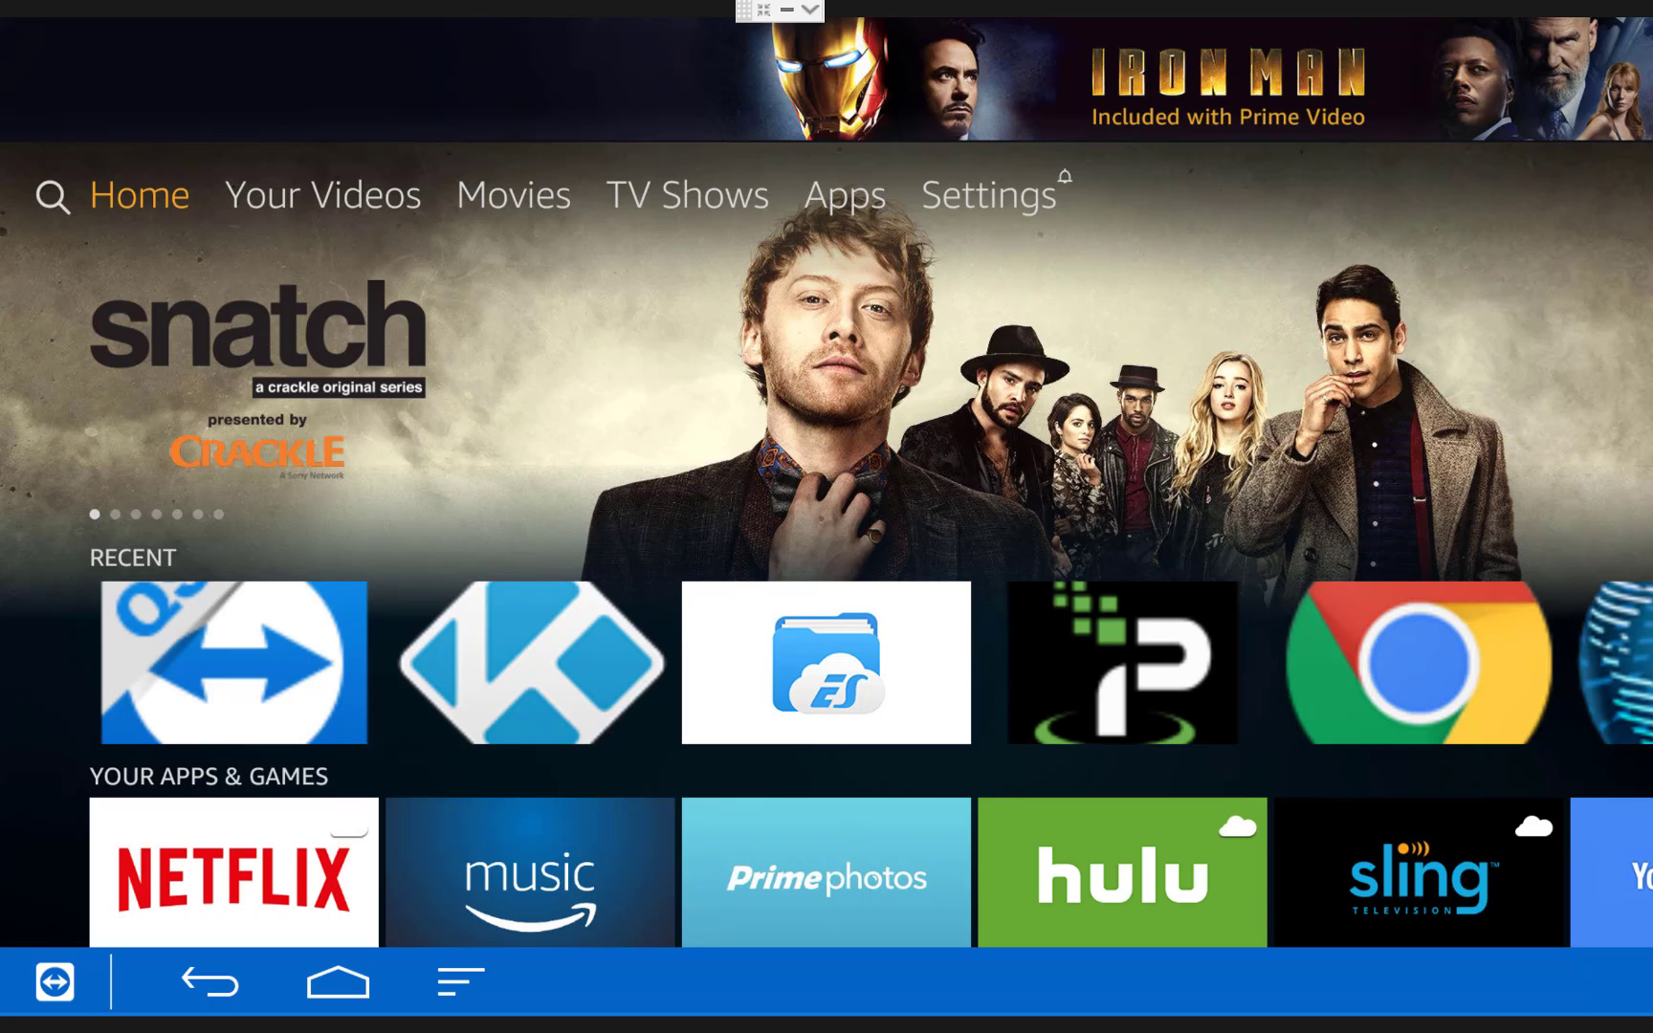
Step: Go to the Settings section of the Fire TV home screen
key(Right)
key(Right)
key(Right)
key(Right)
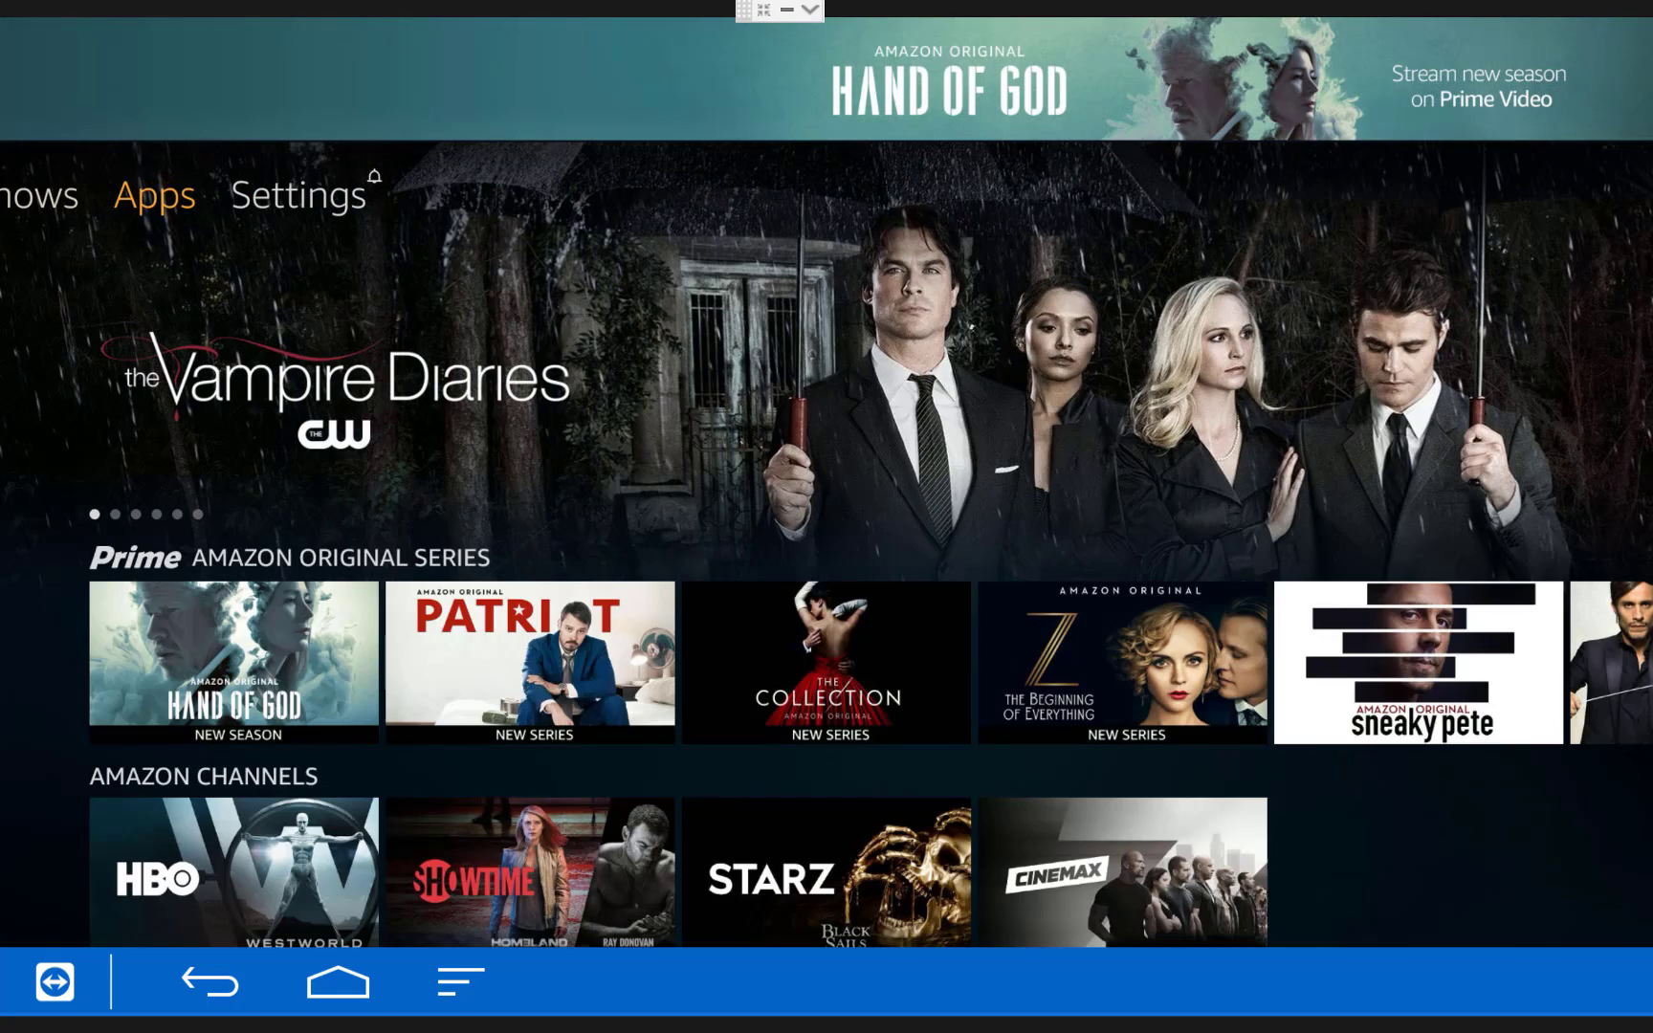
key(Right)
key(Down)
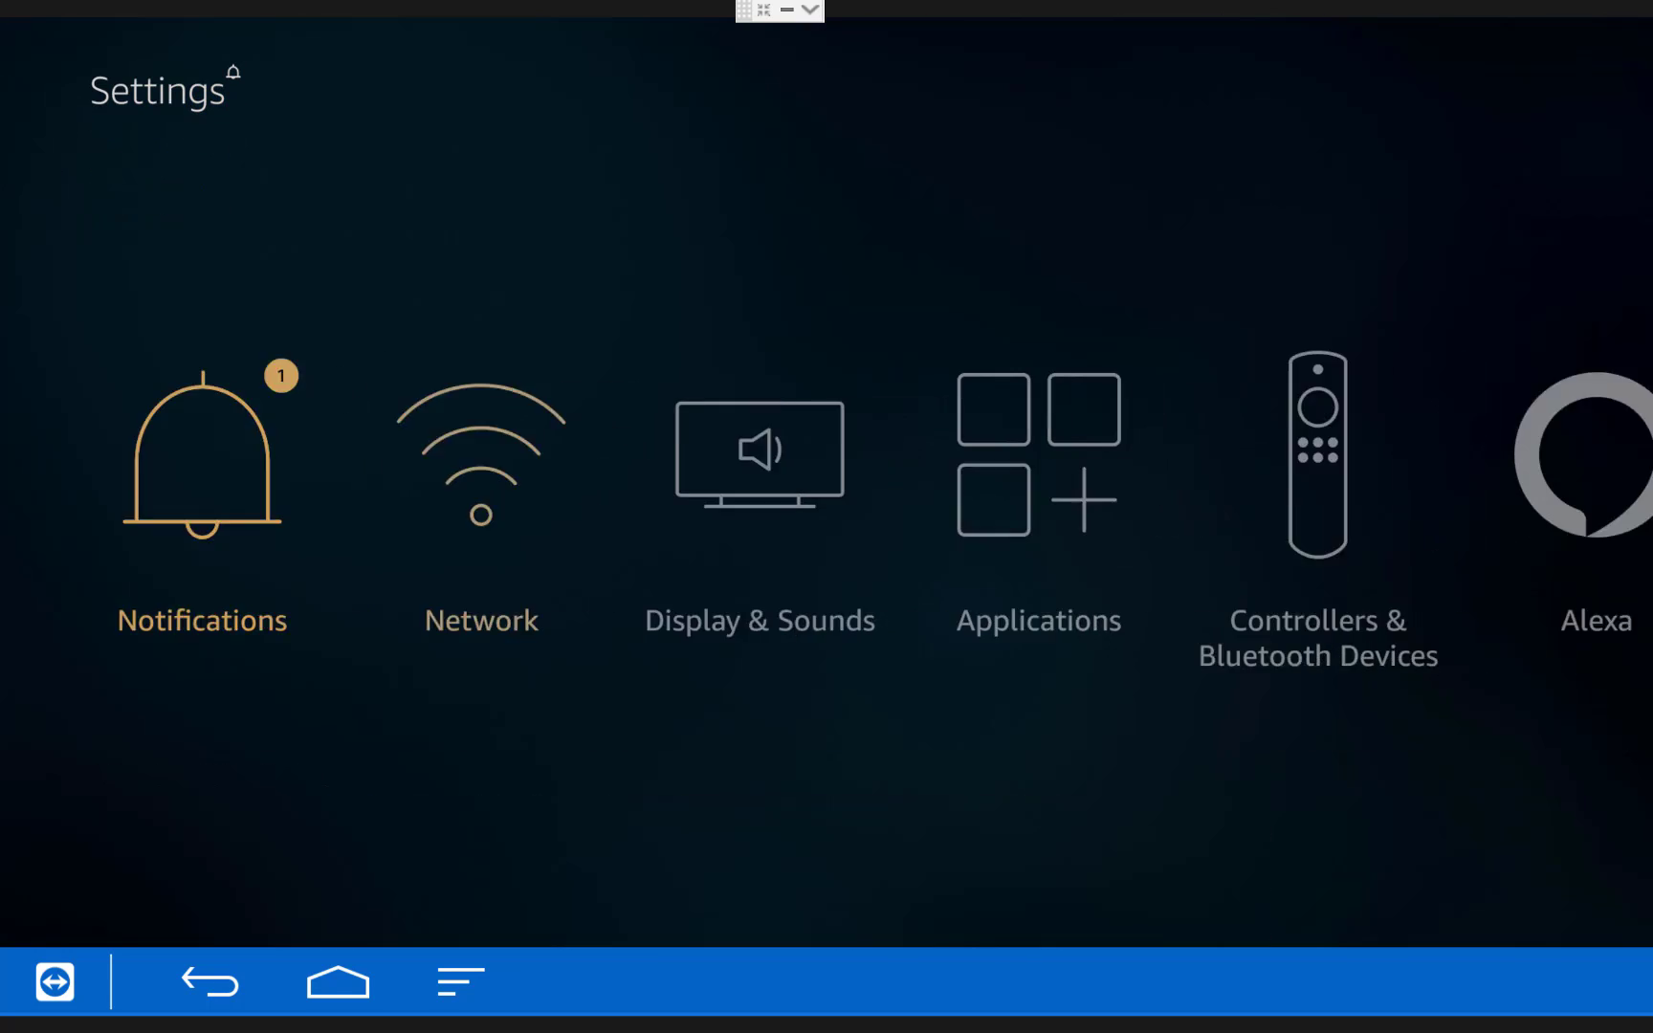
Step: Open the Device category in the Fire TV settings
key(Right)
key(Right)
key(Right)
key(Right)
key(Right)
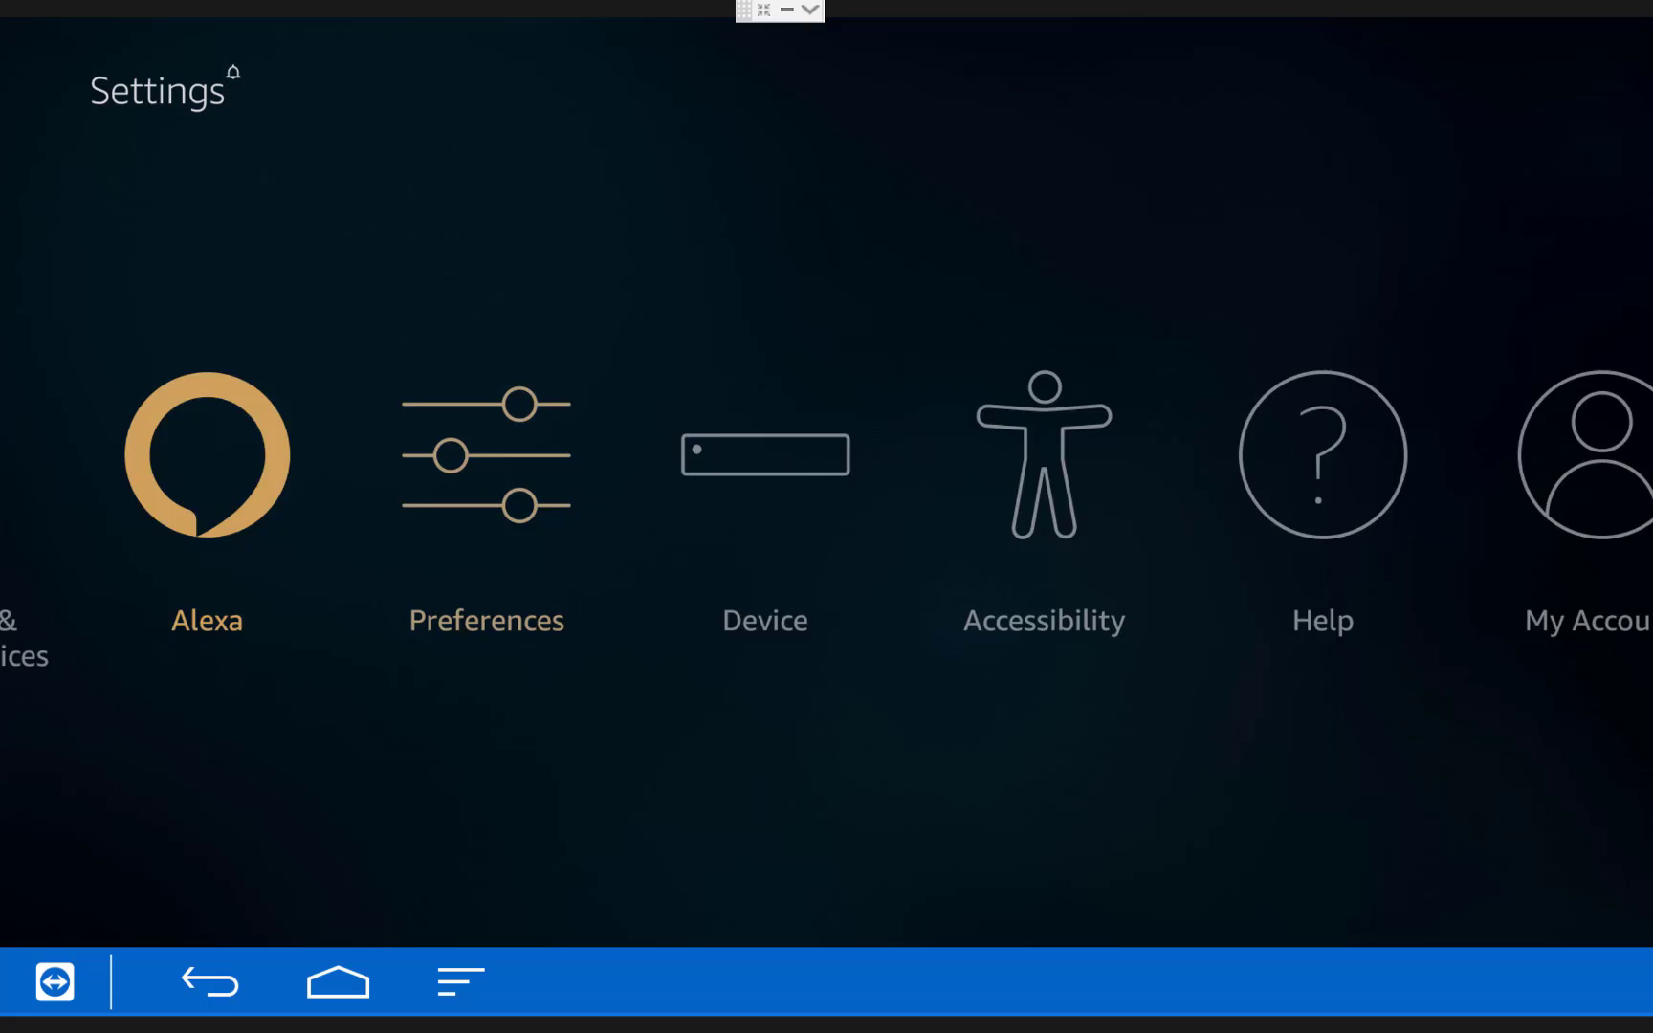
key(Right)
key(Right)
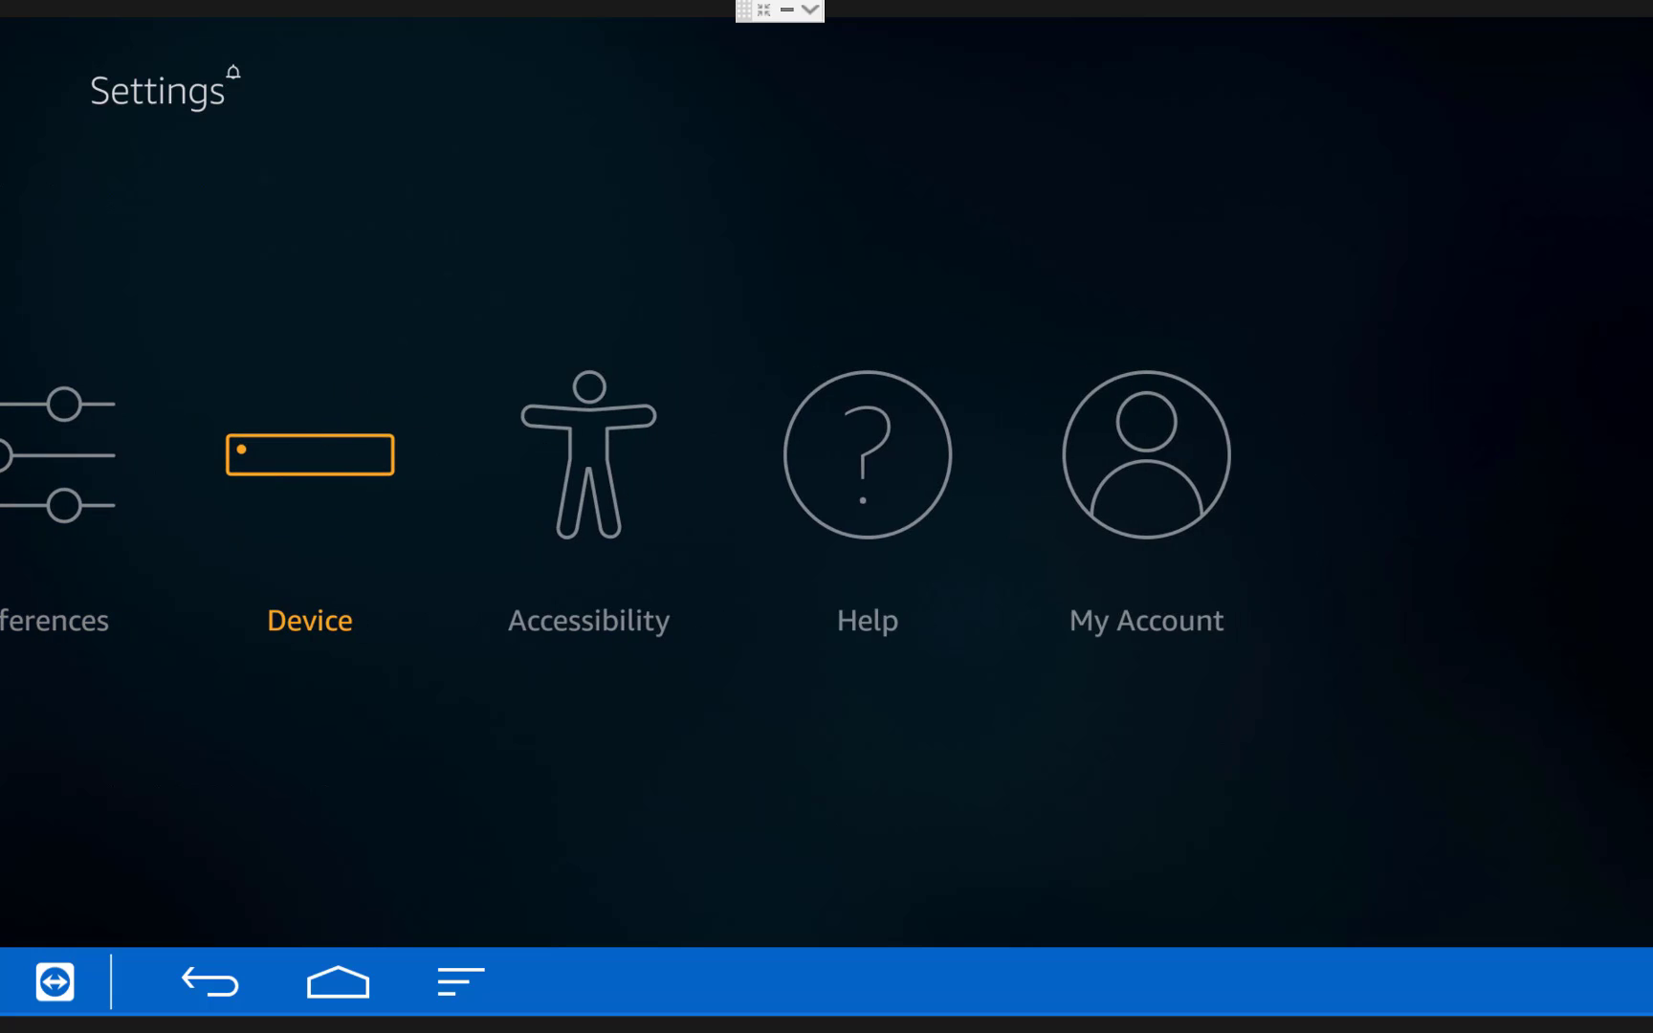
key(Return)
Step: Turn on ADB debugging in the device's Developer options
key(Down)
key(Down)
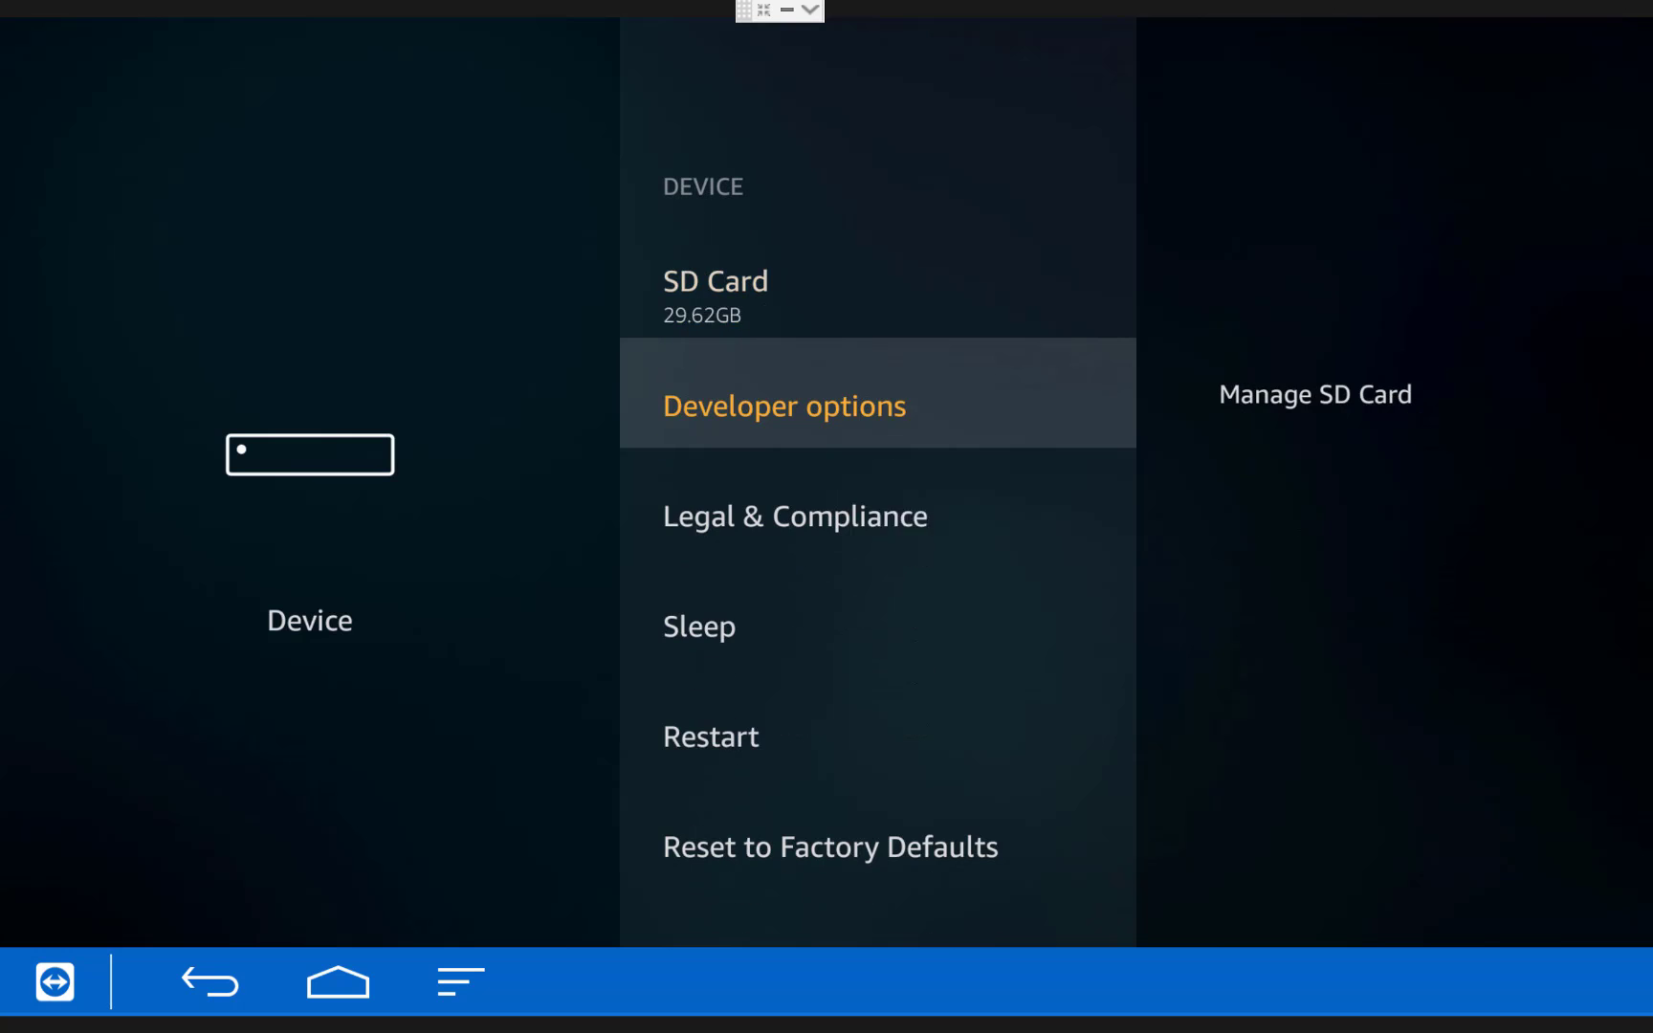
key(Return)
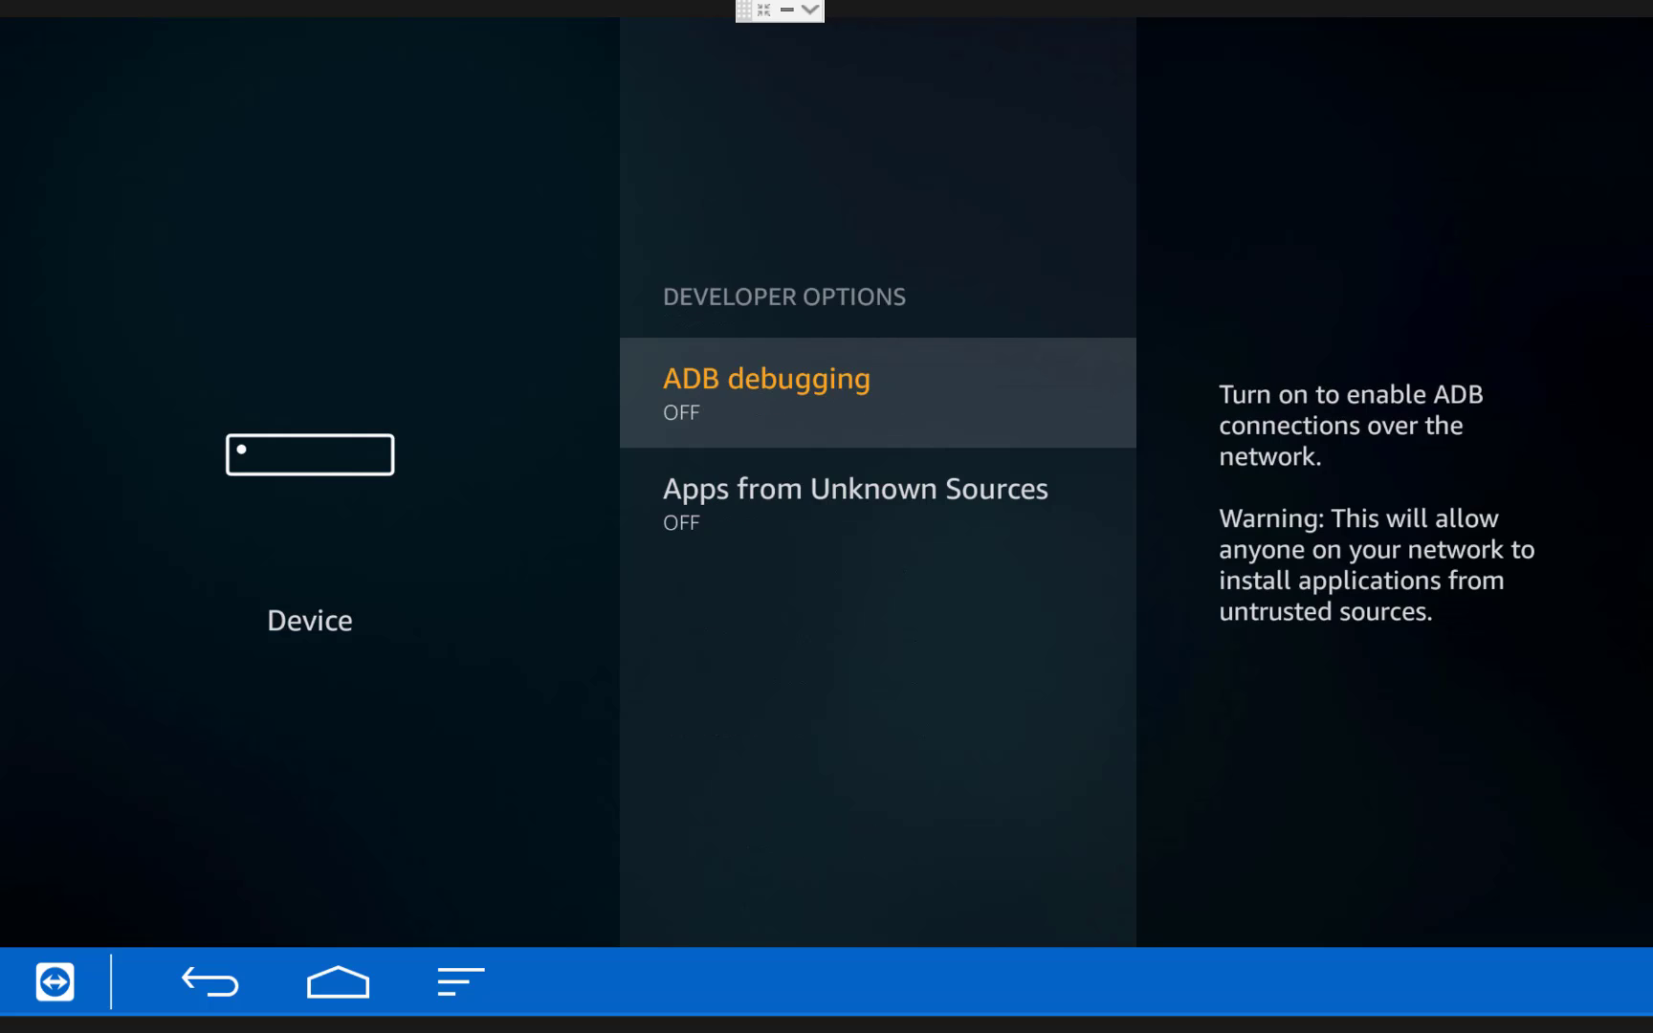
key(Return)
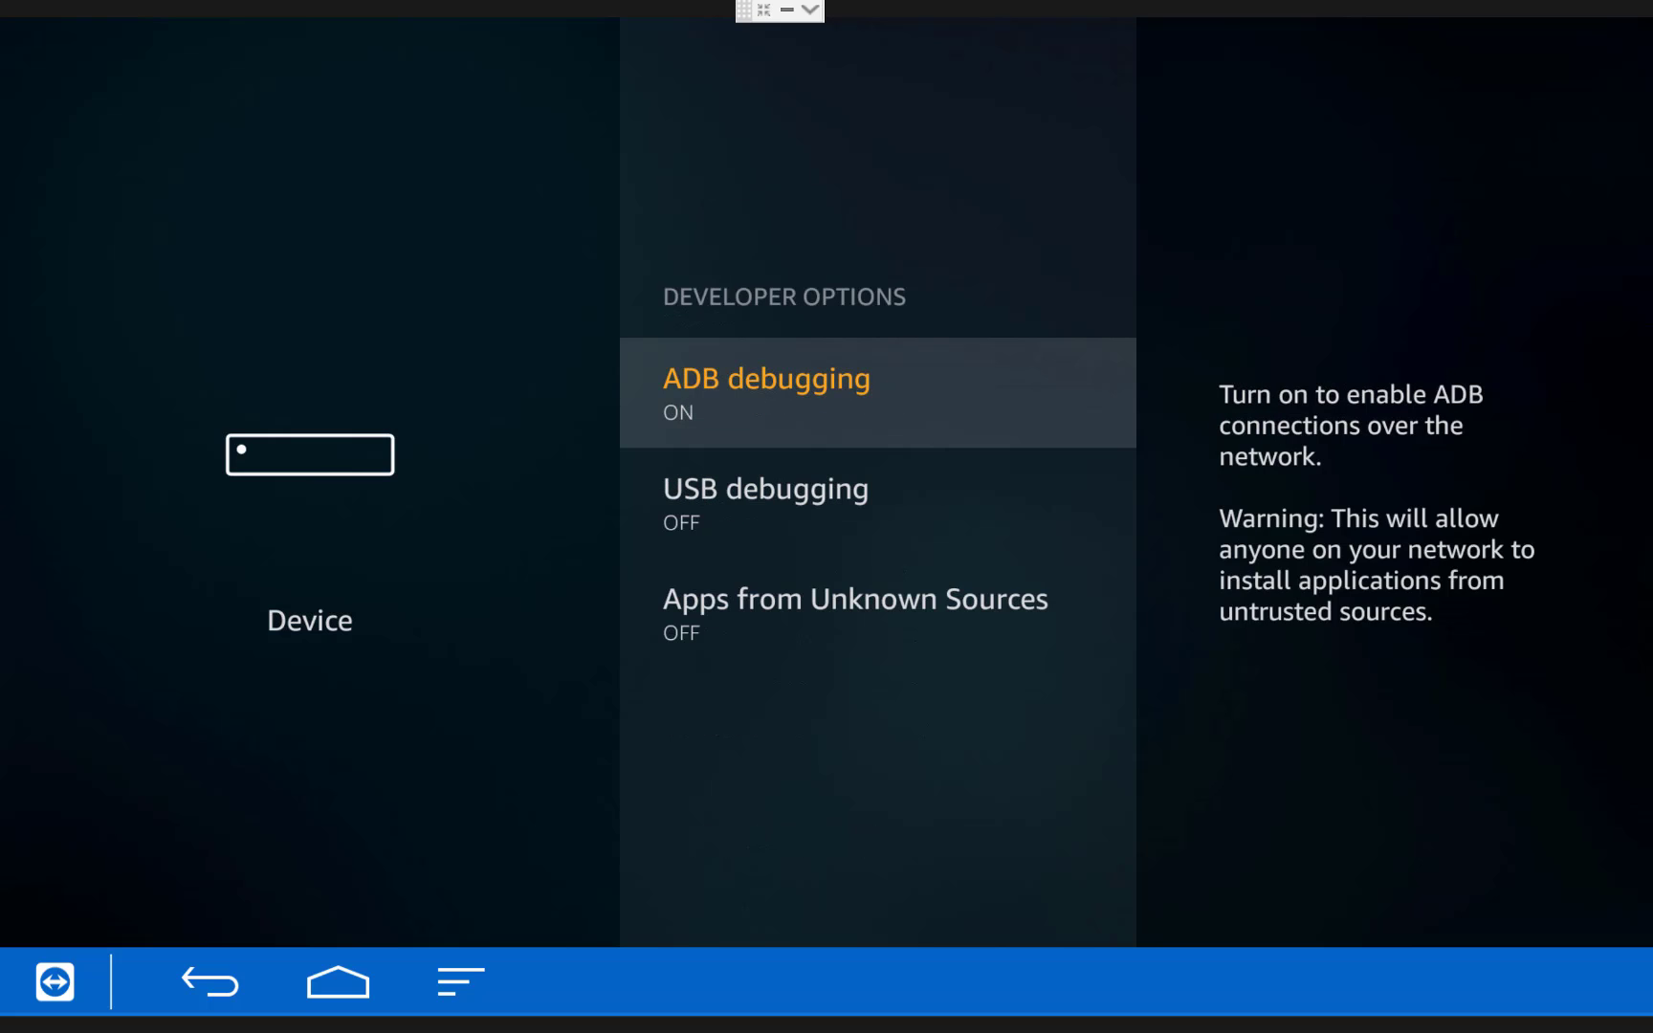
Step: Turn on Apps from Unknown Sources, accept the warning, and return to the Device settings
key(Down)
key(Down)
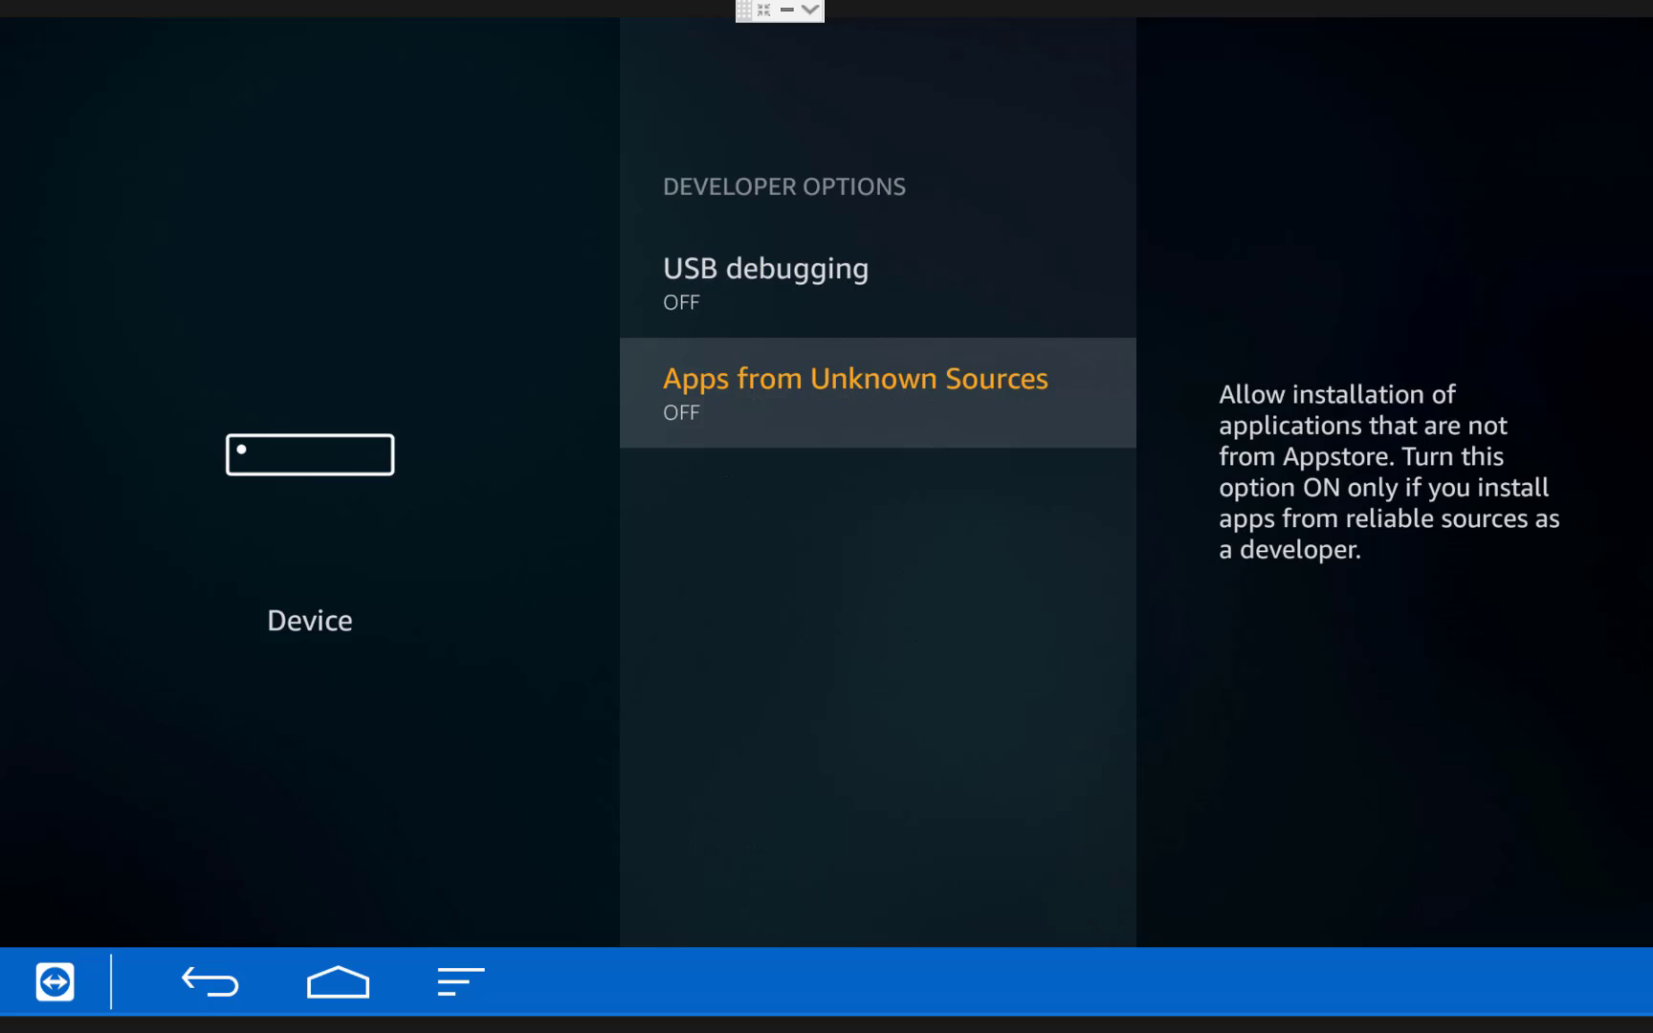
key(Return)
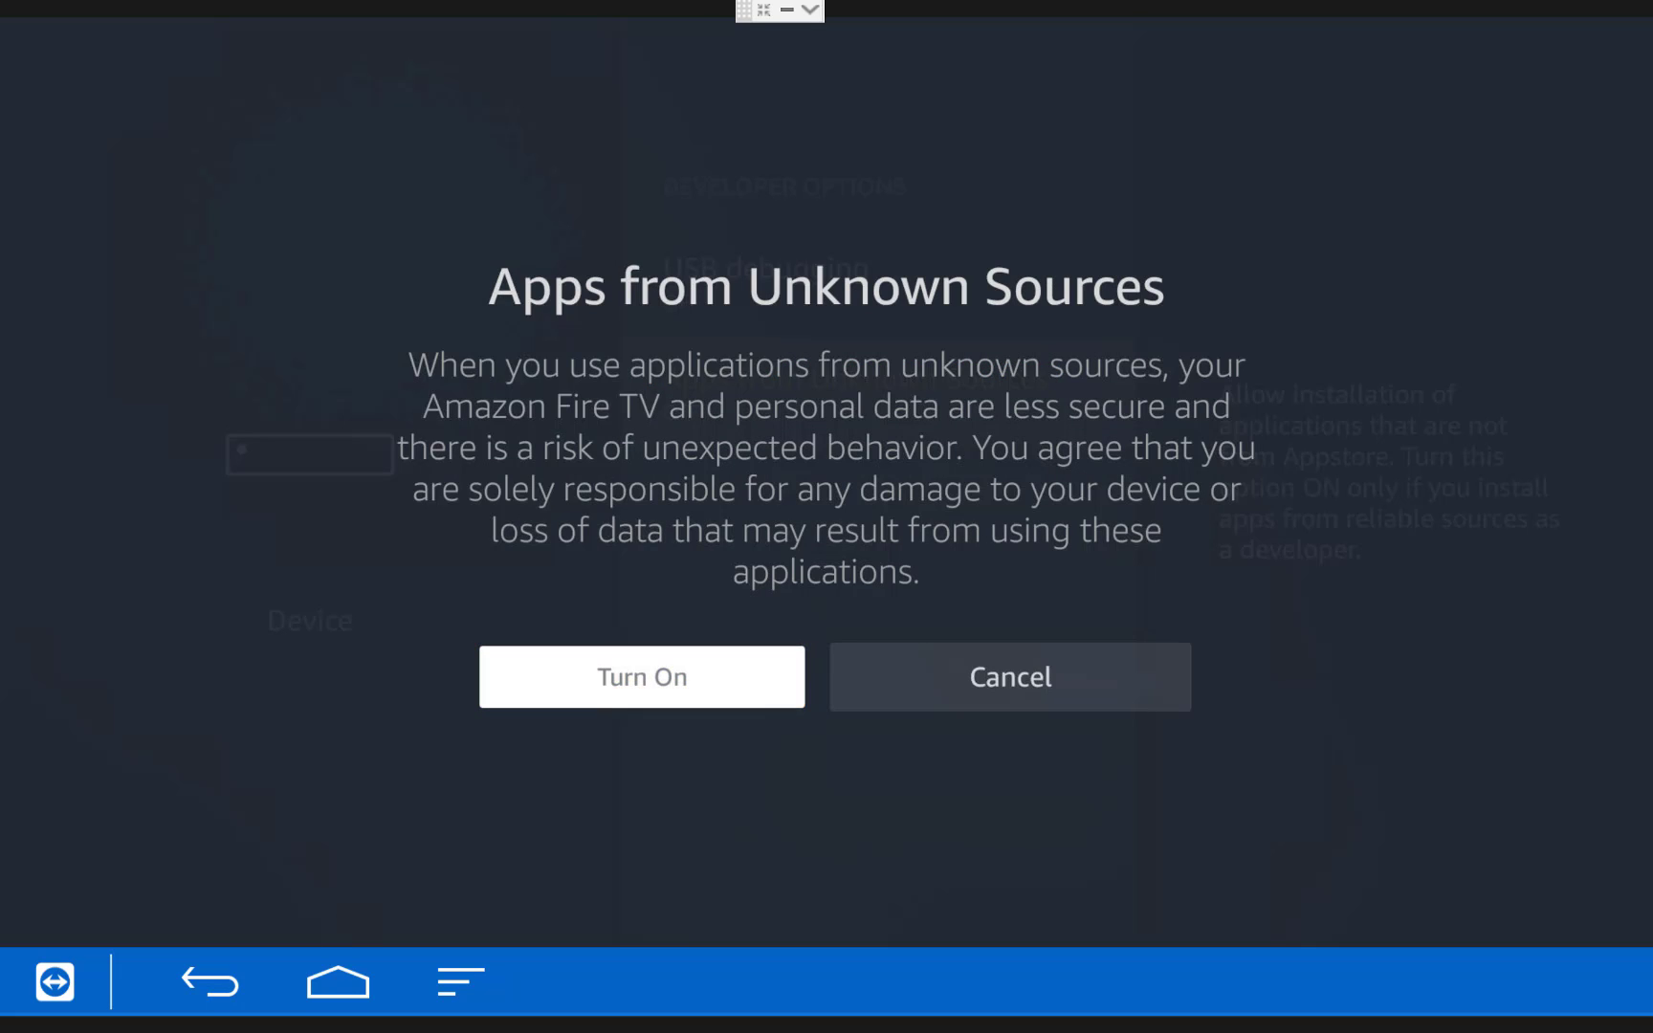
key(Return)
key(Up)
key(Up)
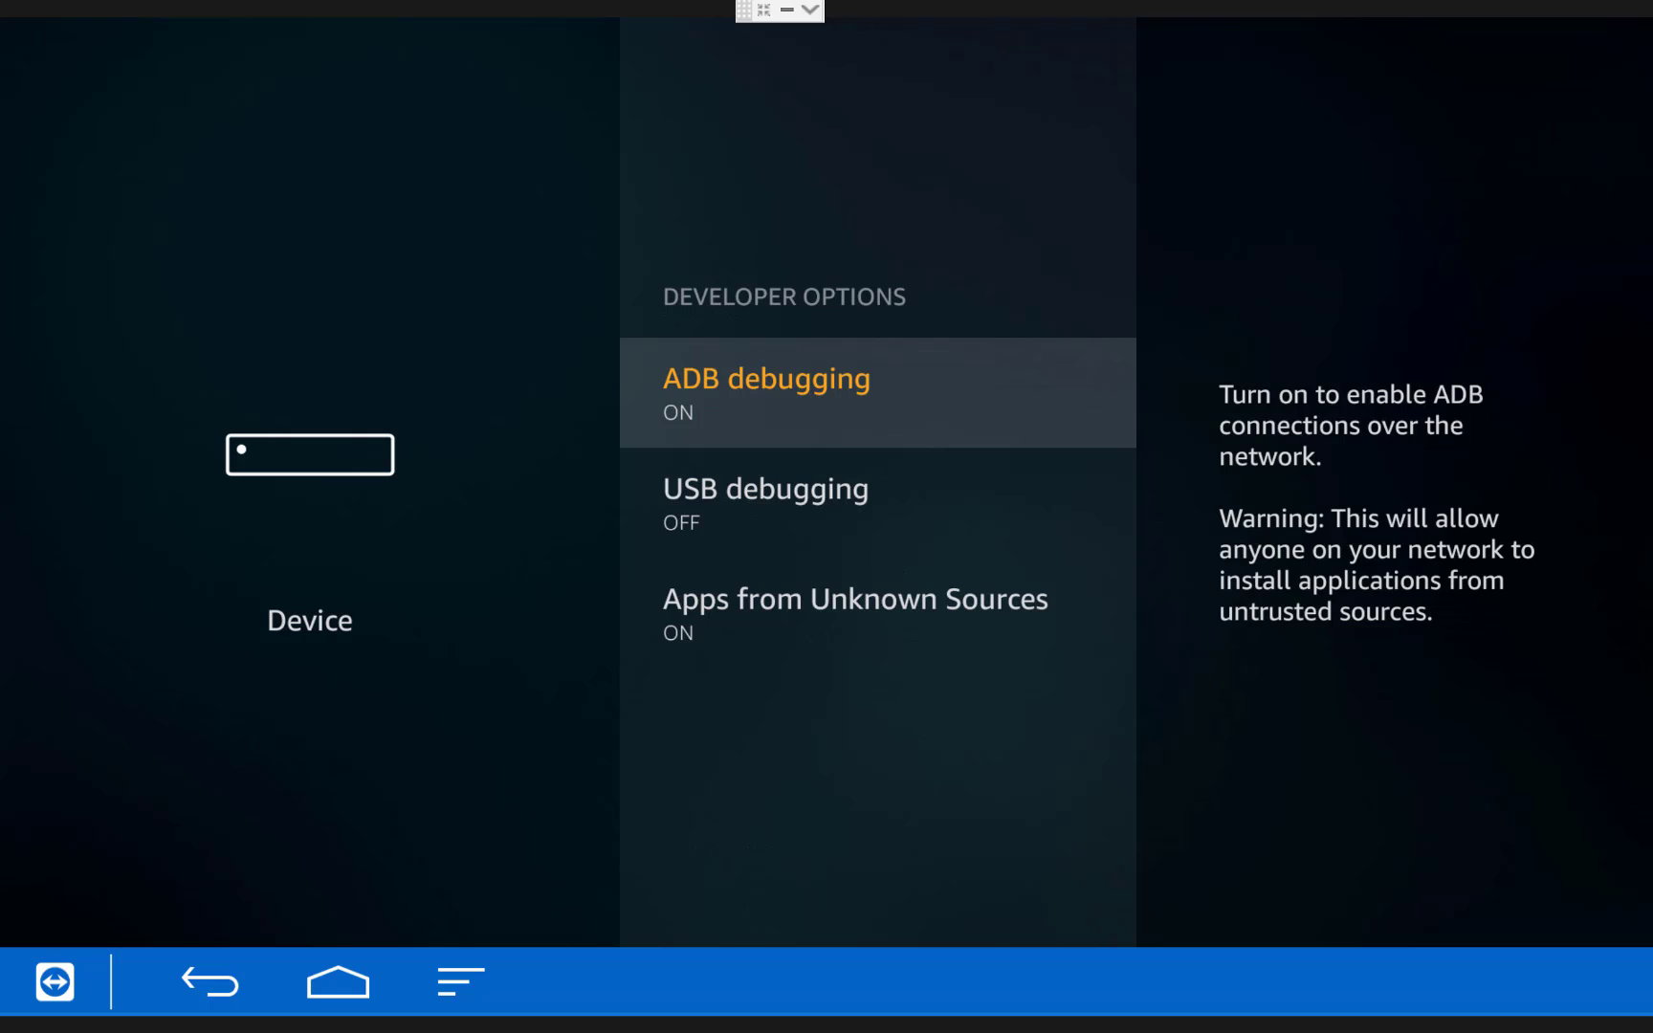
key(Escape)
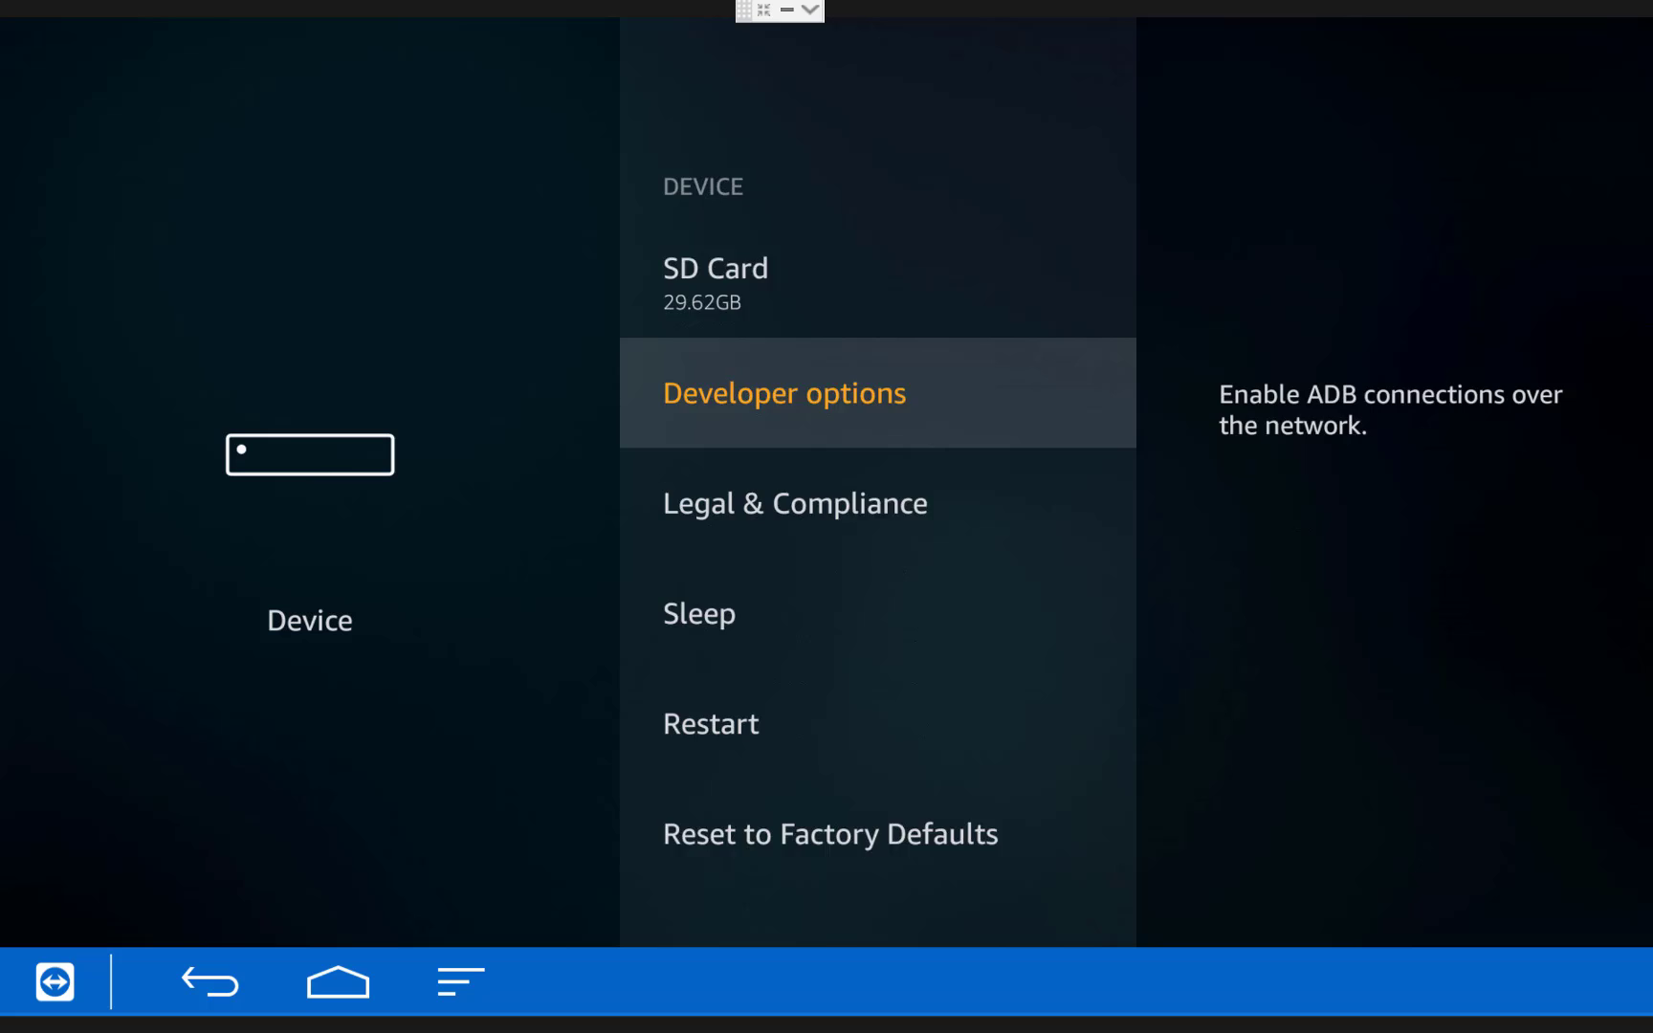
Step: Open the device's About page and view the third entry in its list
key(Up)
key(Up)
key(Return)
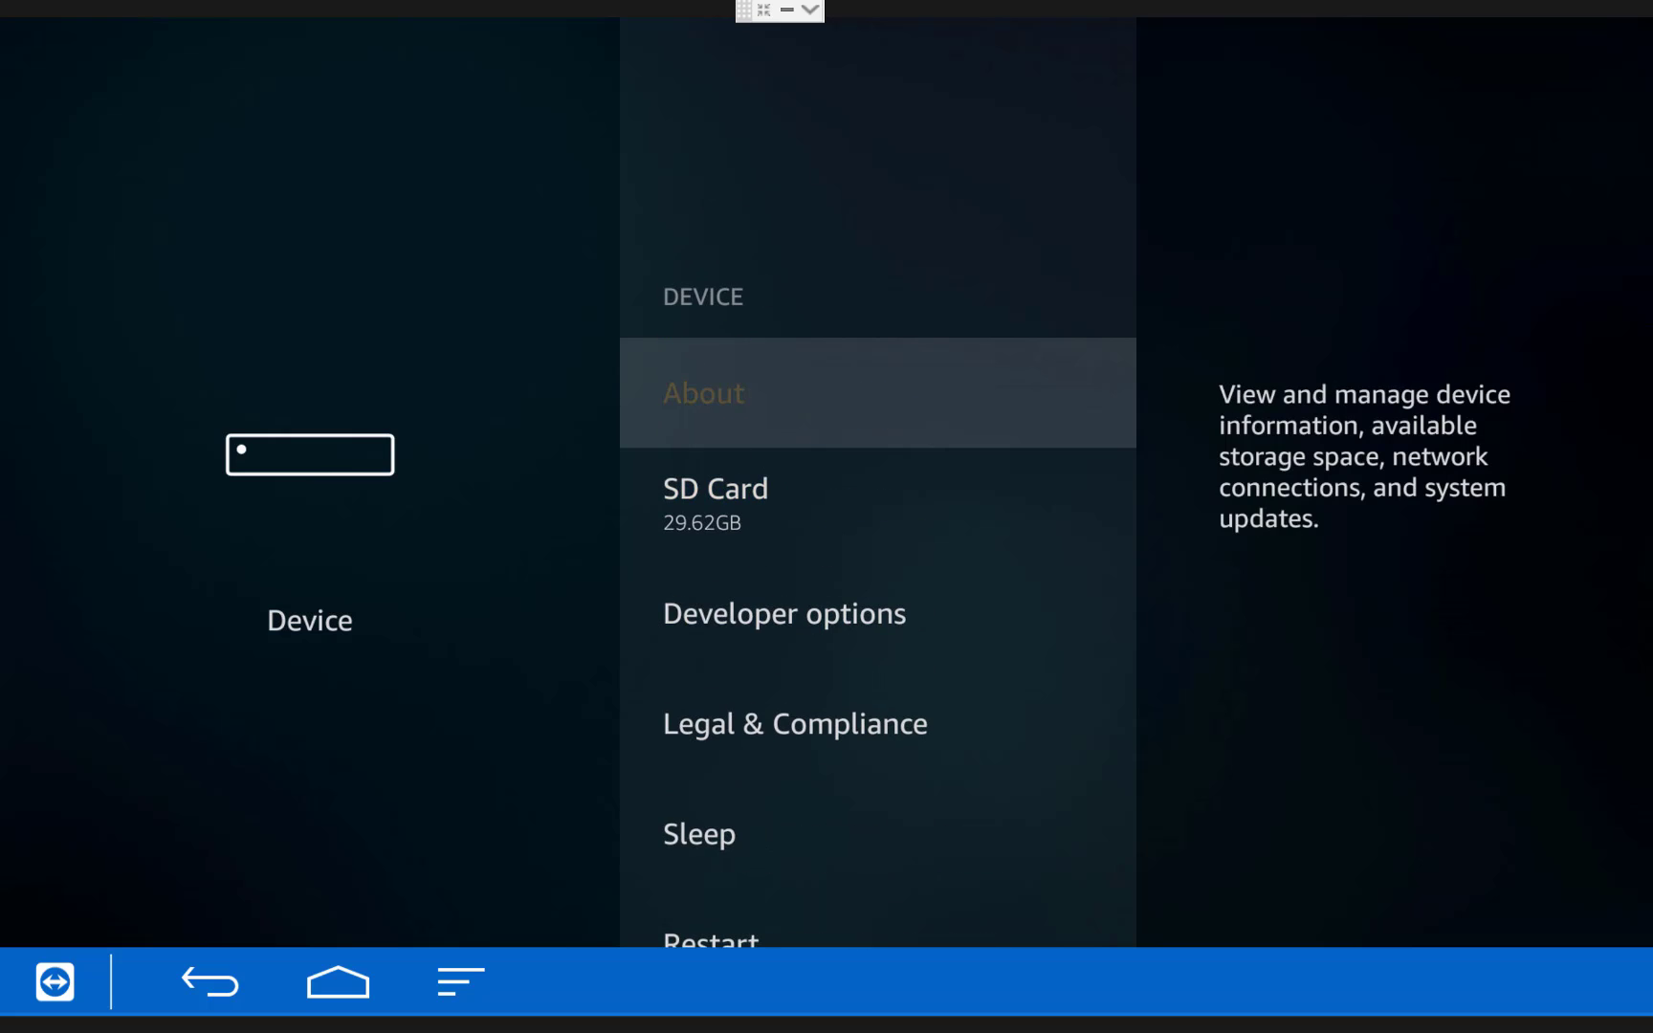
key(Down)
key(Down)
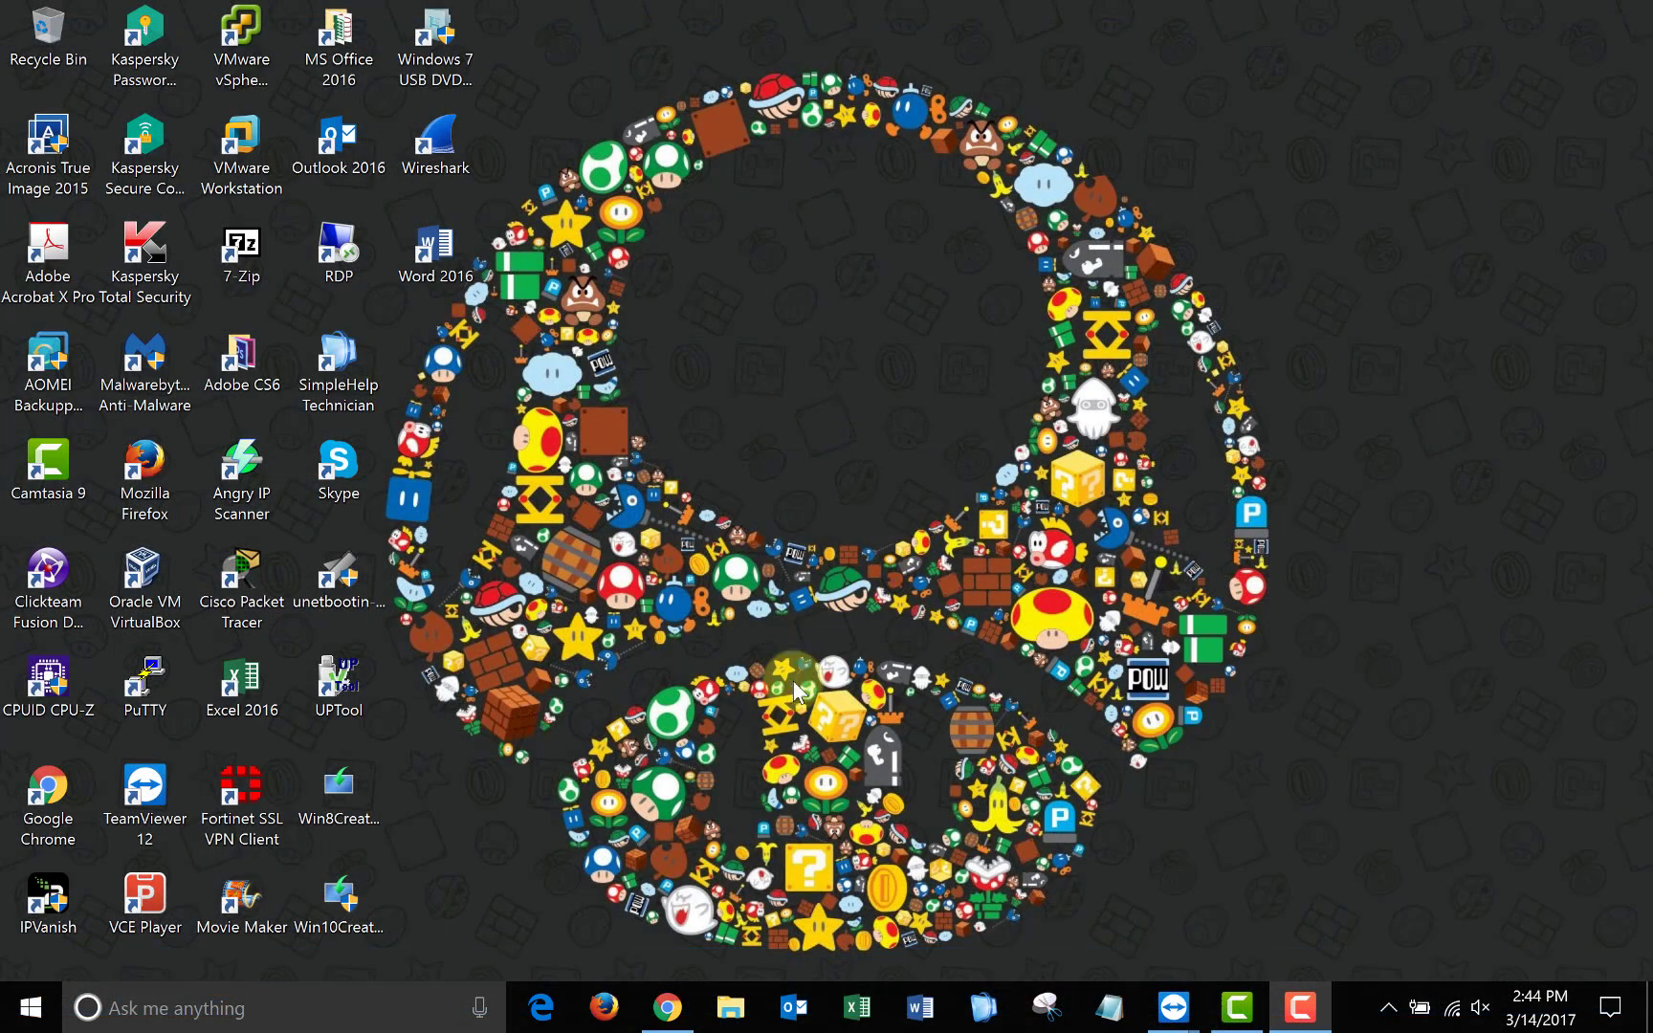
Step: Switch to Chrome on the PC and open mytechjam.com/index.php/retroarch
click(667, 1007)
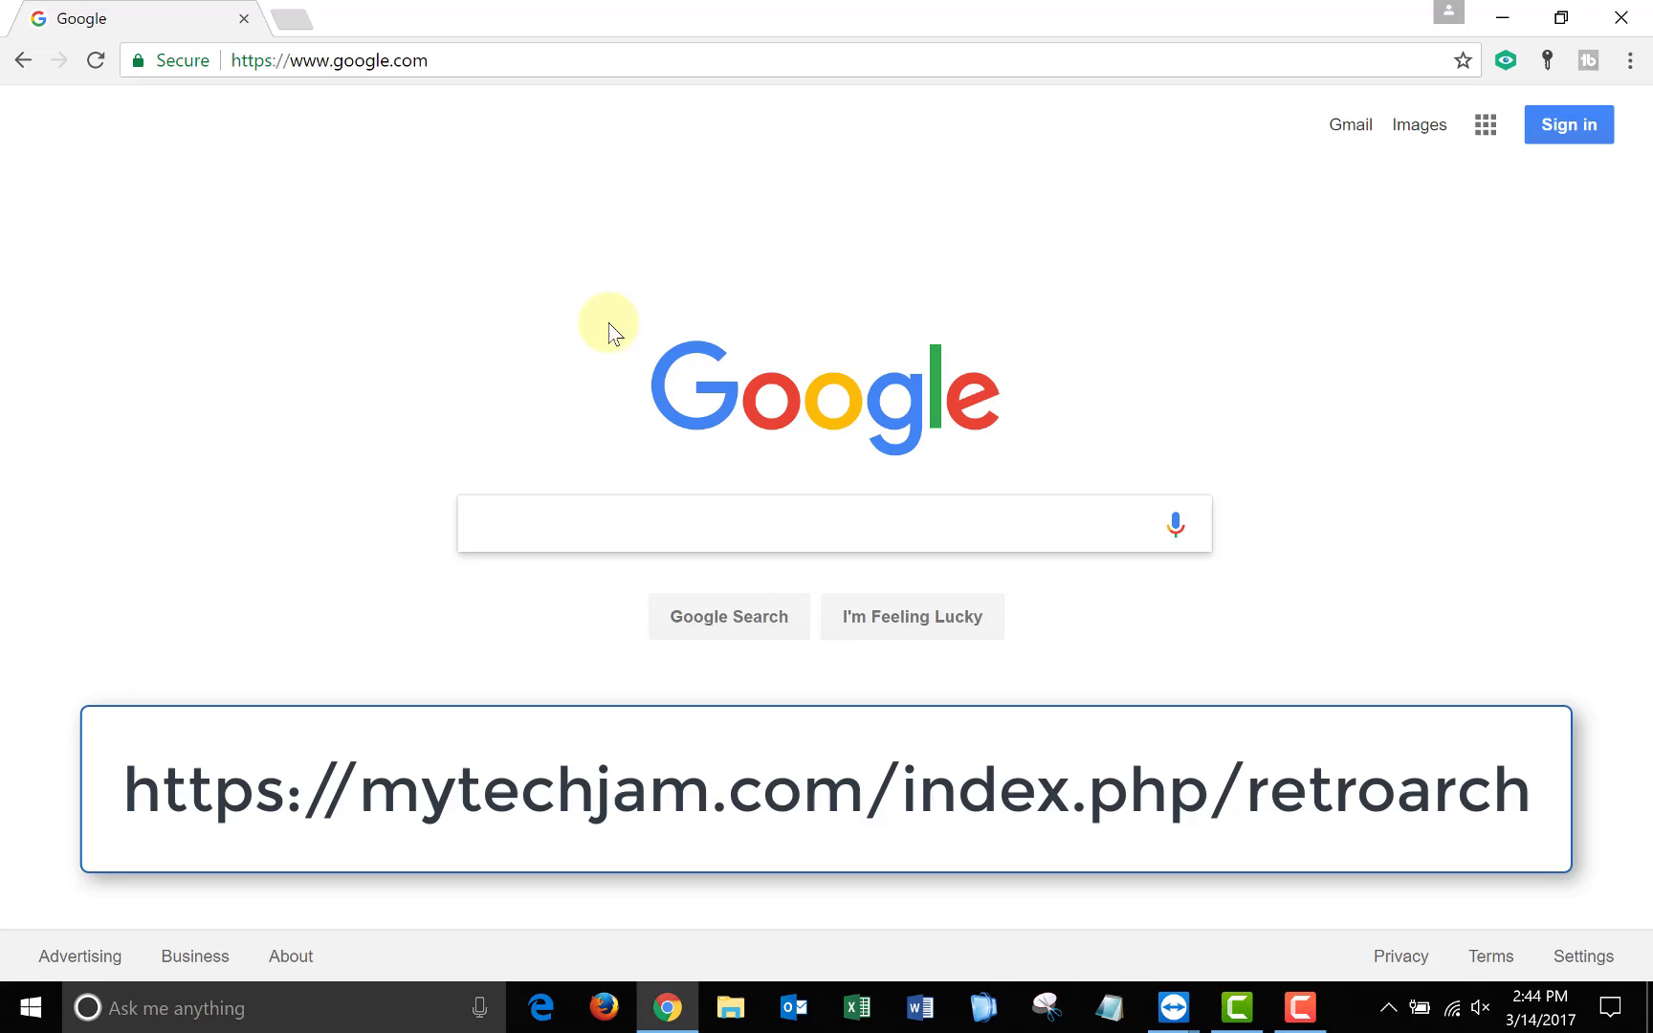
click(581, 59)
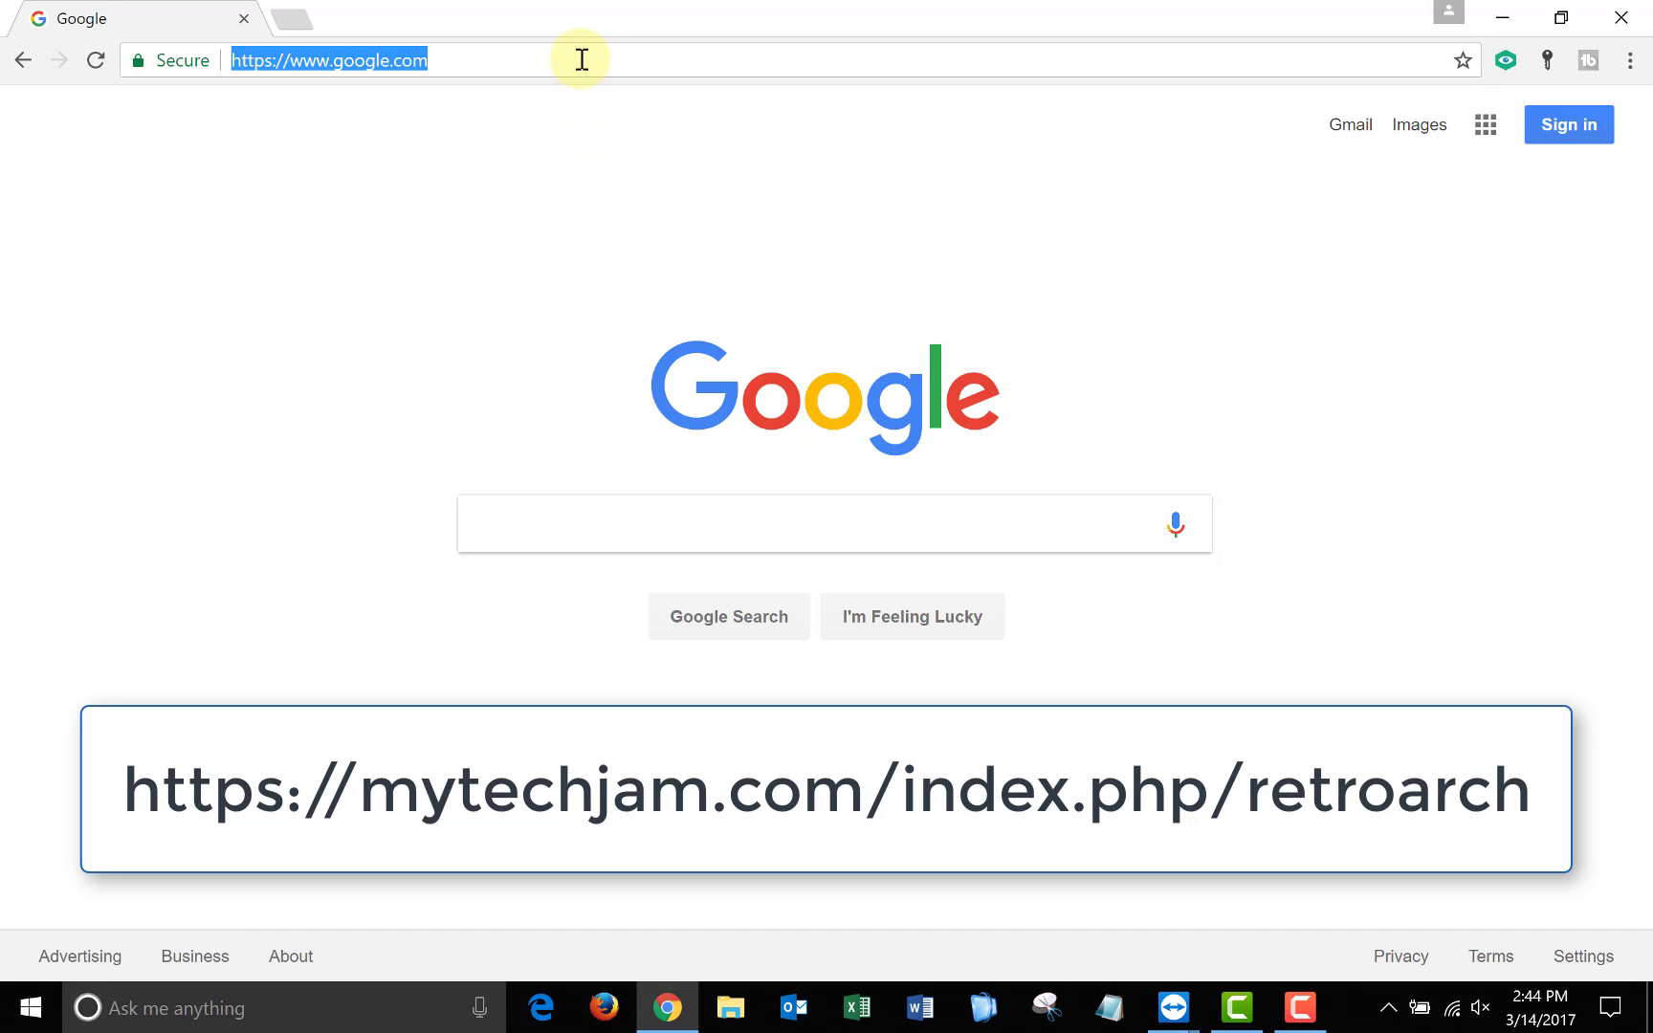
text(mytechjam.)
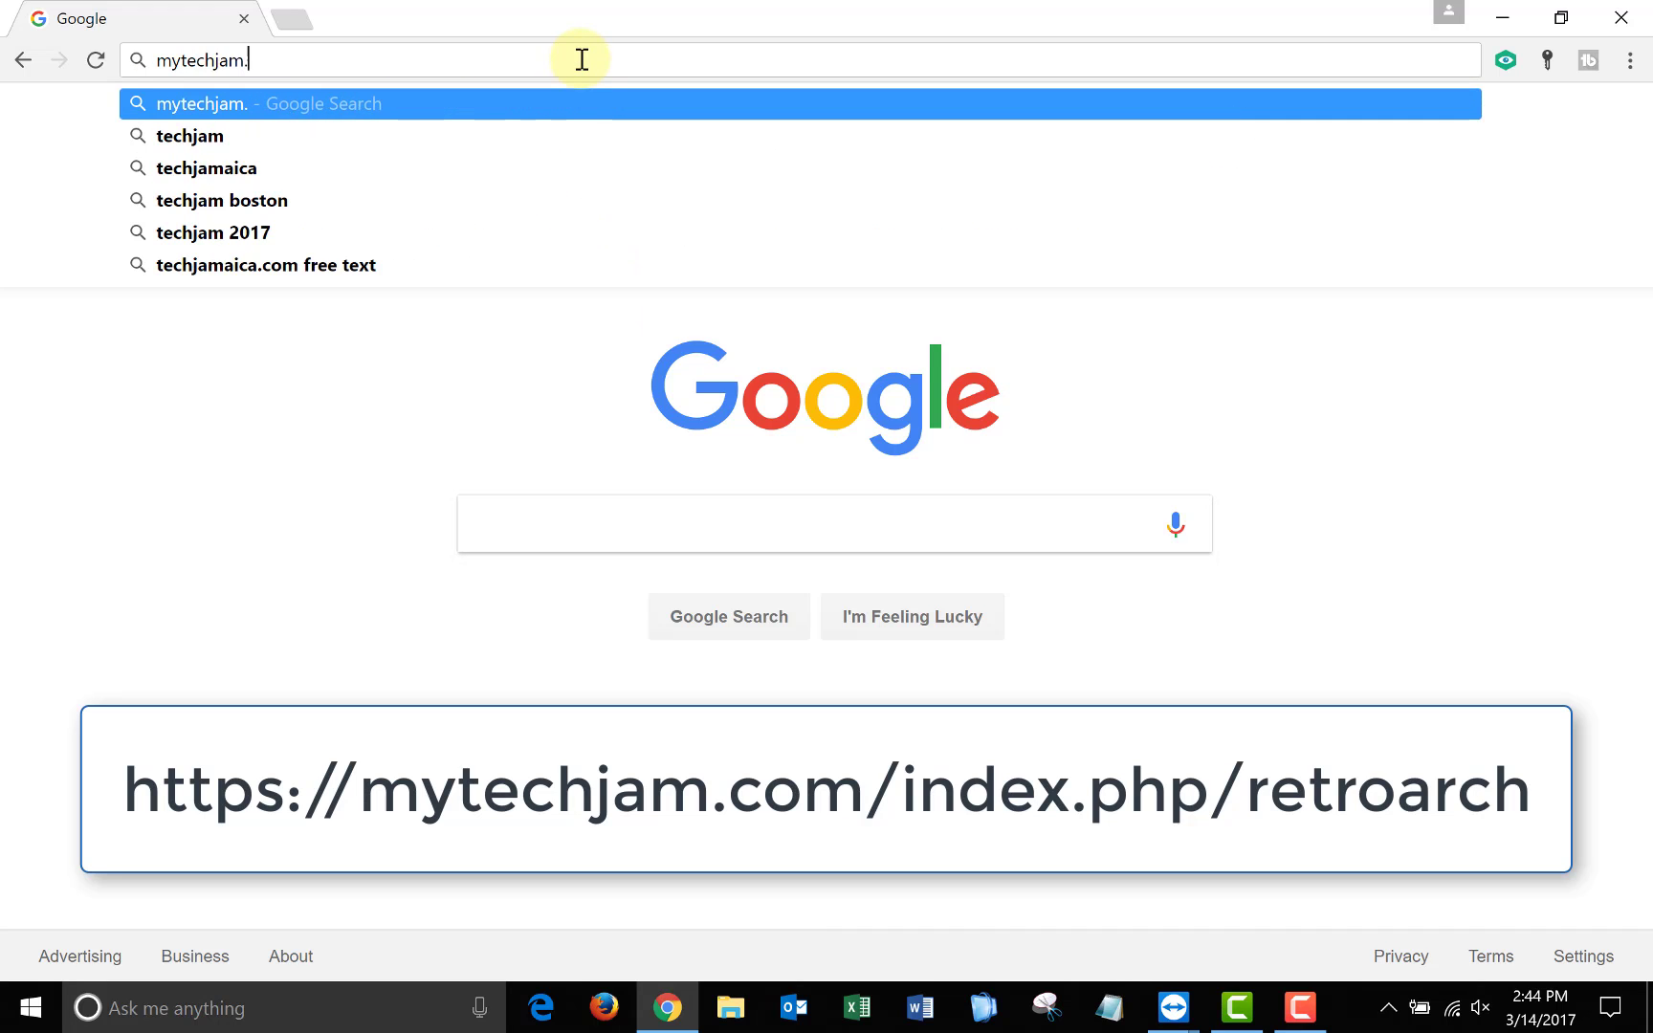
text(com/index.php/retroarch)
key(Return)
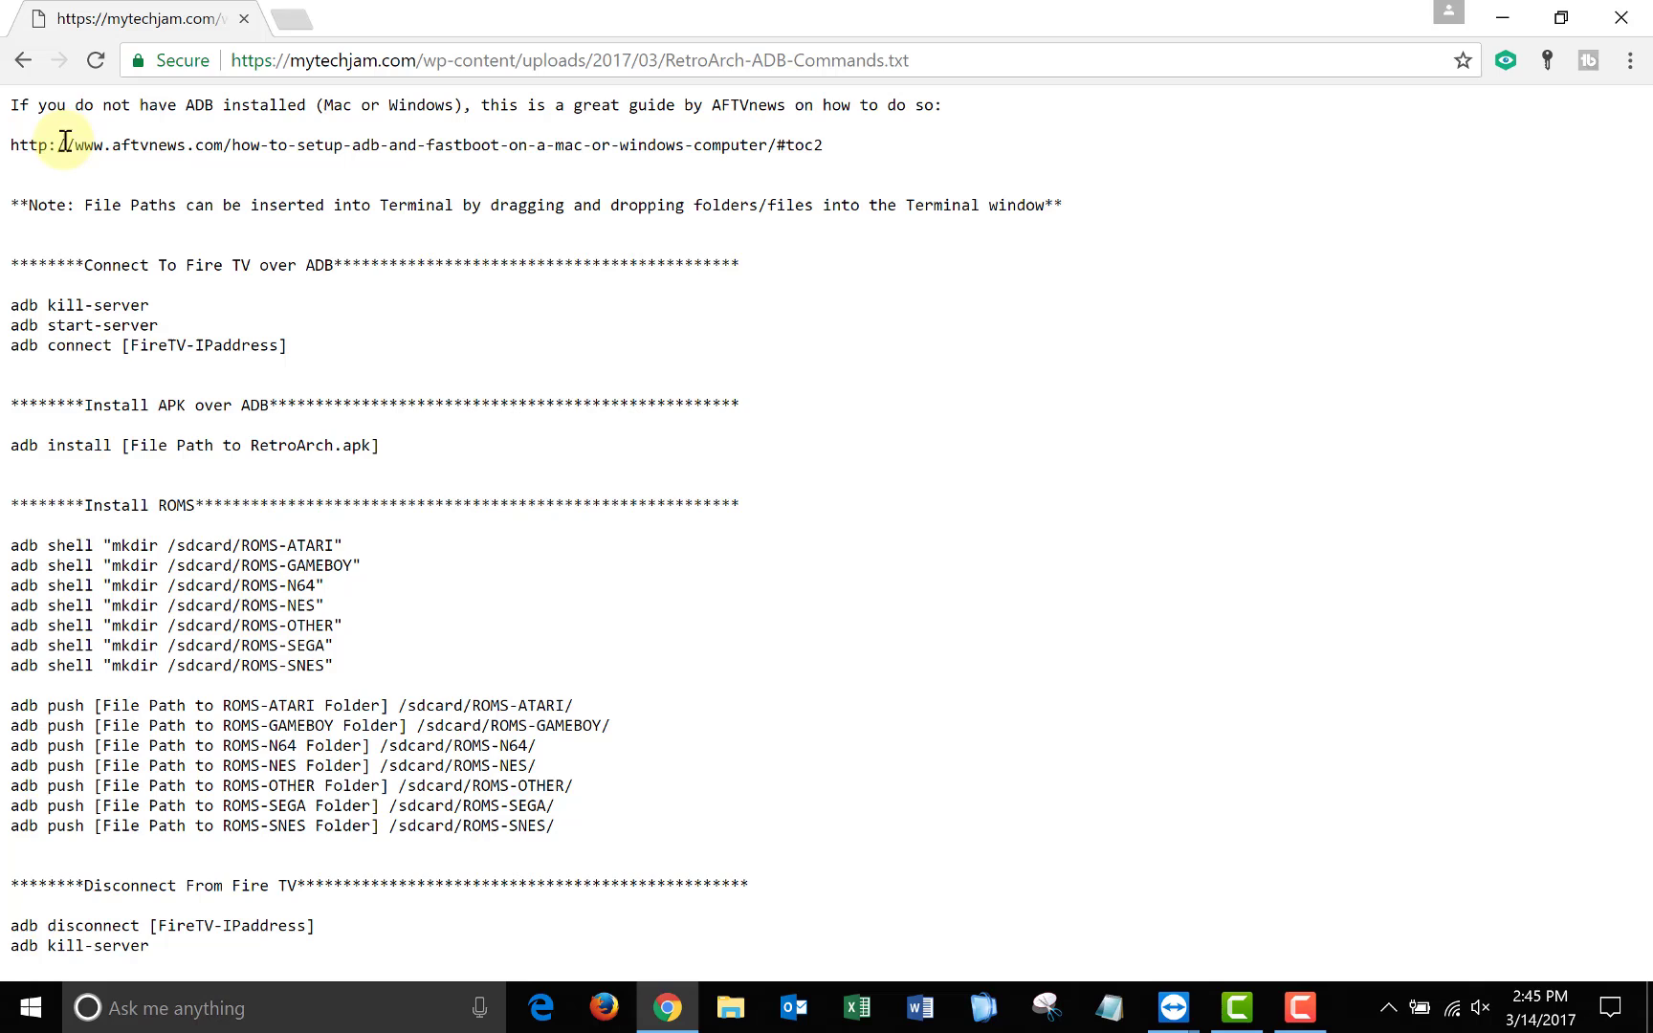
Step: Highlight the ADB setup guide address in the manual ADB commands file and return to the RetroArch Downloads page
drag(11, 143, 832, 144)
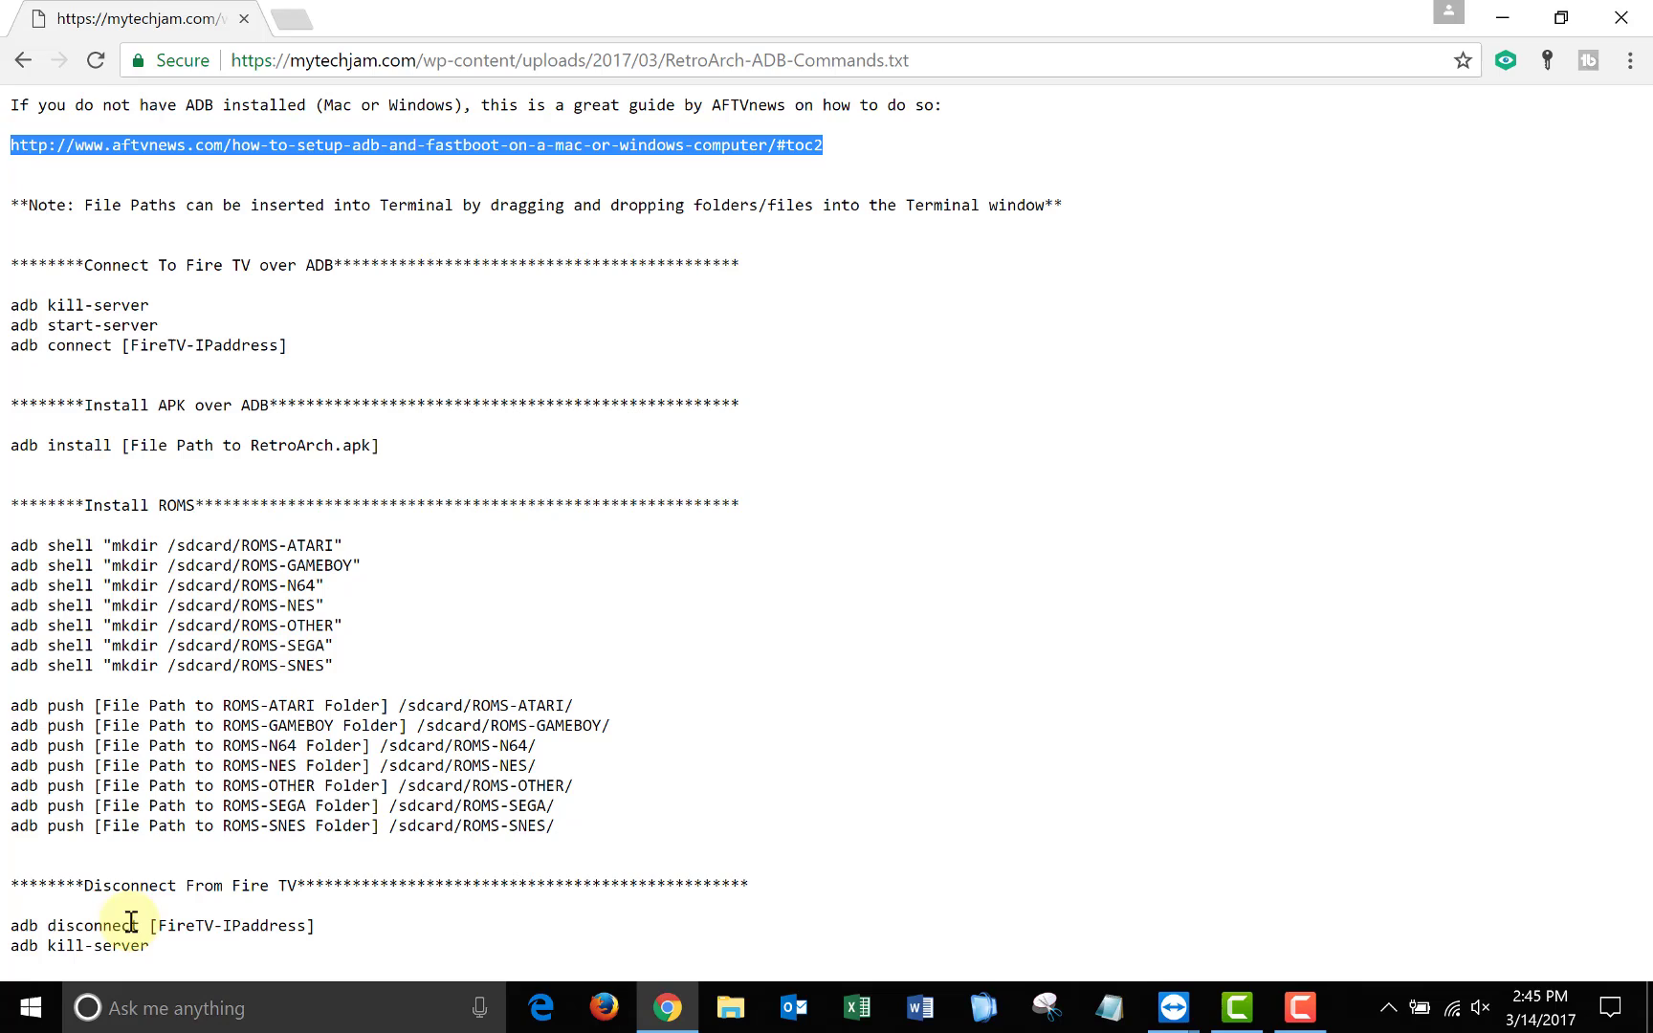
click(23, 60)
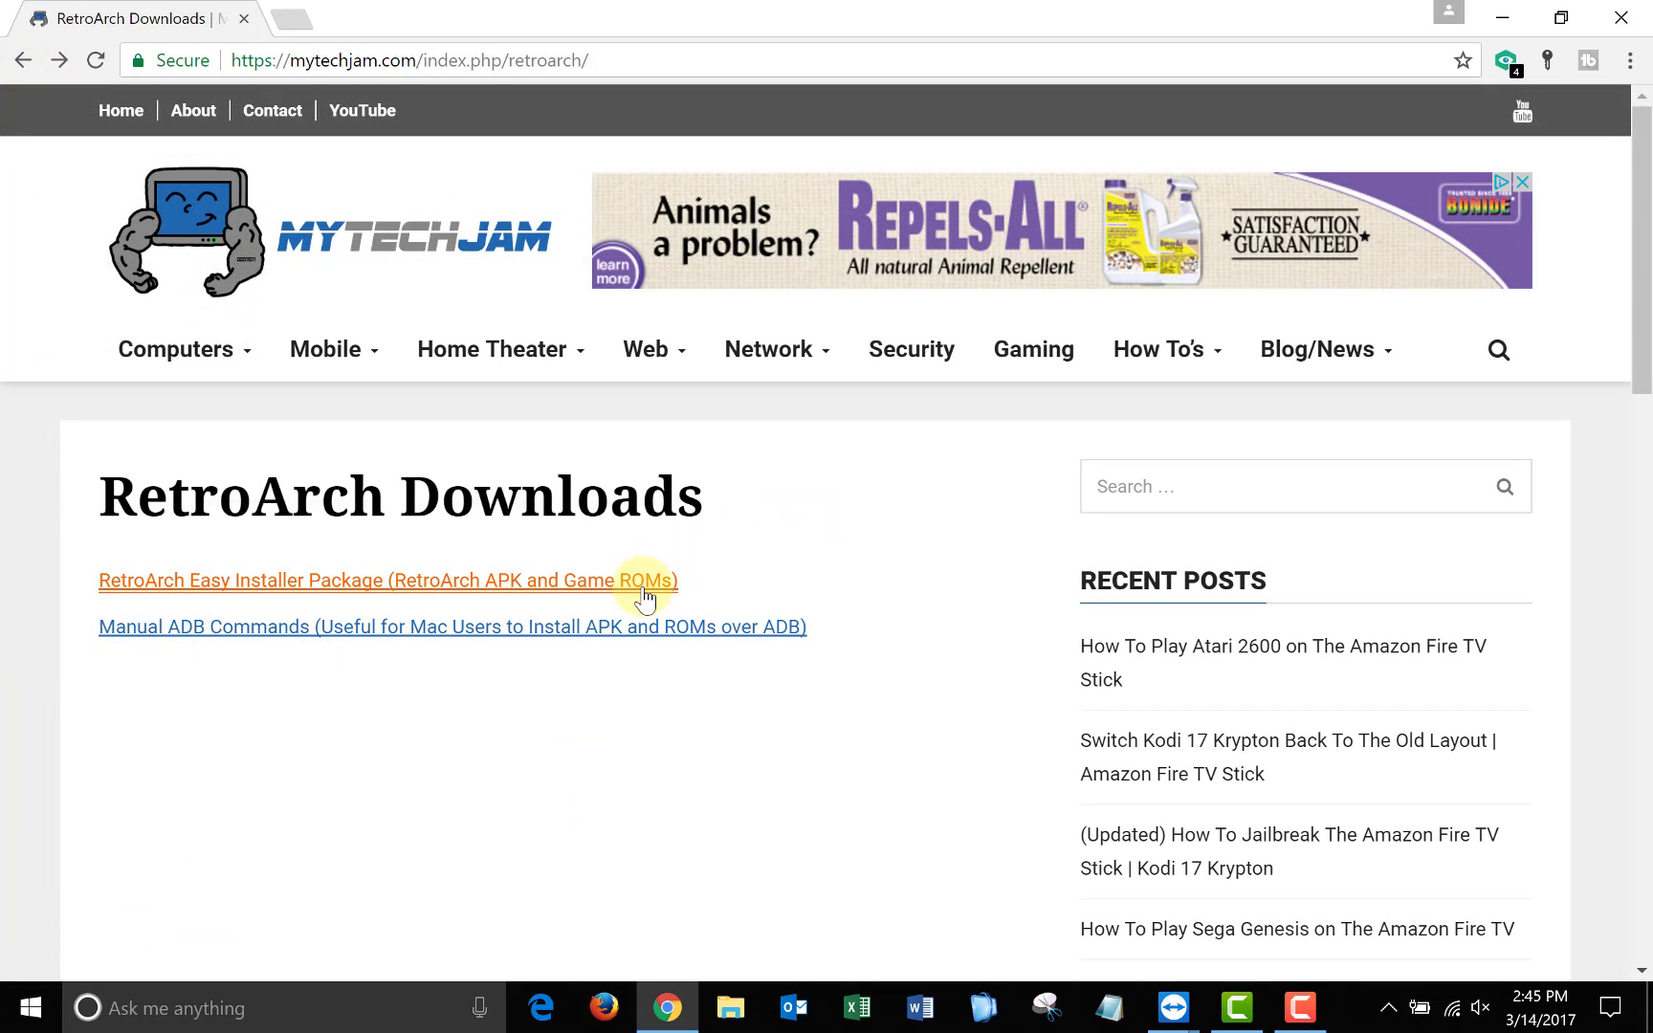
Step: Download the RetroArch Easy Installer Package and show aftv-retroarch.zip in its download folder
click(645, 593)
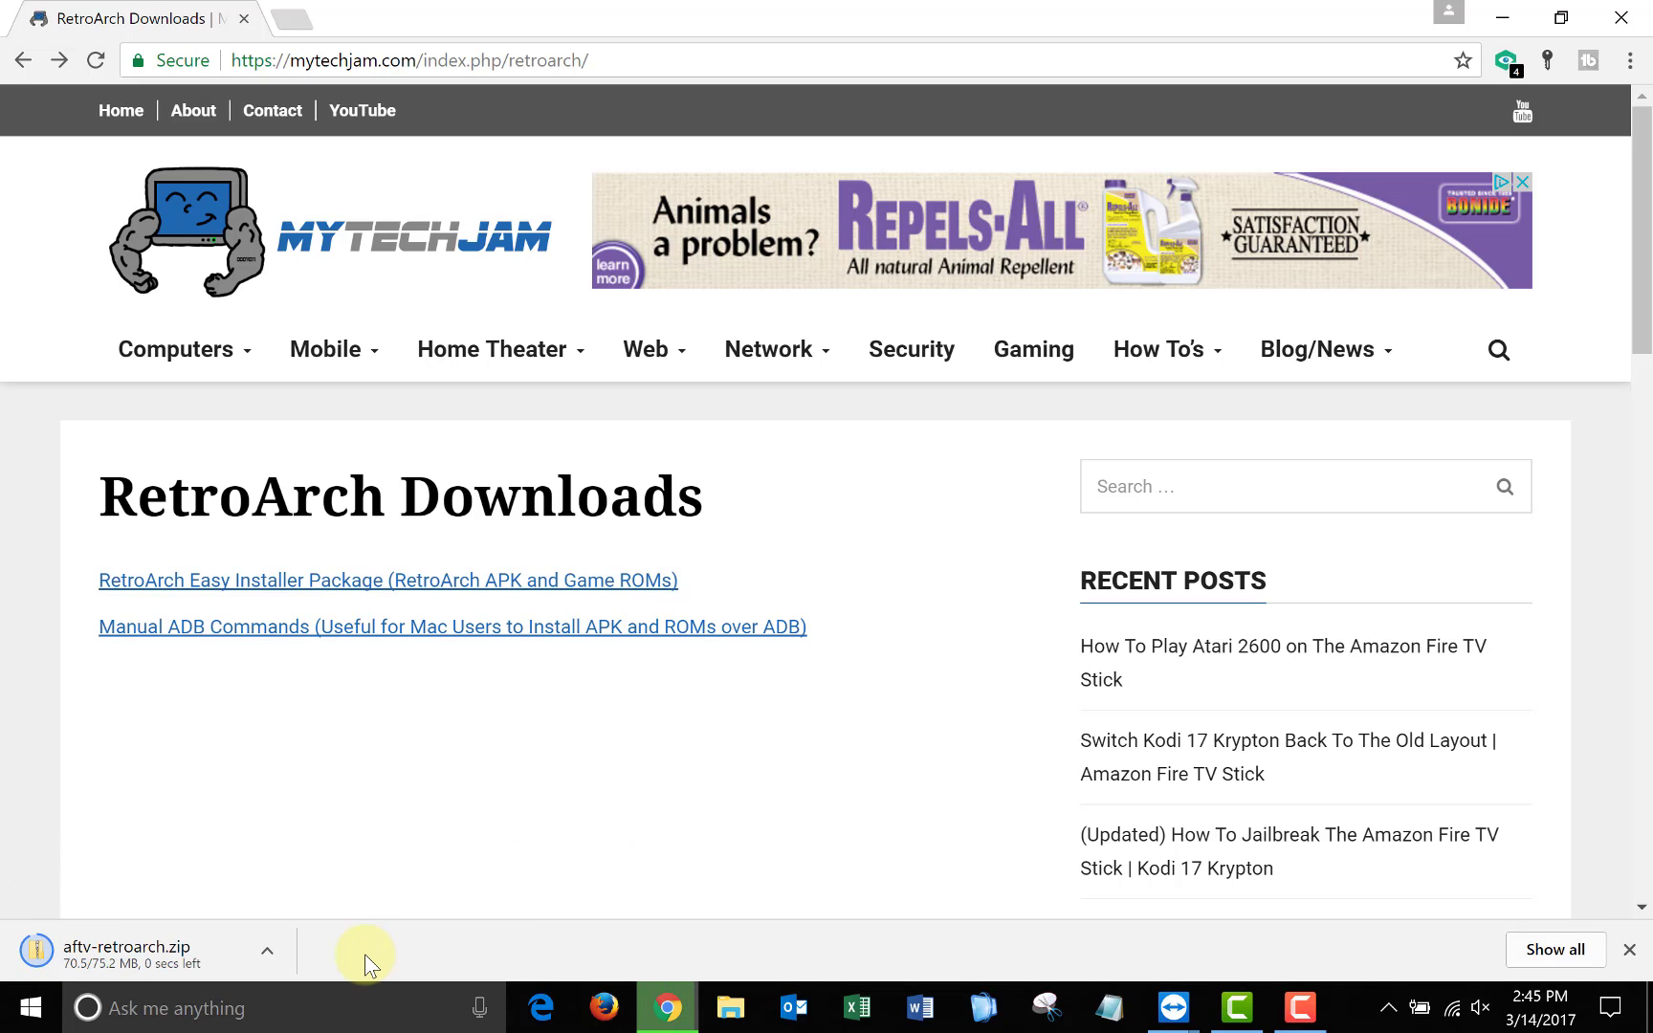
click(267, 951)
click(436, 868)
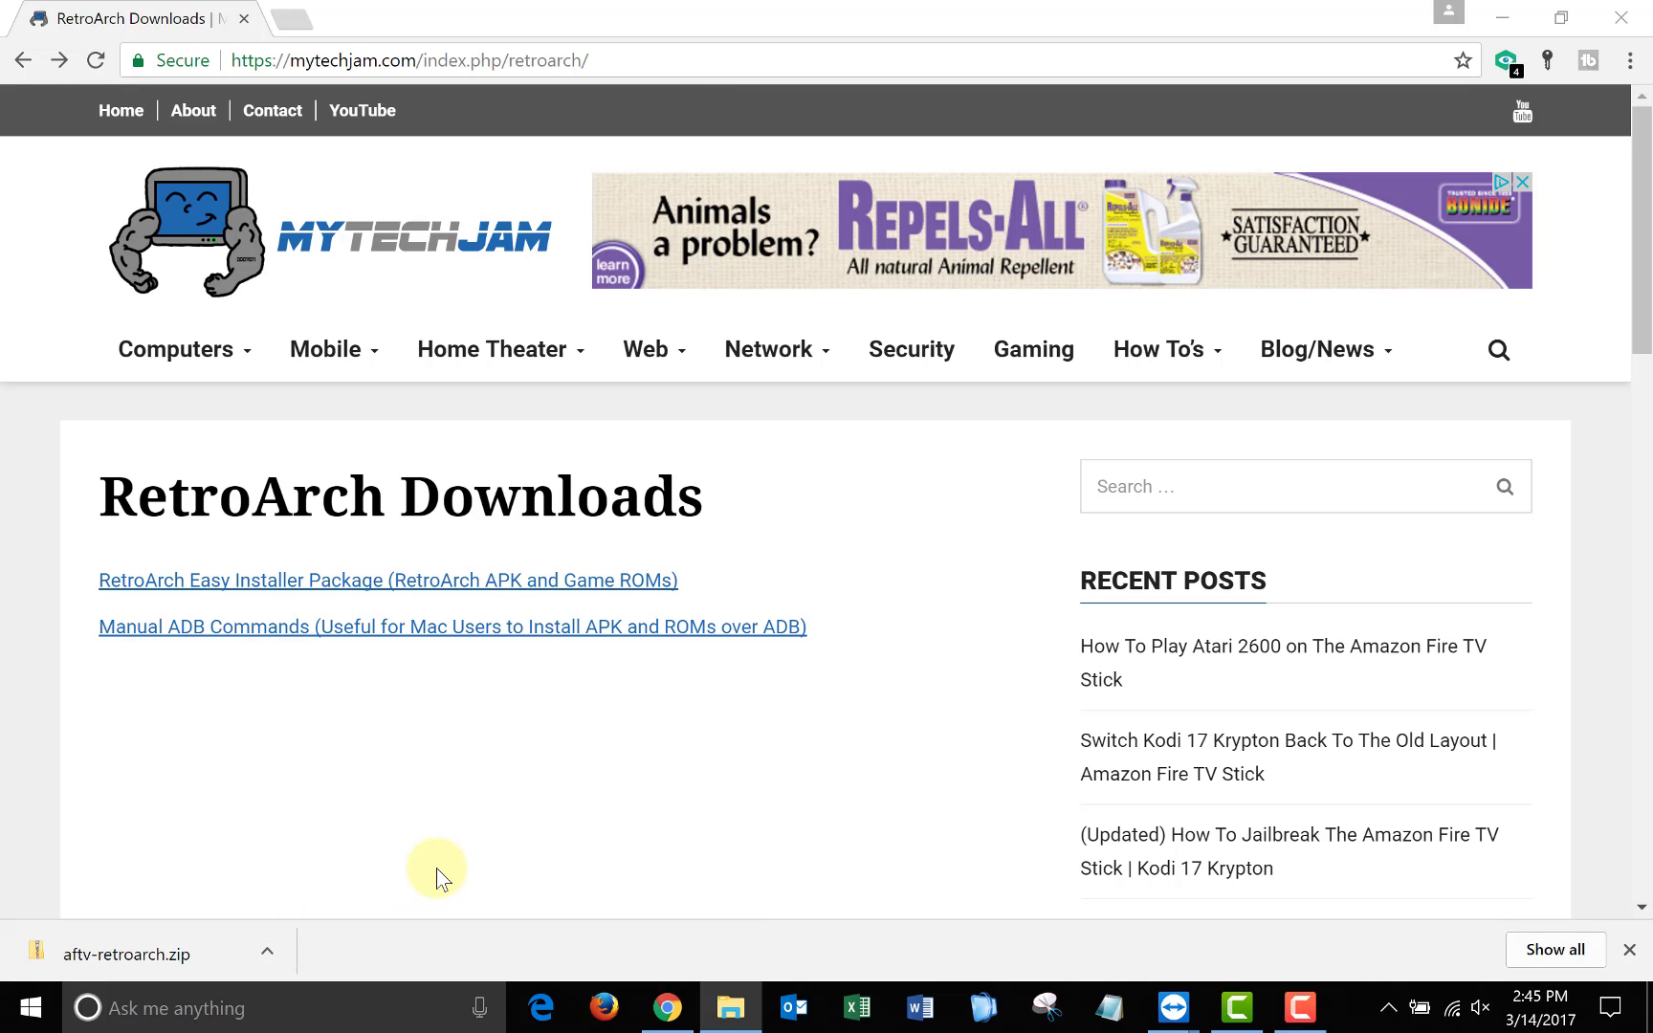
Step: Extract aftv-retroarch.zip in the Downloads folder and open the extracted inner aftv-retroarch folder
right_click(318, 310)
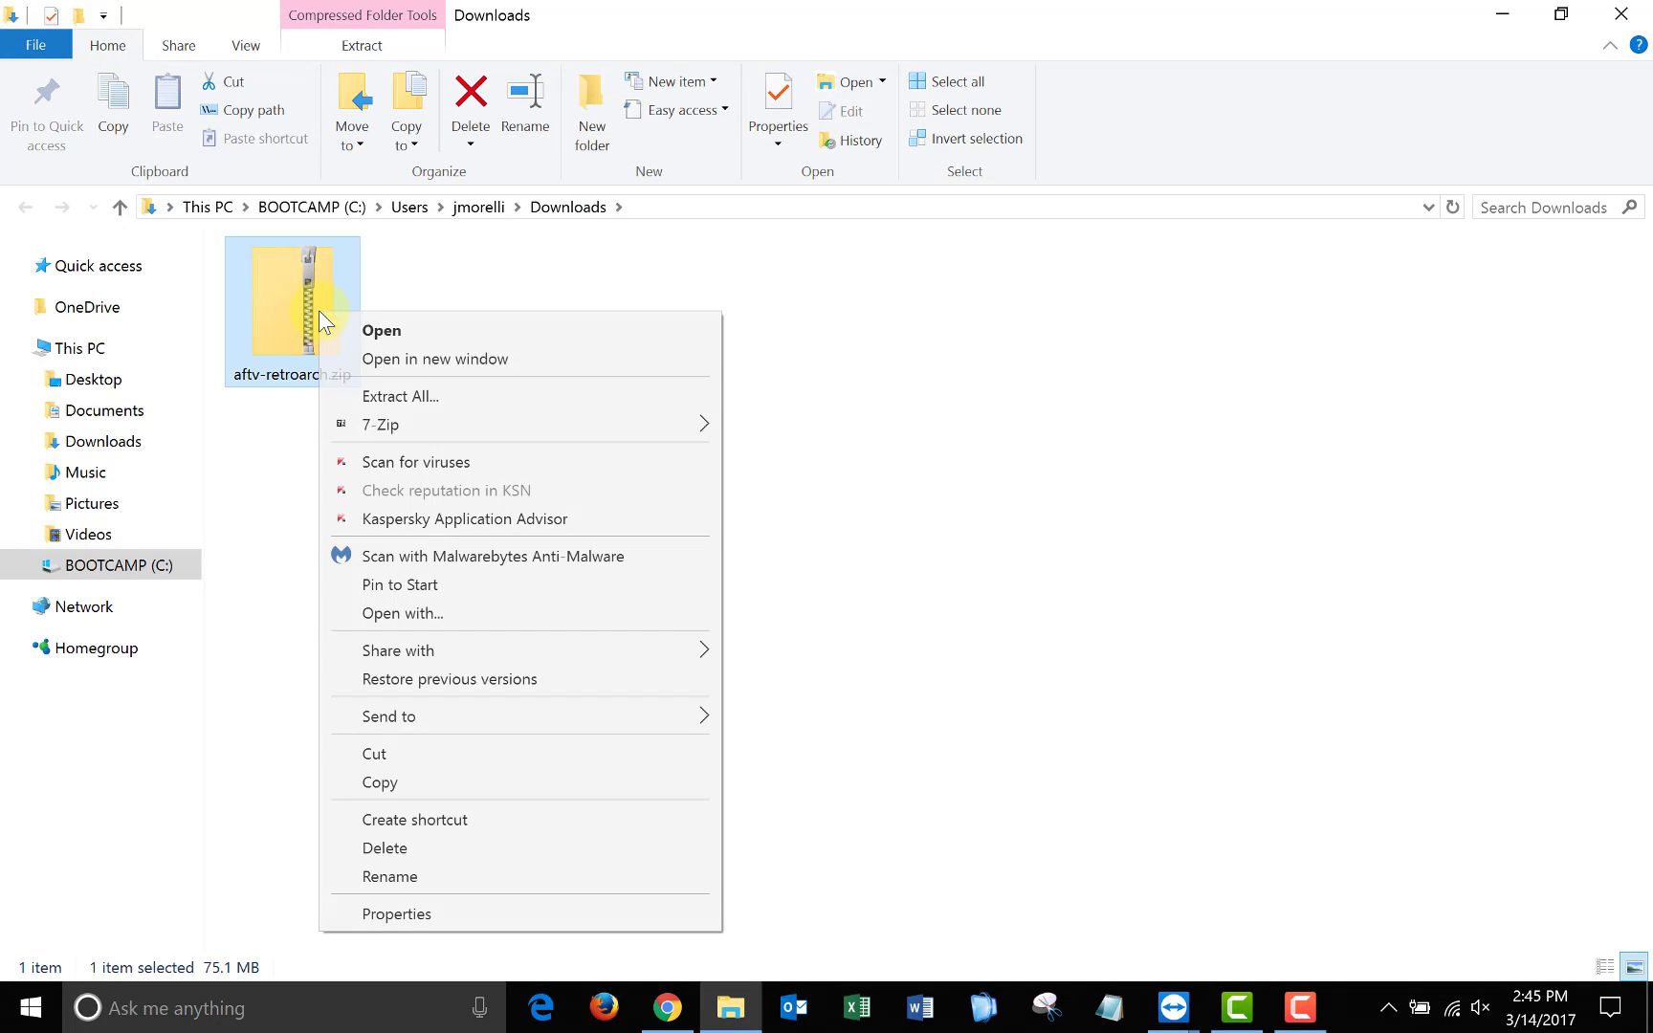
click(422, 395)
click(1041, 767)
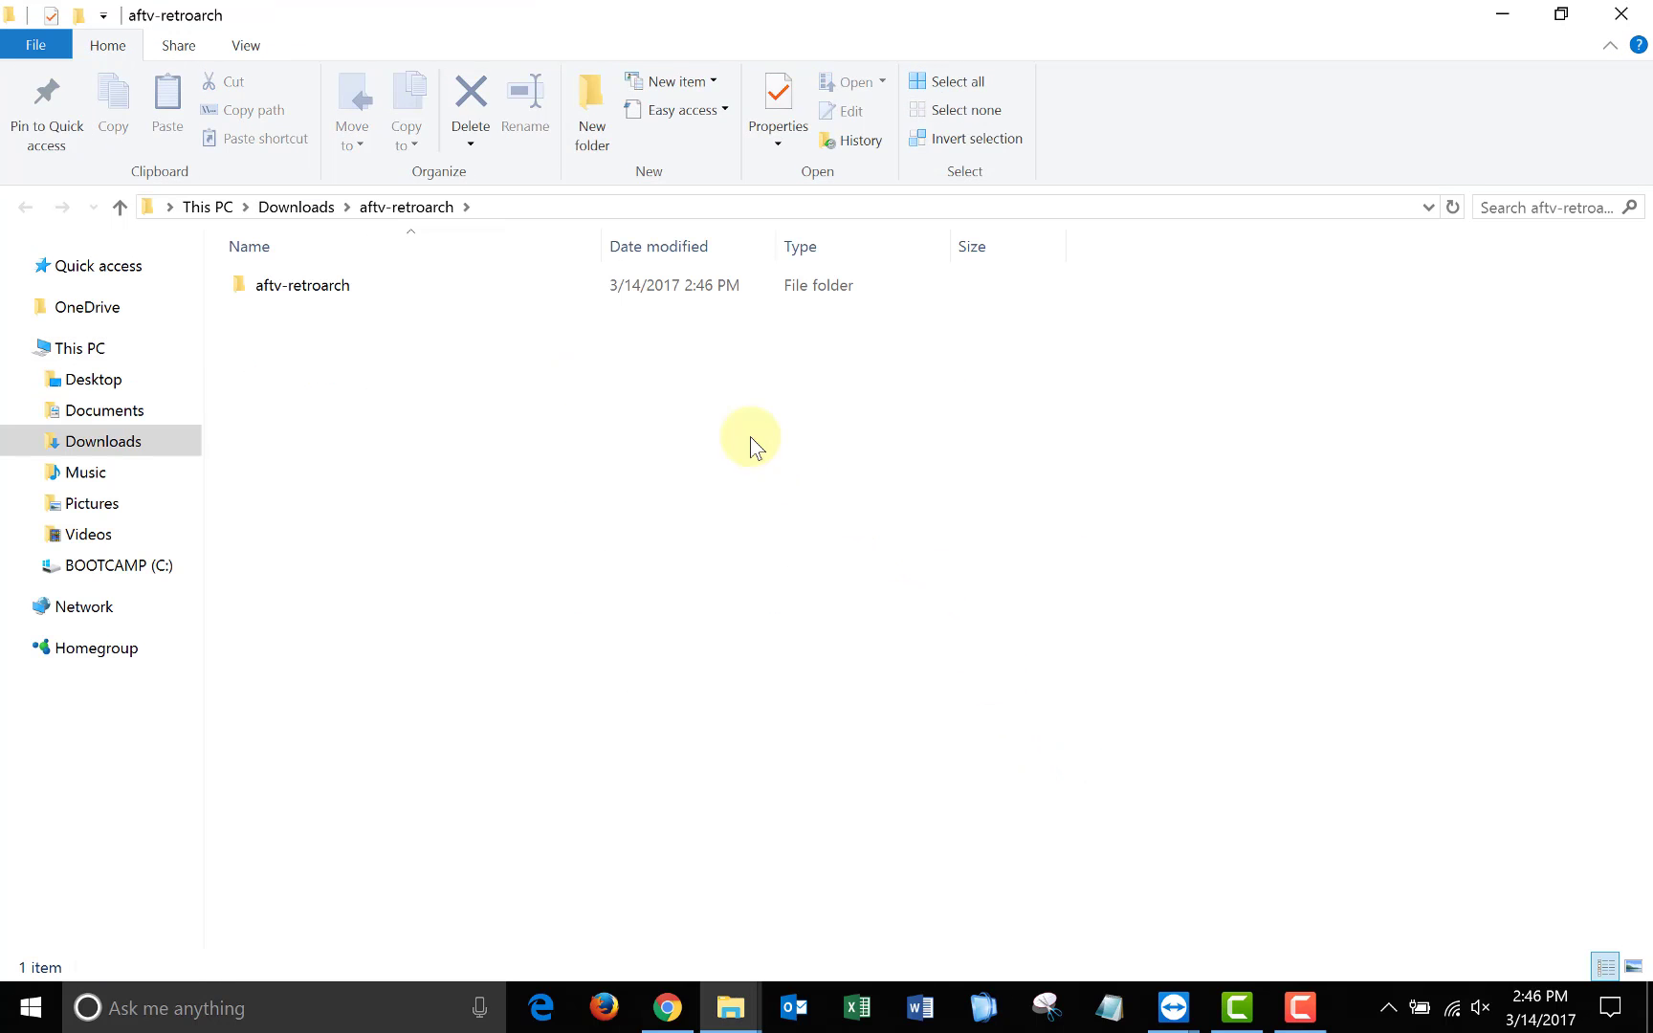
double_click(443, 285)
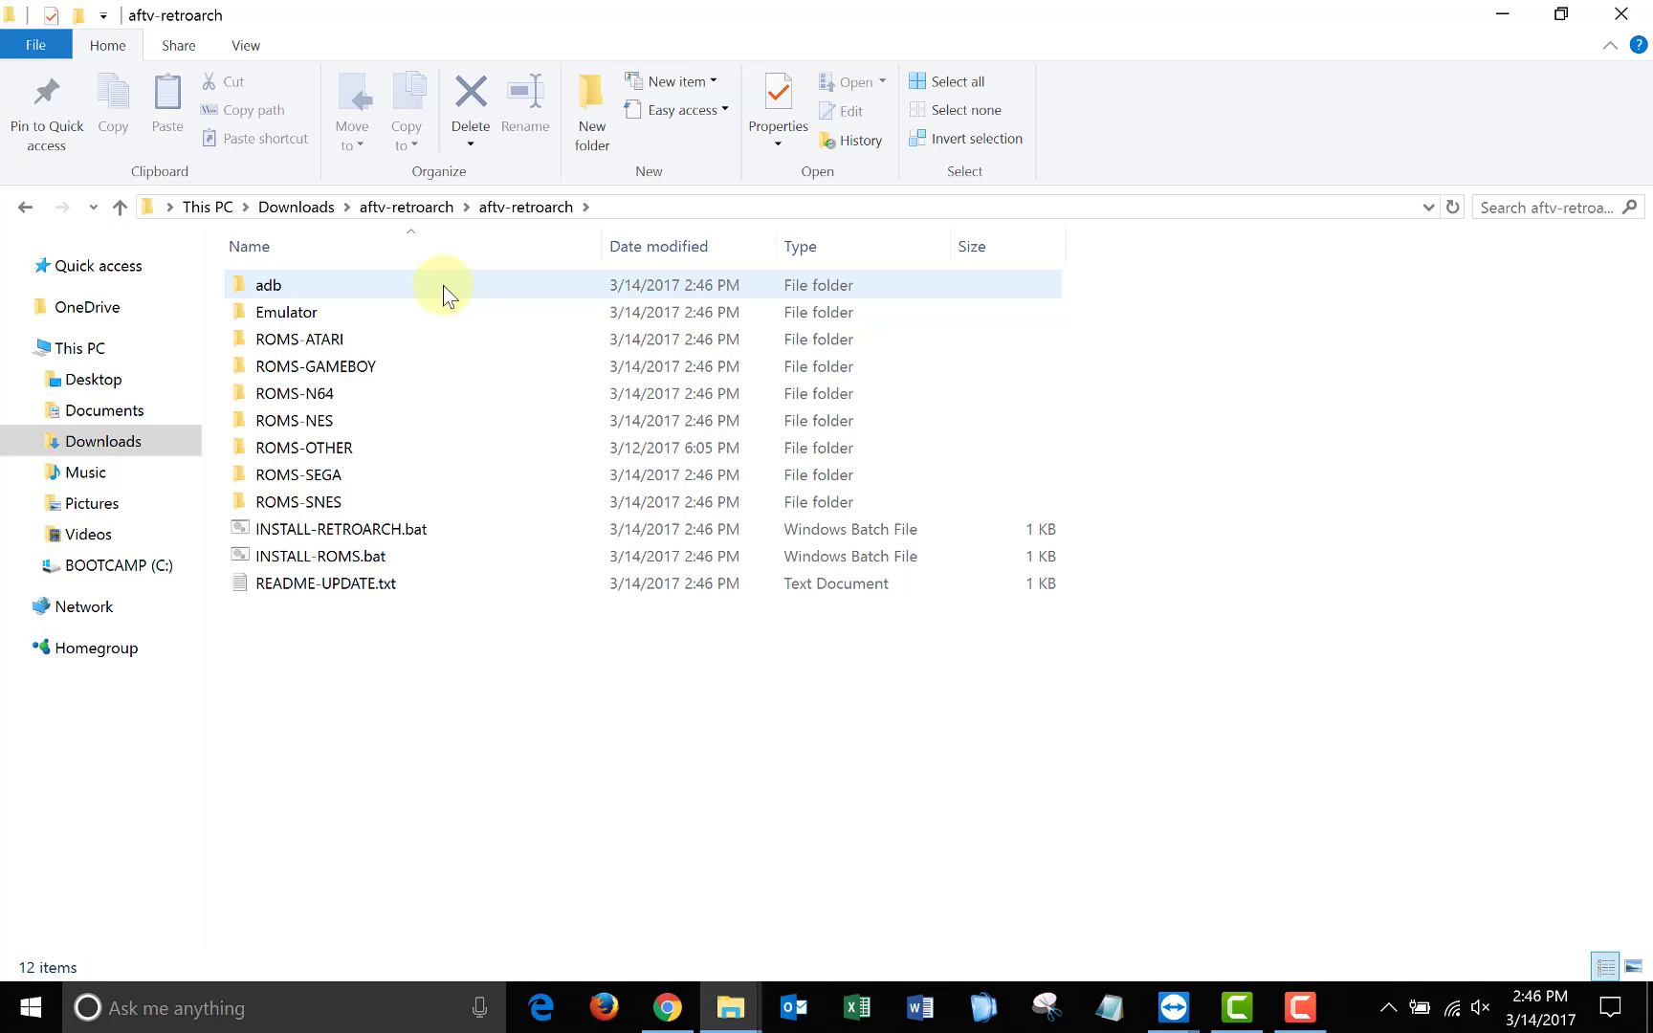
Step: Examine the contents of the Emulator, ROMS-ATARI, ROMS-GAMEBOY and ROMS-N64 folders
double_click(483, 313)
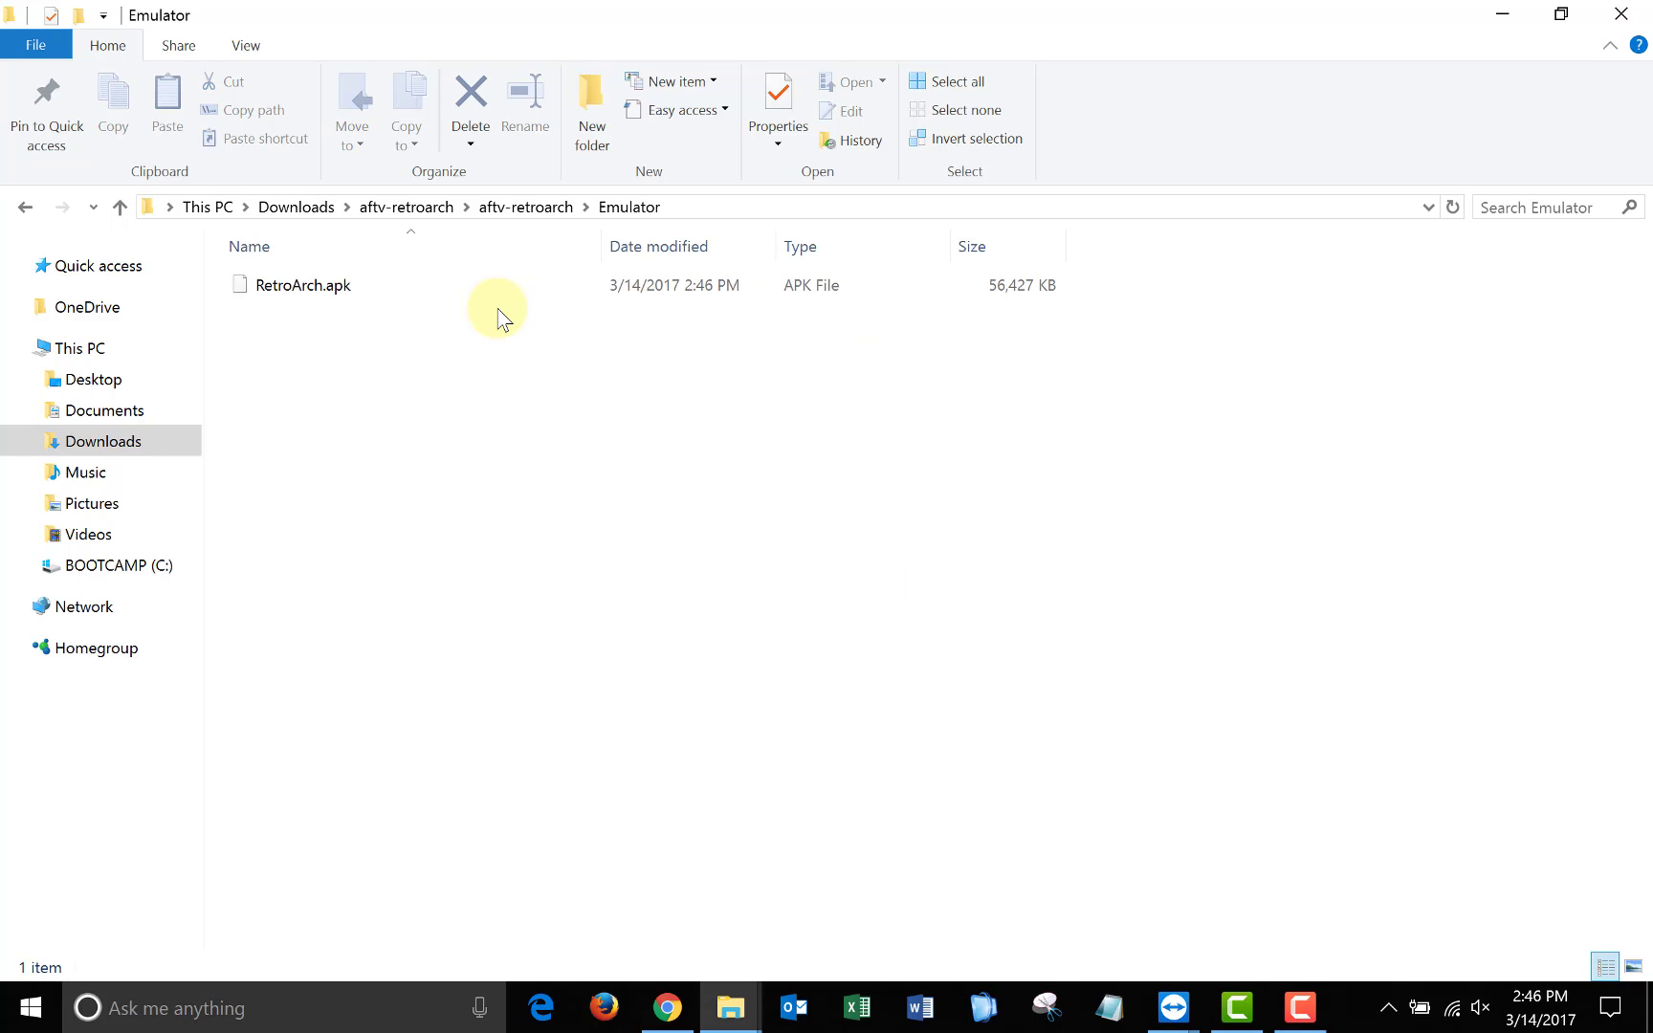
click(524, 210)
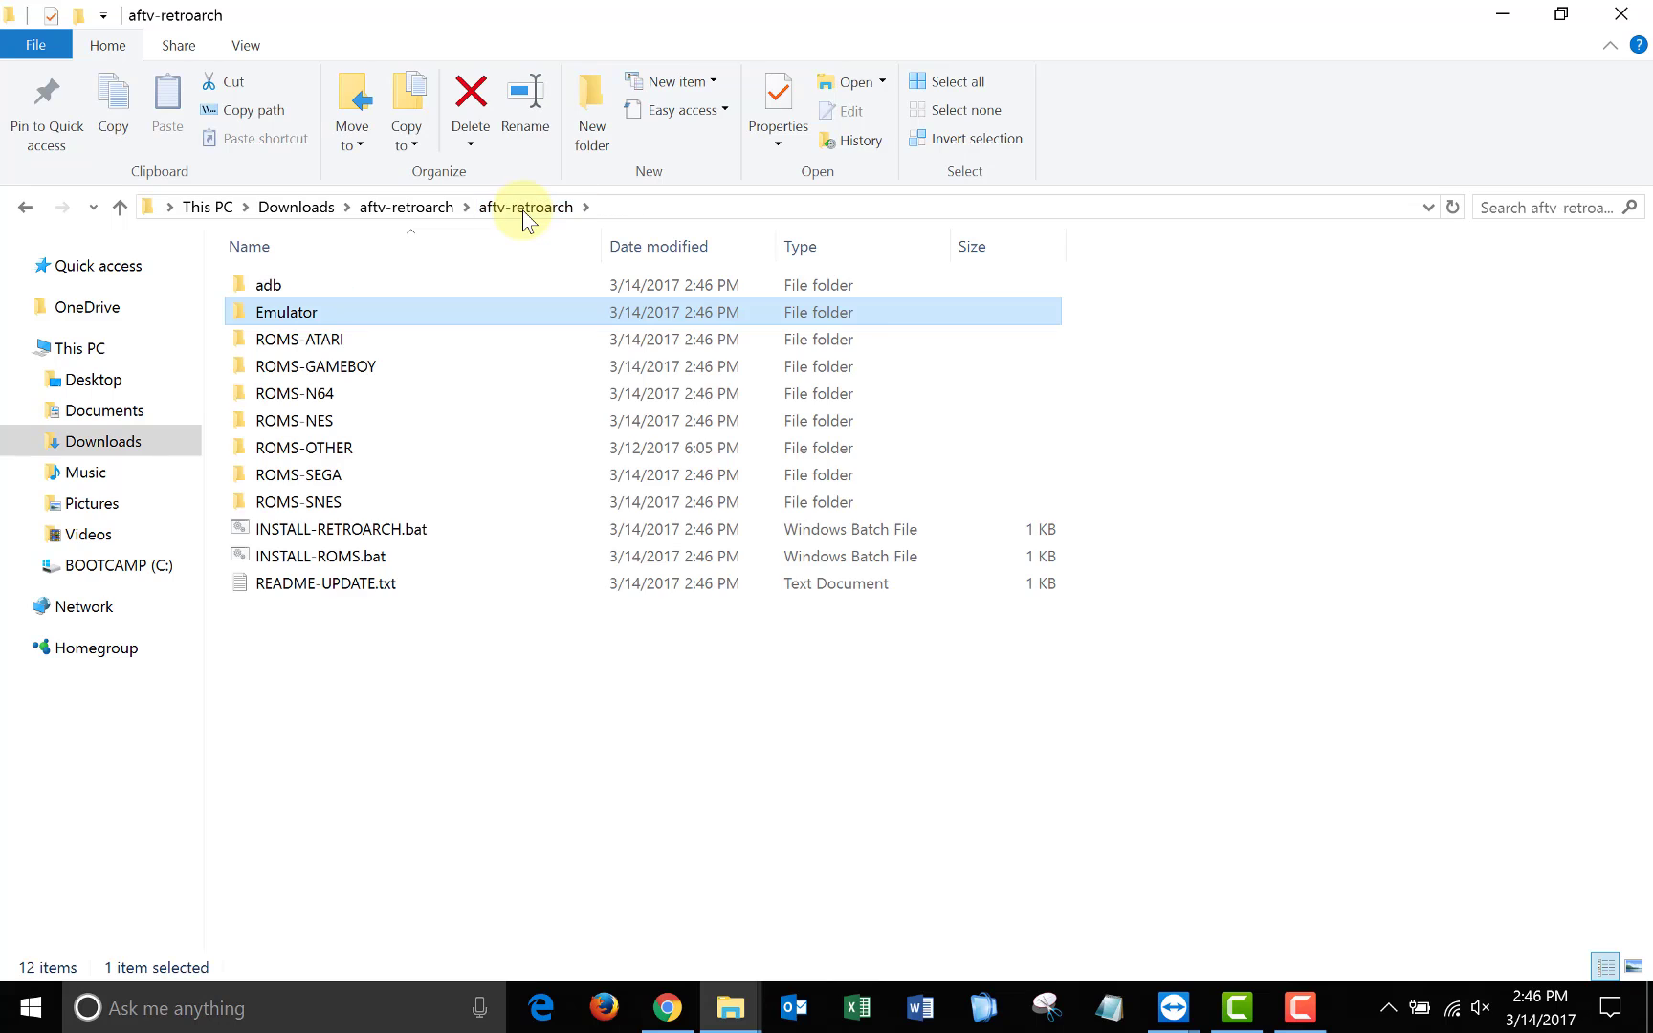
double_click(434, 339)
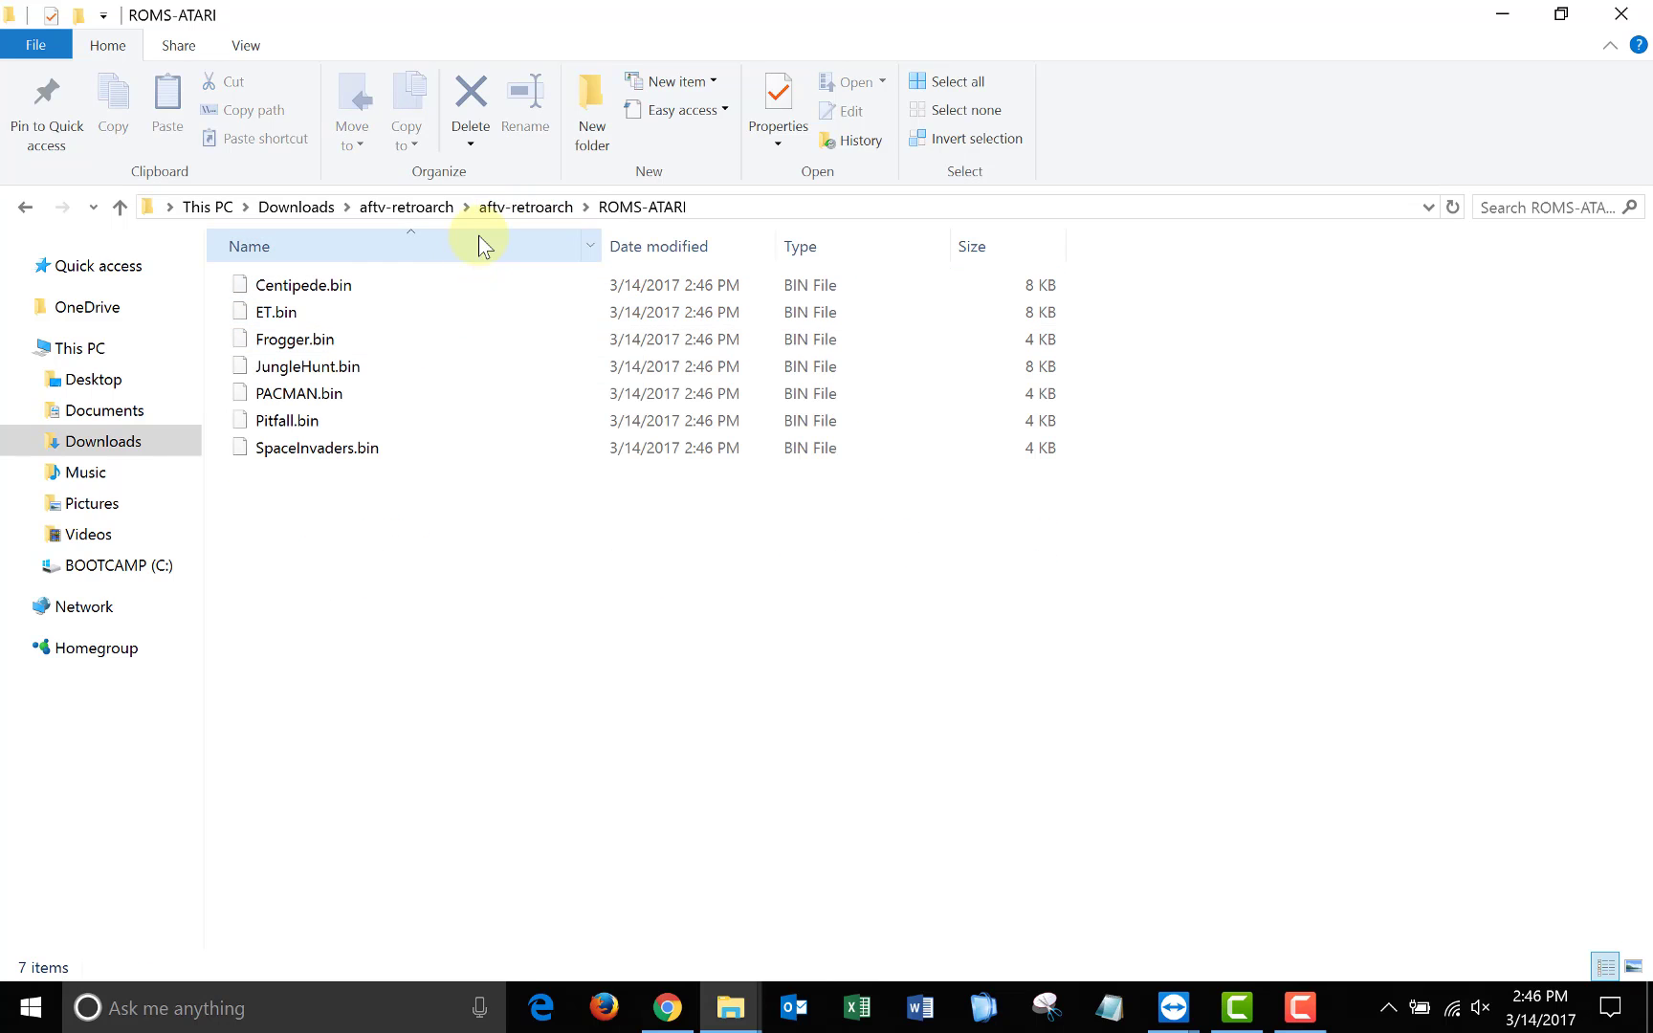
click(494, 208)
double_click(435, 369)
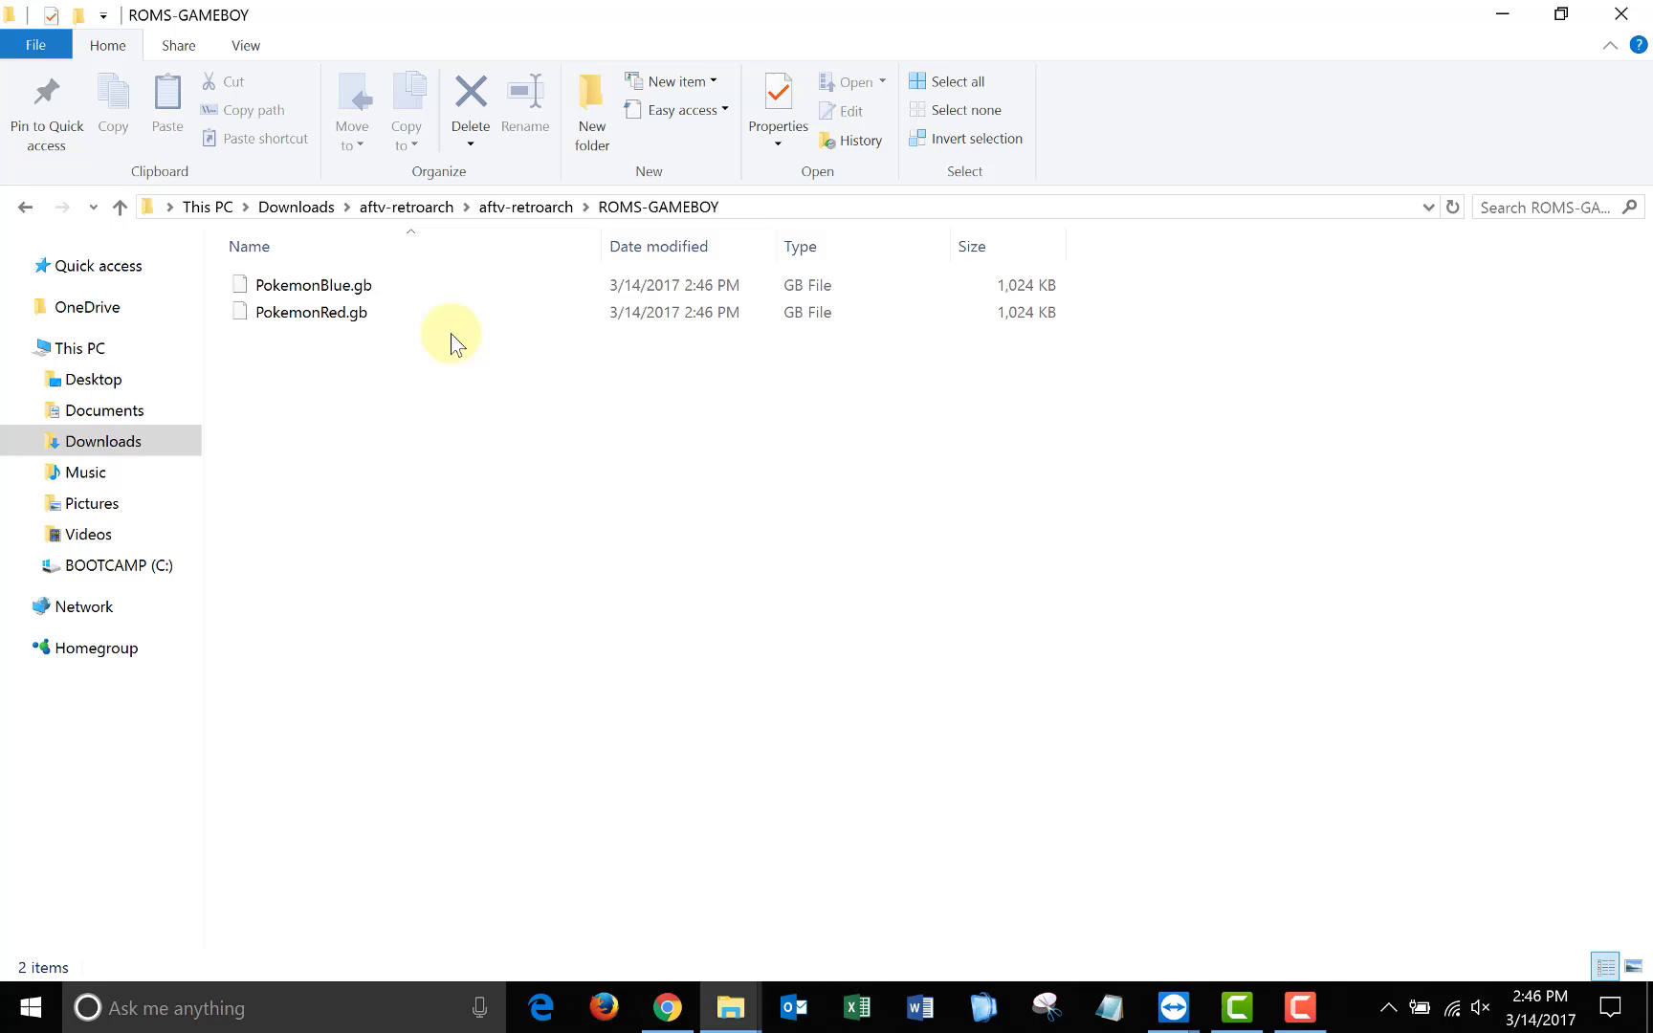
click(521, 207)
double_click(463, 400)
click(521, 208)
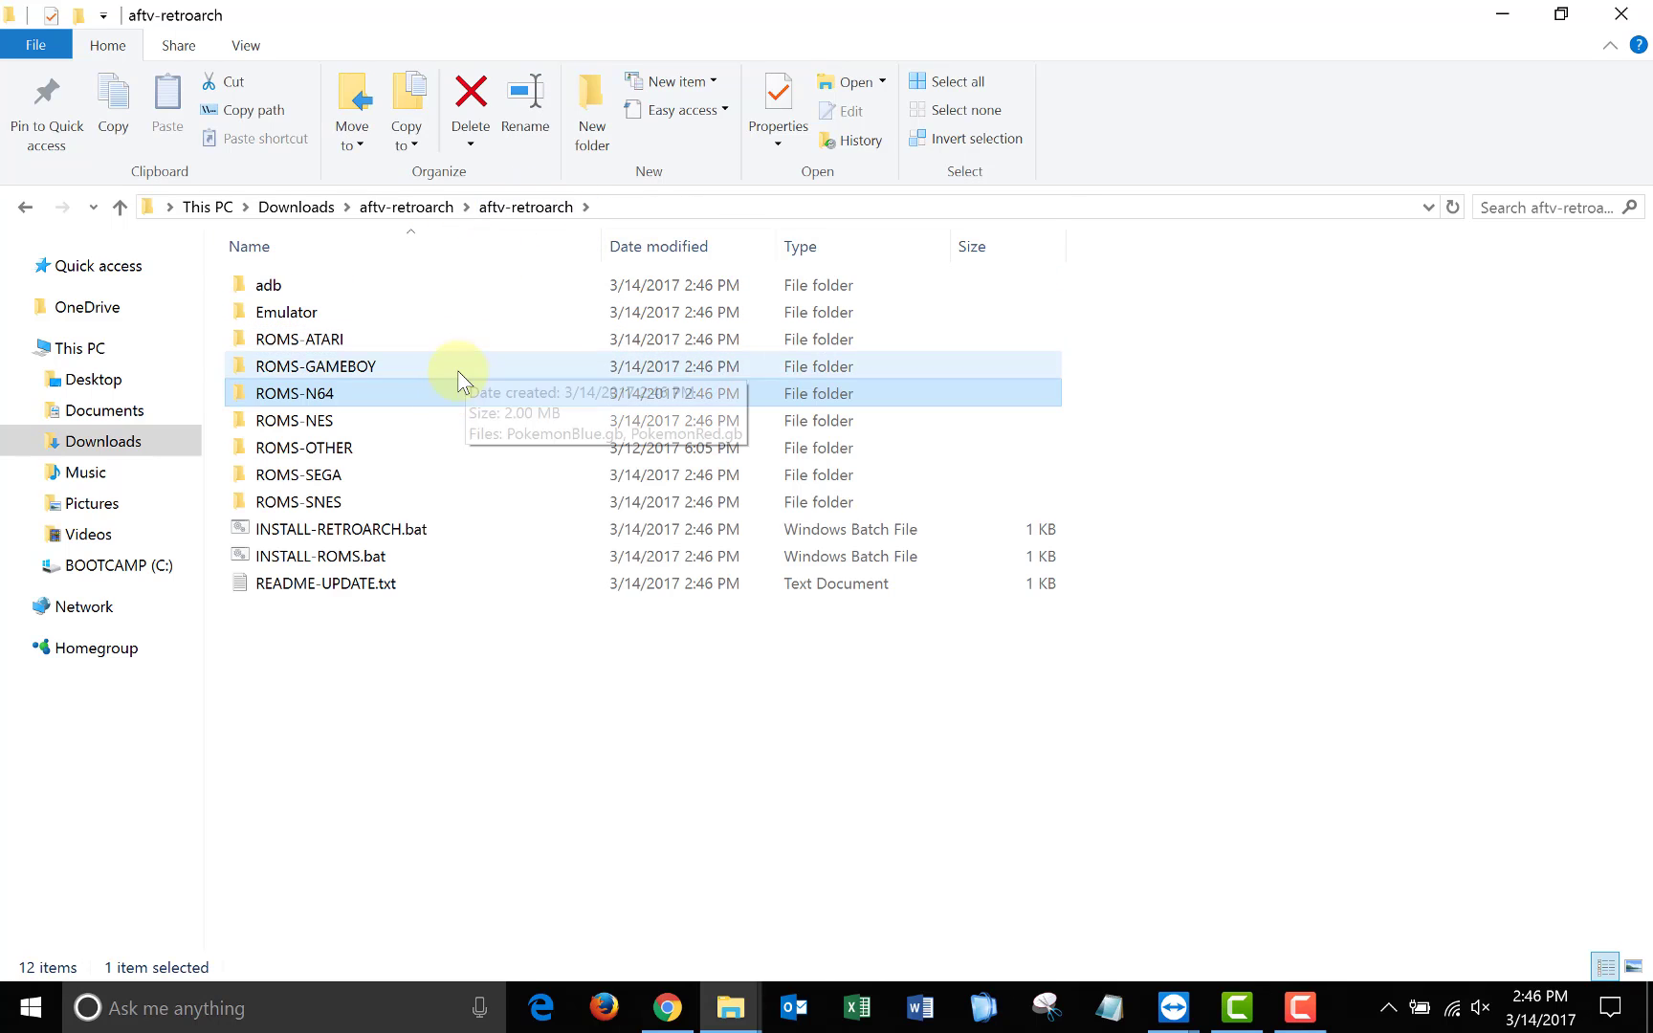
Step: Examine the contents of the ROMS-NES, ROMS-SEGA and ROMS-SNES folders and return to the package folder
key(Down)
key(Return)
click(529, 209)
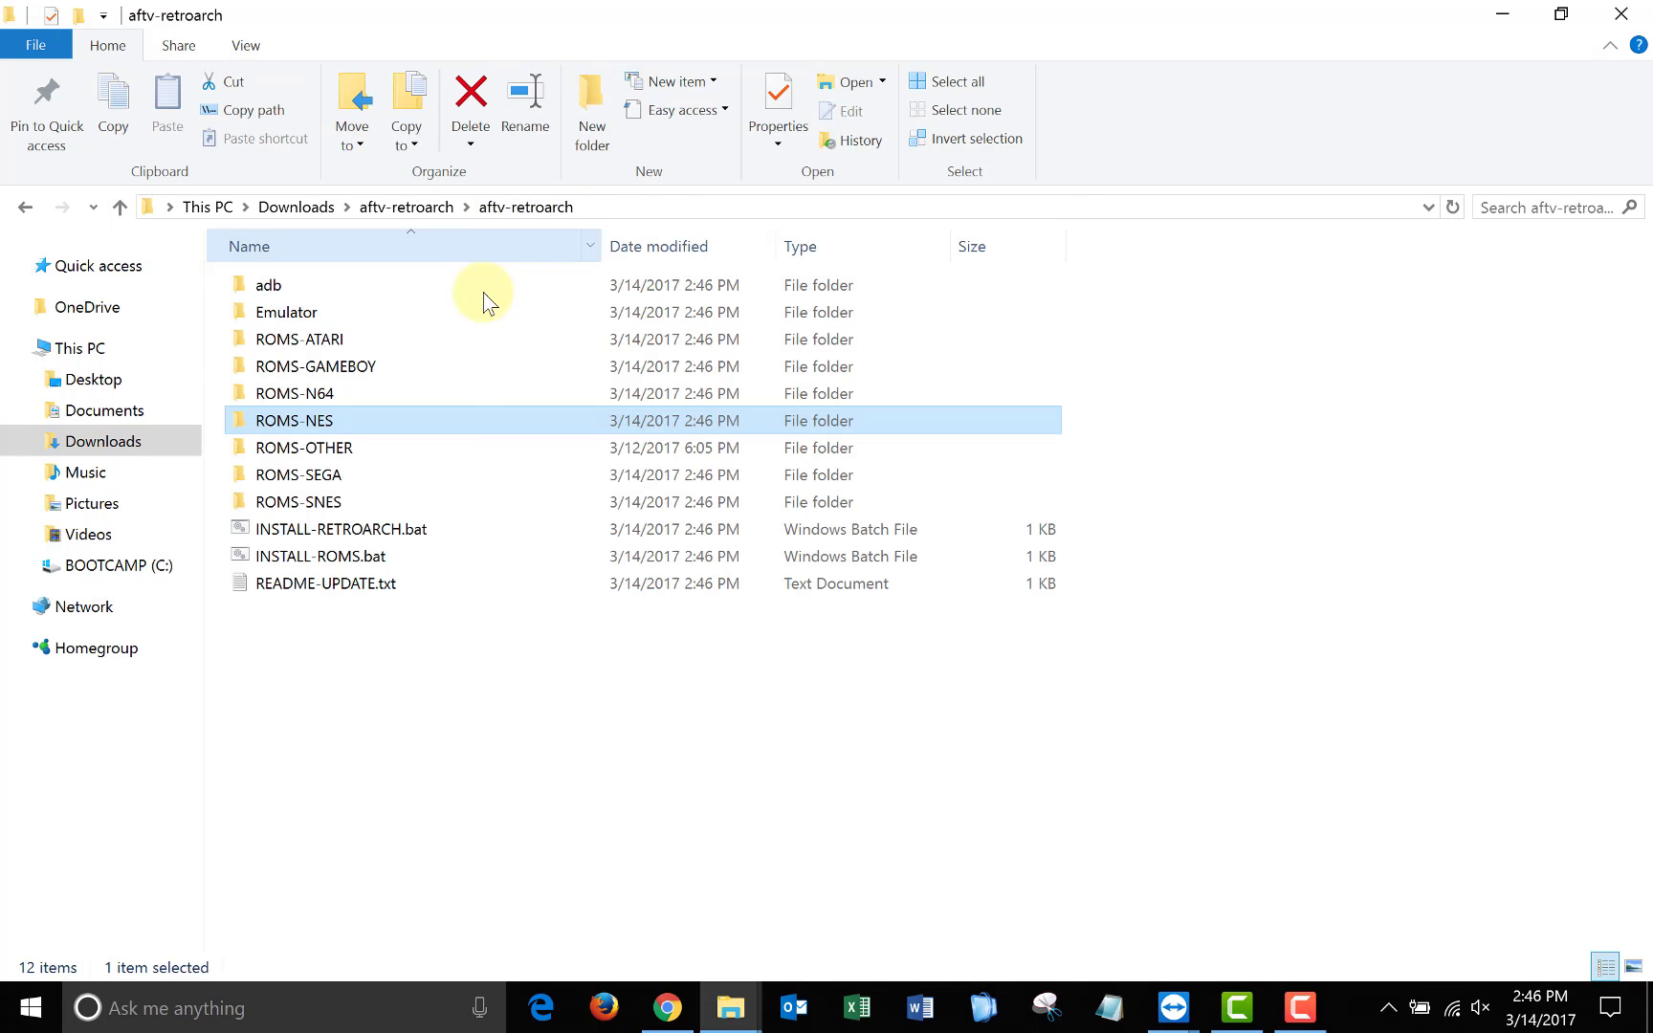
double_click(422, 478)
click(521, 207)
double_click(422, 503)
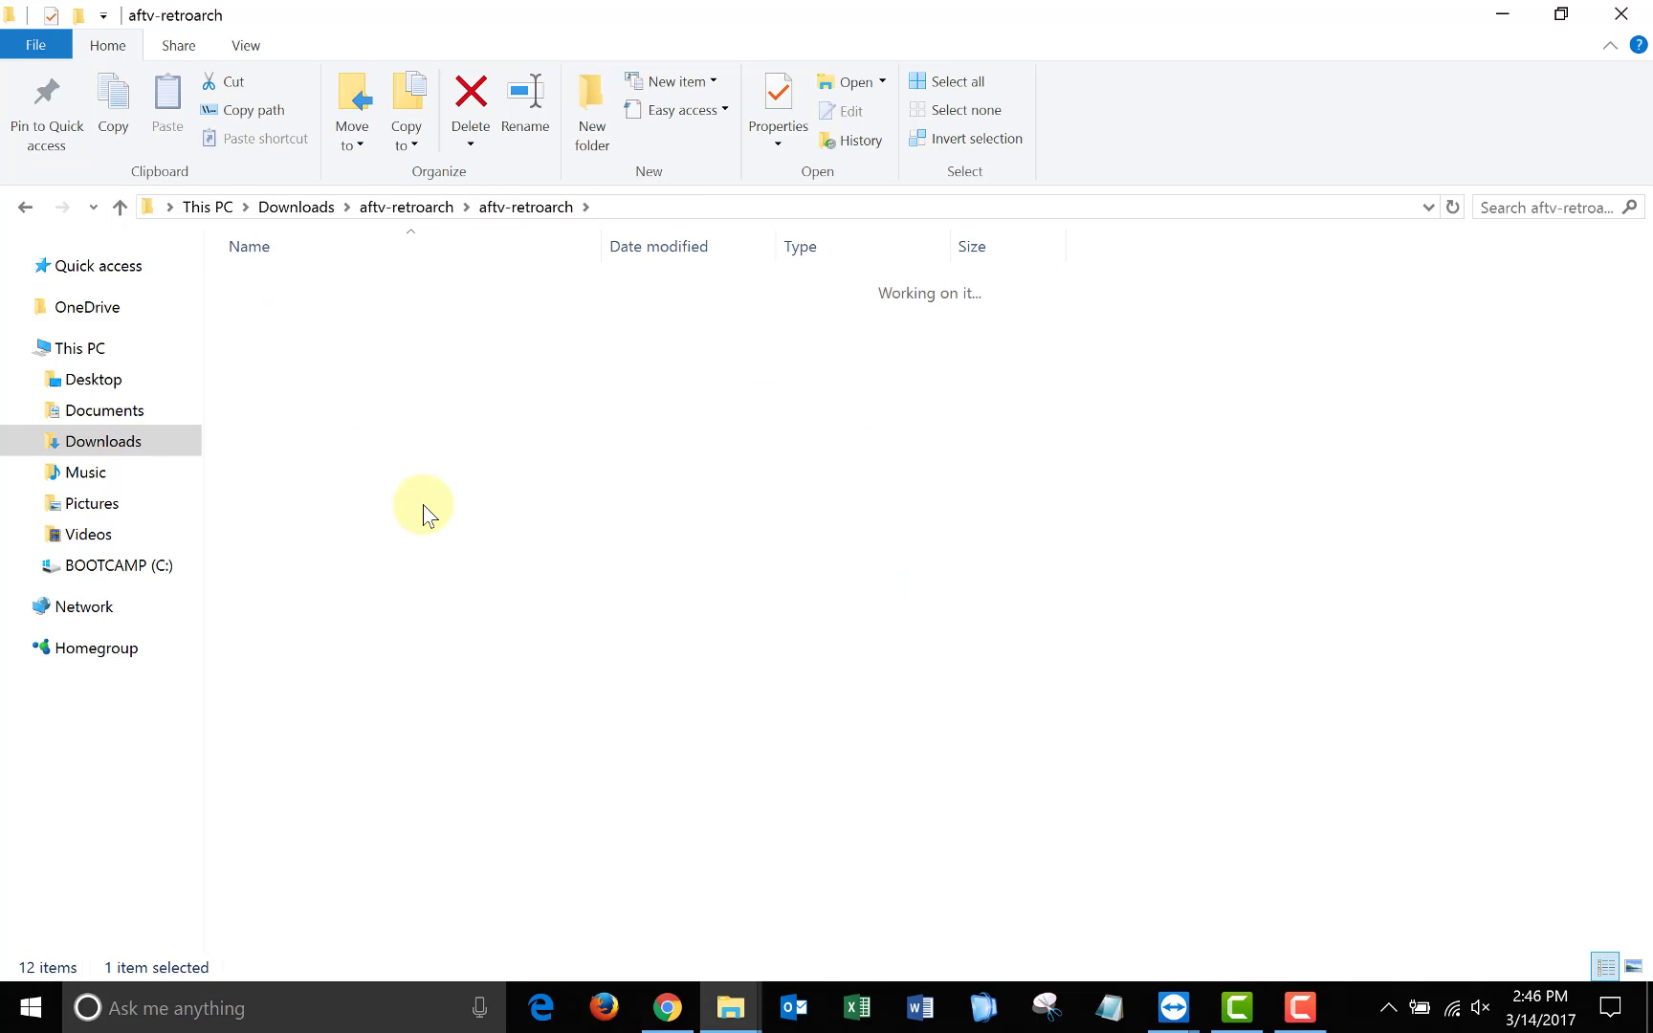
click(514, 211)
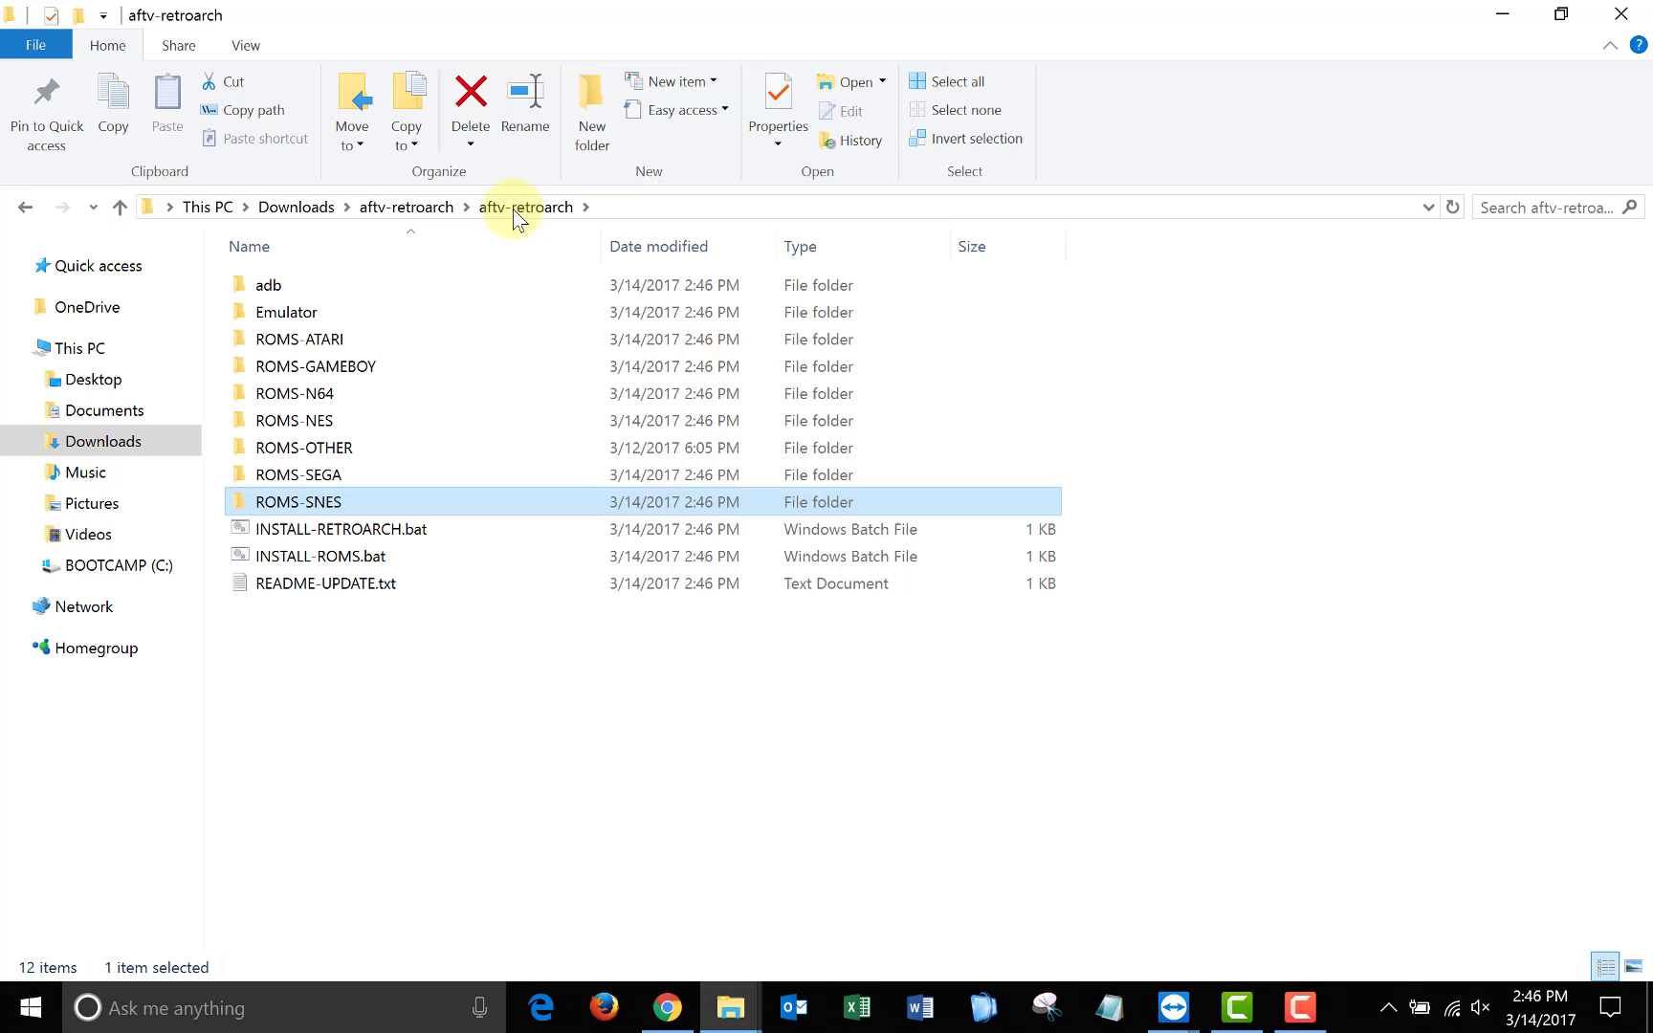
Step: Open README-UPDATE.txt in a maximized window and highlight the RetroArch version number in its first line
double_click(411, 590)
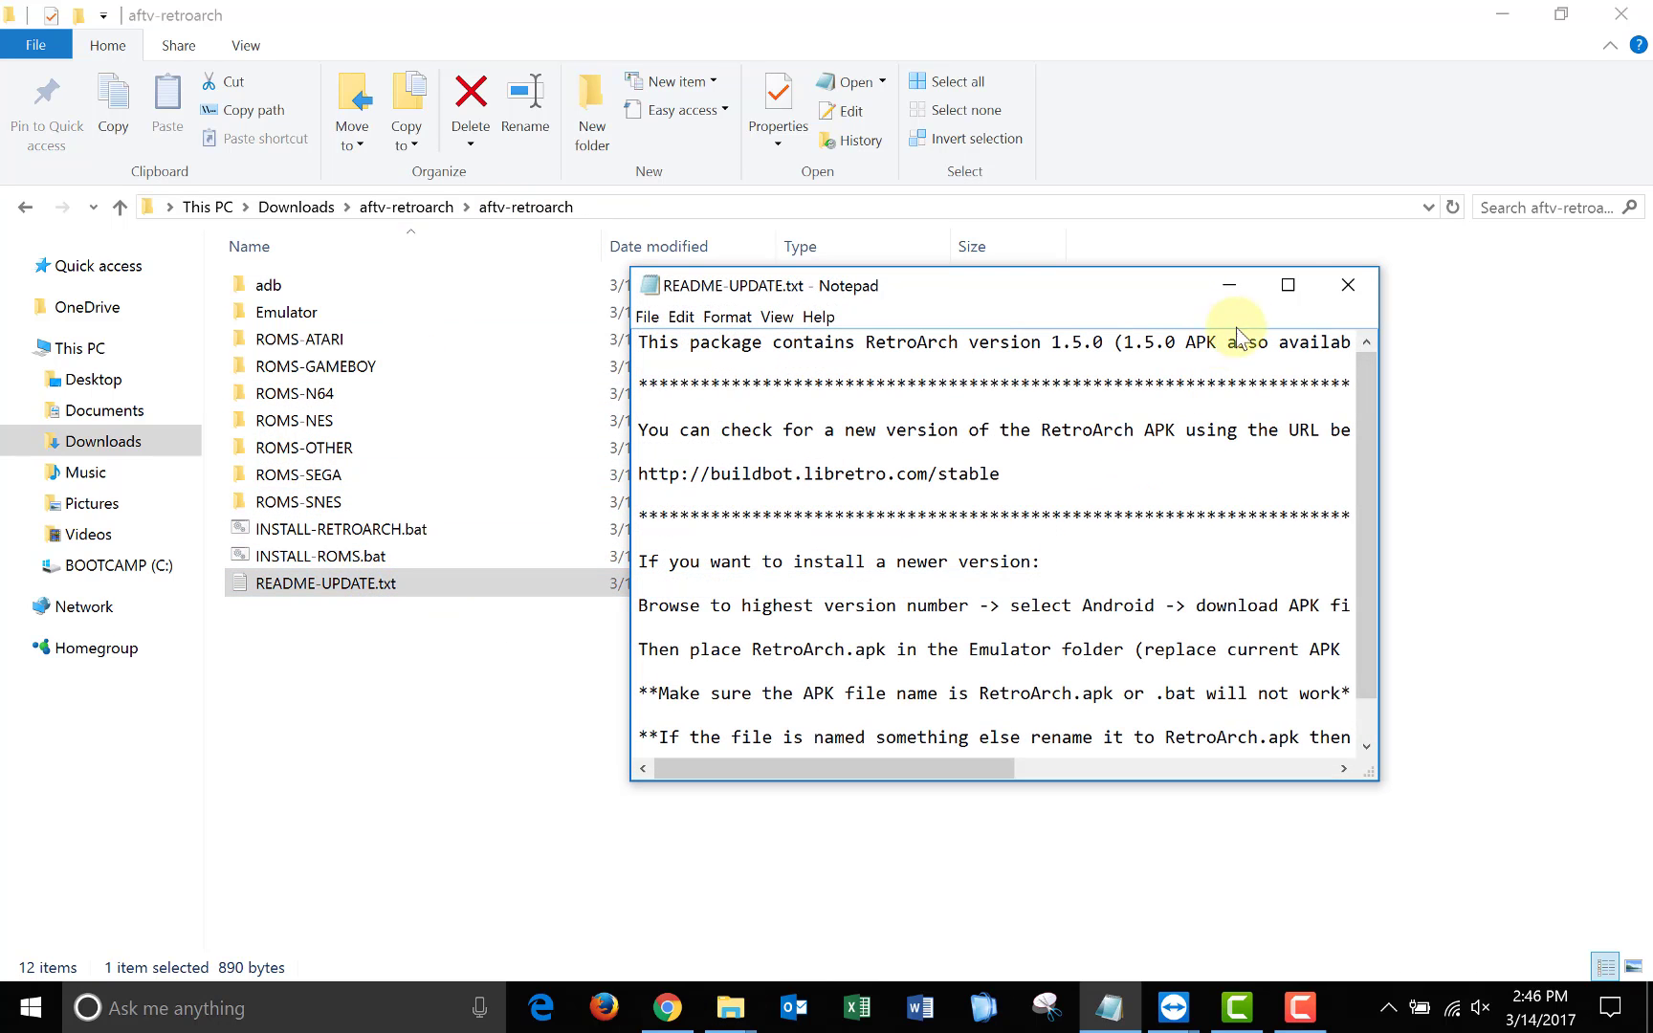
click(1282, 286)
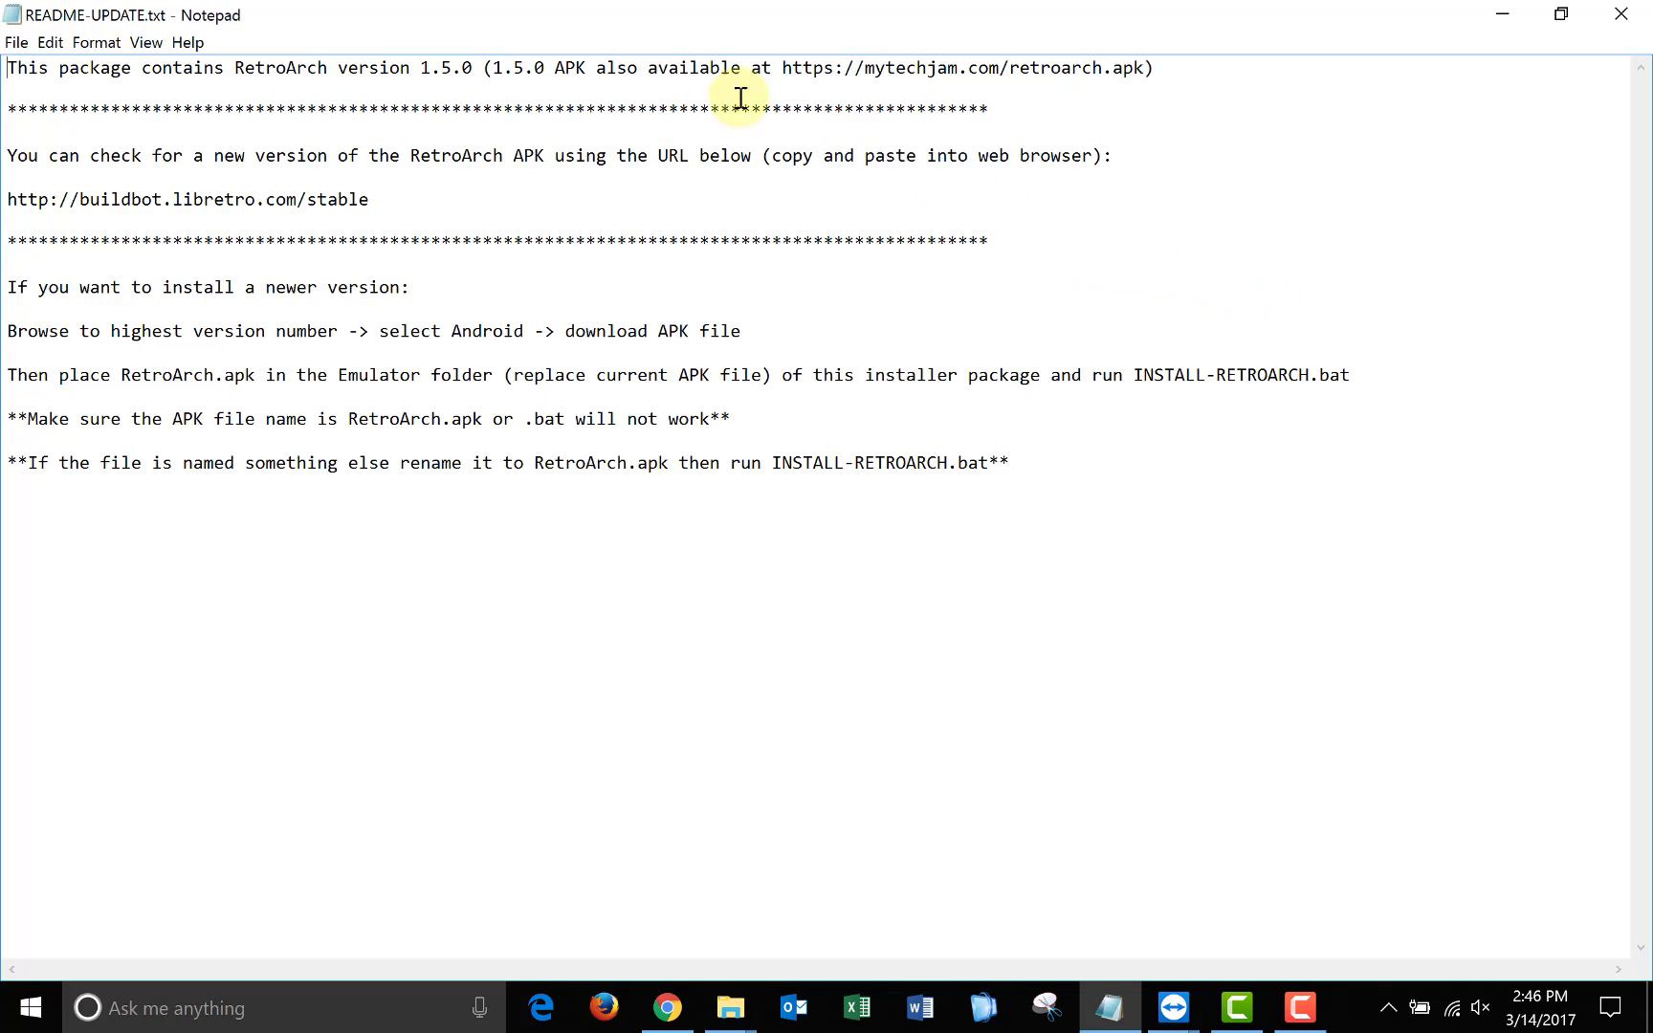
drag(420, 69, 472, 70)
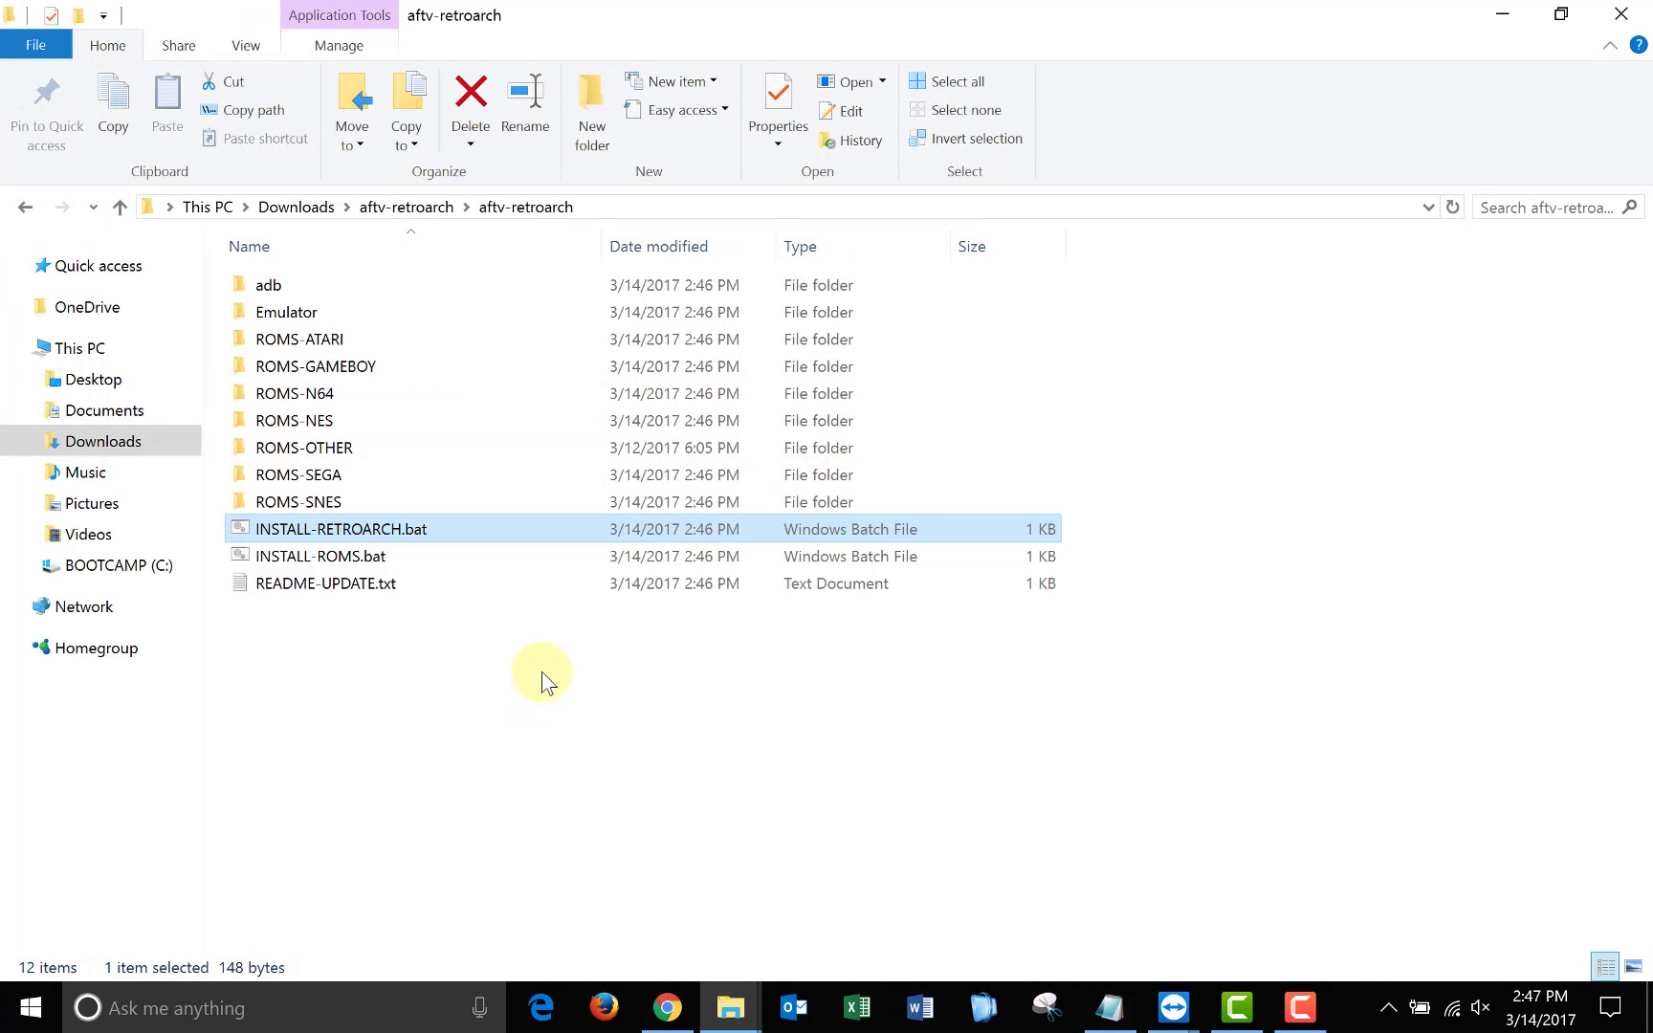
Step: Run INSTALL-RETROARCH.bat despite the Windows security warnings and enter the Fire TV's IP address 192.168.1.243
double_click(510, 528)
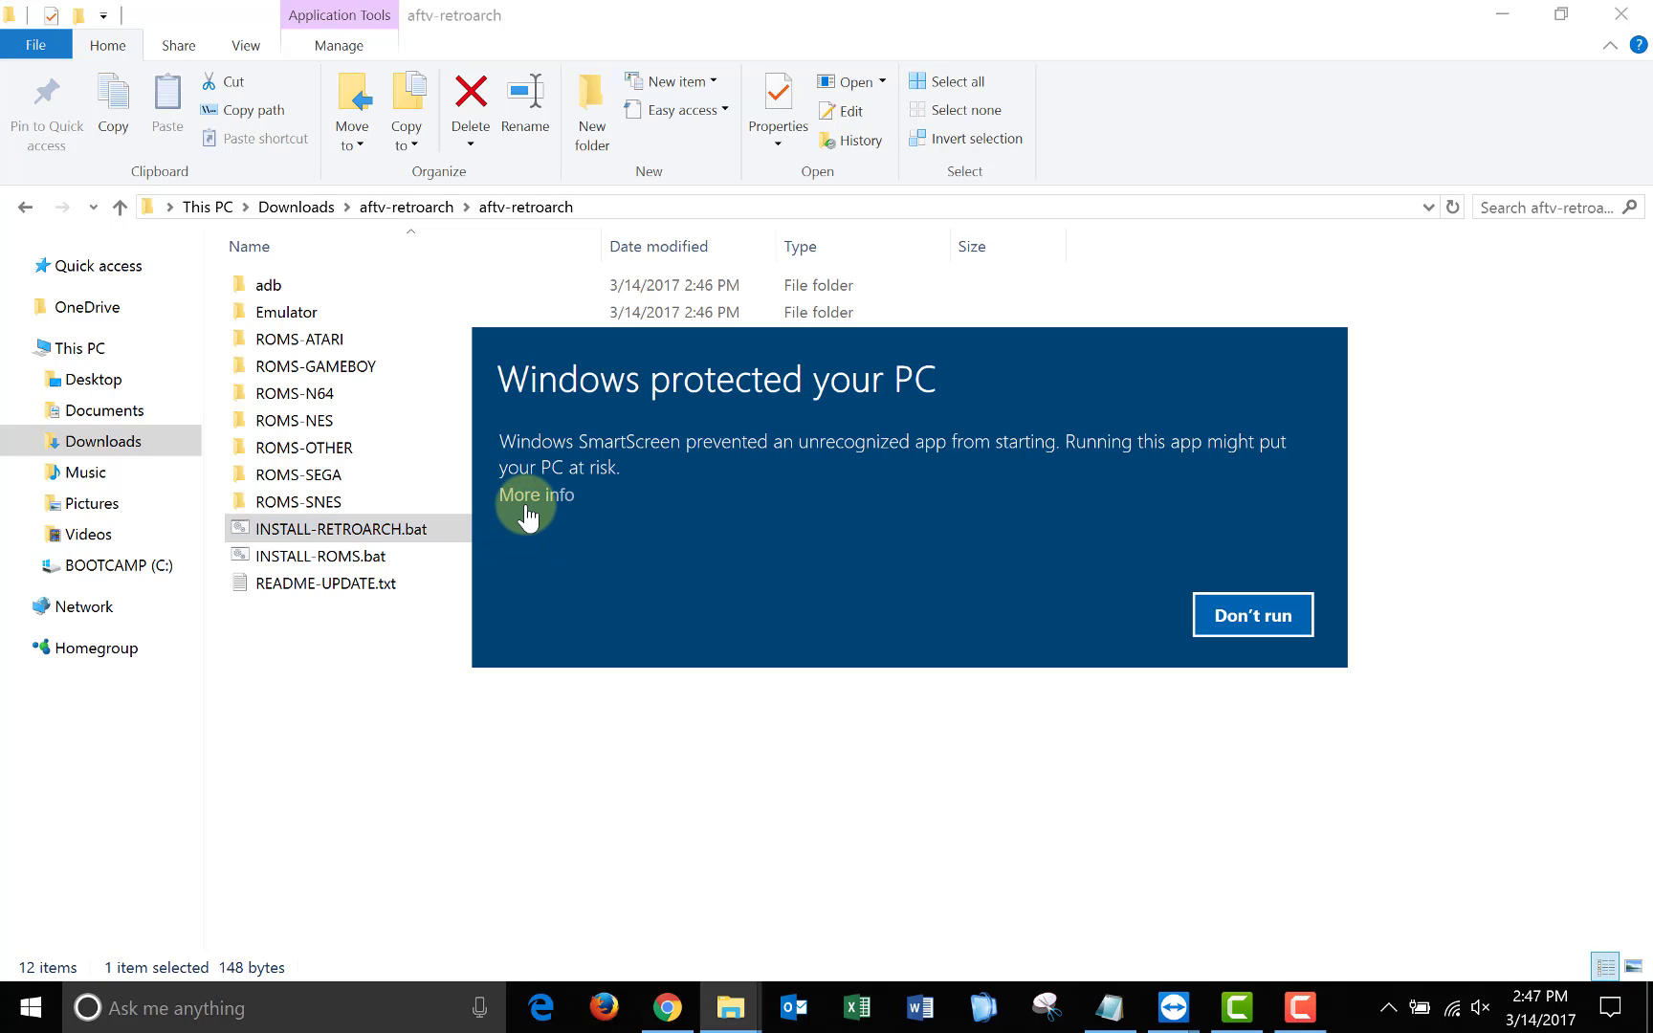
click(528, 496)
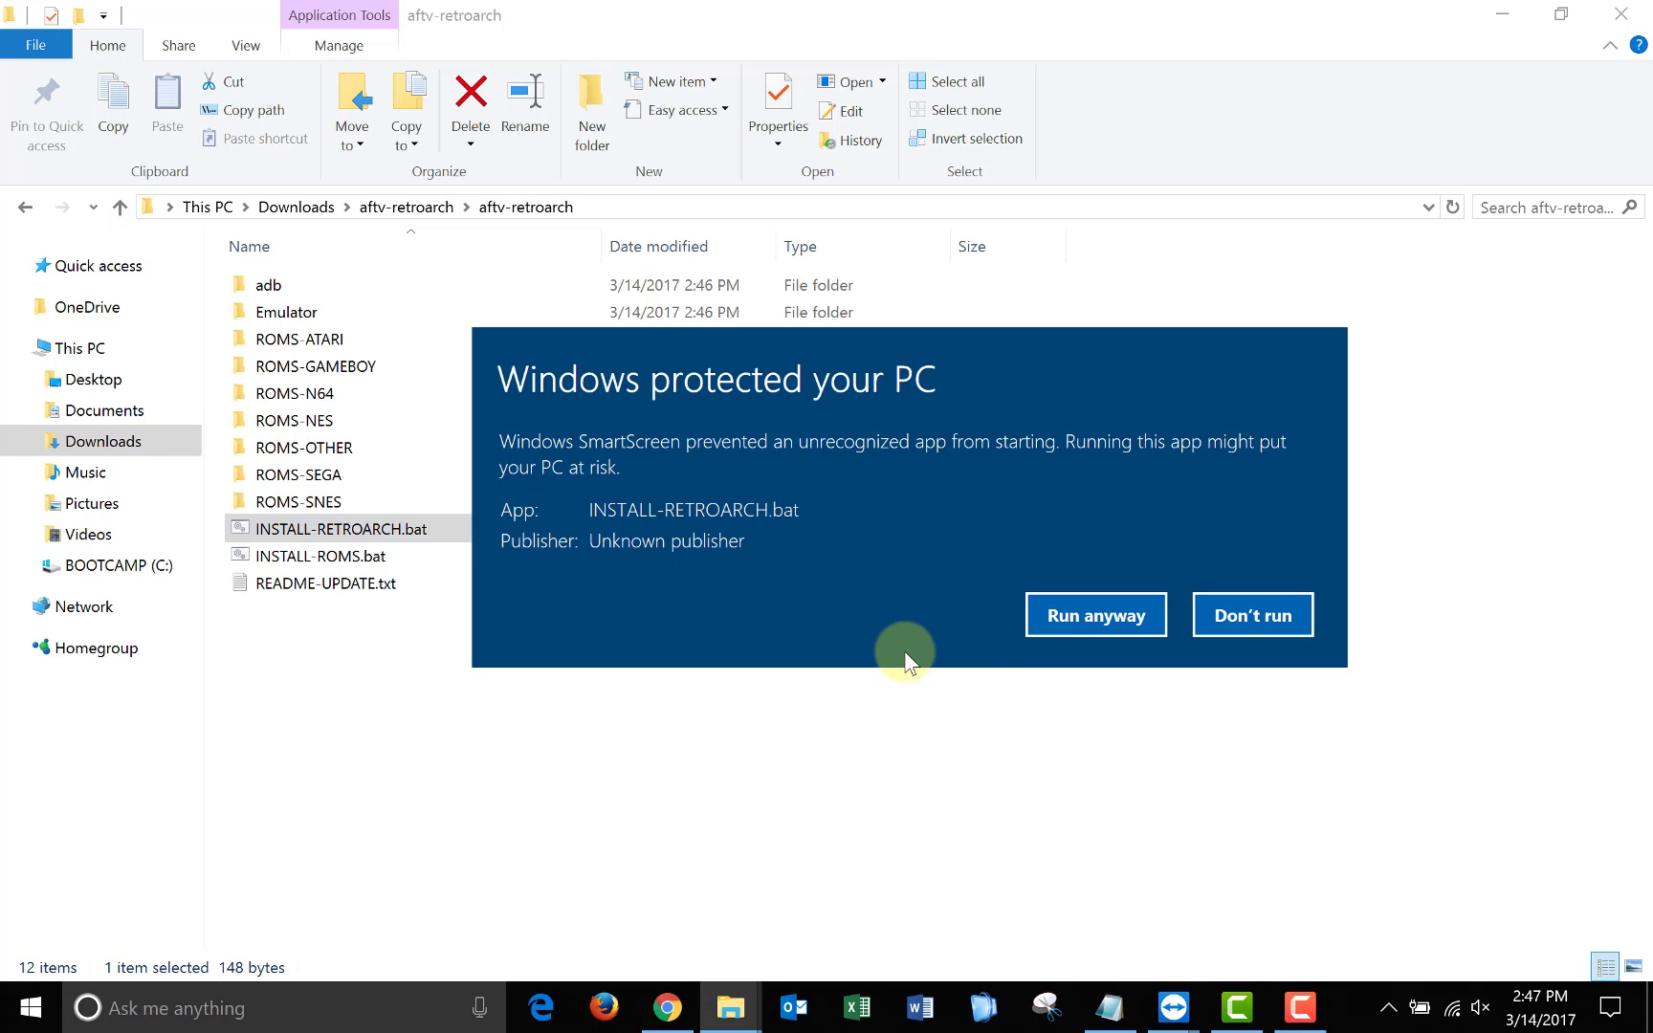
click(1090, 617)
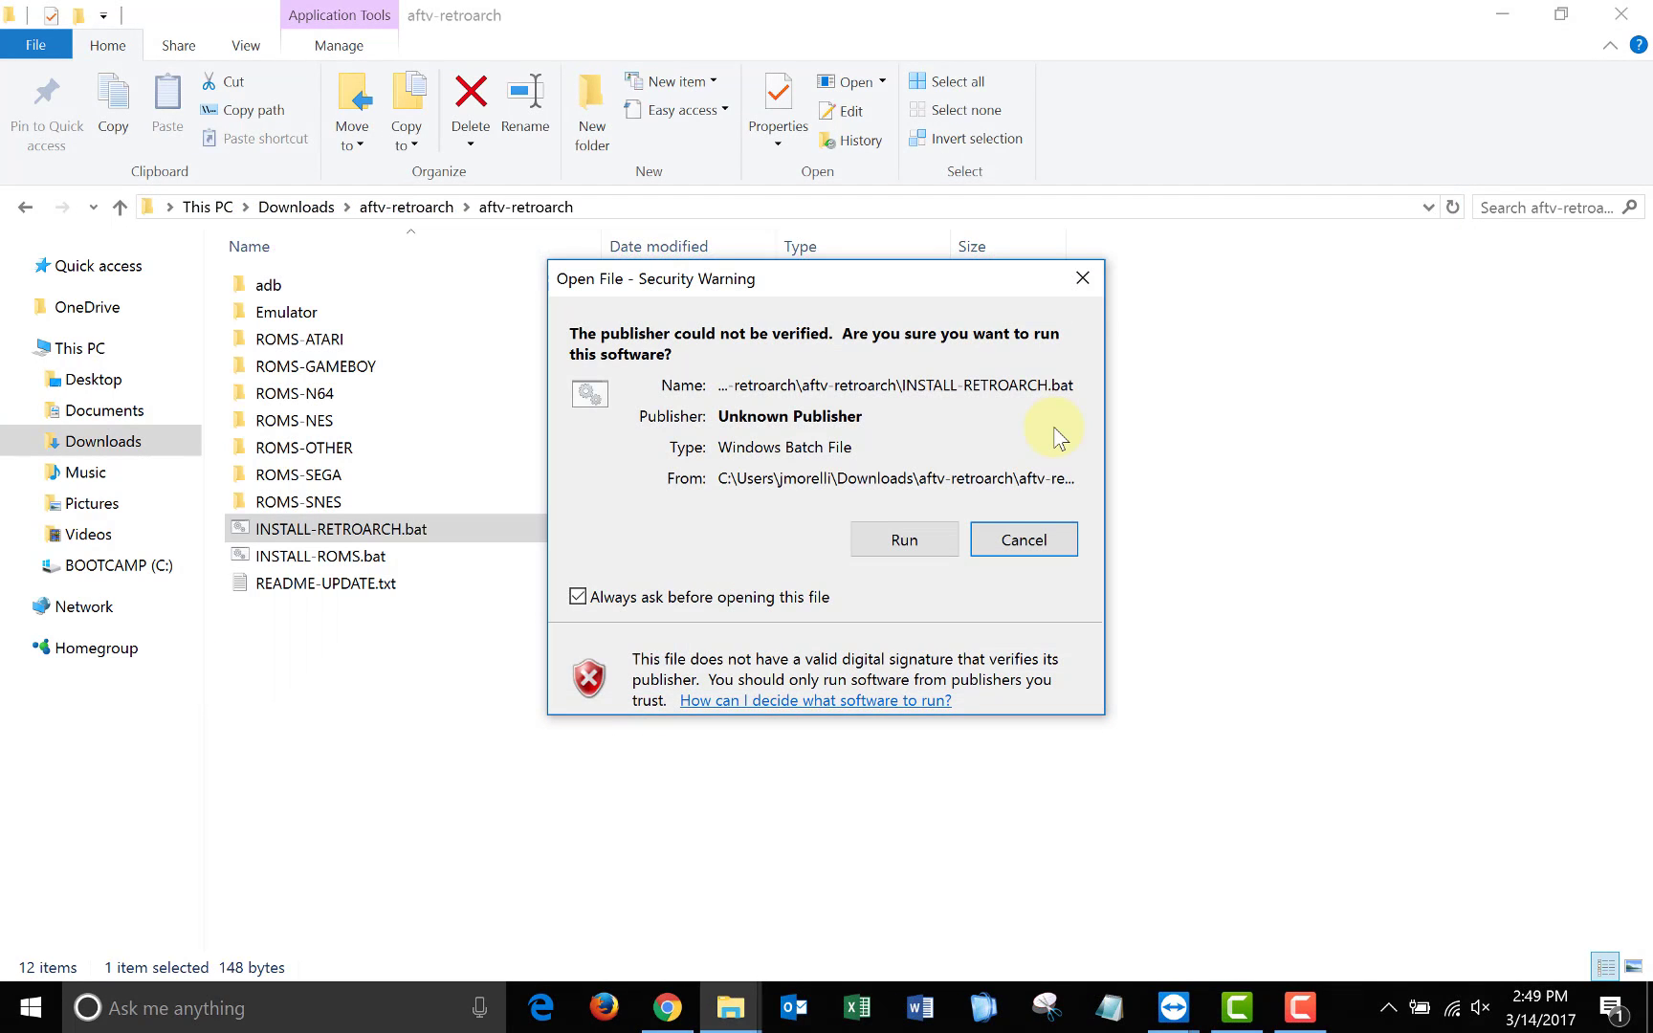
click(930, 538)
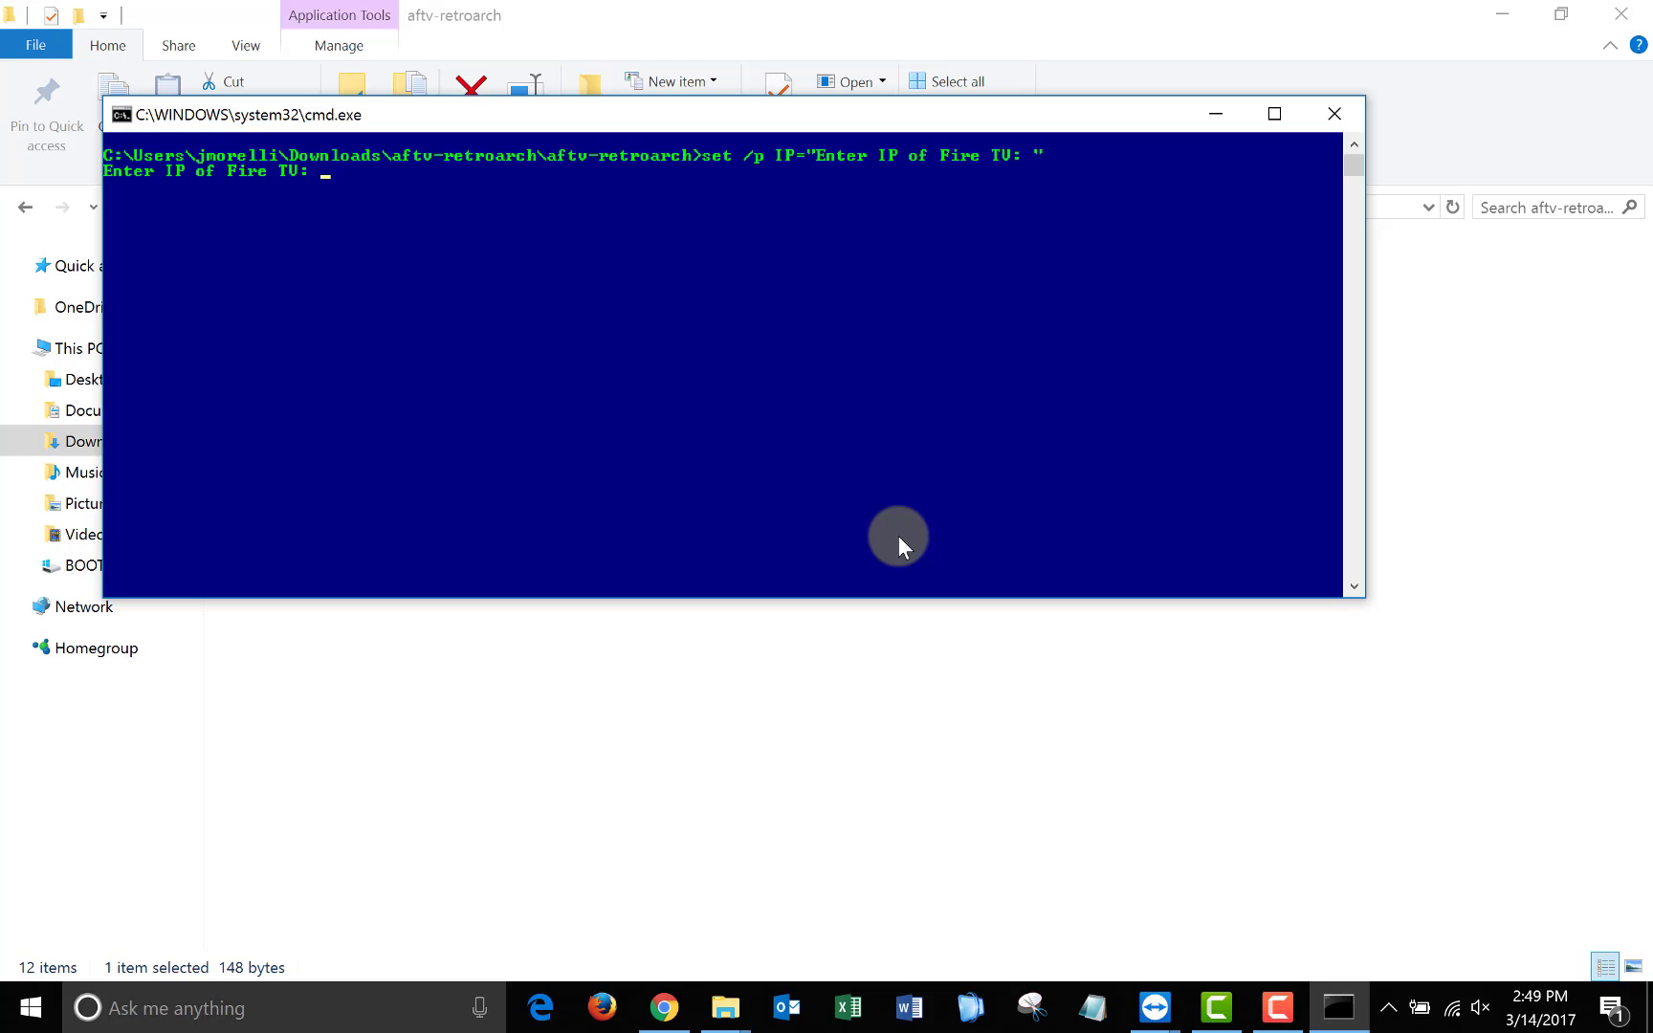
text(192.168.1.243)
key(Return)
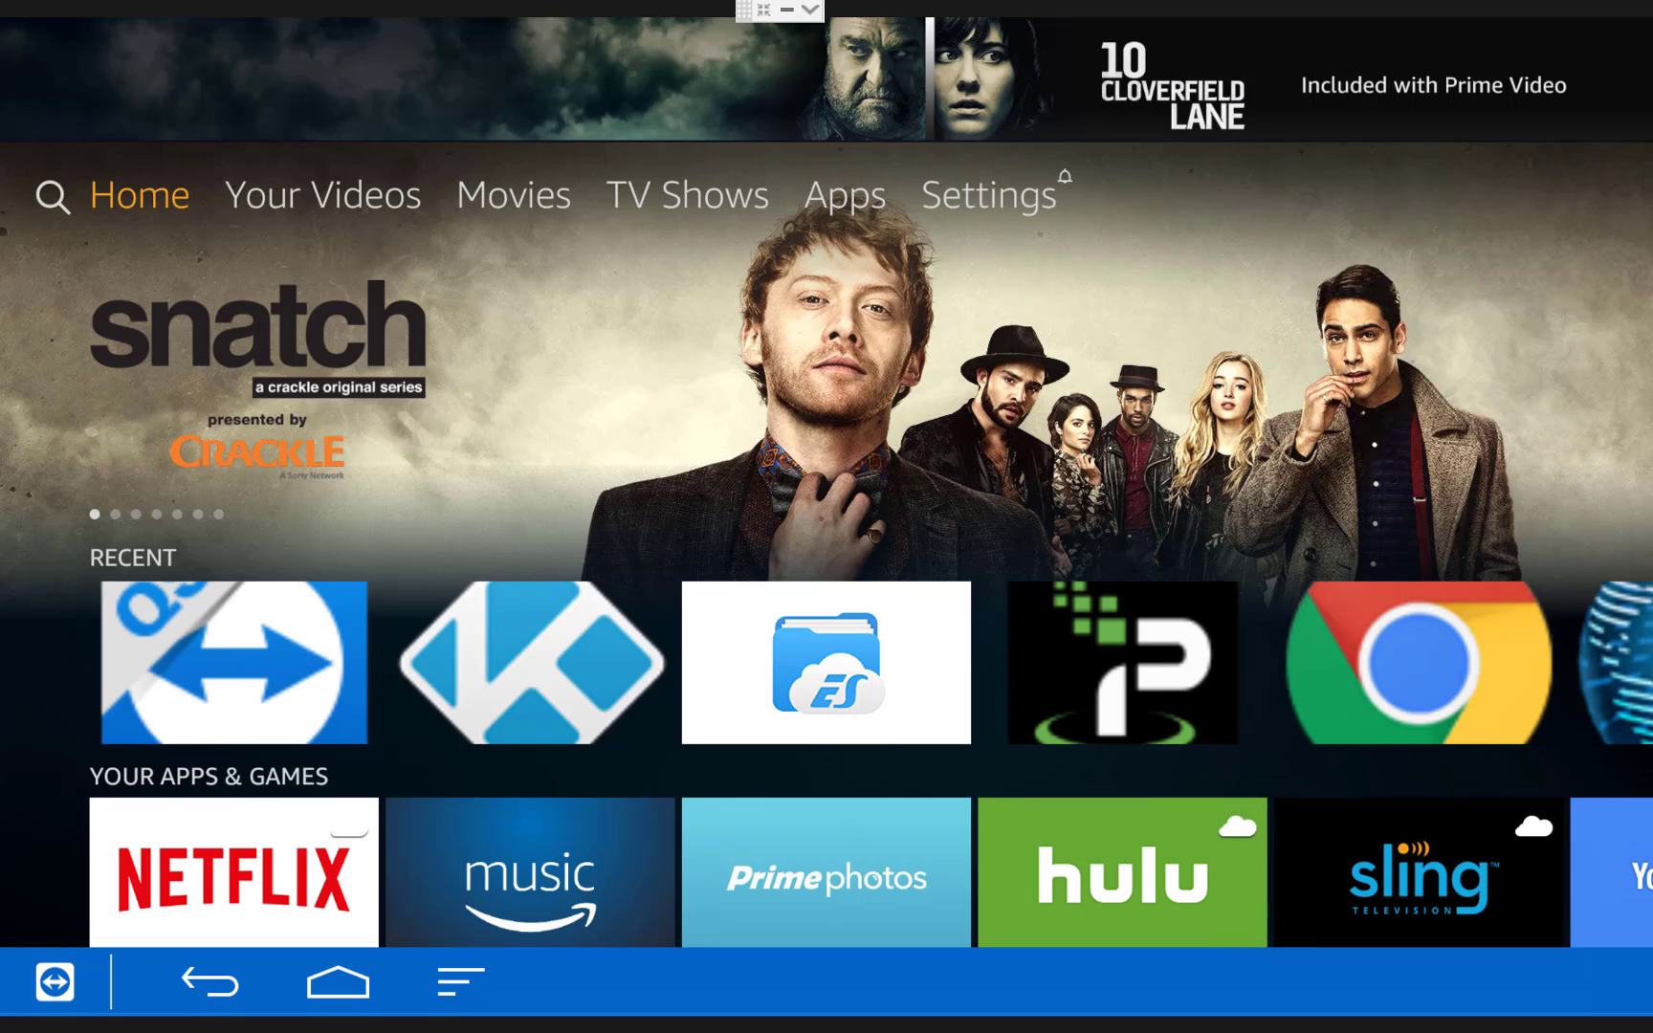
Step: Switch to the Fire TV home screen and search for the app "Downloader", opening the matching suggestion
key(Left)
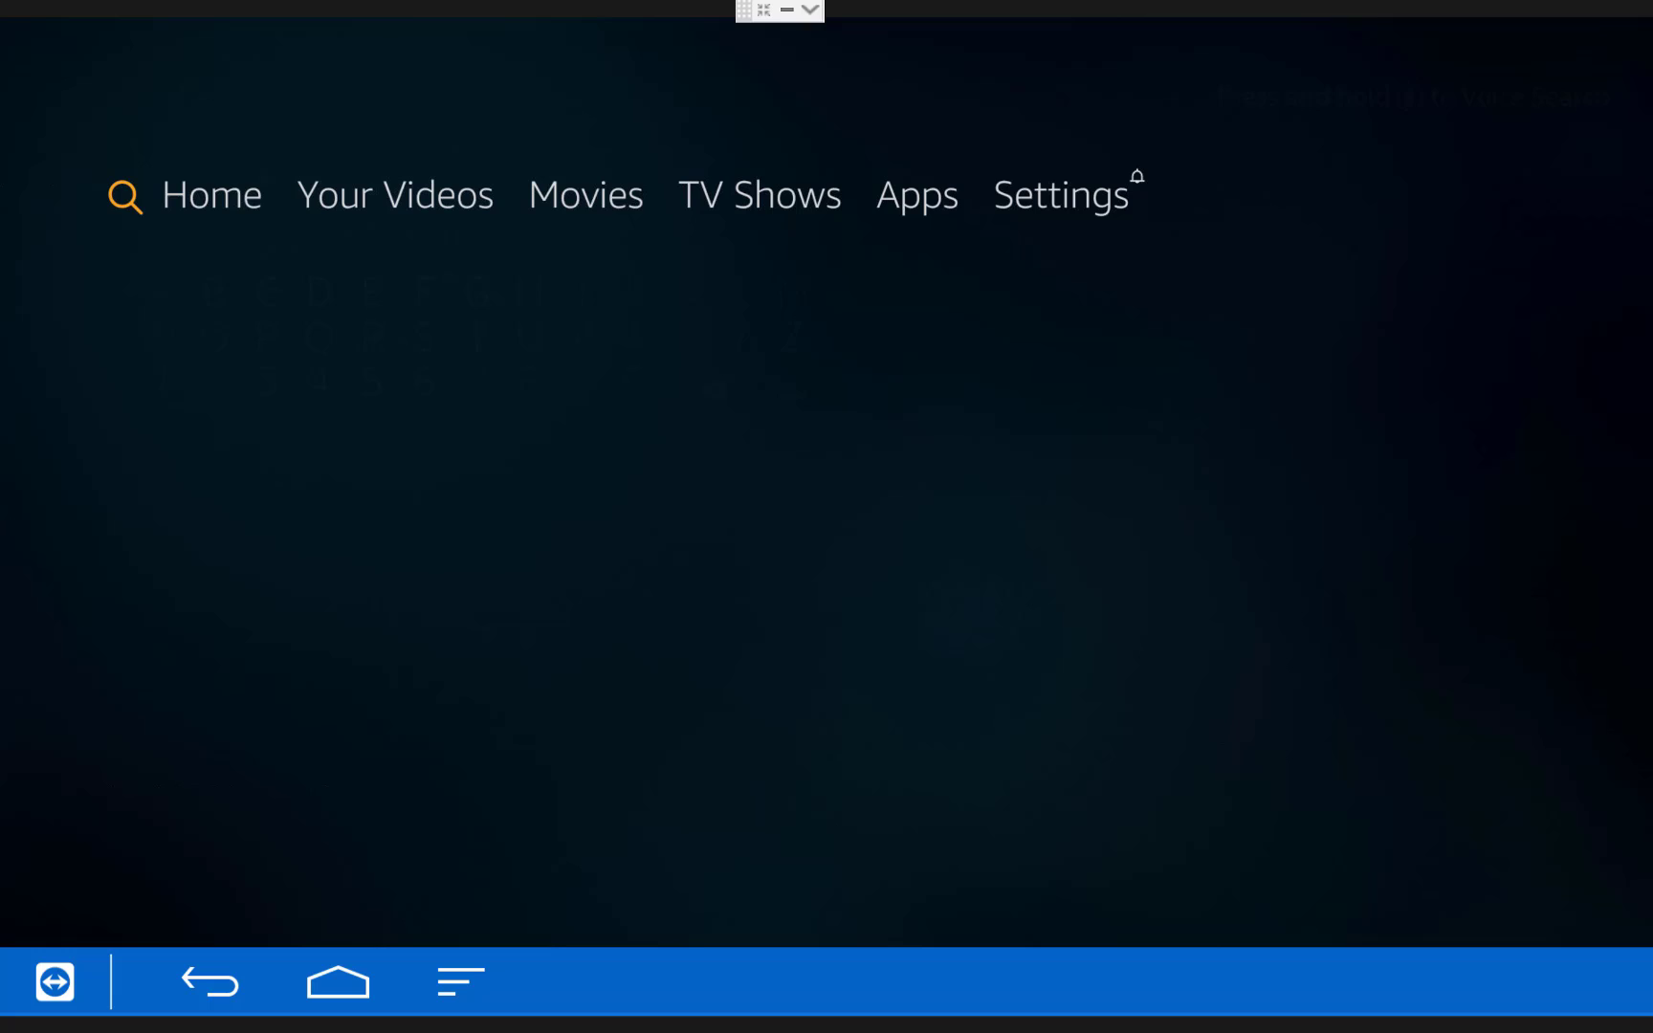
key(Down)
key(Right)
key(Right)
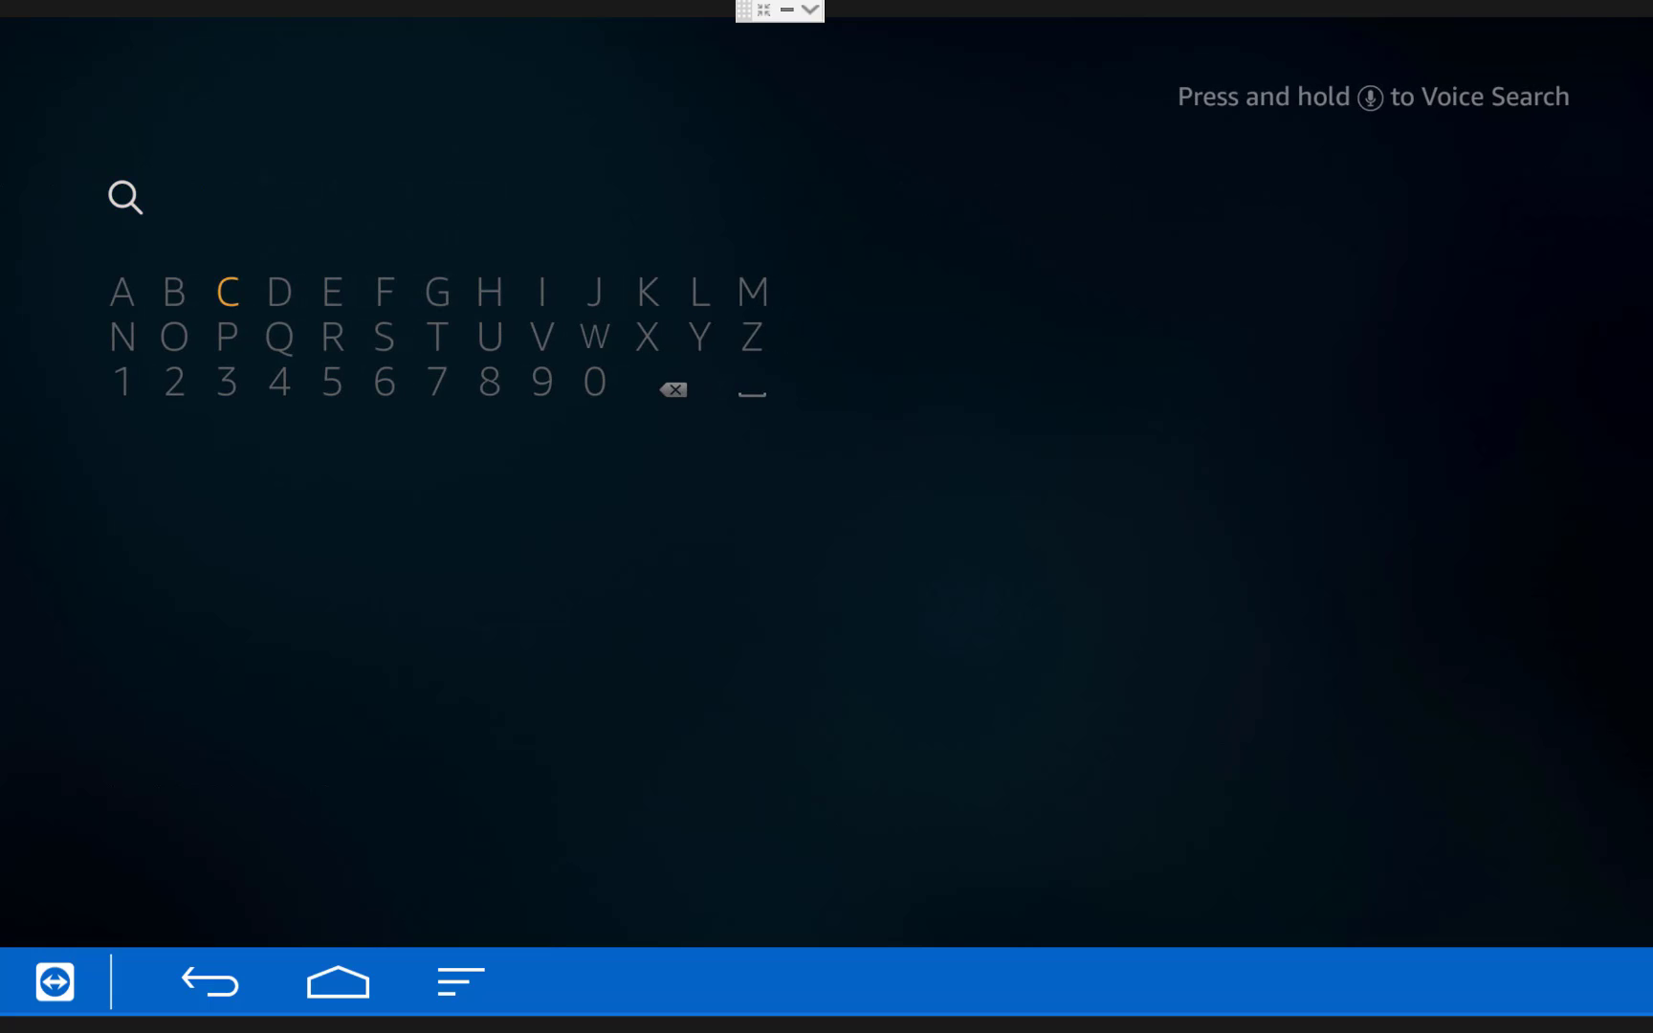
key(Right)
key(Return)
key(Down)
key(Left)
key(Left)
key(Return)
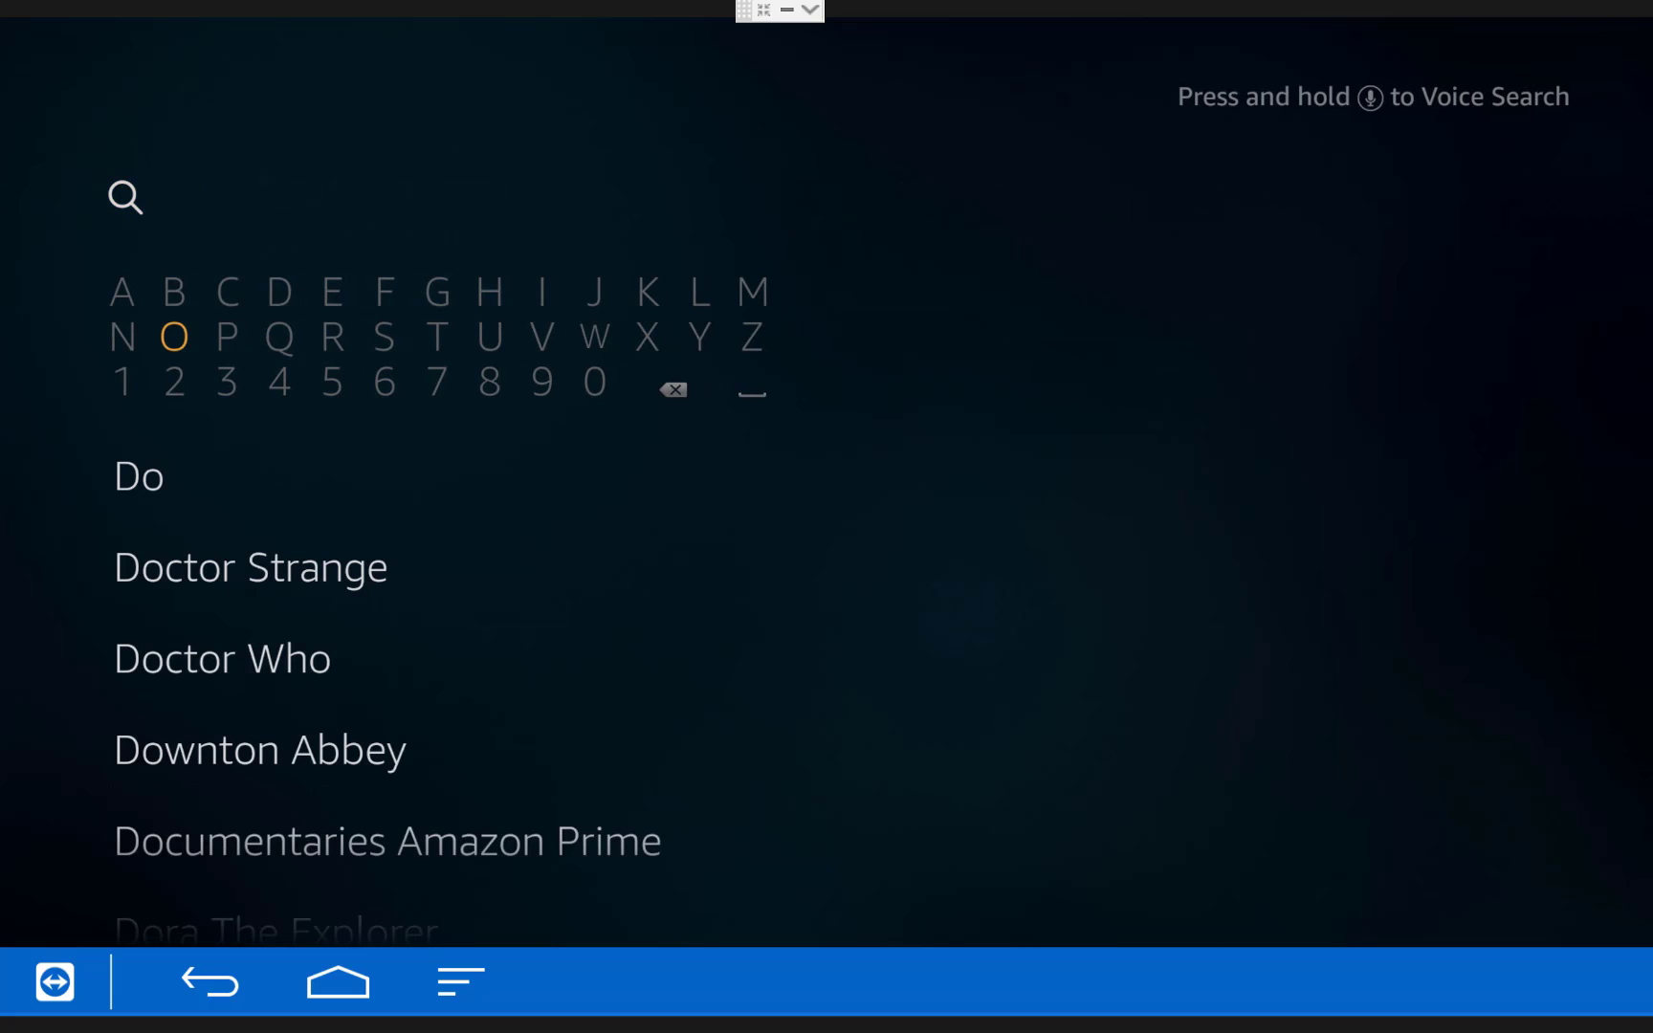
key(Right)
key(Right)
key(Right)
key(Right)
key(Right)
key(Right)
key(Right)
key(Right)
key(Return)
key(Left)
key(Left)
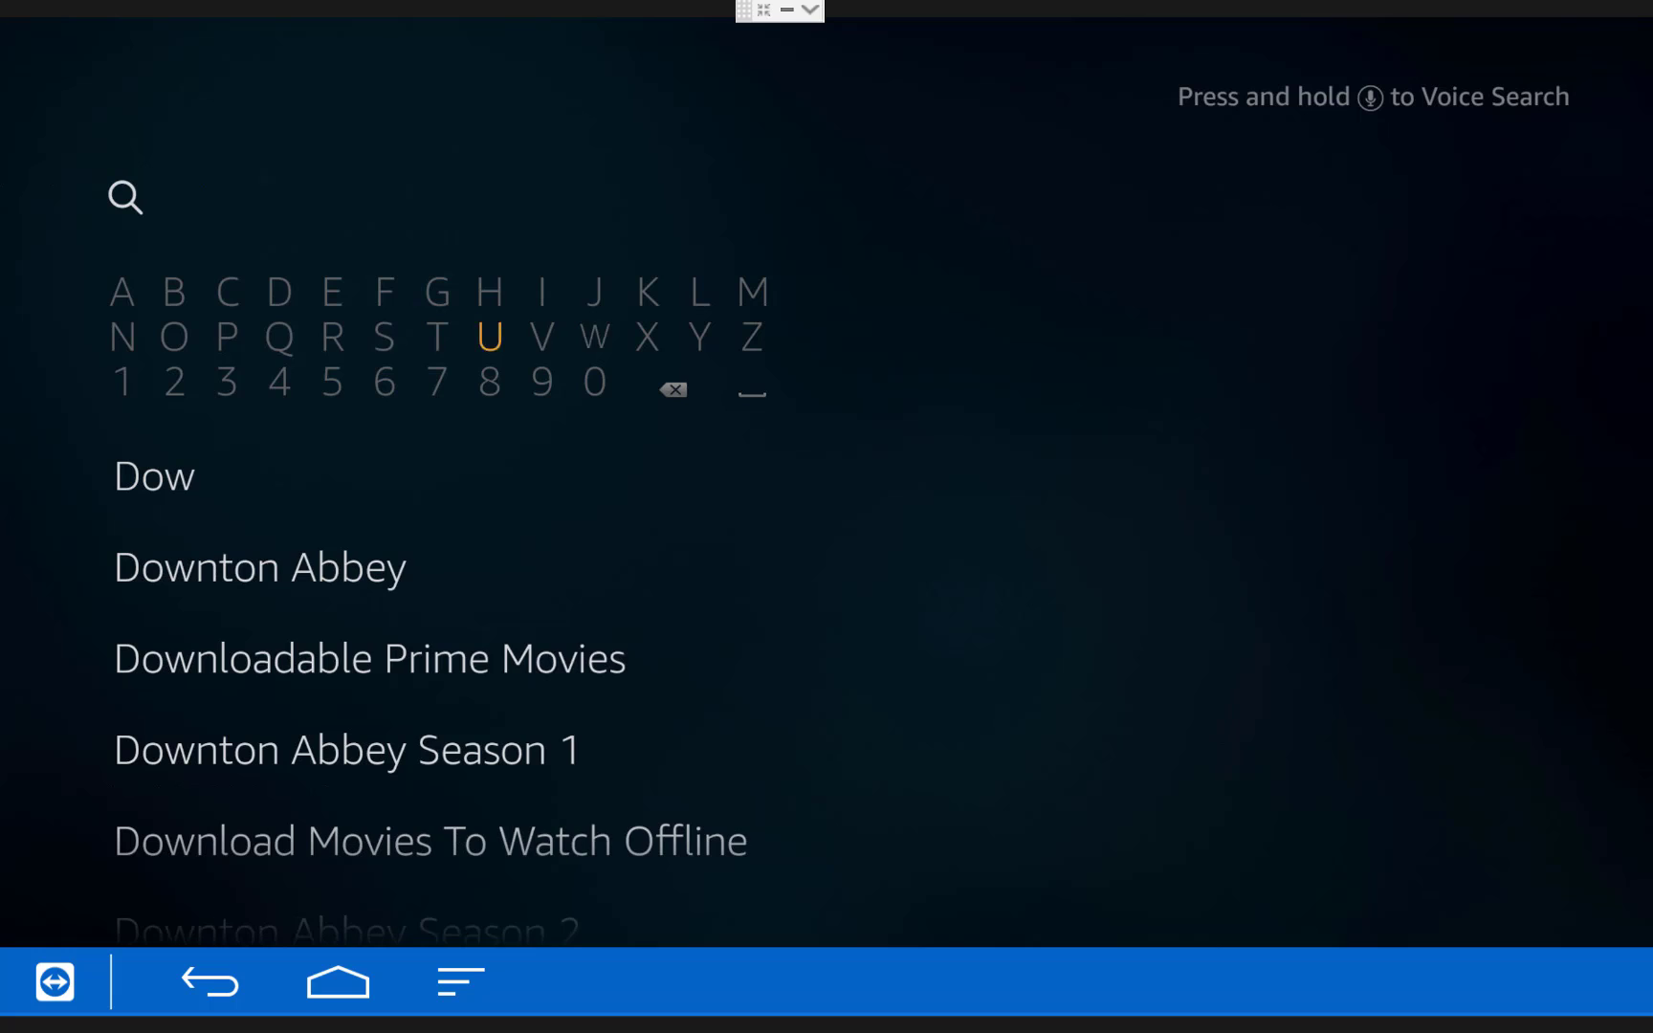
key(Left)
key(Left)
key(Left)
key(Left)
key(Left)
key(Left)
key(Left)
key(Return)
key(Right)
key(Right)
key(Right)
key(Right)
key(Right)
key(Right)
key(Right)
key(Right)
key(Right)
key(Right)
key(Right)
key(Up)
key(Return)
key(Down)
key(Left)
key(Left)
key(Left)
key(Left)
key(Left)
text(oader)
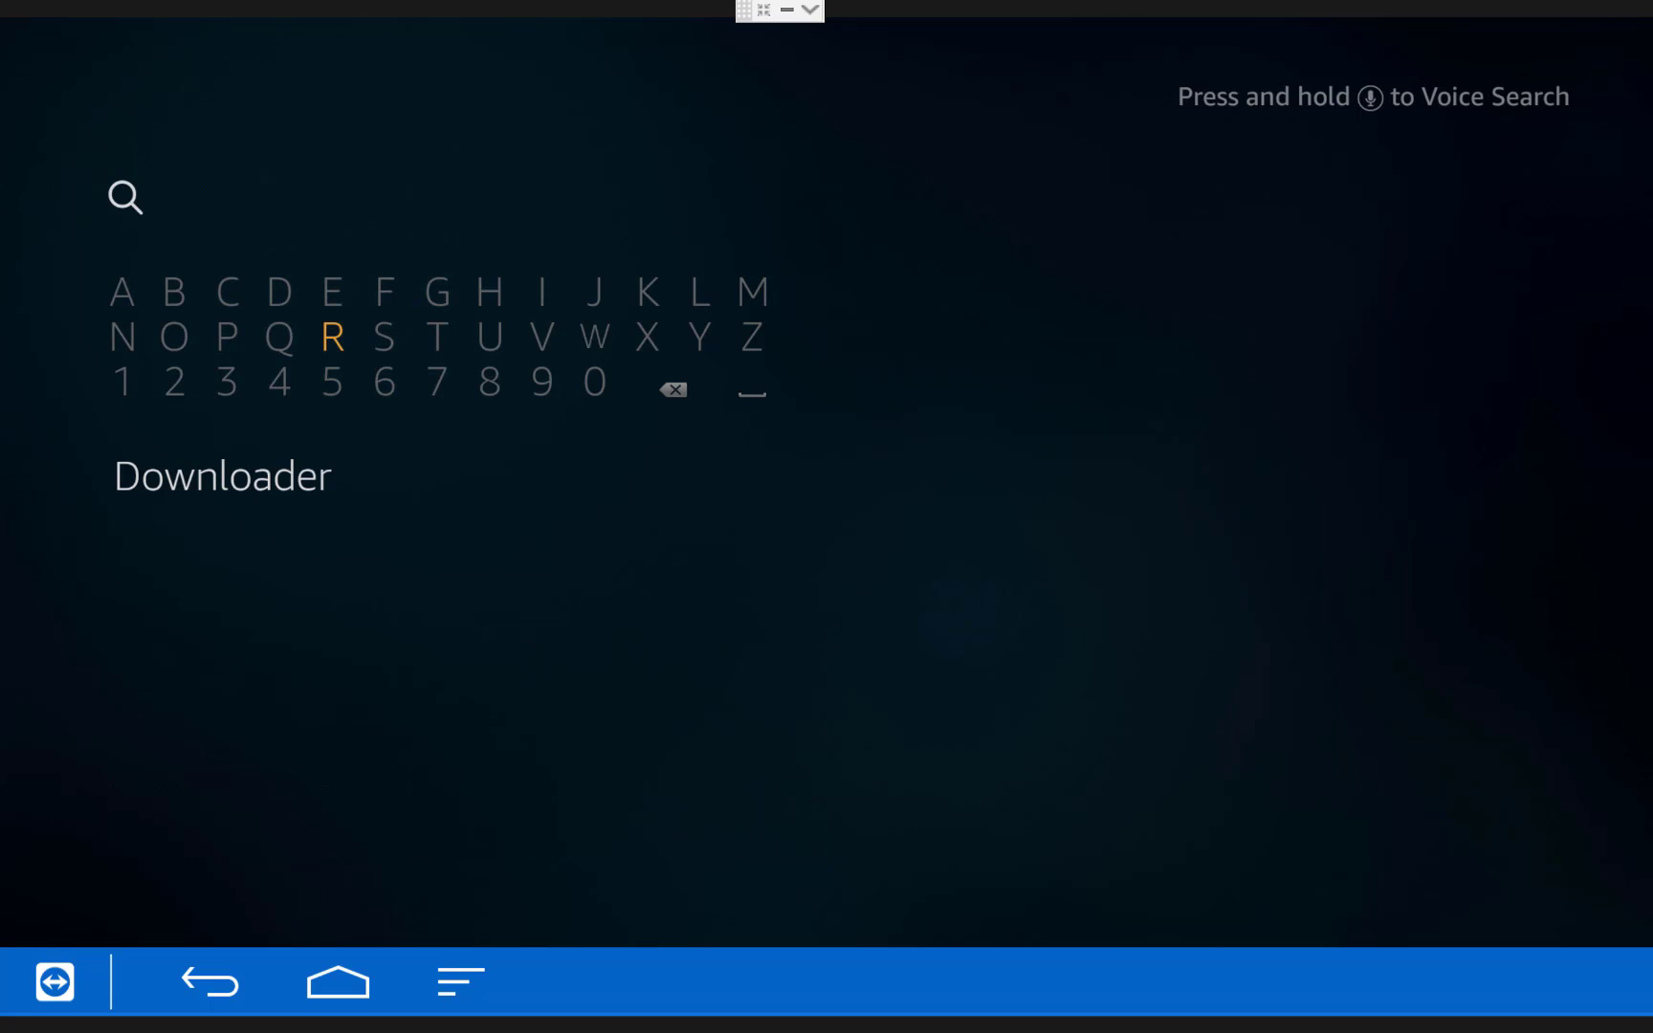
key(Down)
key(Down)
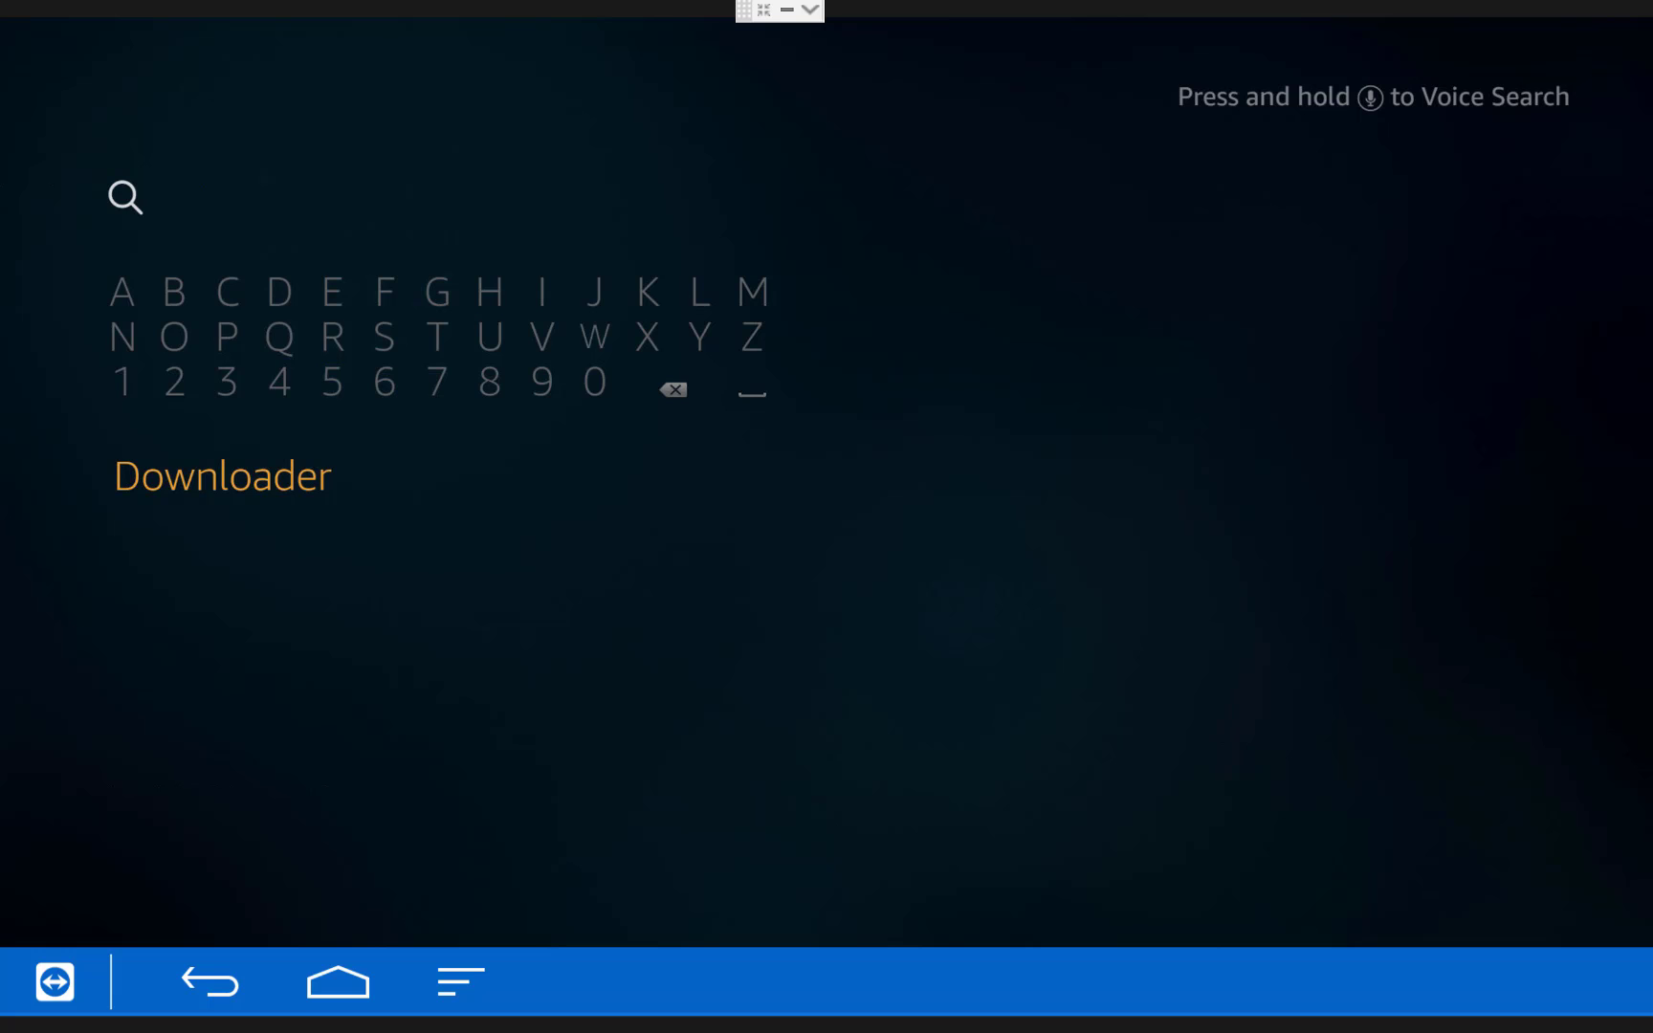
key(Return)
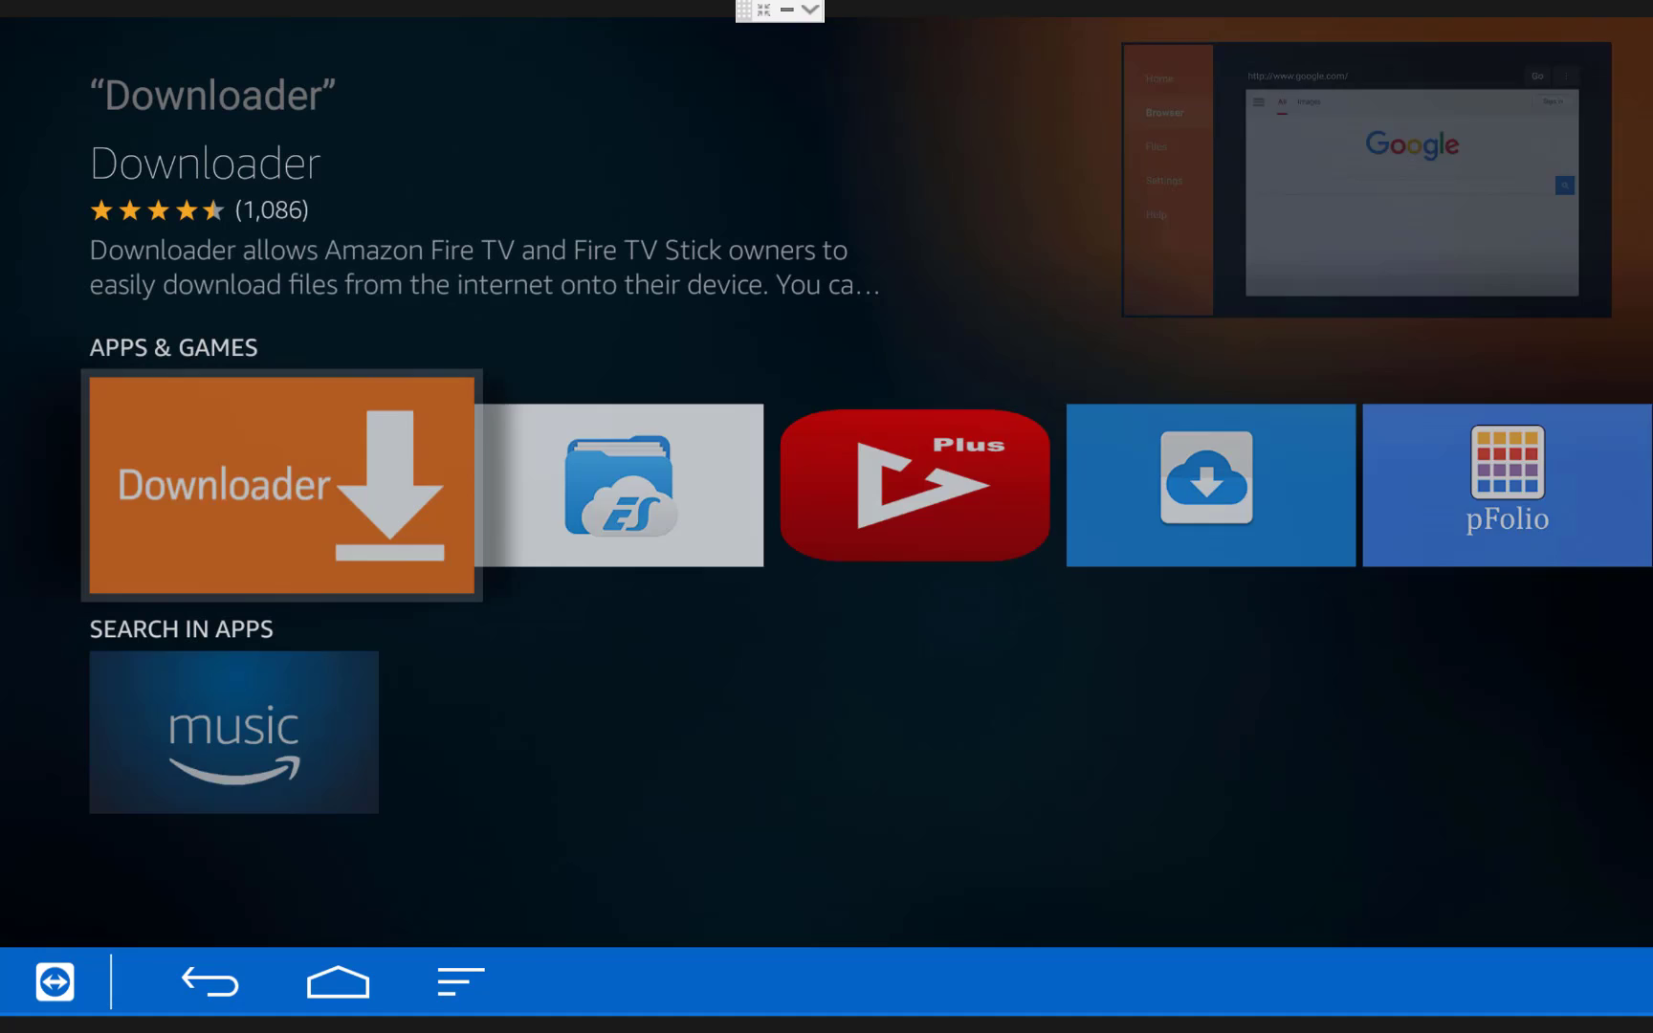
Step: Download the Downloader app from its store page and launch it, dismissing the new-features notice
key(Return)
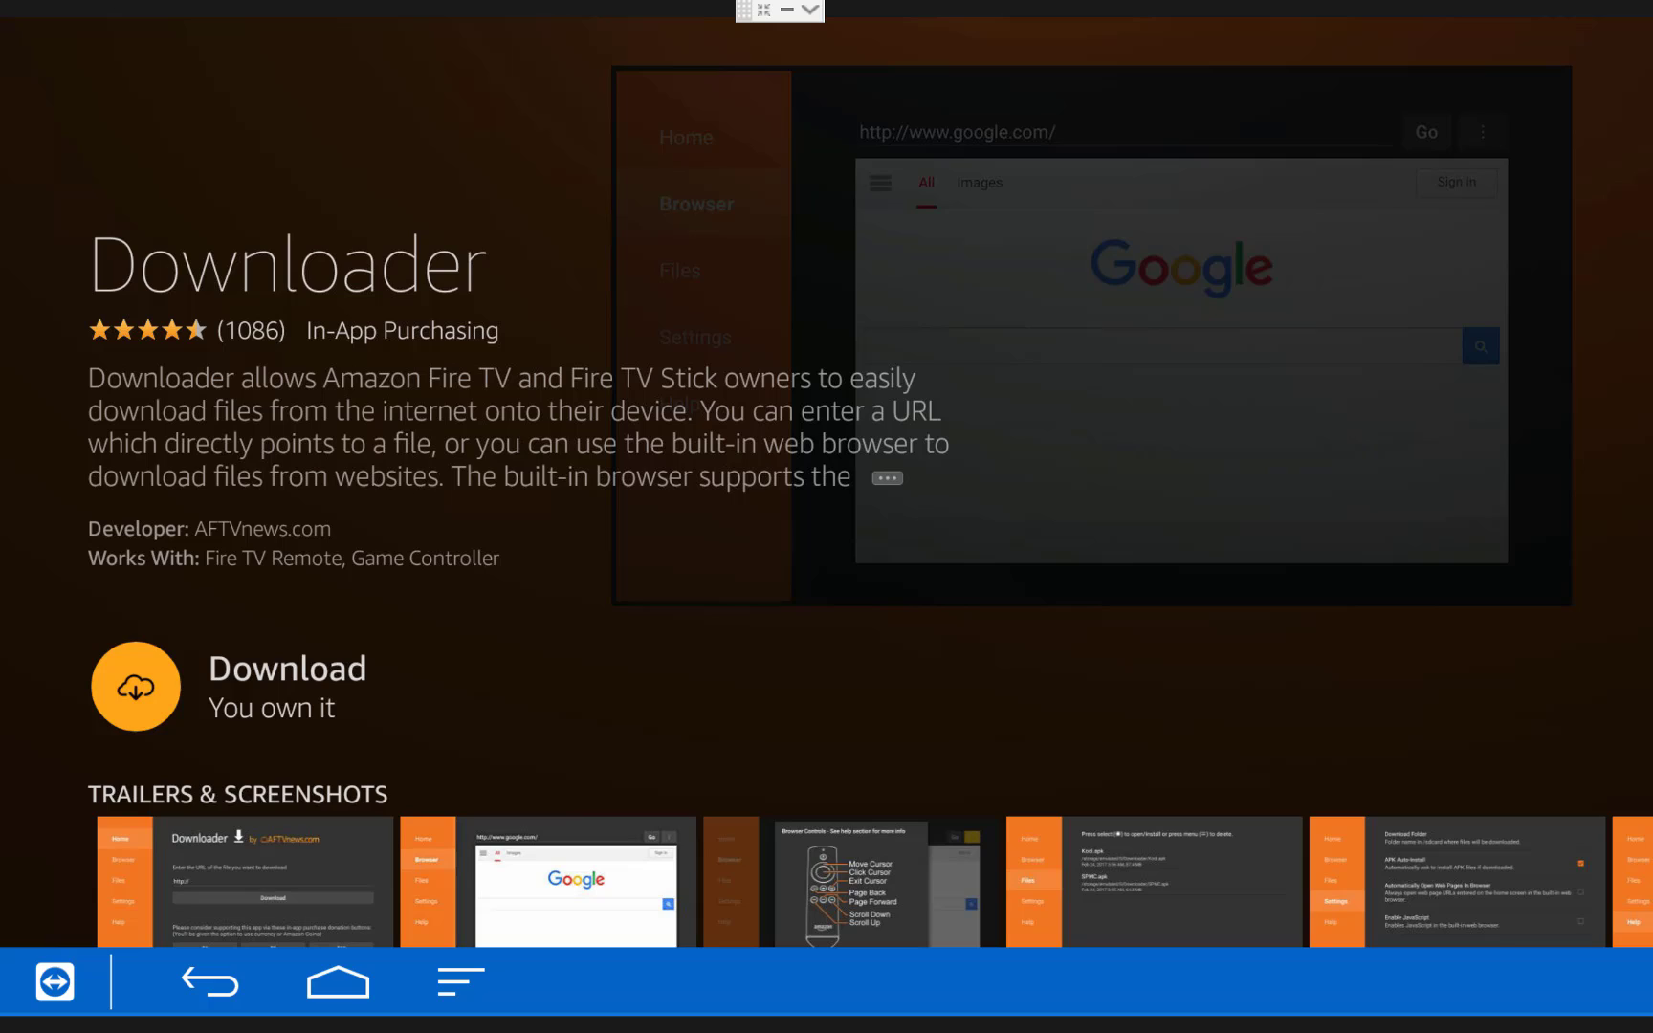
key(Return)
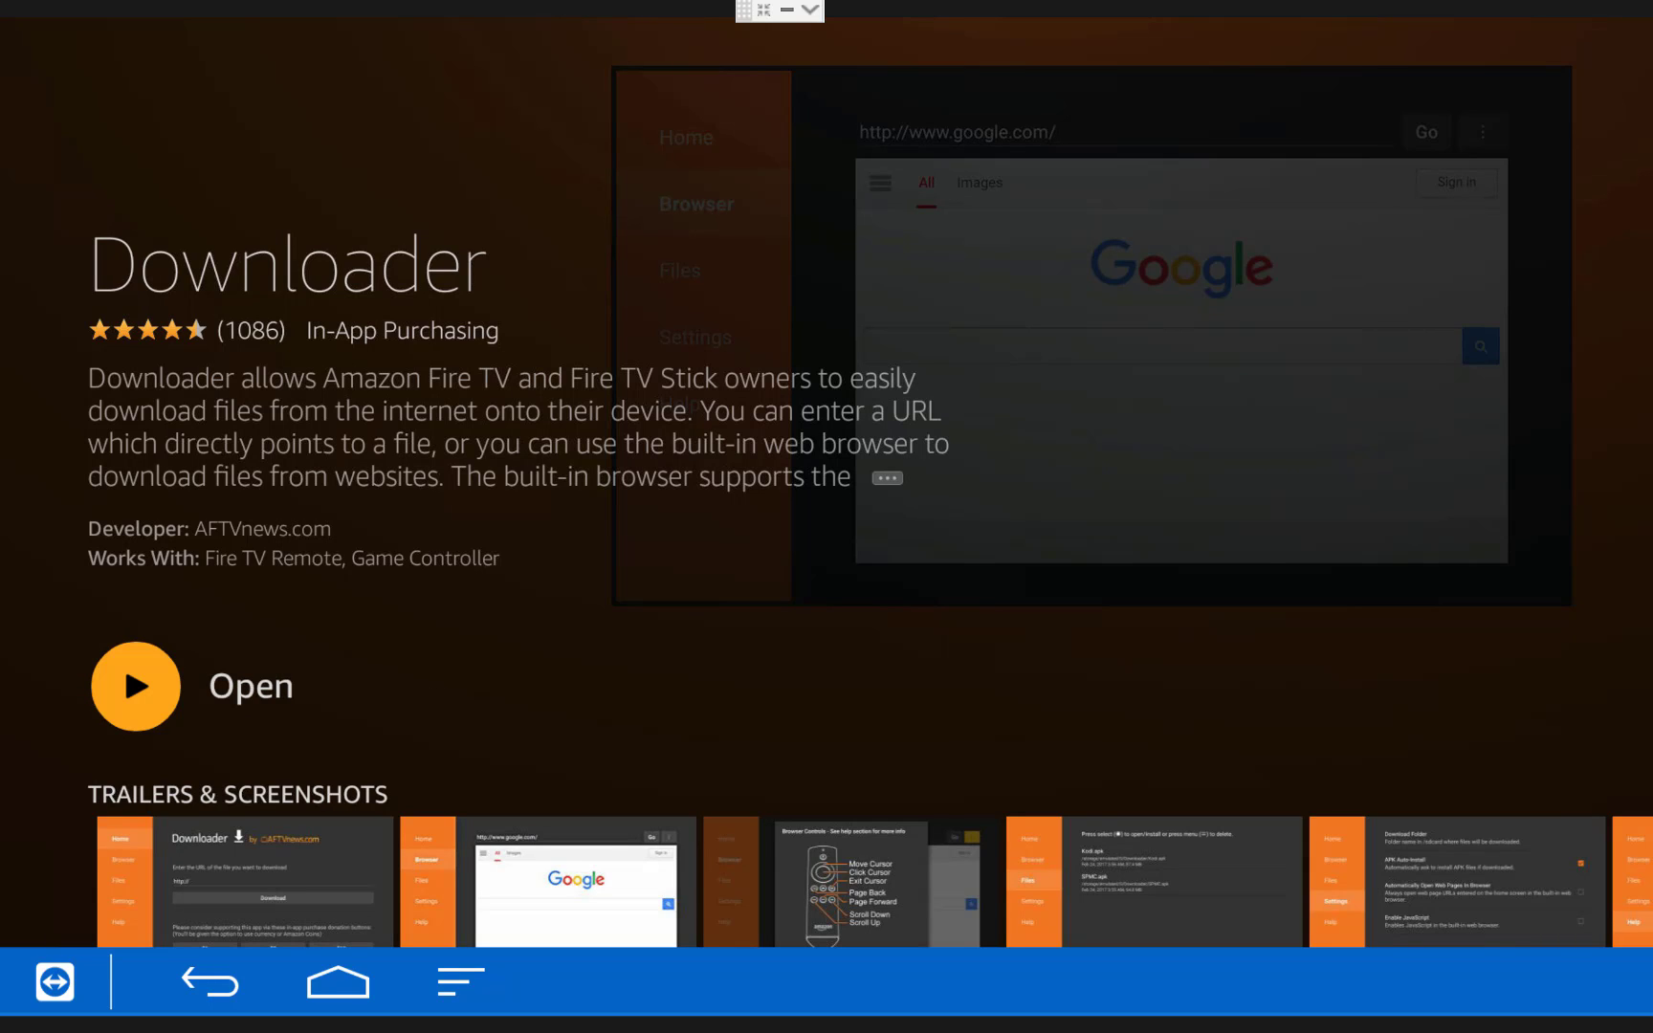
key(Return)
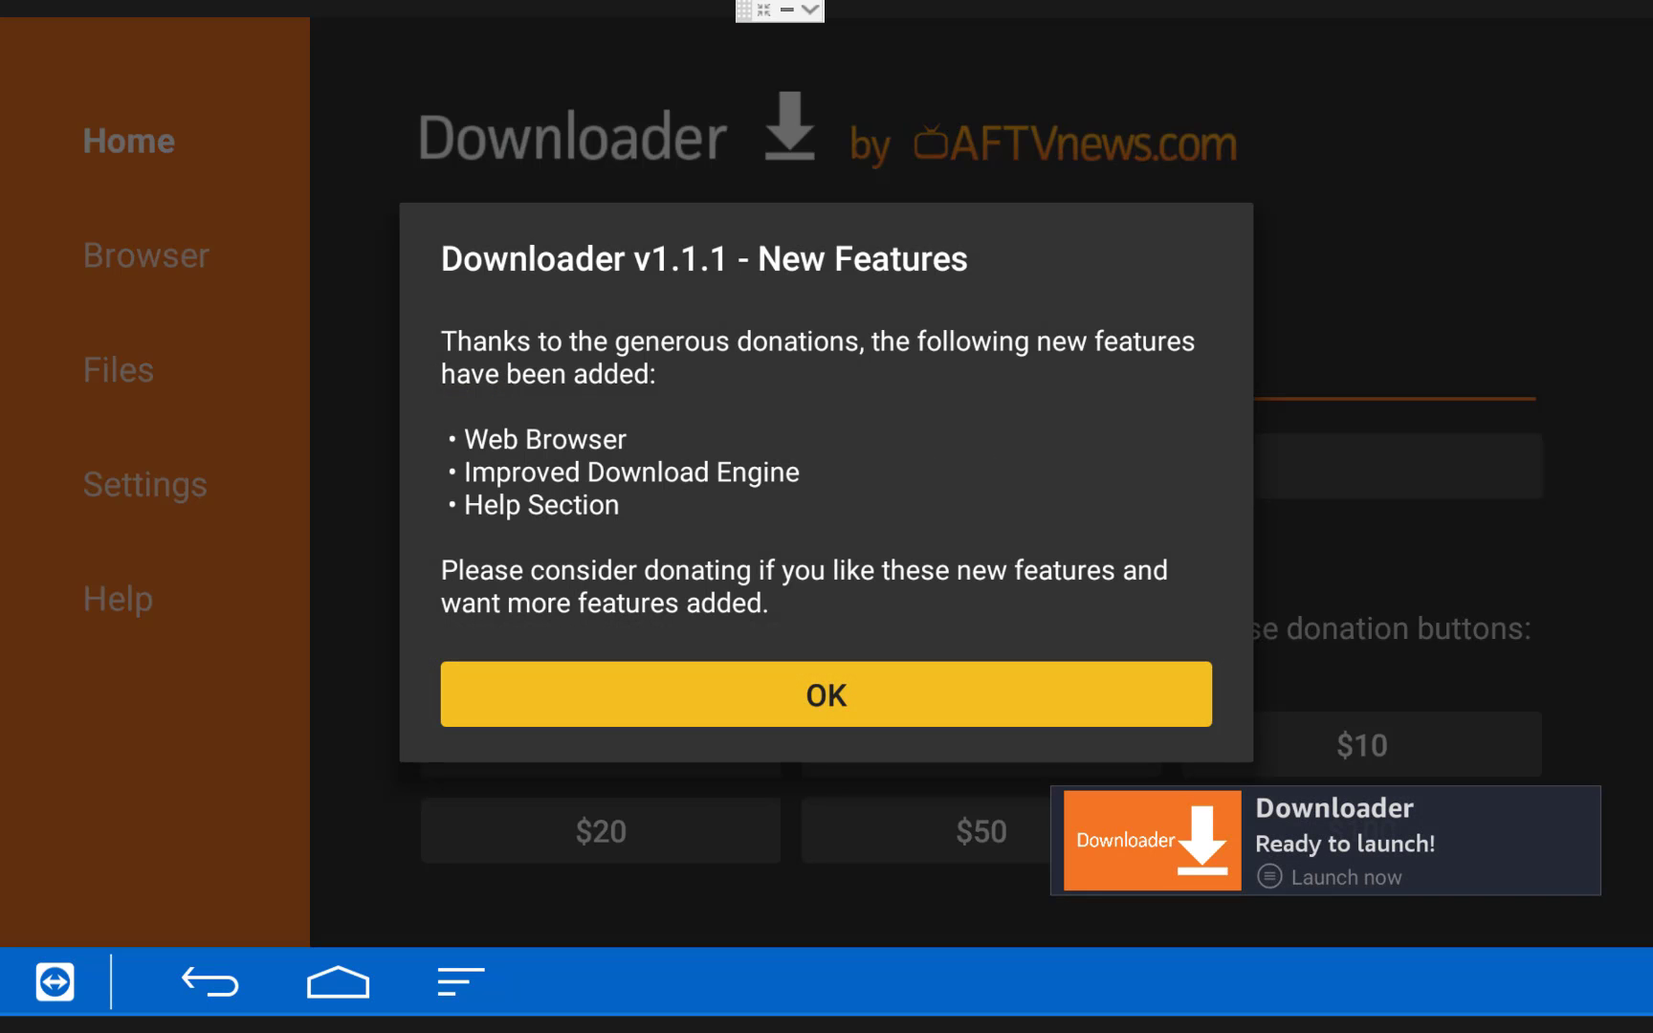
key(Return)
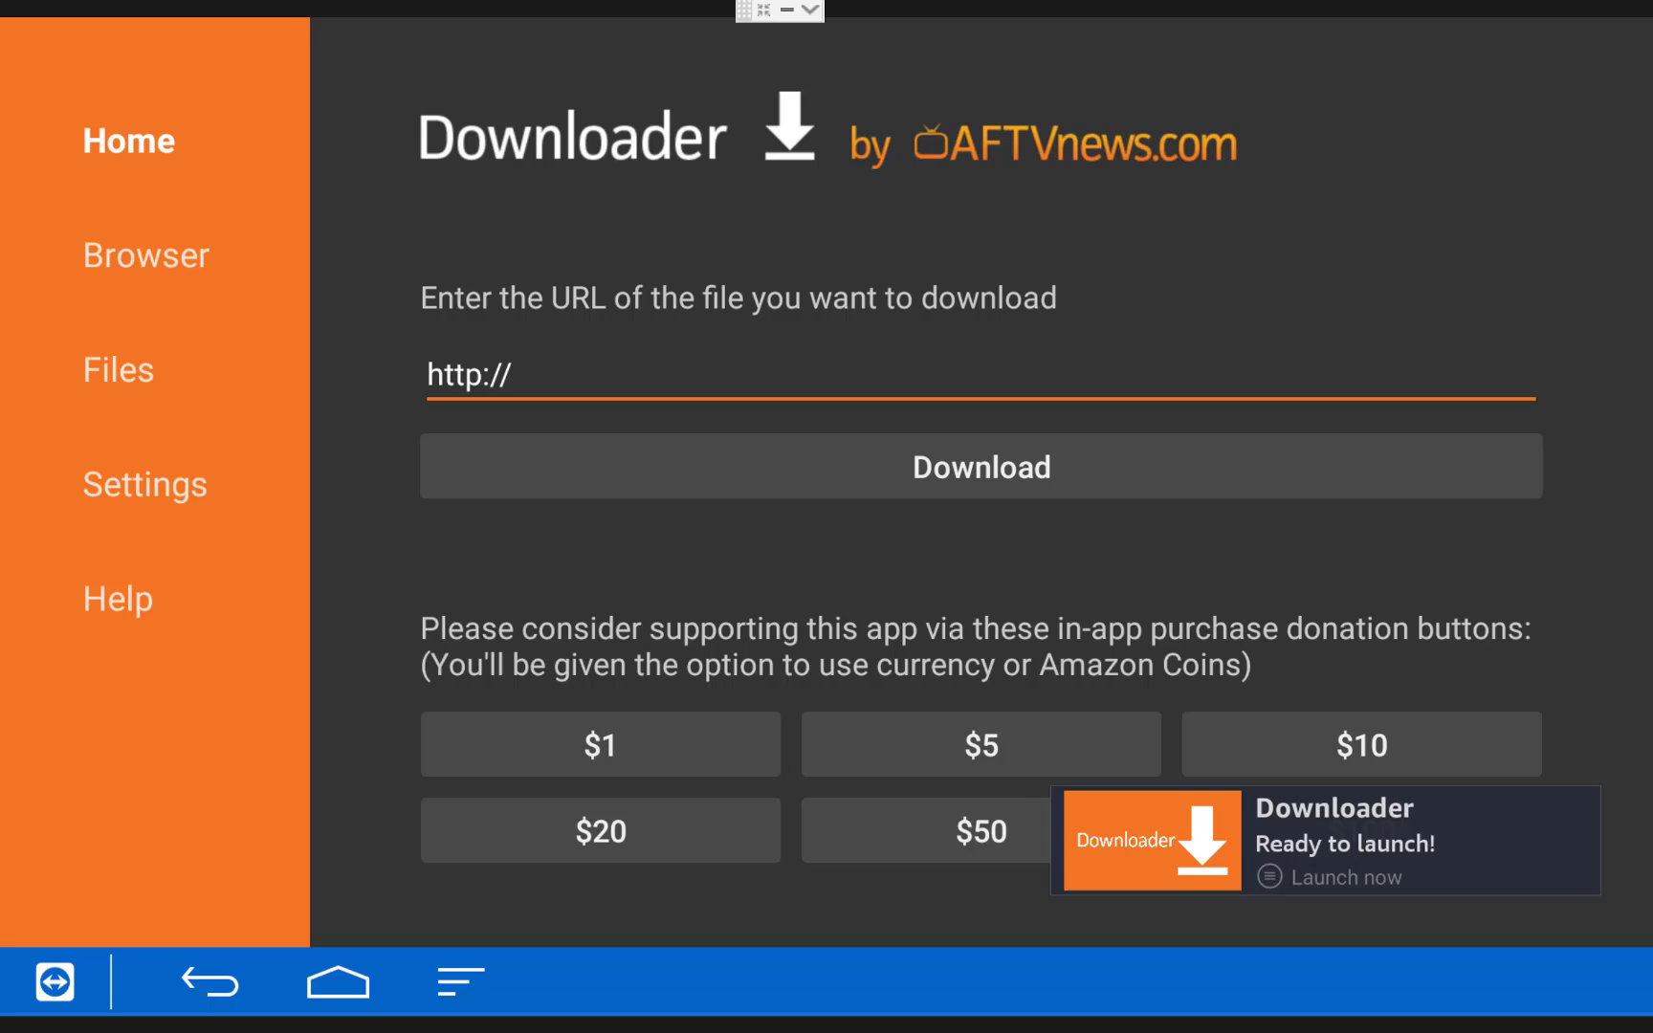
key(Return)
text(mytec)
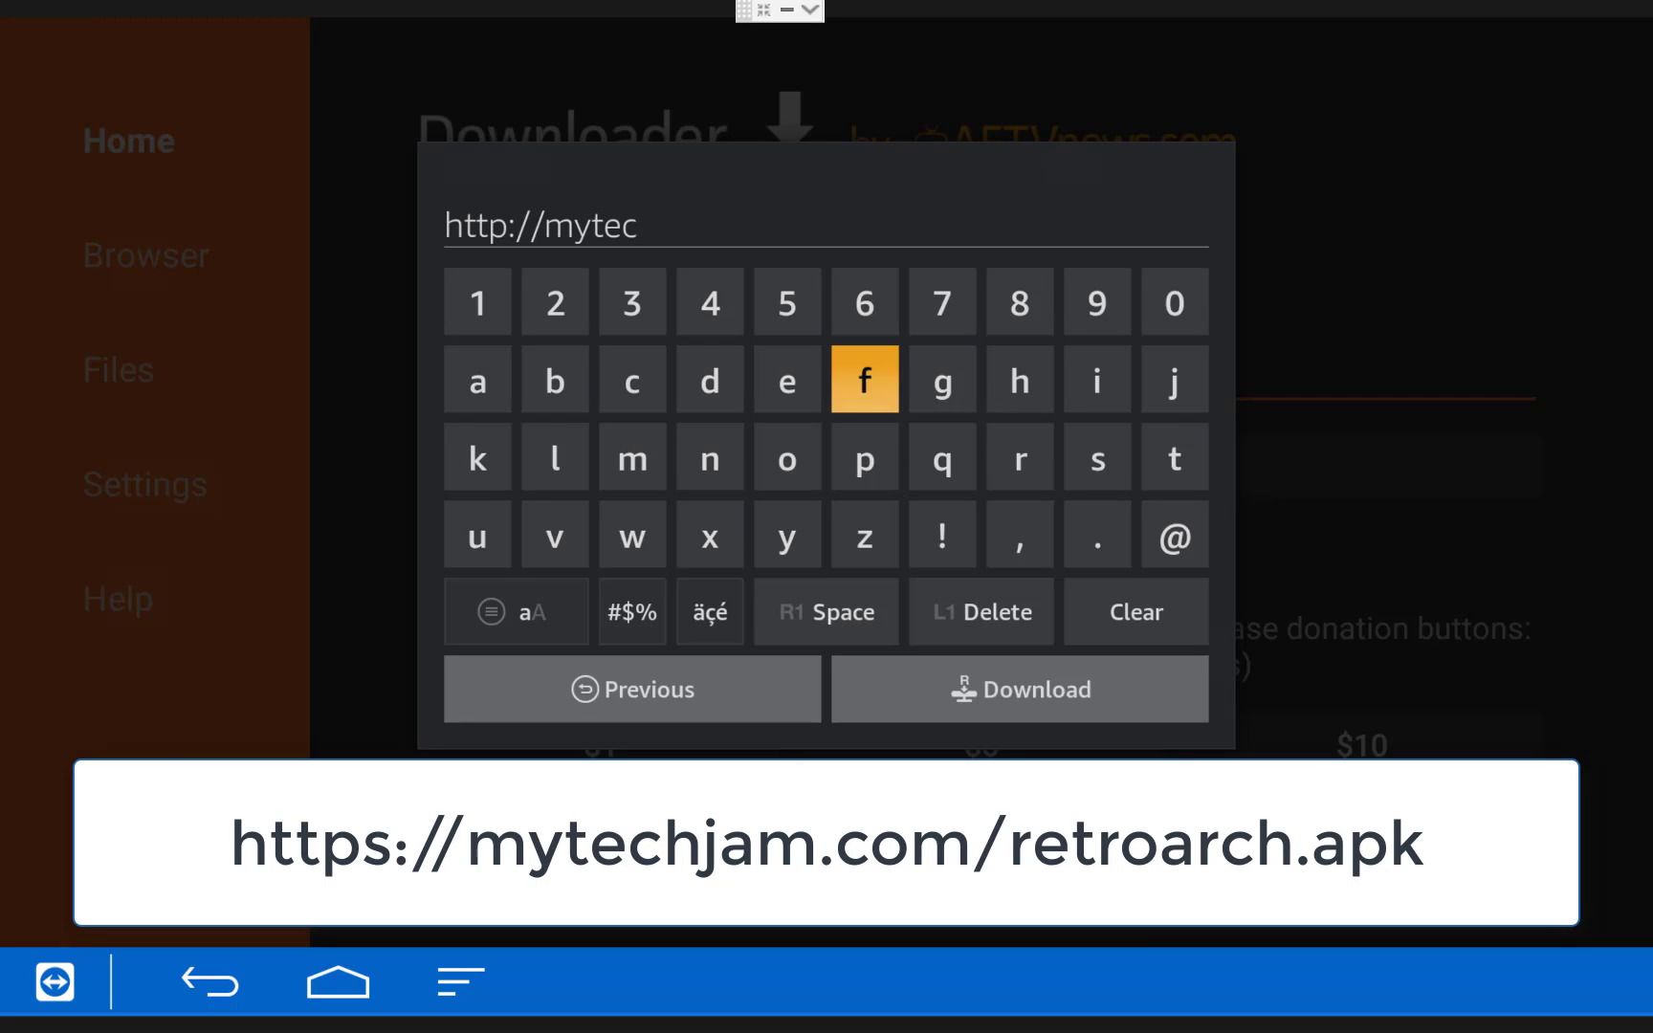
text(hjam.com/retr)
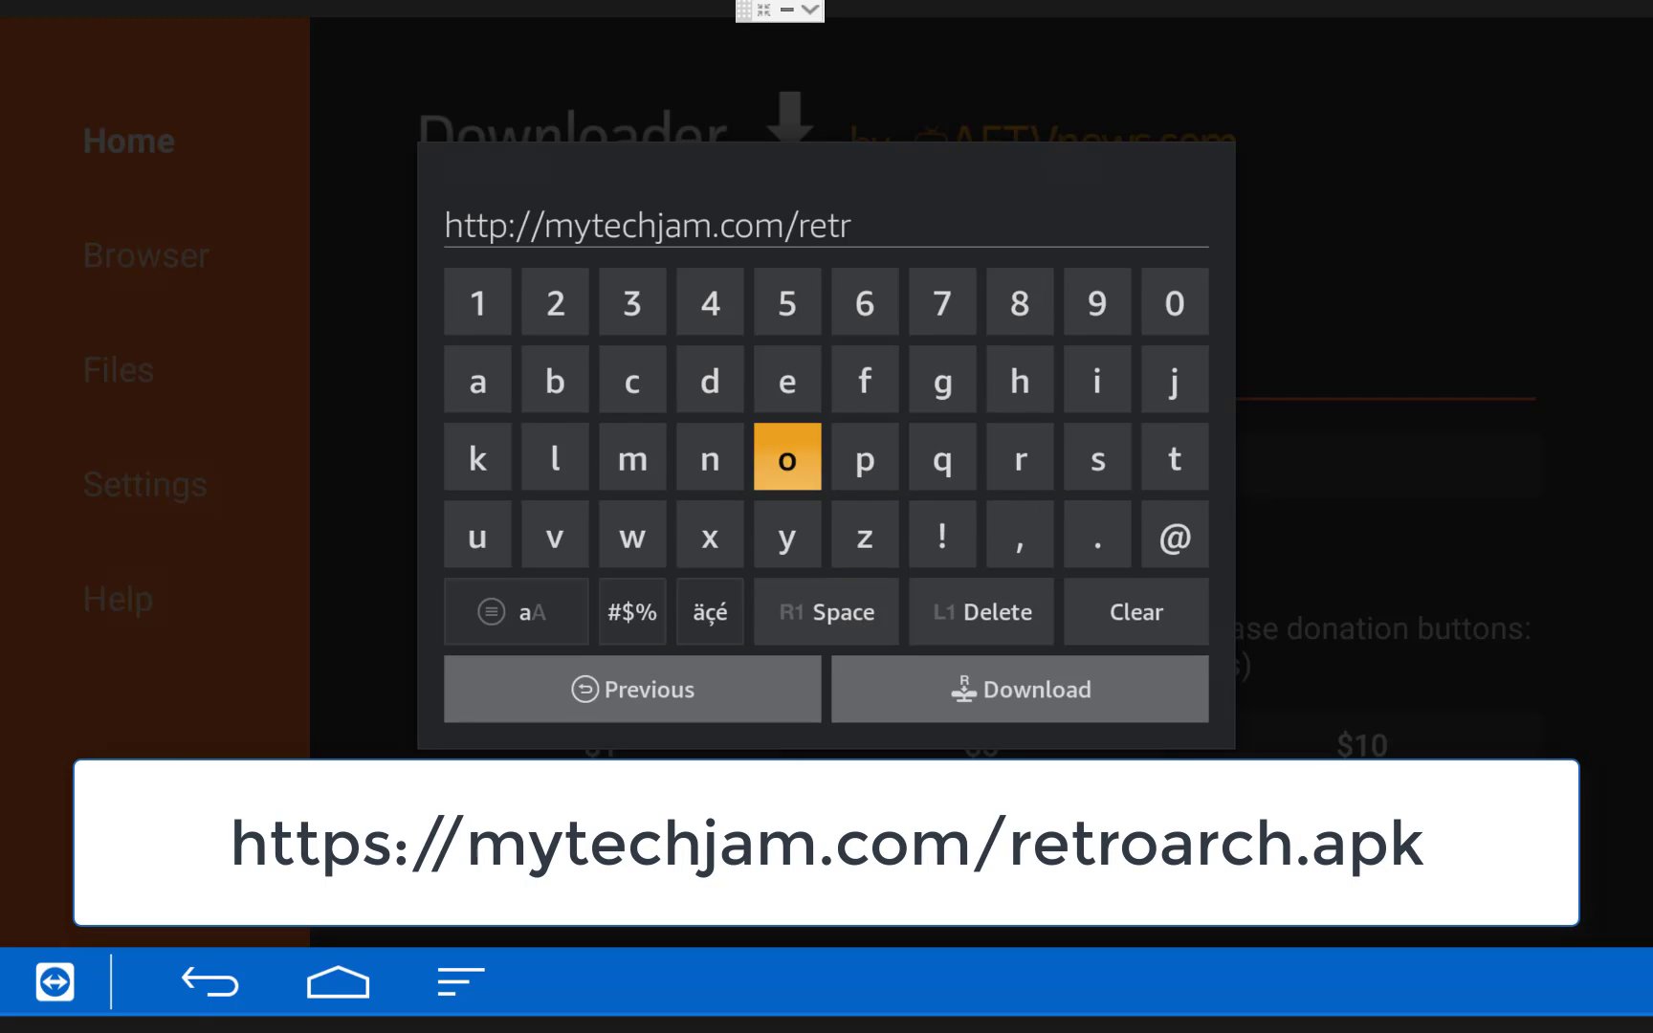
text(oarch.apk)
key(Down)
key(Down)
key(Down)
key(Right)
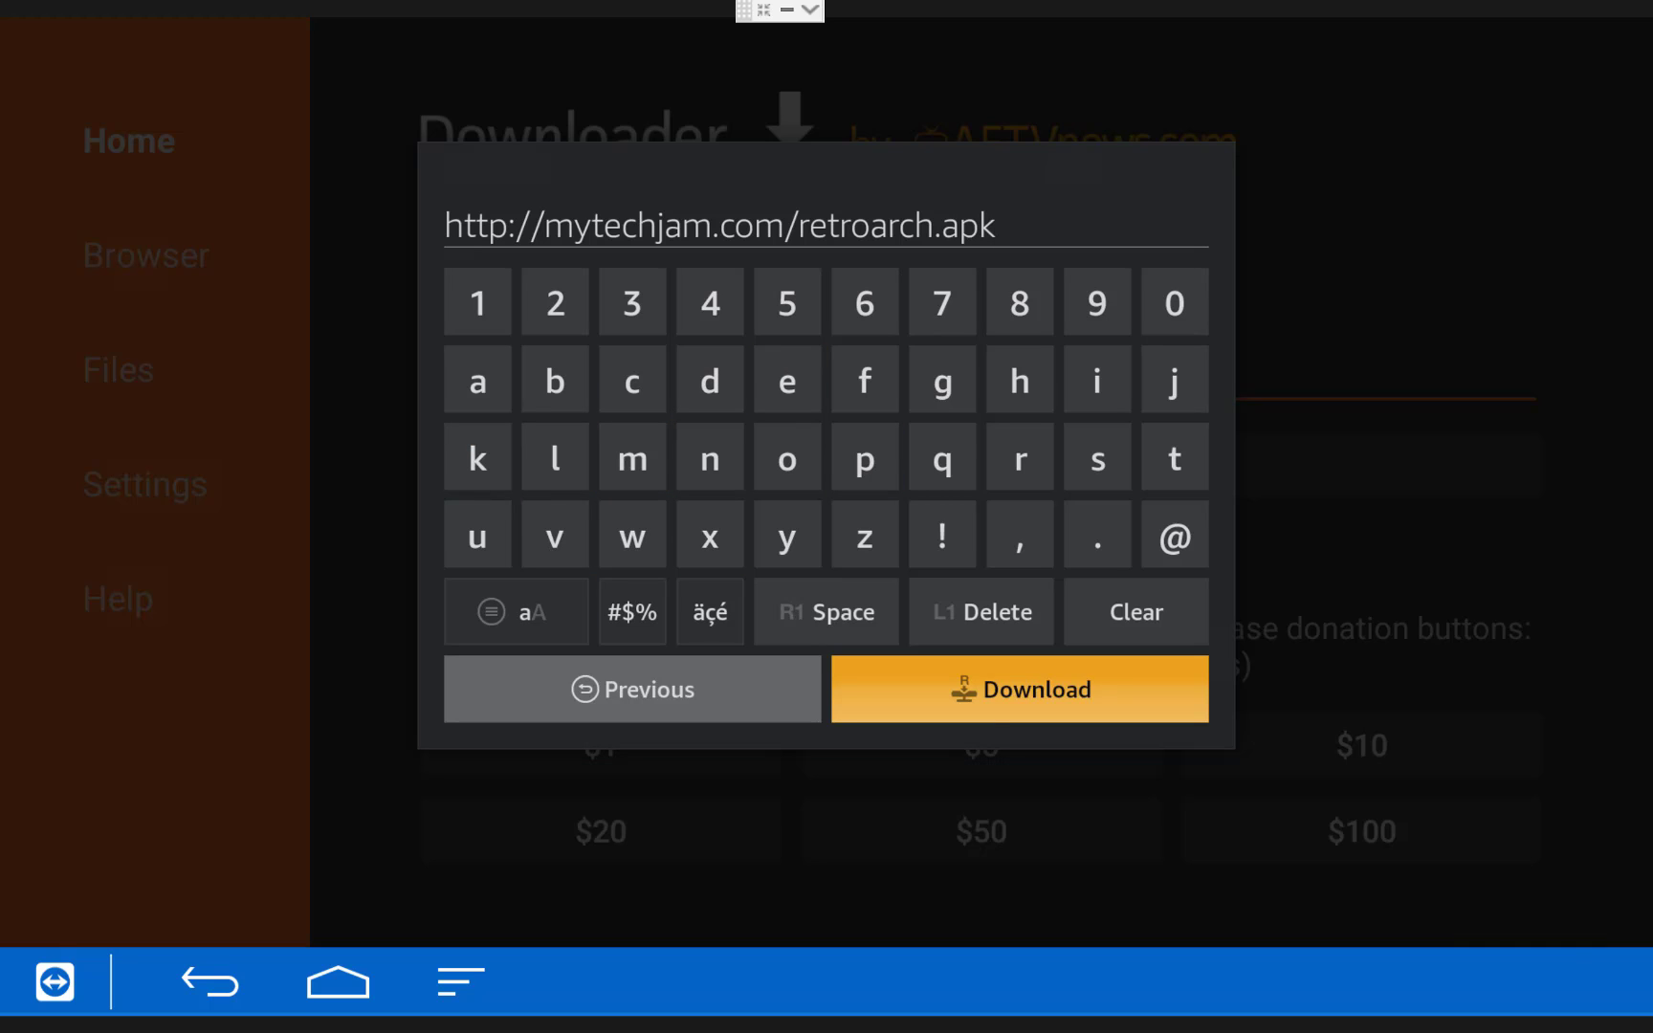
key(Return)
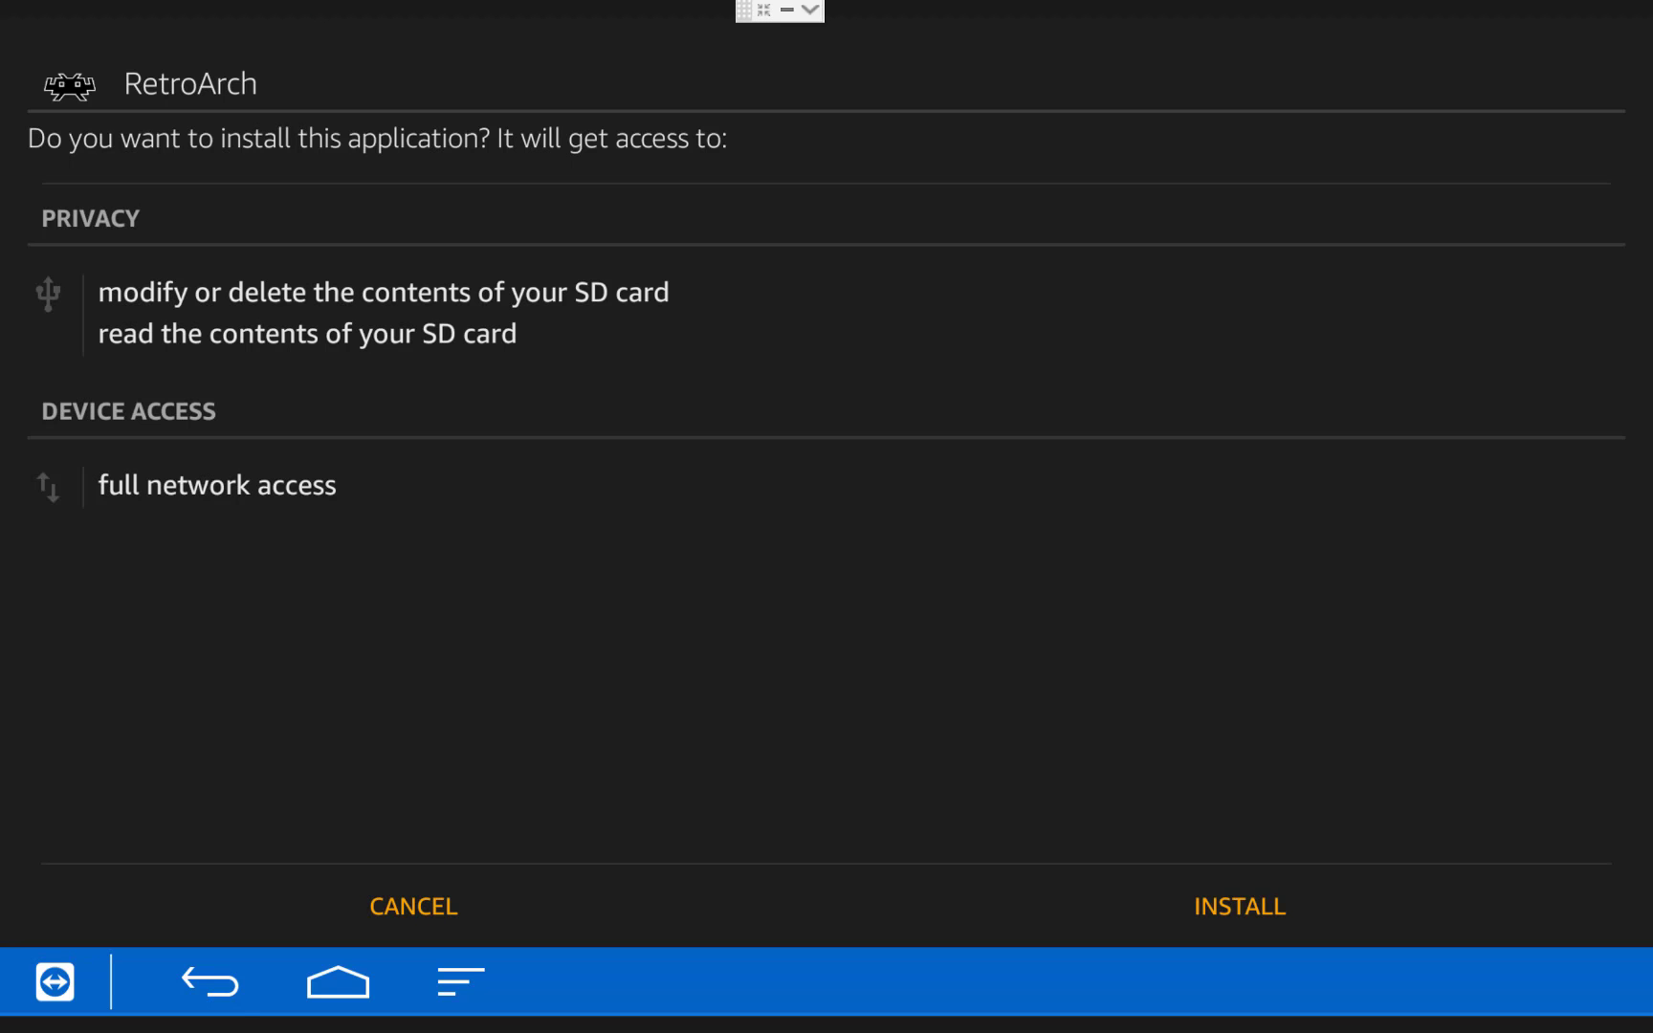
Step: Accept the requested permissions and install RetroArch from the downloaded package
key(Down)
key(Right)
key(Return)
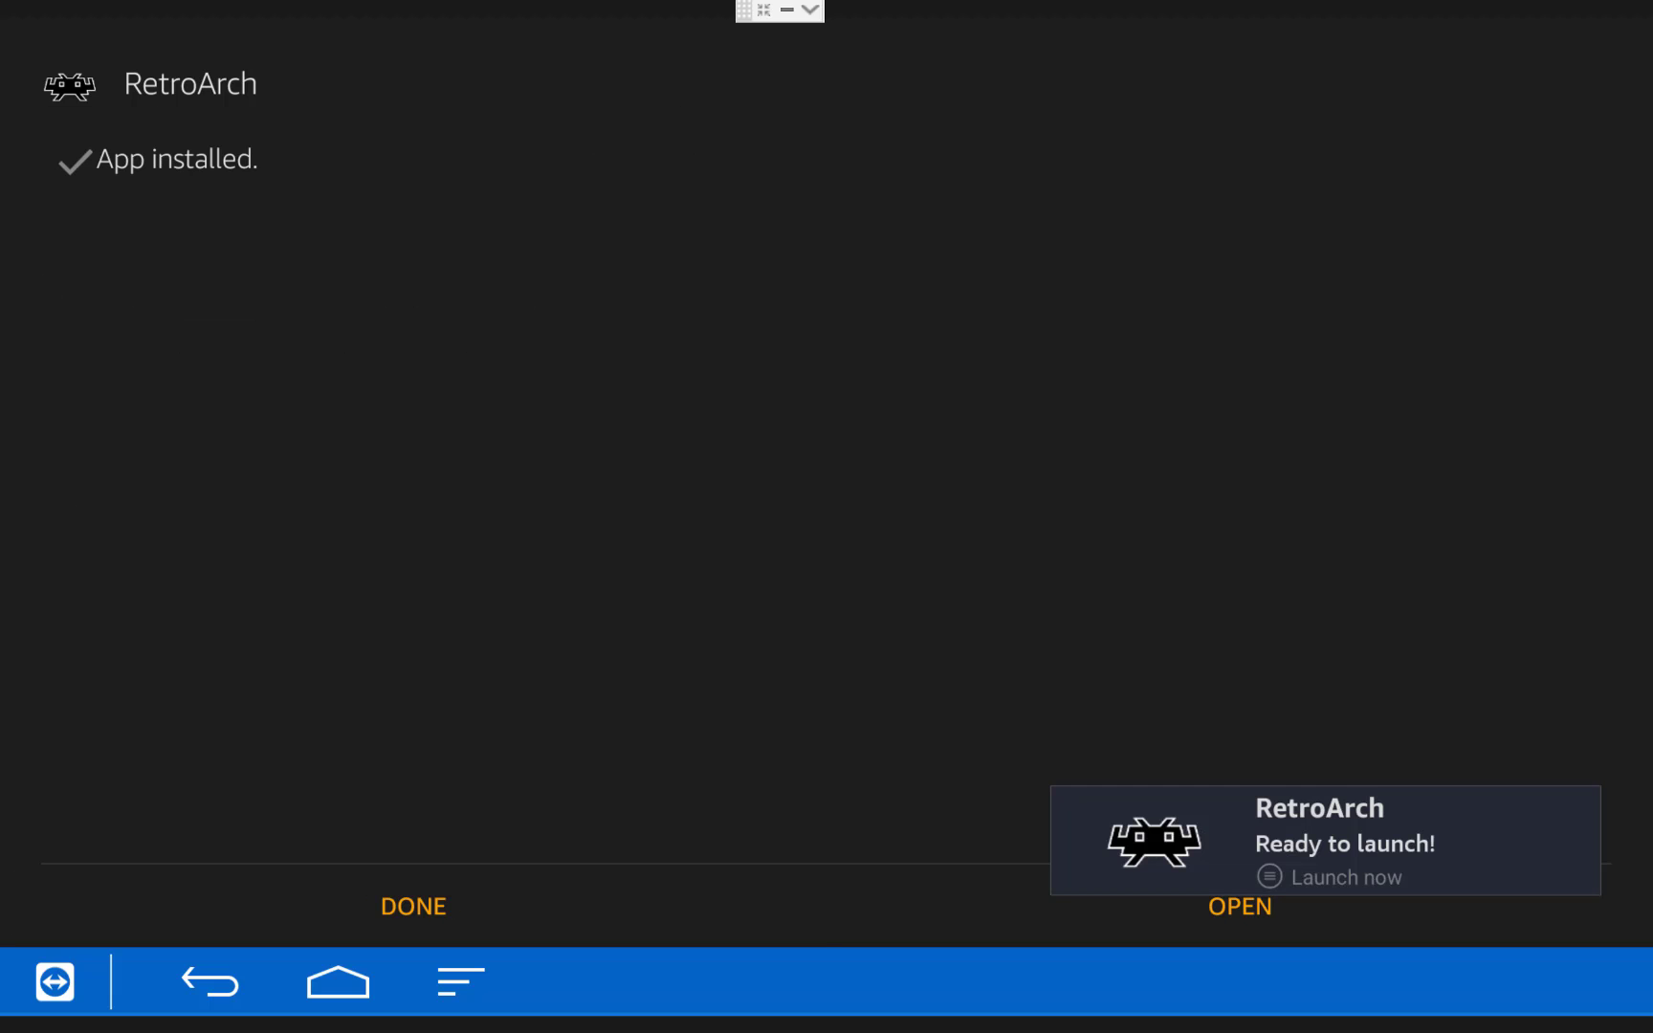
key(Down)
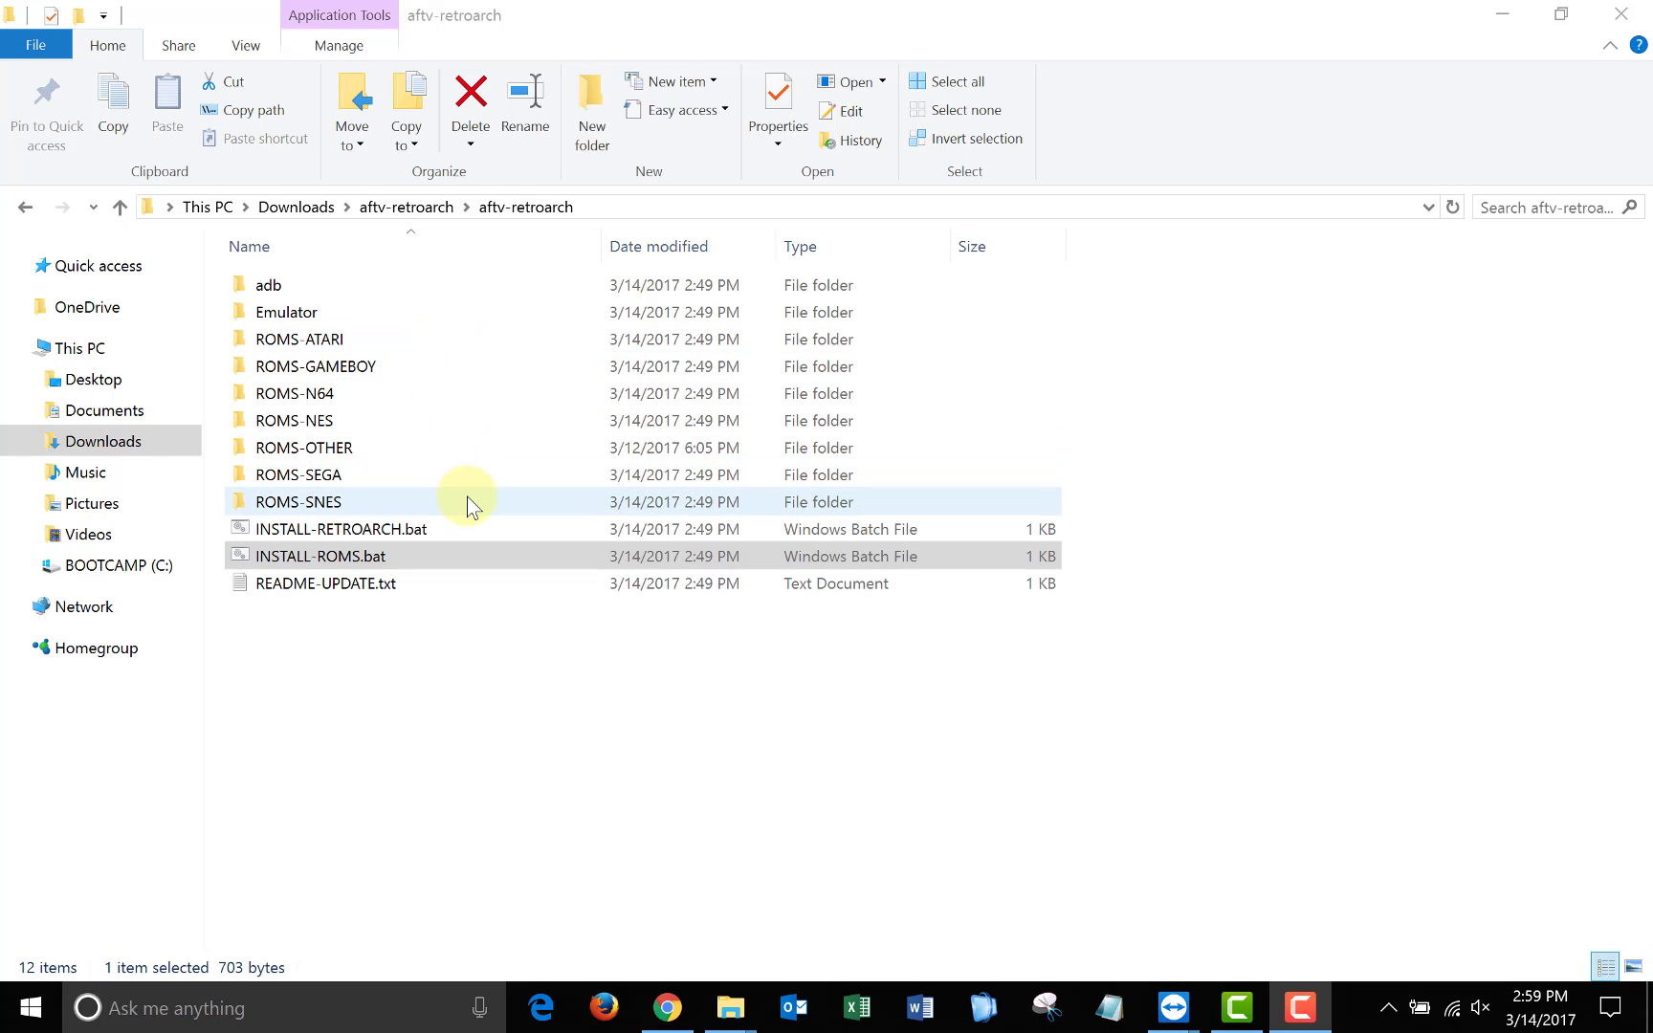
Step: Switch to the Windows package folder, run INSTALL-ROMS.bat despite the SmartScreen warning and enter the Fire TV IP address 192.168.1.243
double_click(498, 563)
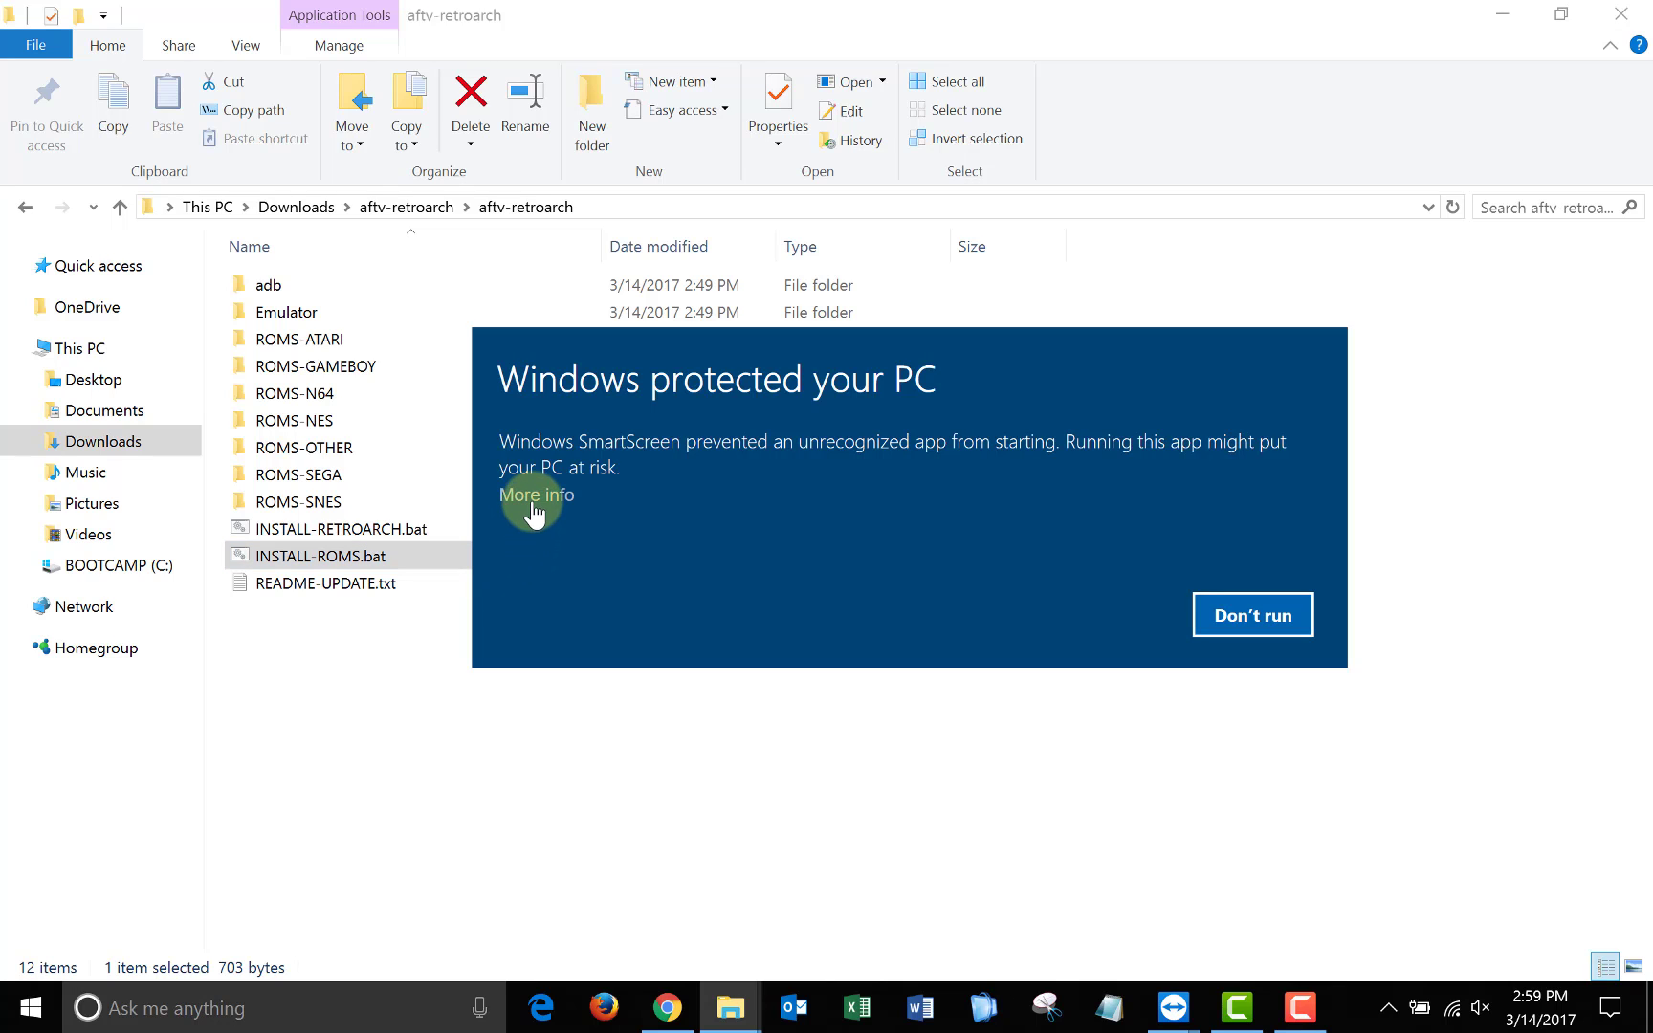
click(532, 496)
click(1094, 626)
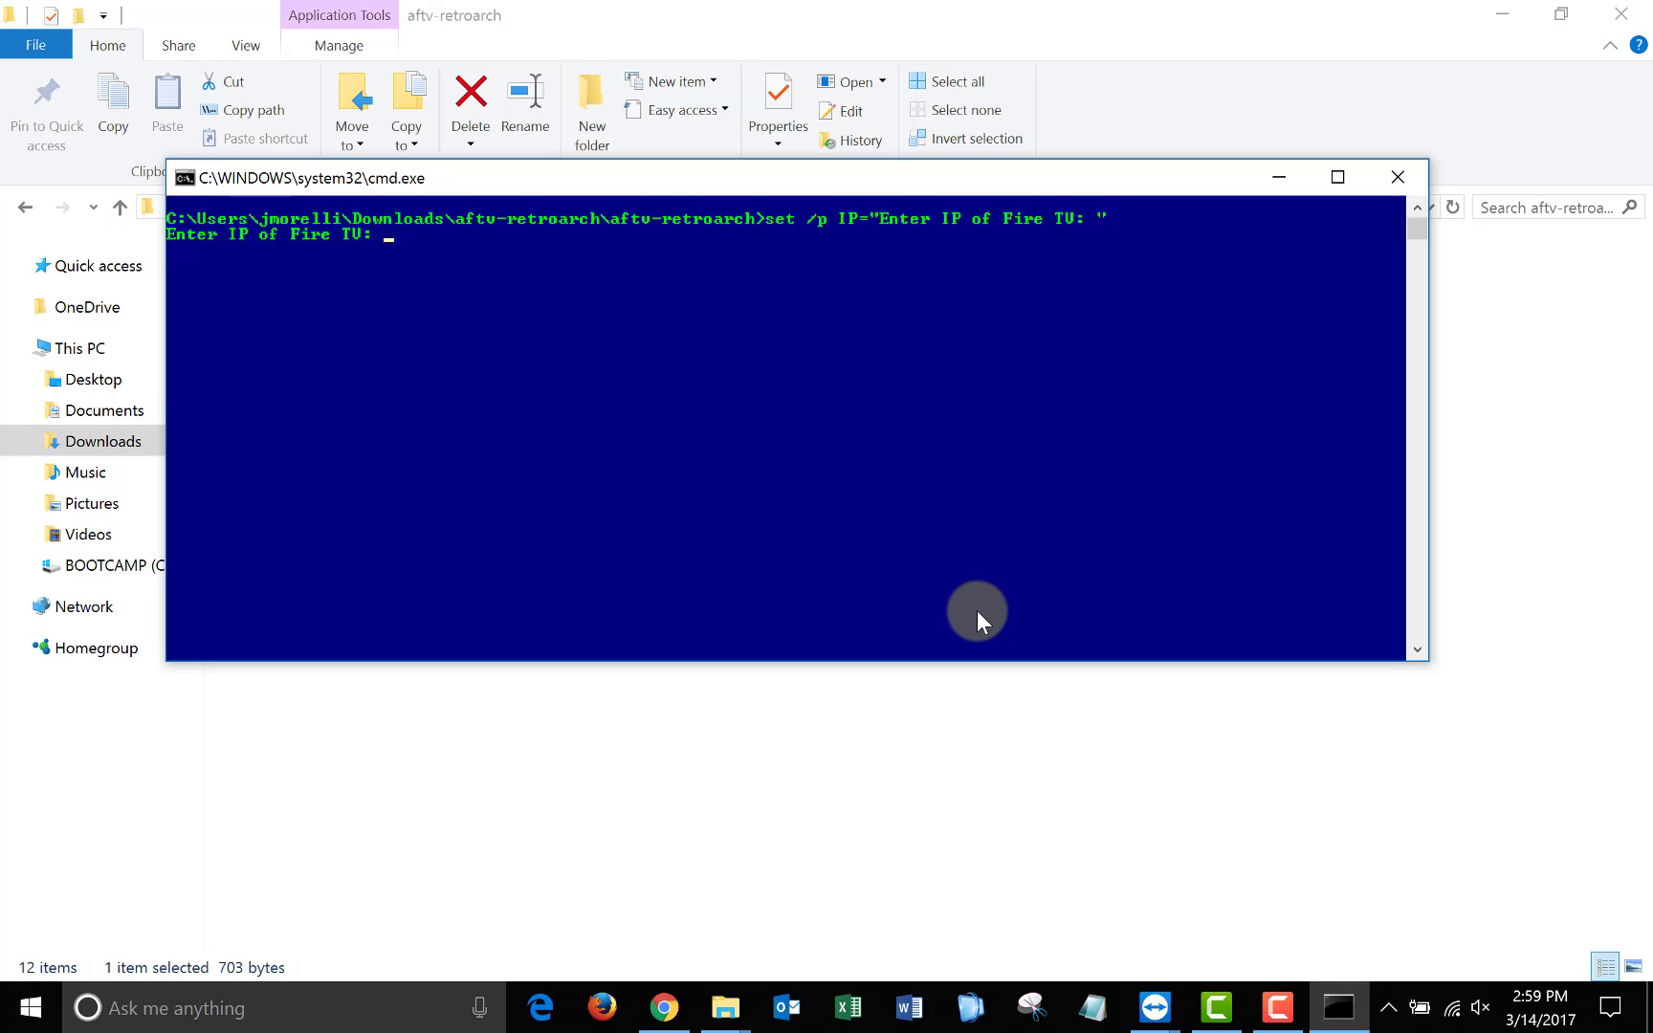
text(192.168.1.243)
key(Return)
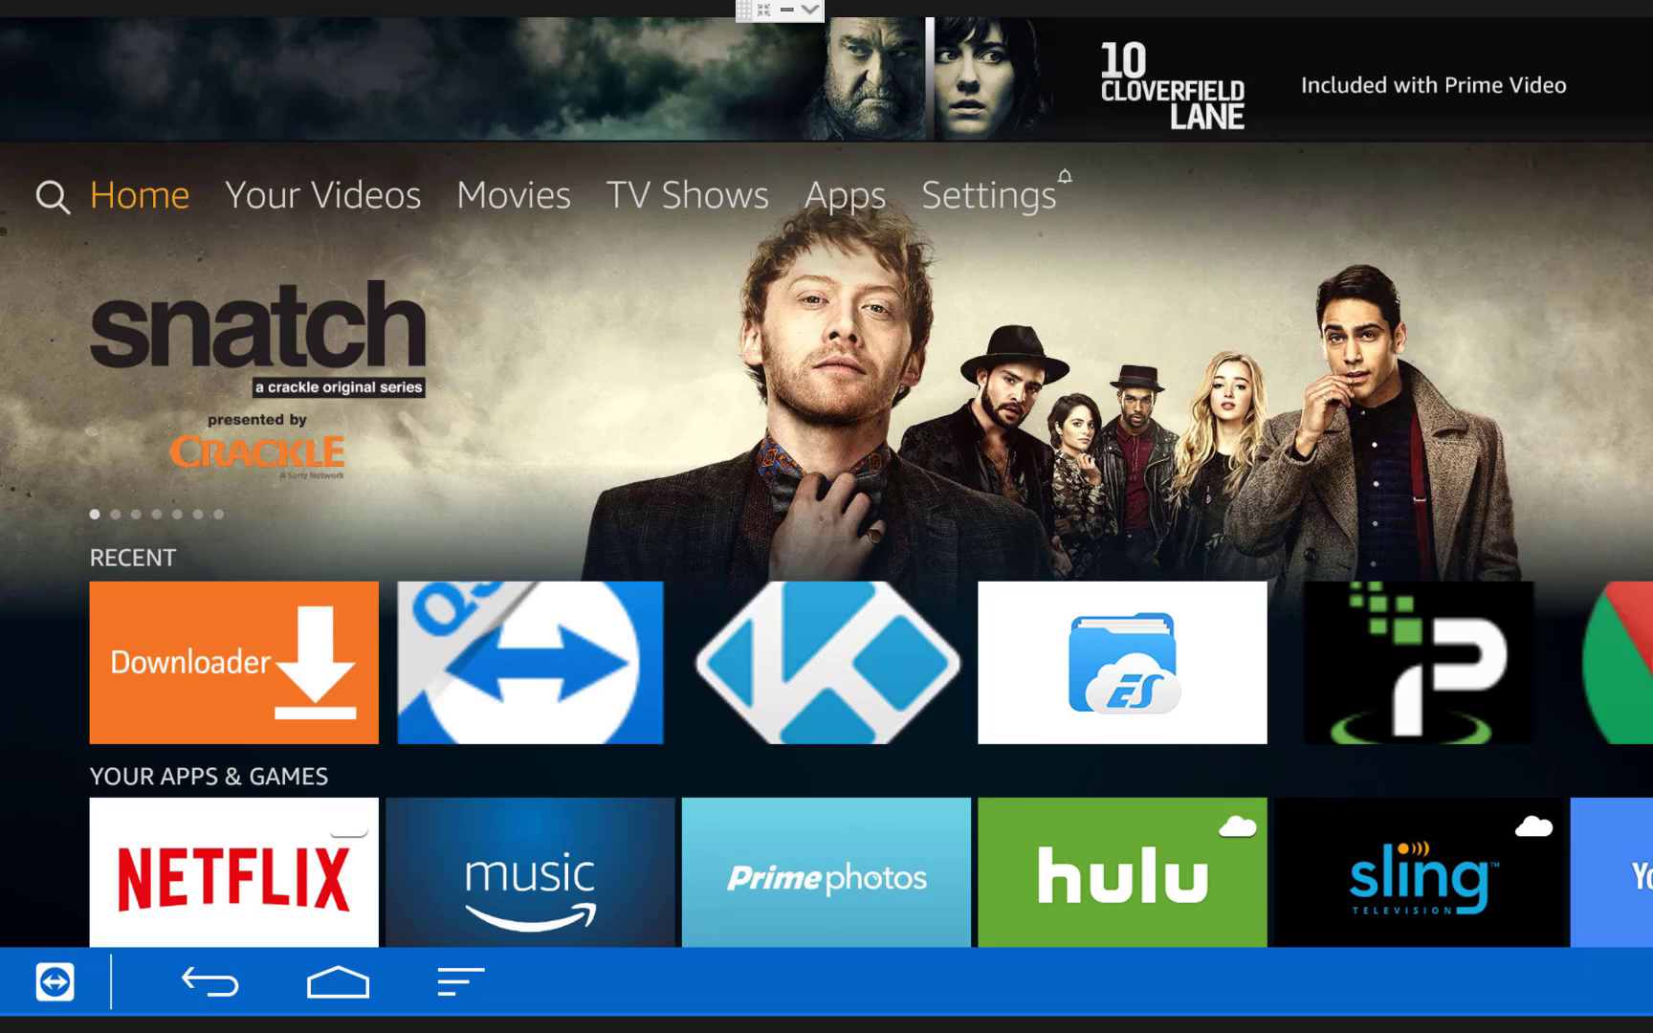
Step: Switch to the Fire TV home screen and open the full library of Your Apps & Games
key(Down)
key(Down)
key(Down)
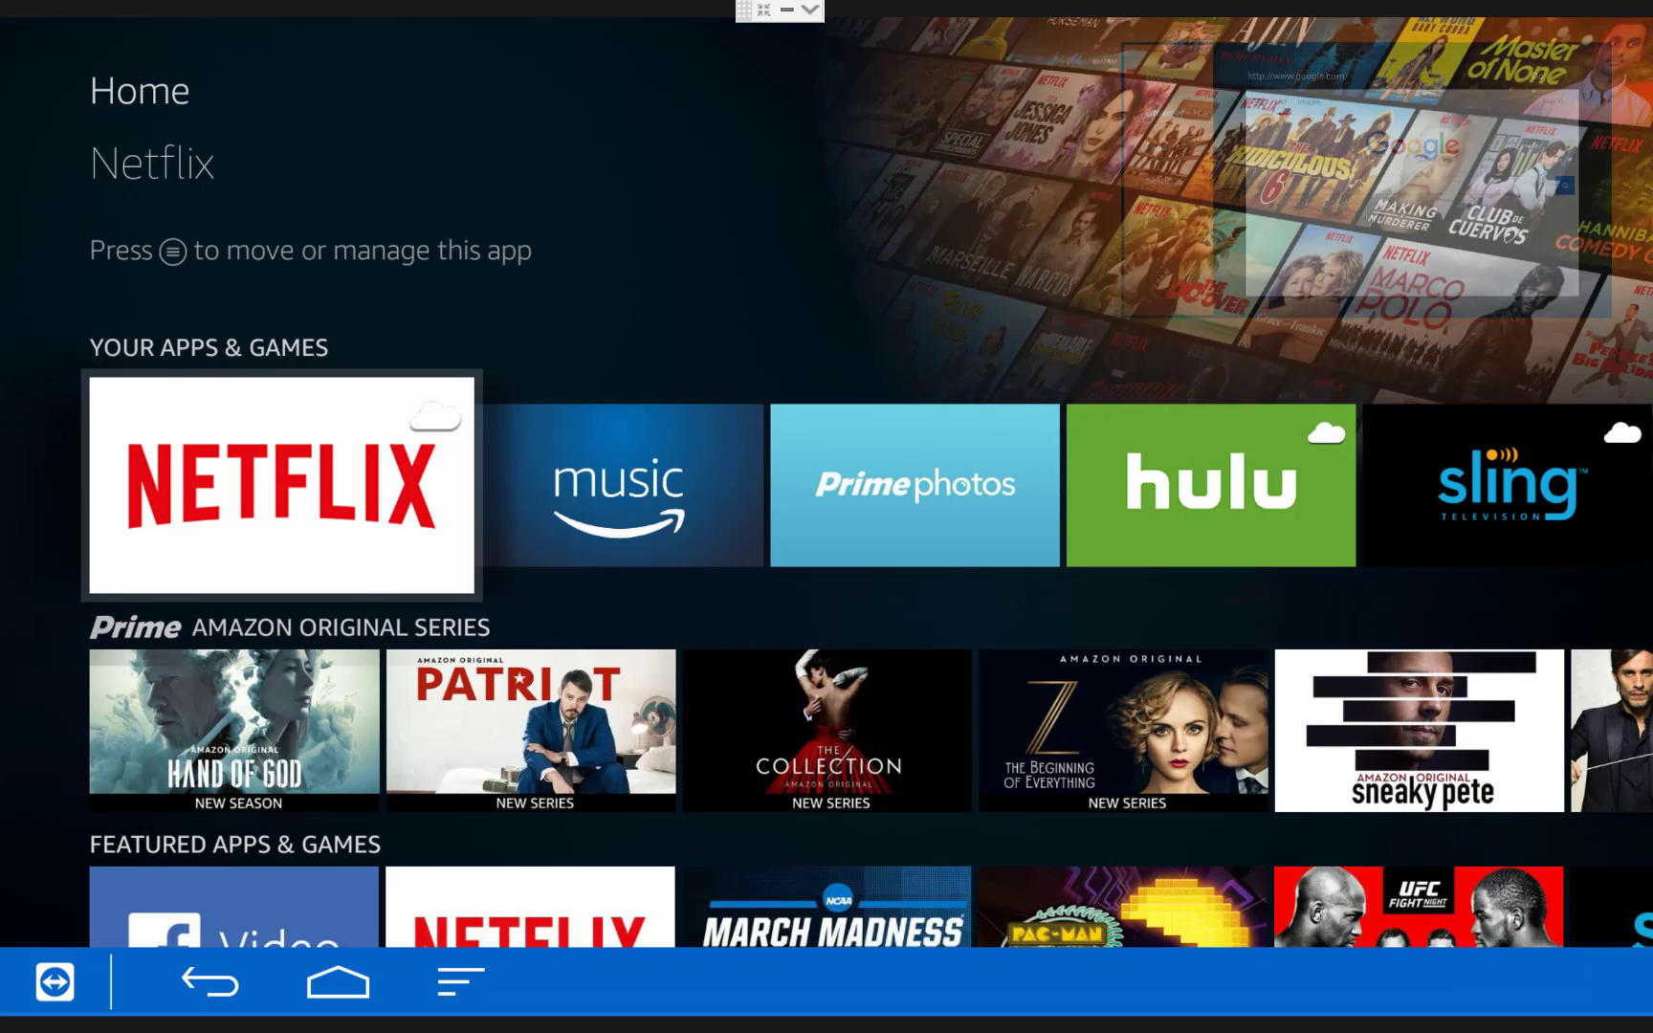
key(Right)
key(Right)
key(Right)
key(Right)
key(Right)
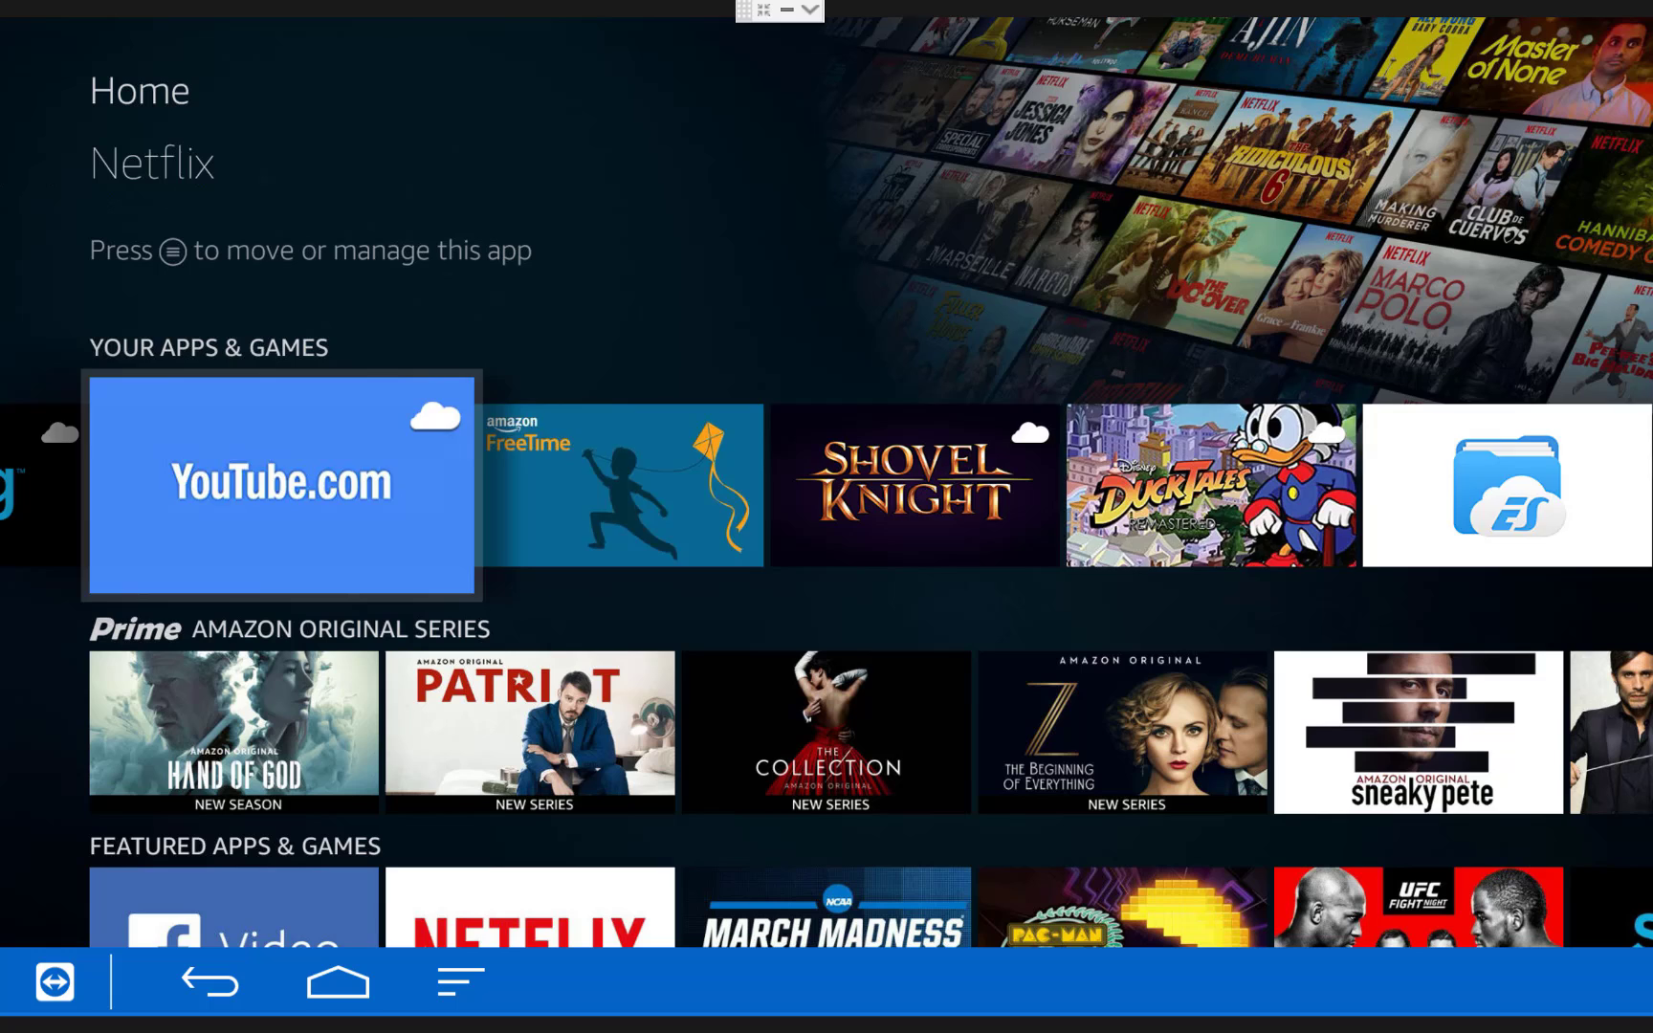
key(Right)
key(Right)
key(Right)
key(Right)
key(Right)
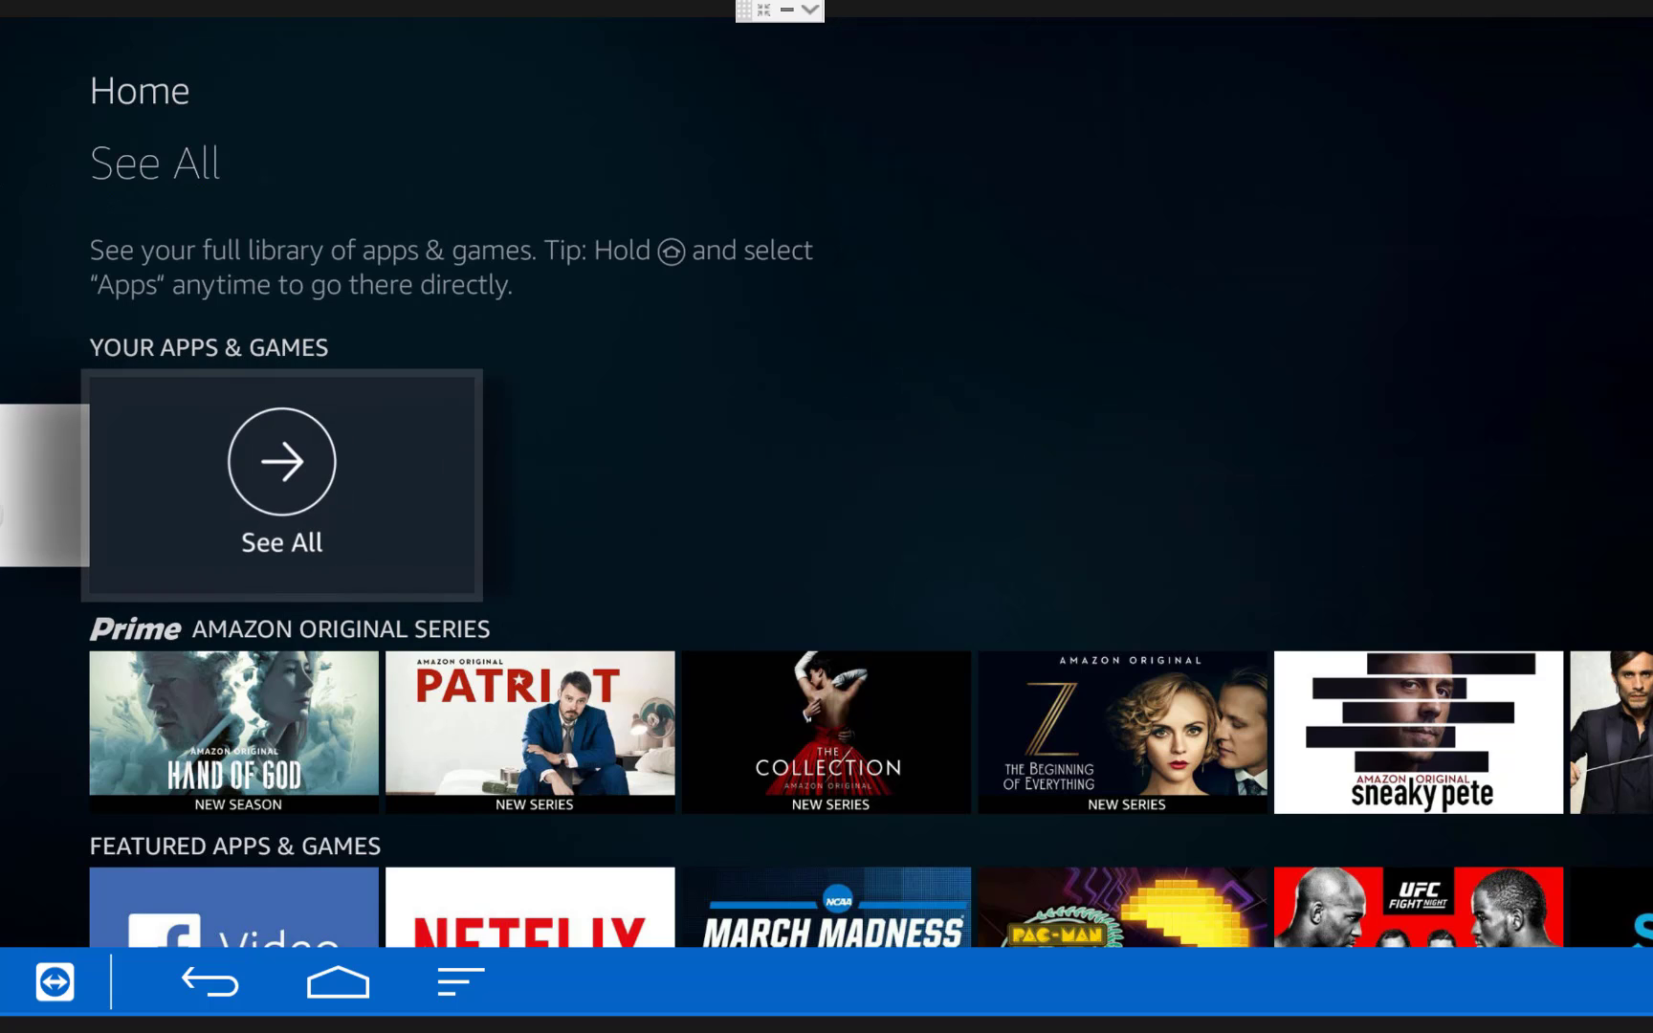
key(Return)
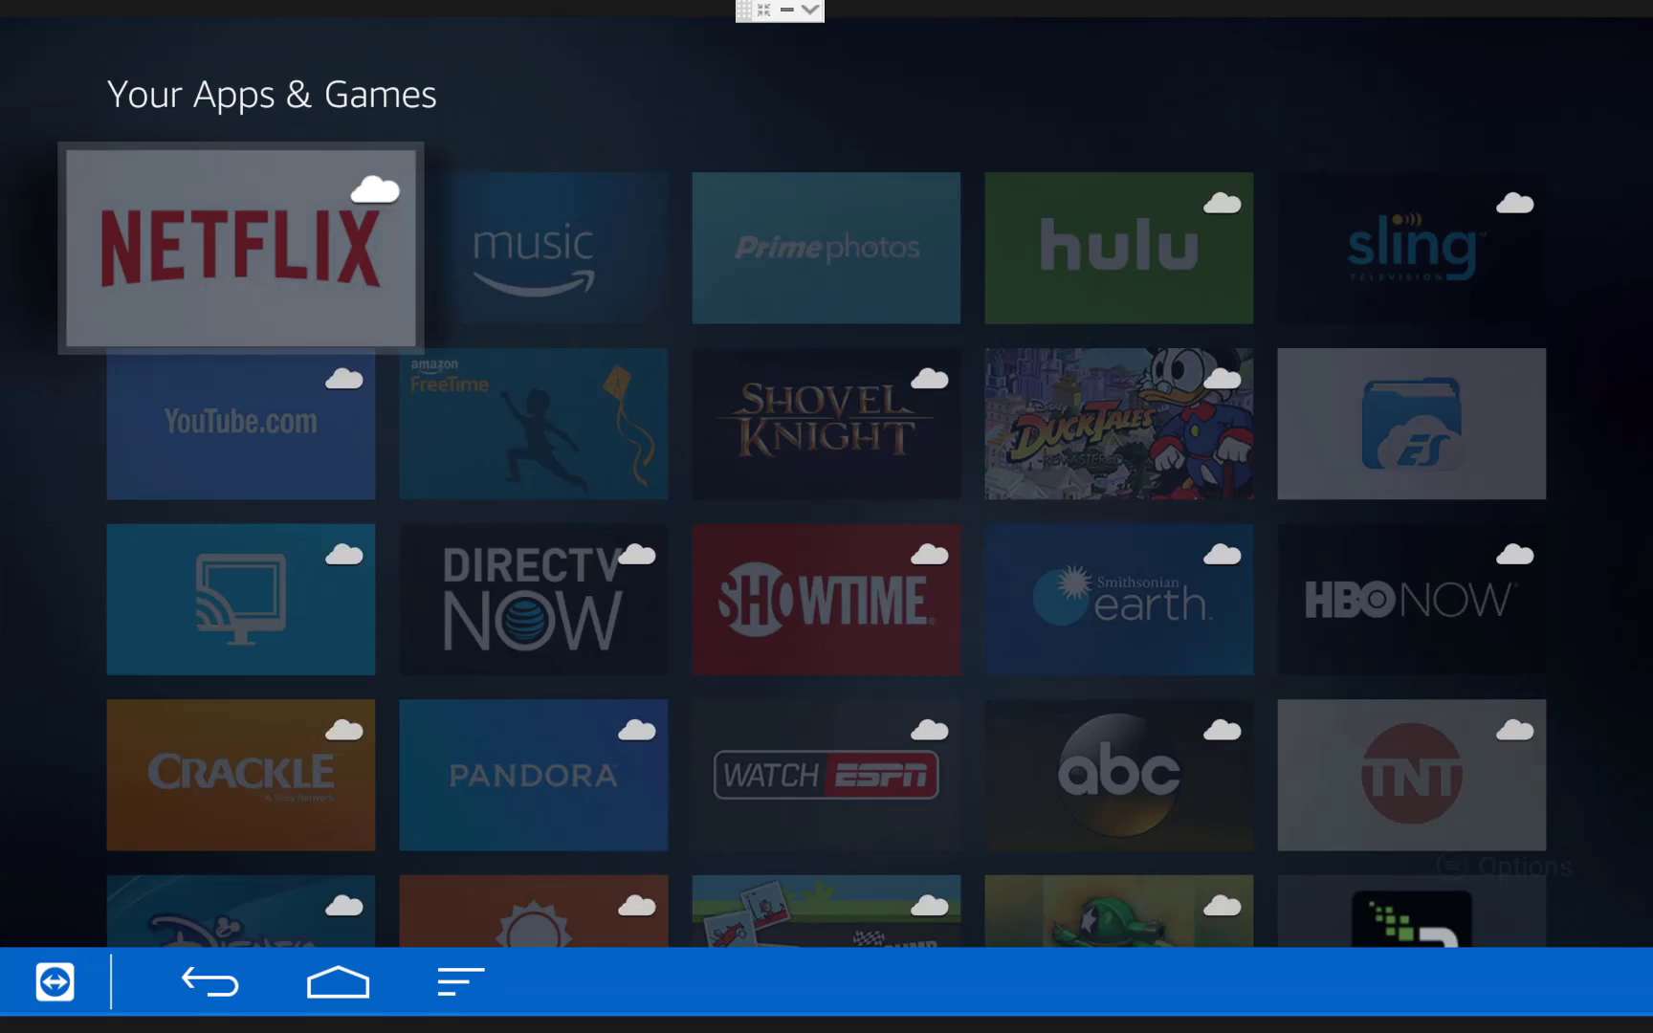
Step: Find RetroArch in the last row of the apps library and launch it
key(Down)
key(Down)
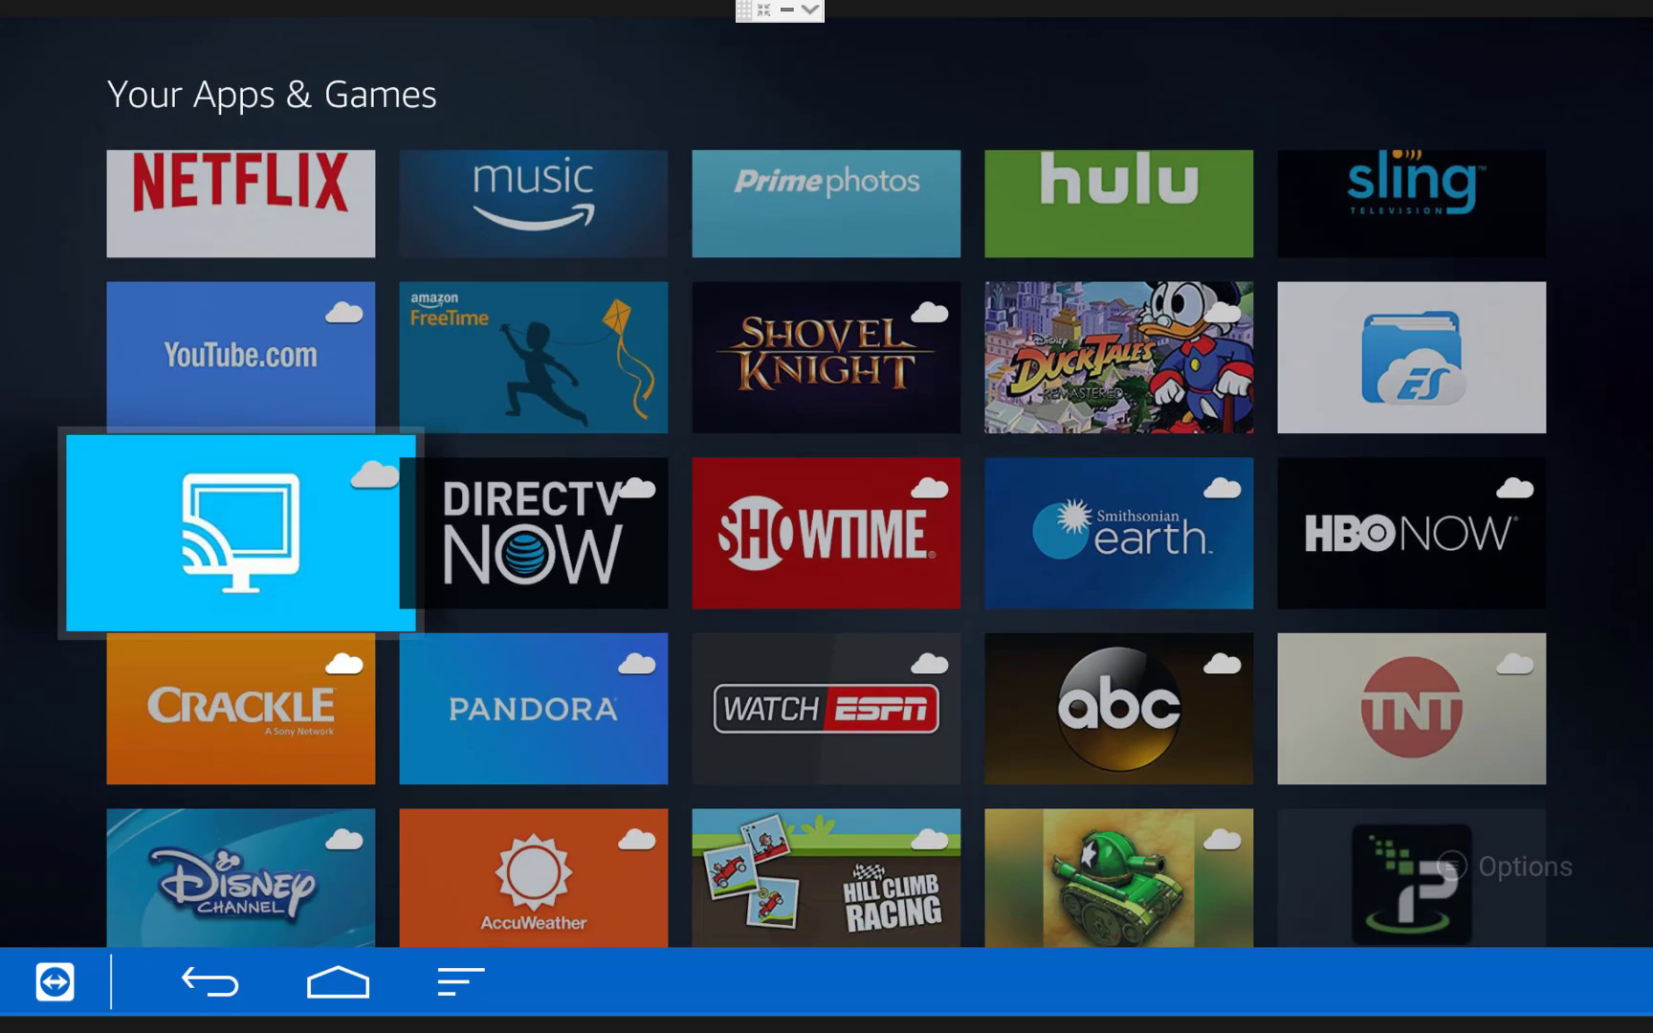
key(Down)
key(Down)
key(Down)
key(Down)
key(Right)
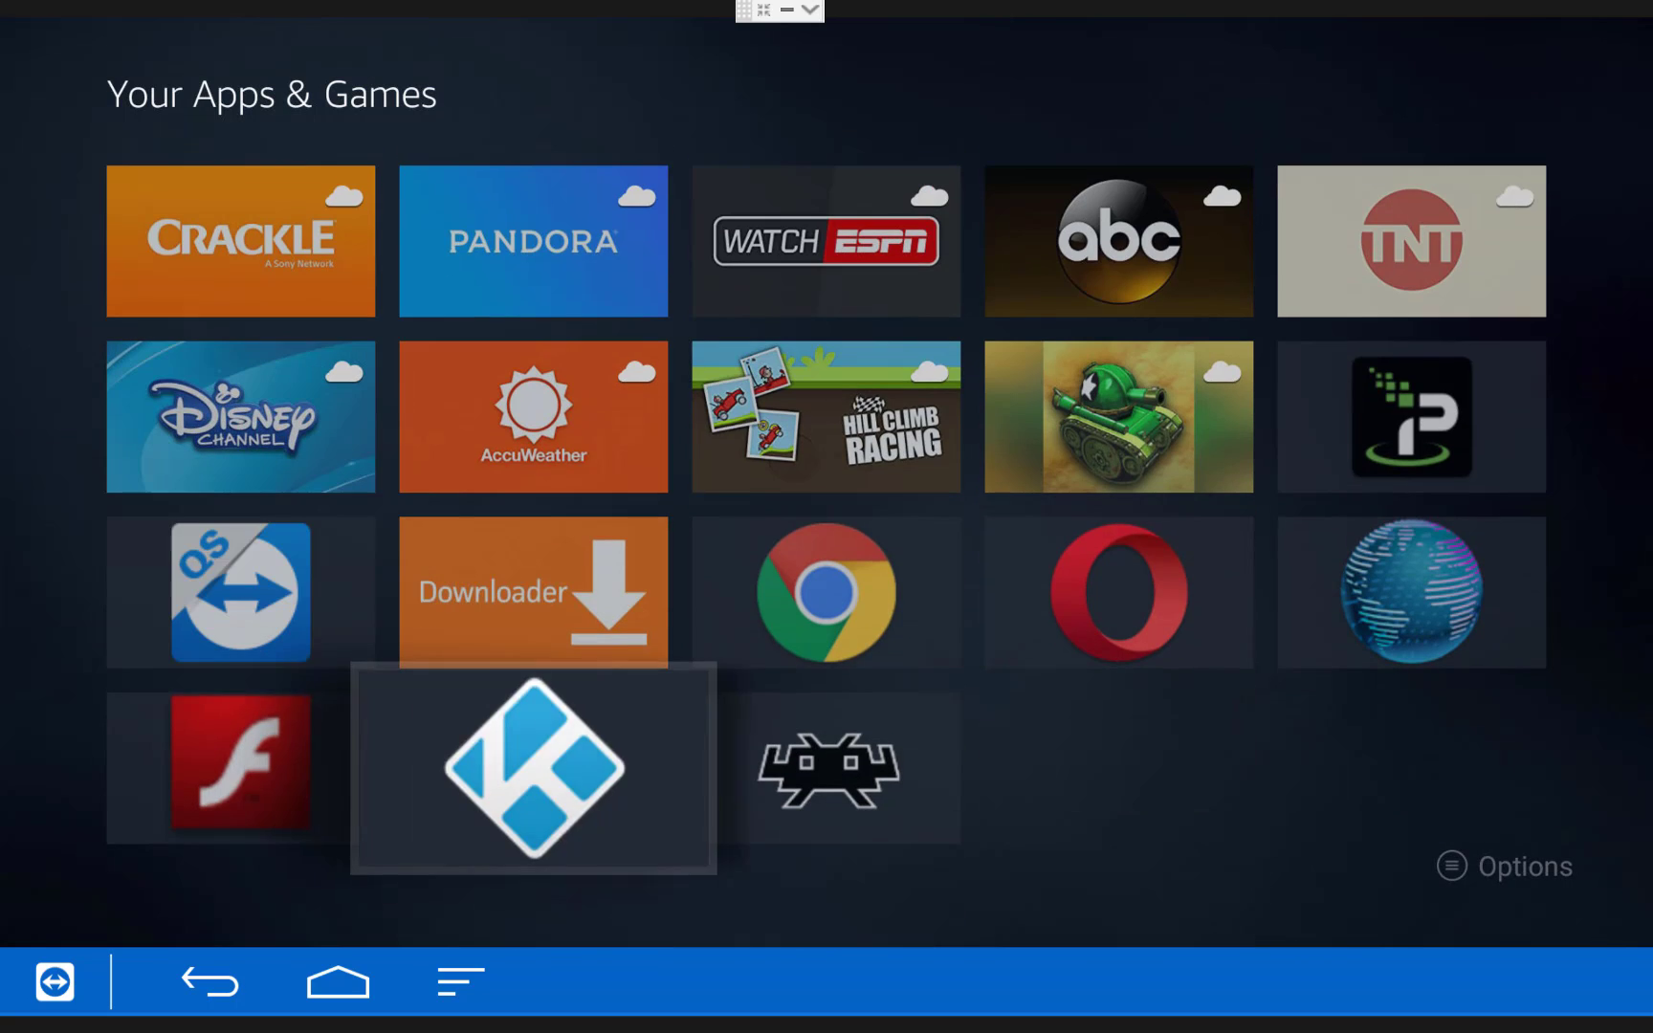
key(Right)
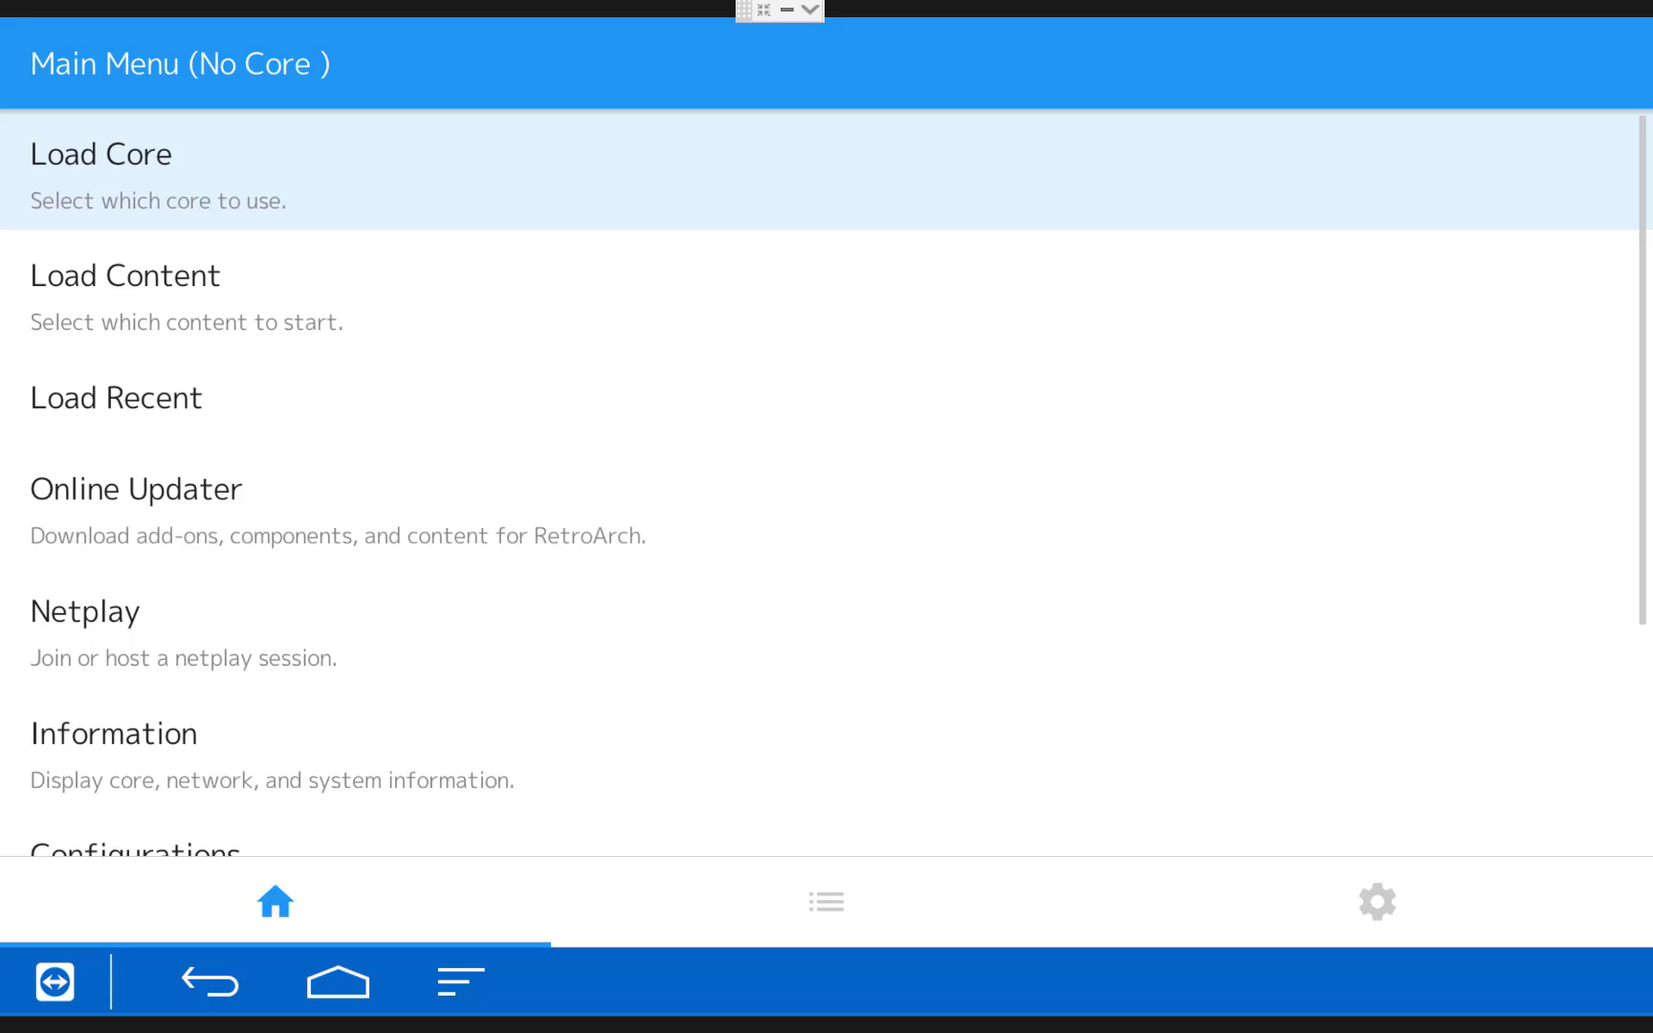
Step: Open the Input category in RetroArch's settings
key(Right)
key(Right)
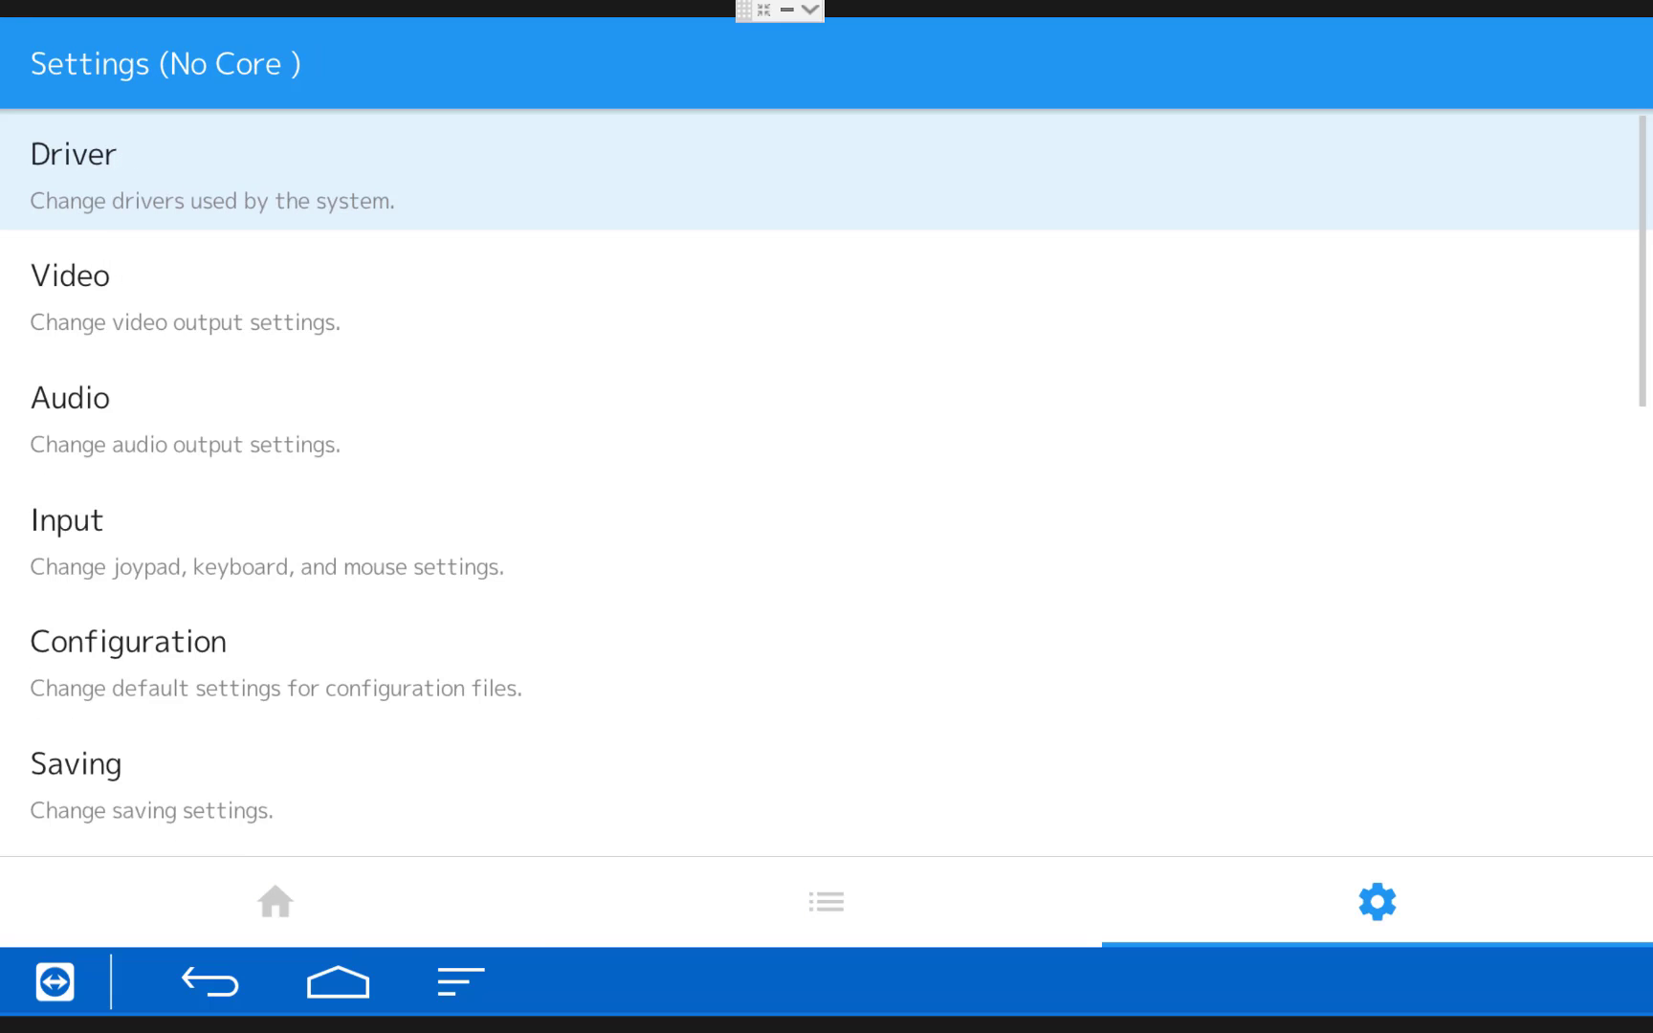
key(Down)
key(Down)
key(Down)
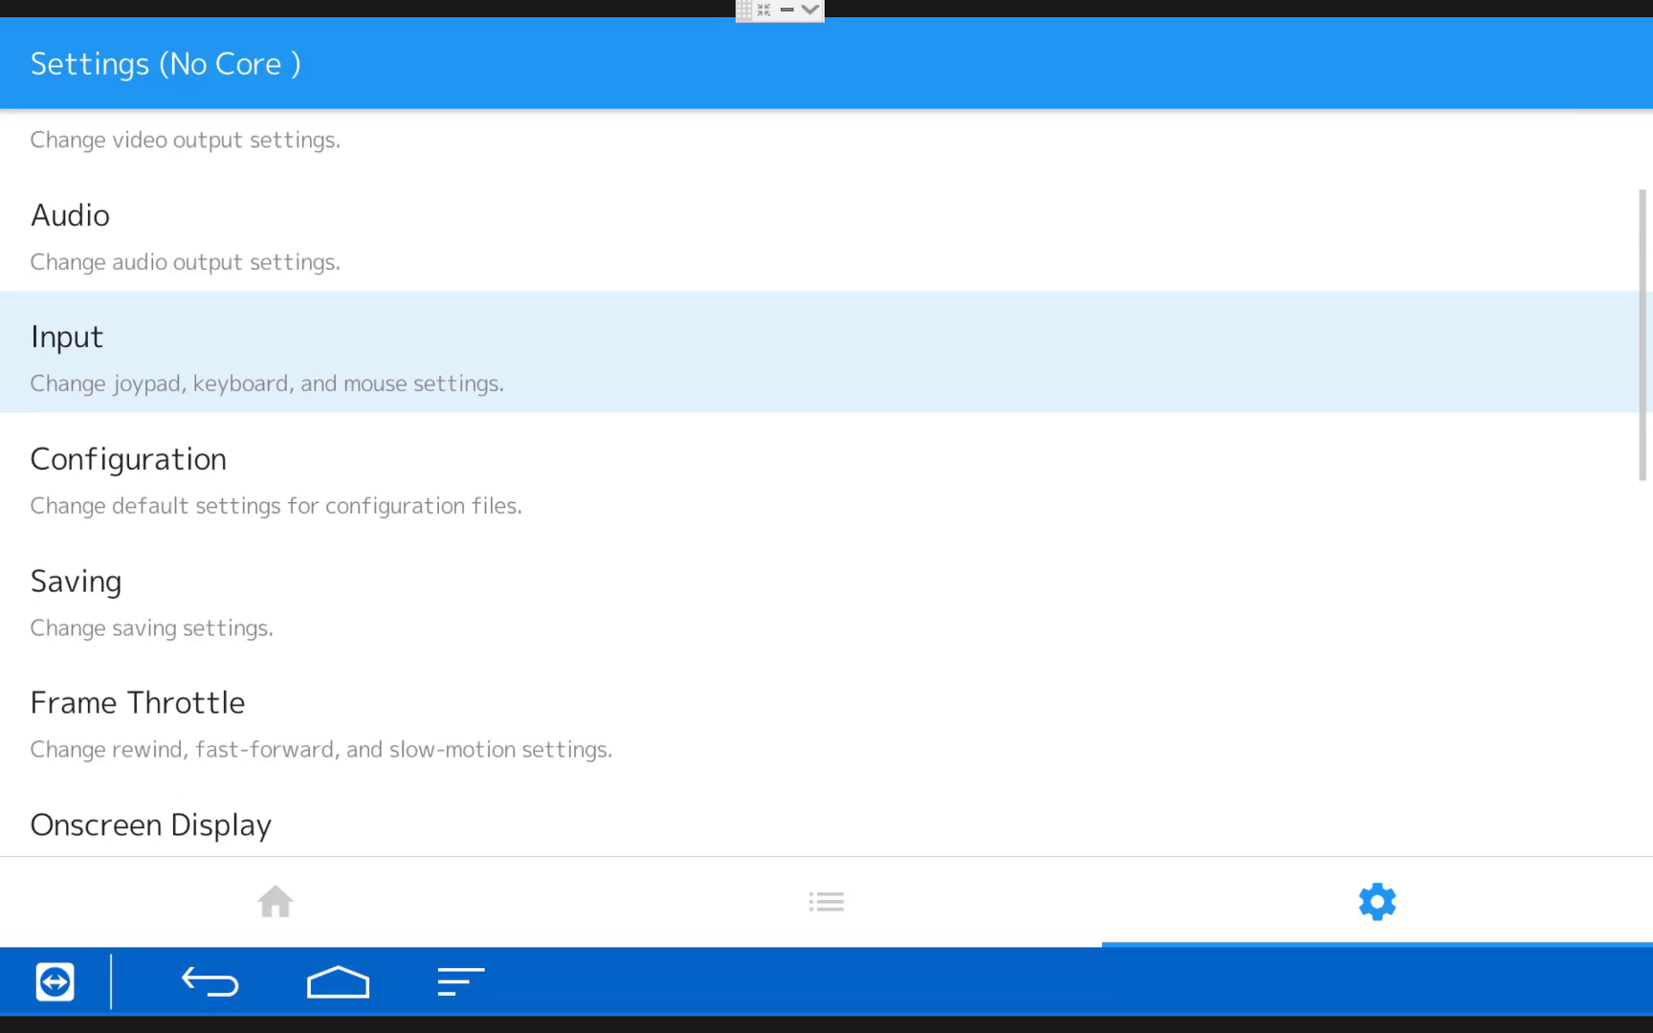
key(Return)
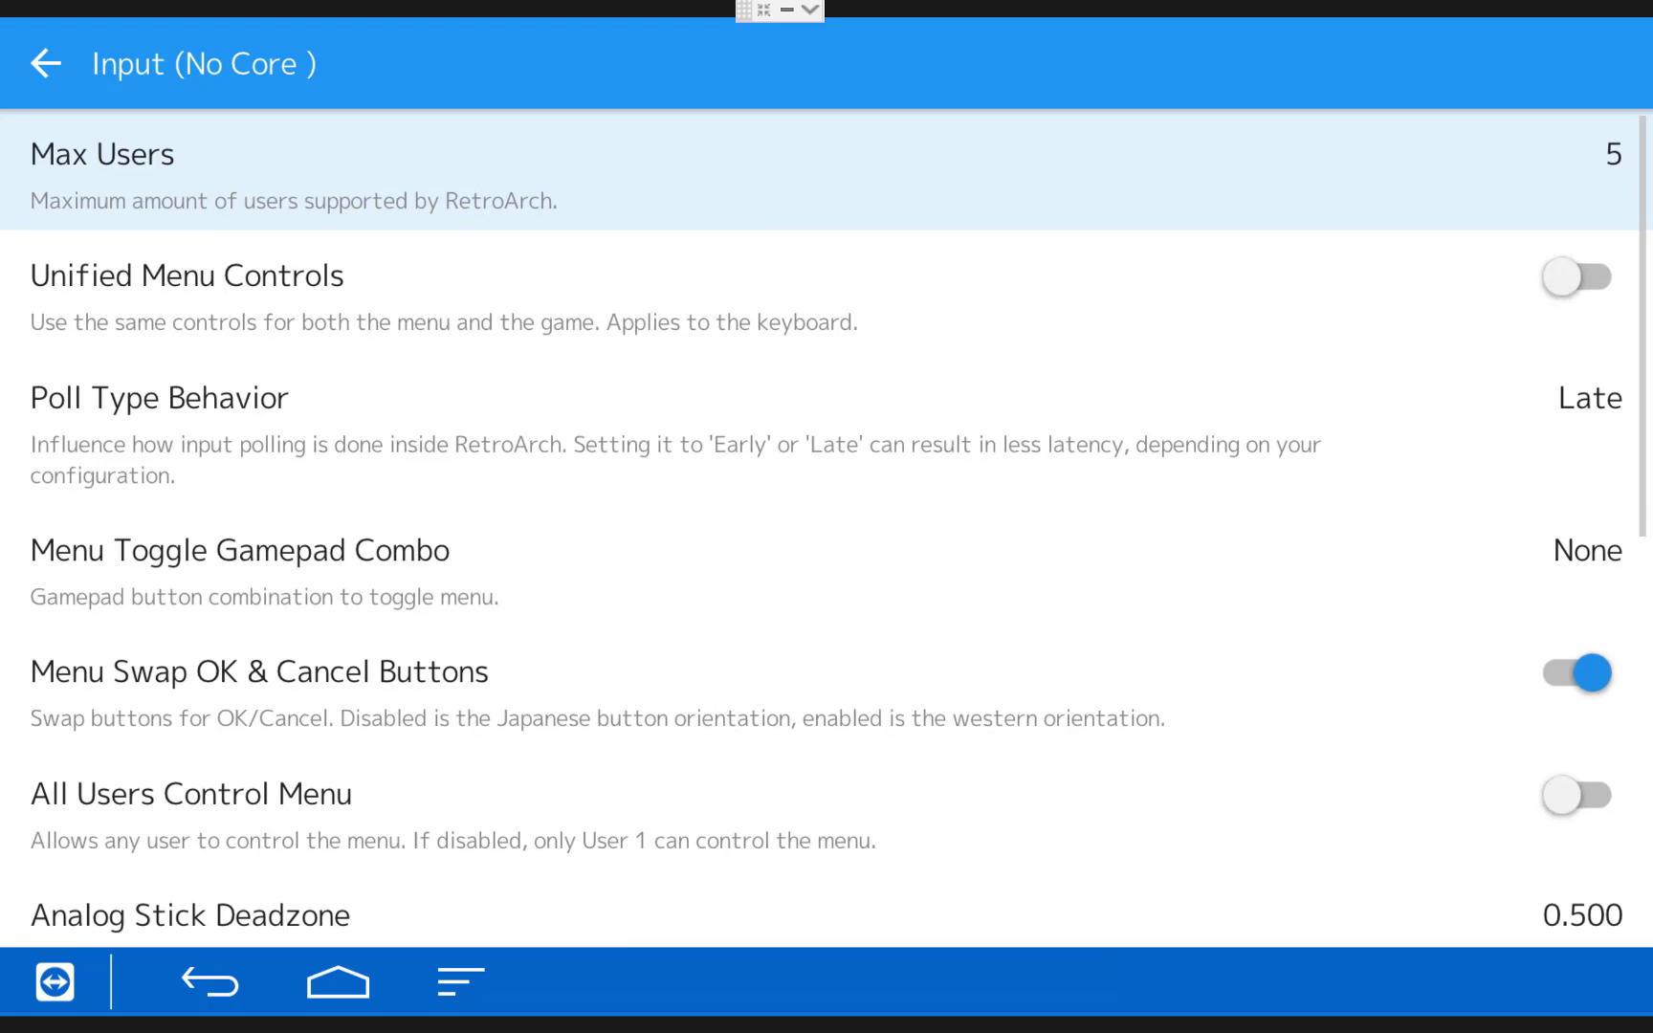
Step: Open the Input User 1 Binds settings from the Input category
key(Down)
key(Down)
key(Down)
key(Down)
key(Down)
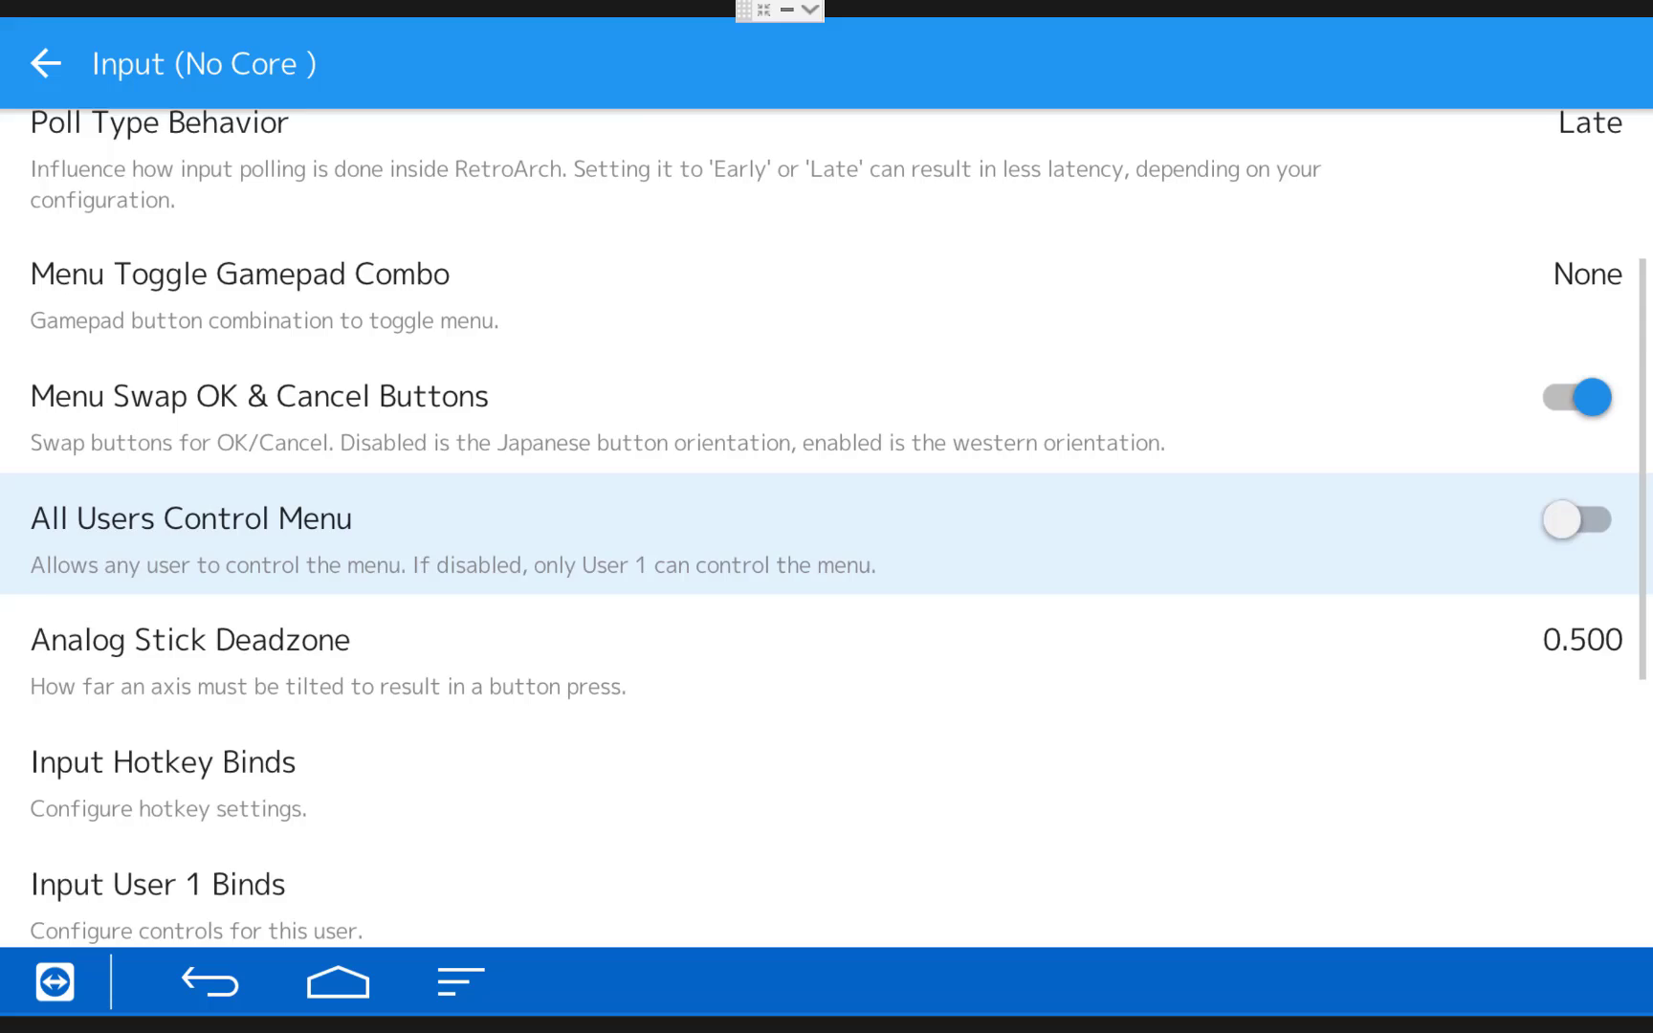
key(Down)
key(Down)
key(Down)
key(Down)
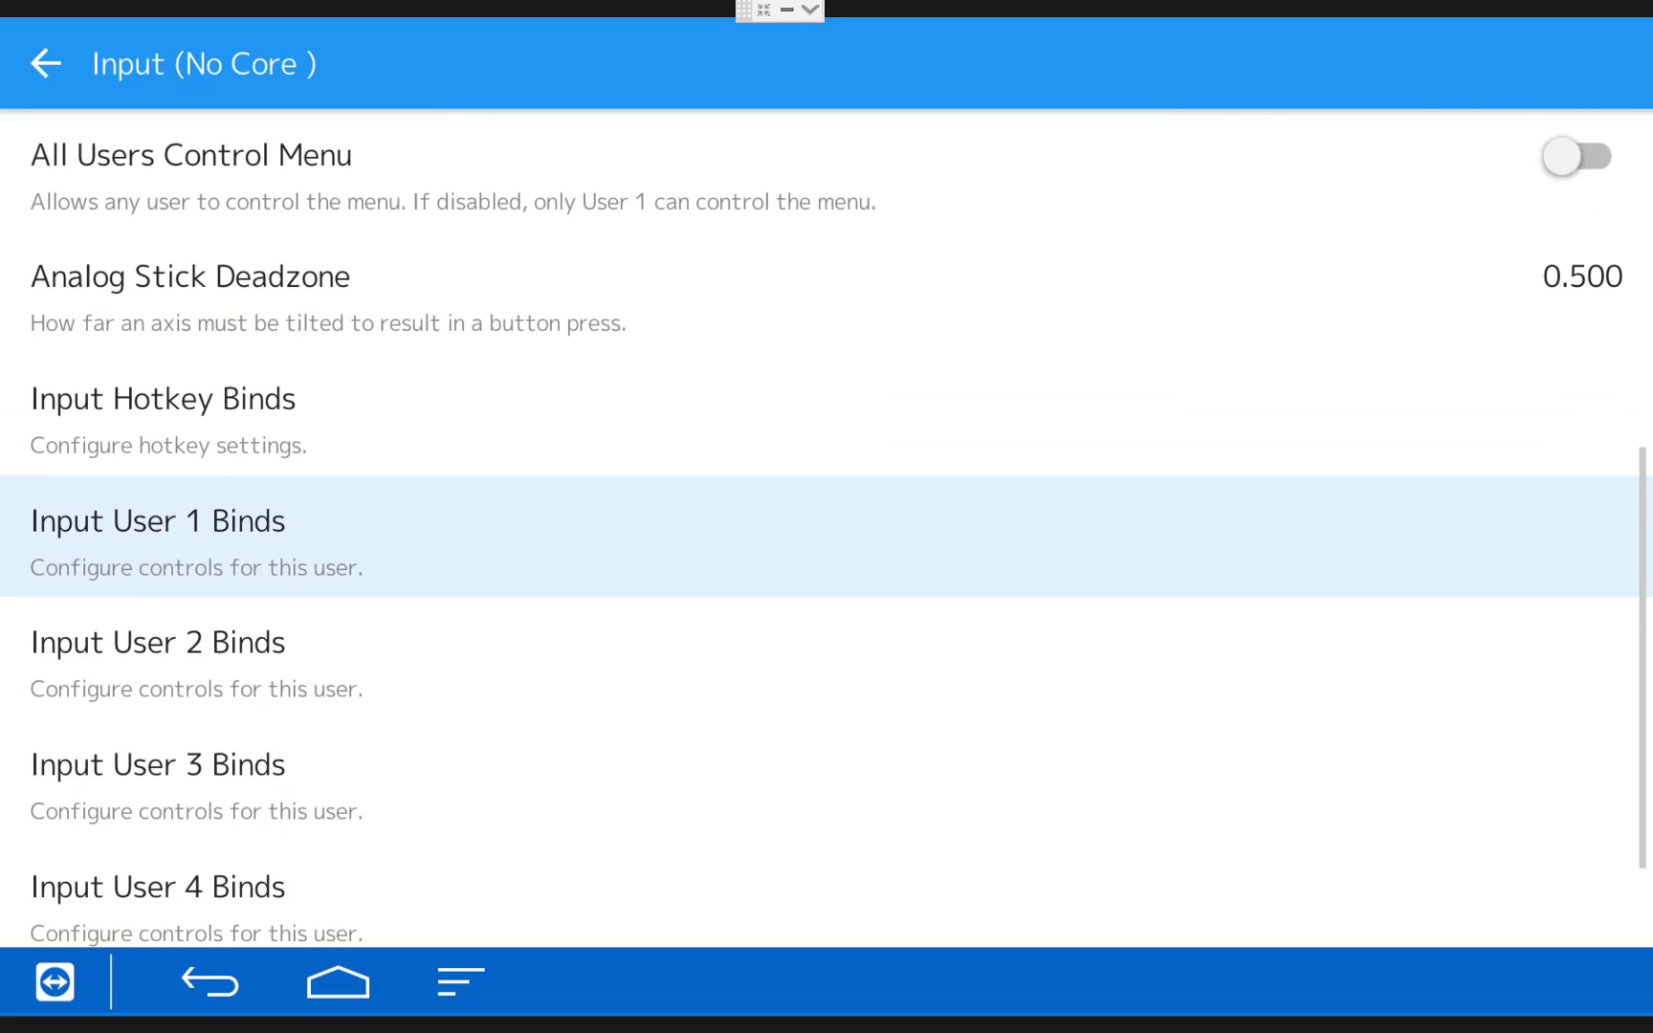
key(Return)
Step: Try User 1 Bind All, assigning a controller button to each prompted control through the whole sequence
key(Down)
key(Down)
key(Down)
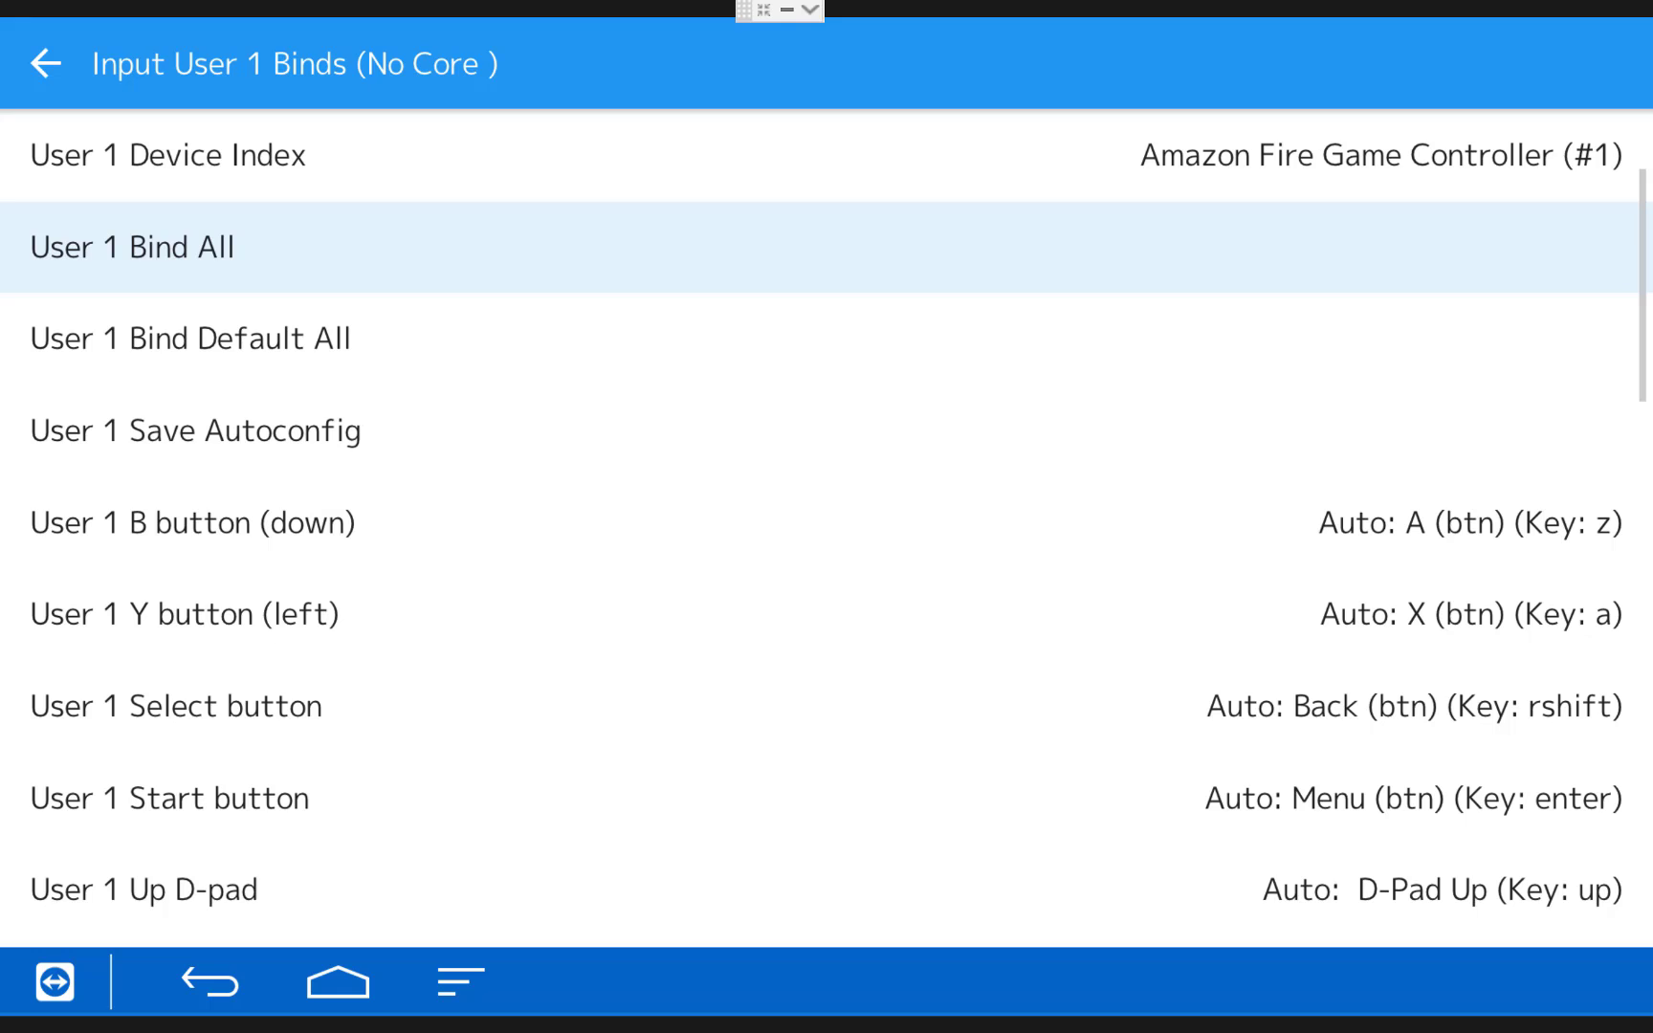
key(Return)
key(b)
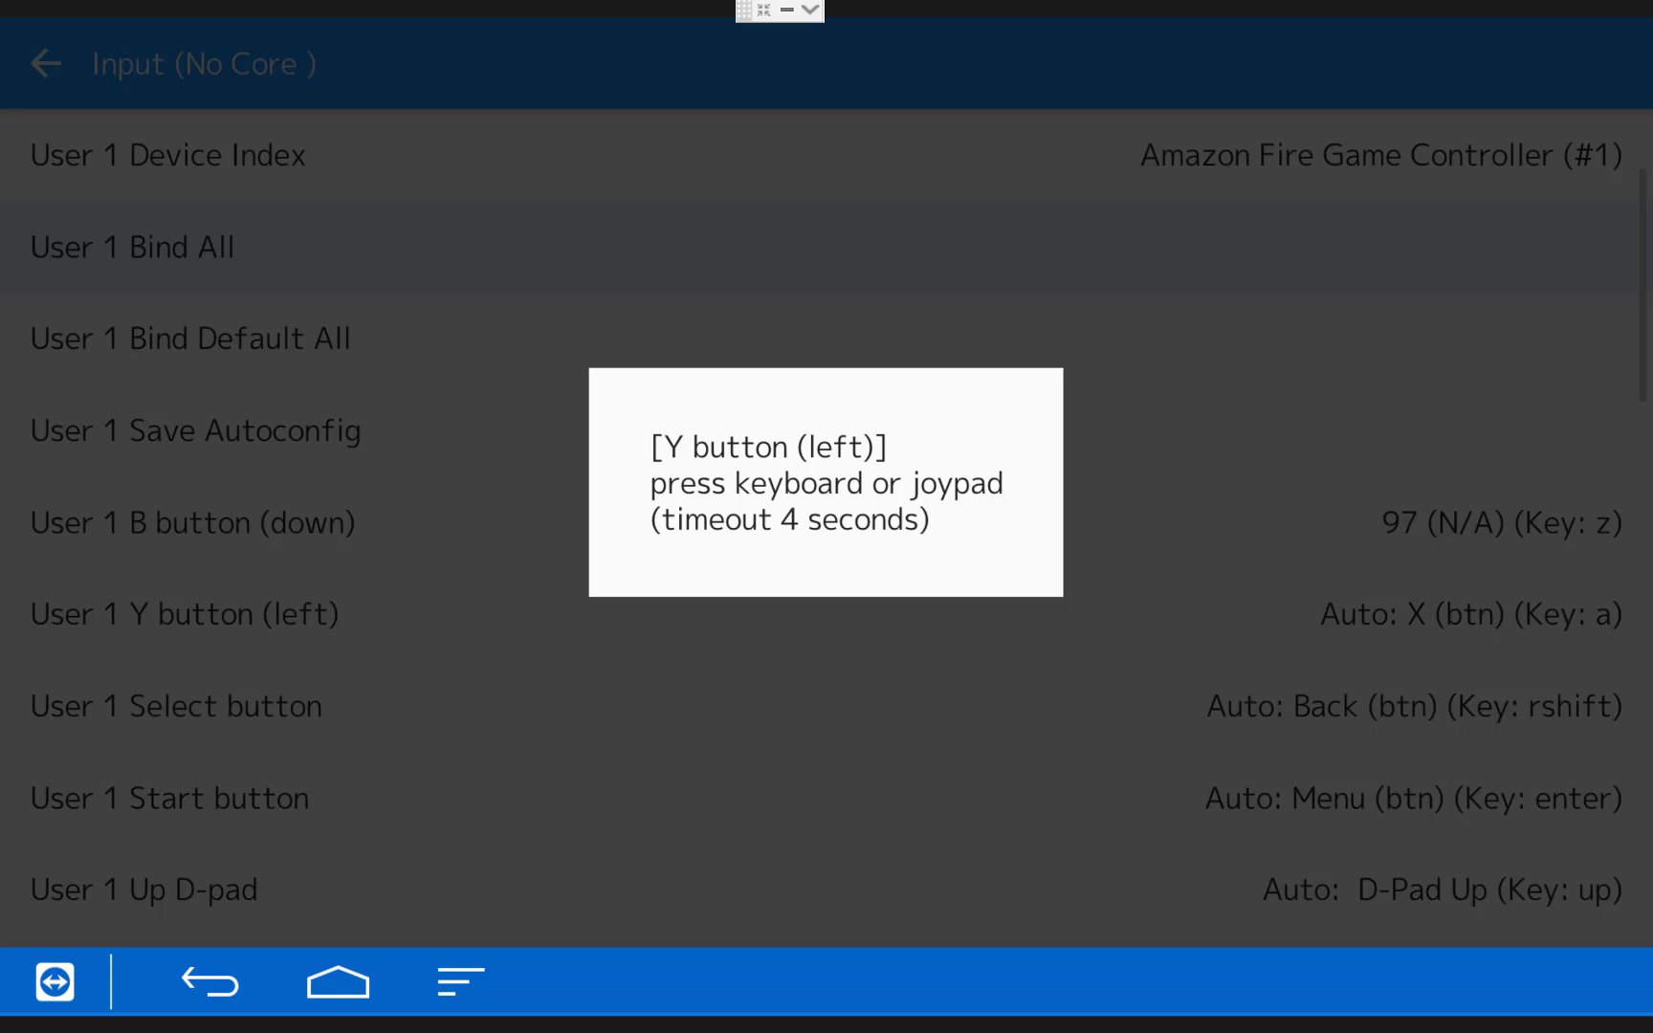
key(a)
key(a)
key(a)
key(a)
key(a)
key(a)
key(a)
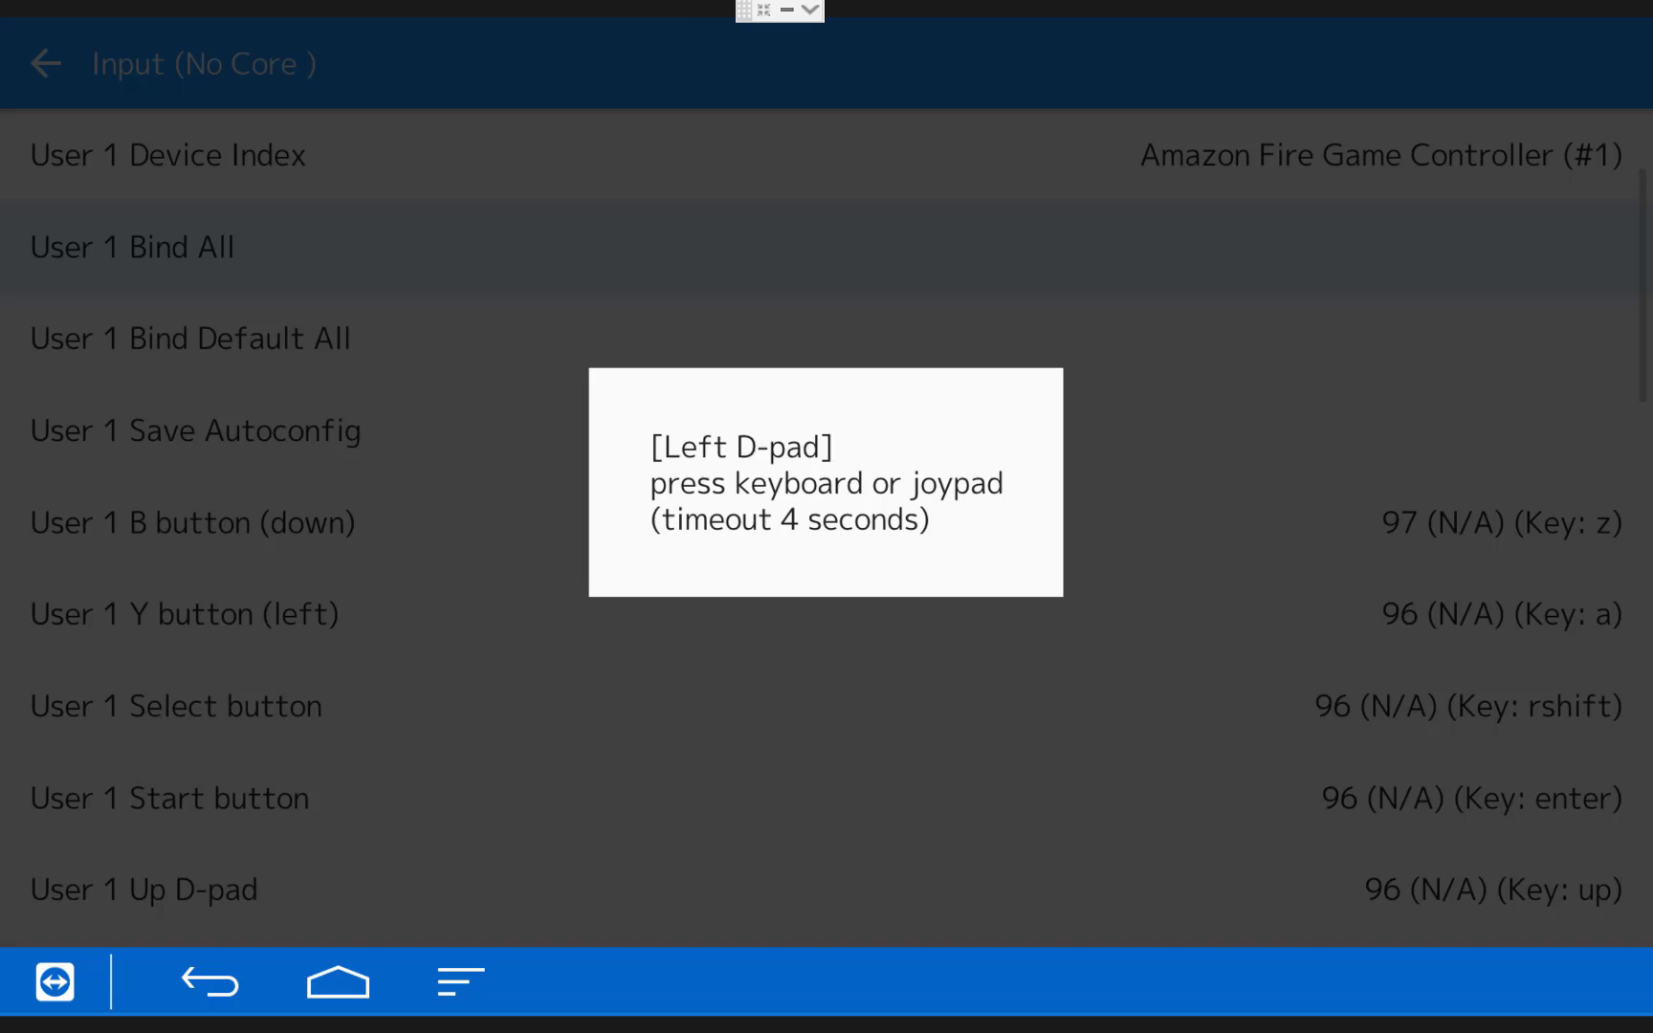
key(a)
key(a)
key(a)
key(a)
key(a)
key(a)
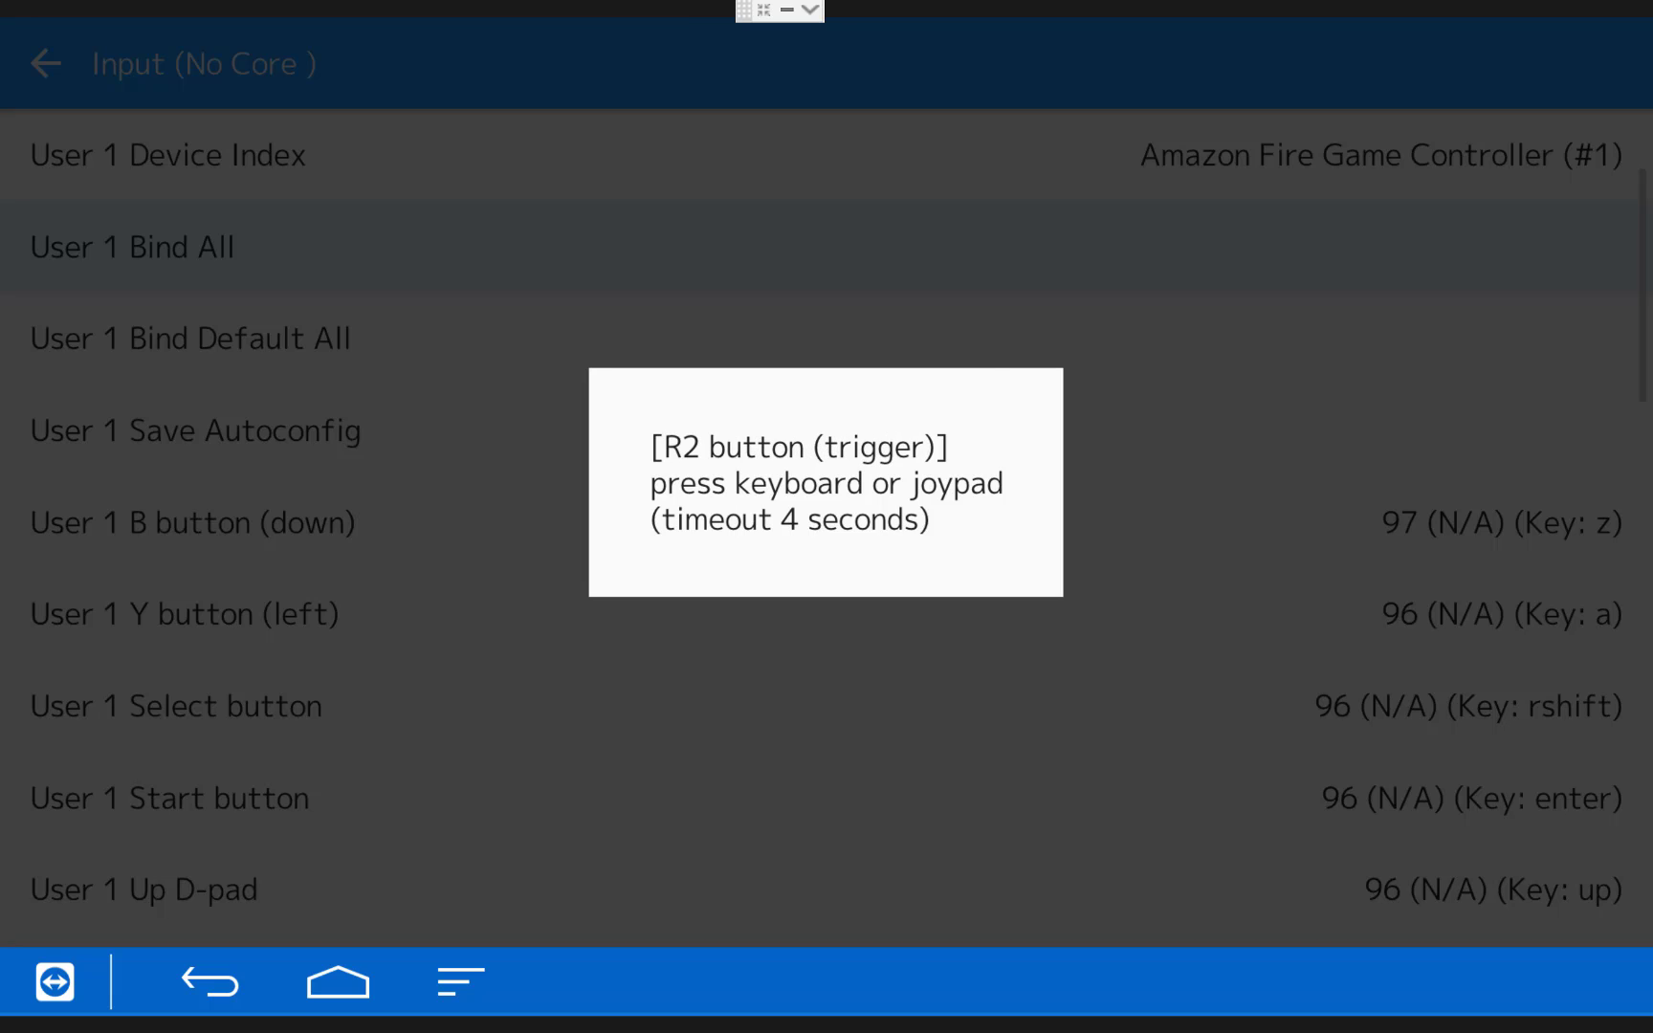
key(a)
key(a)
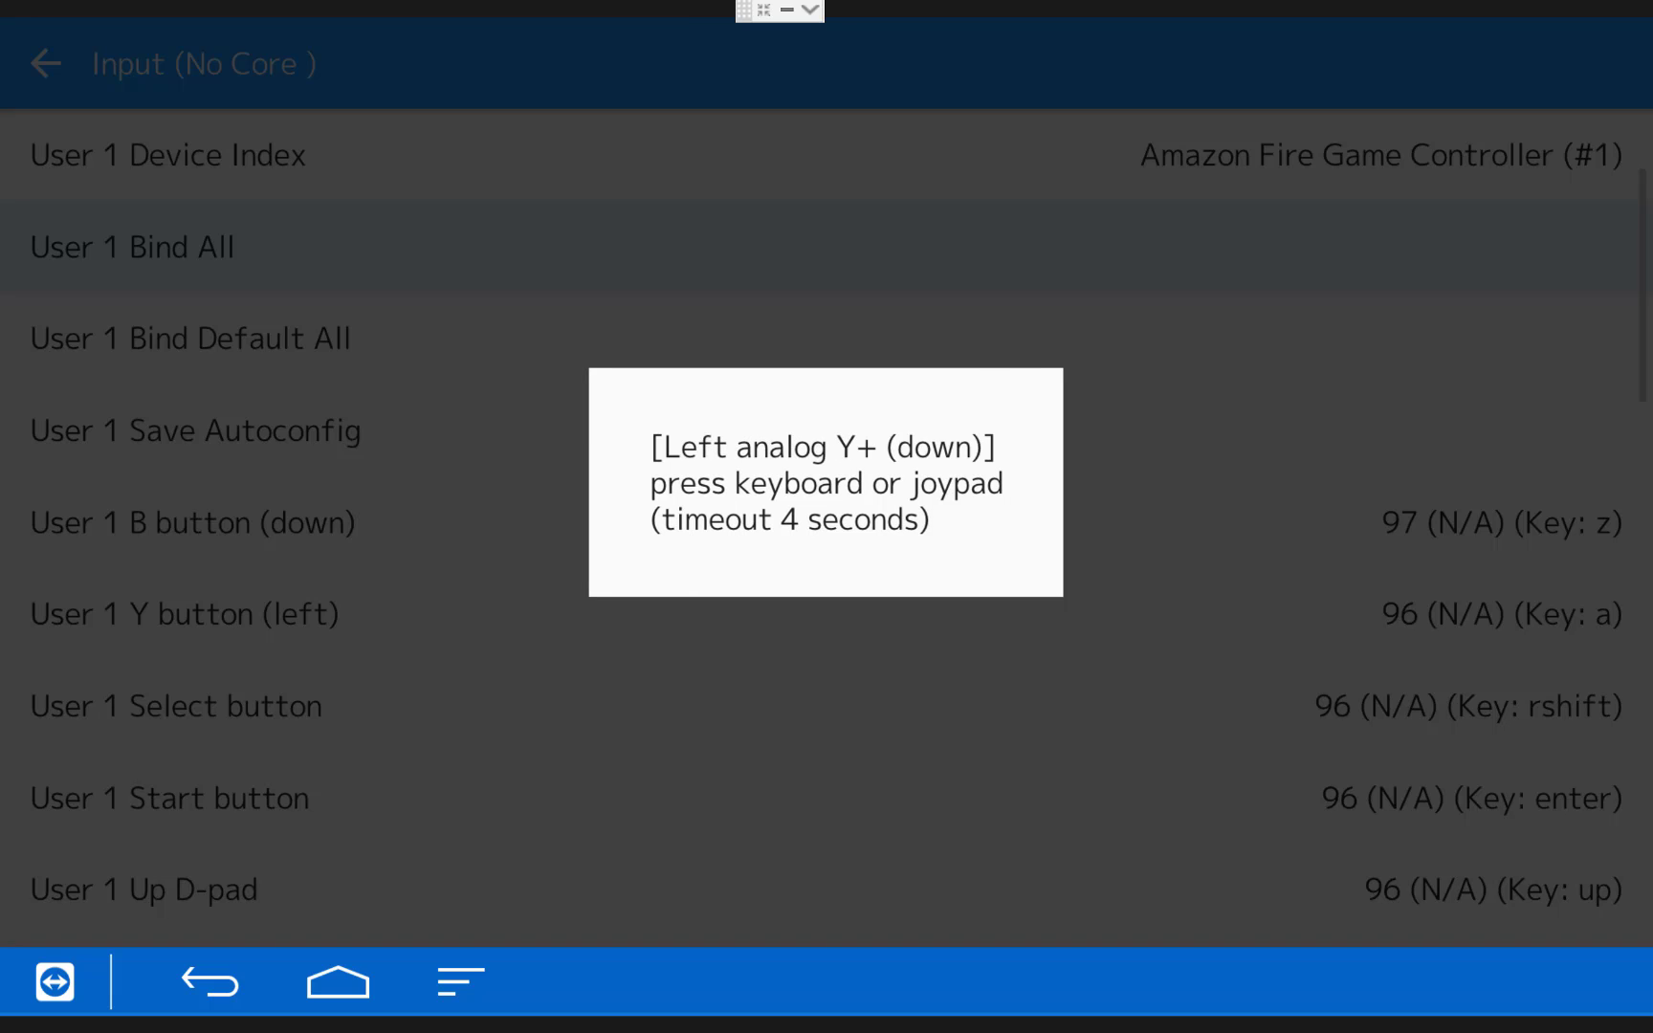
key(a)
key(a)
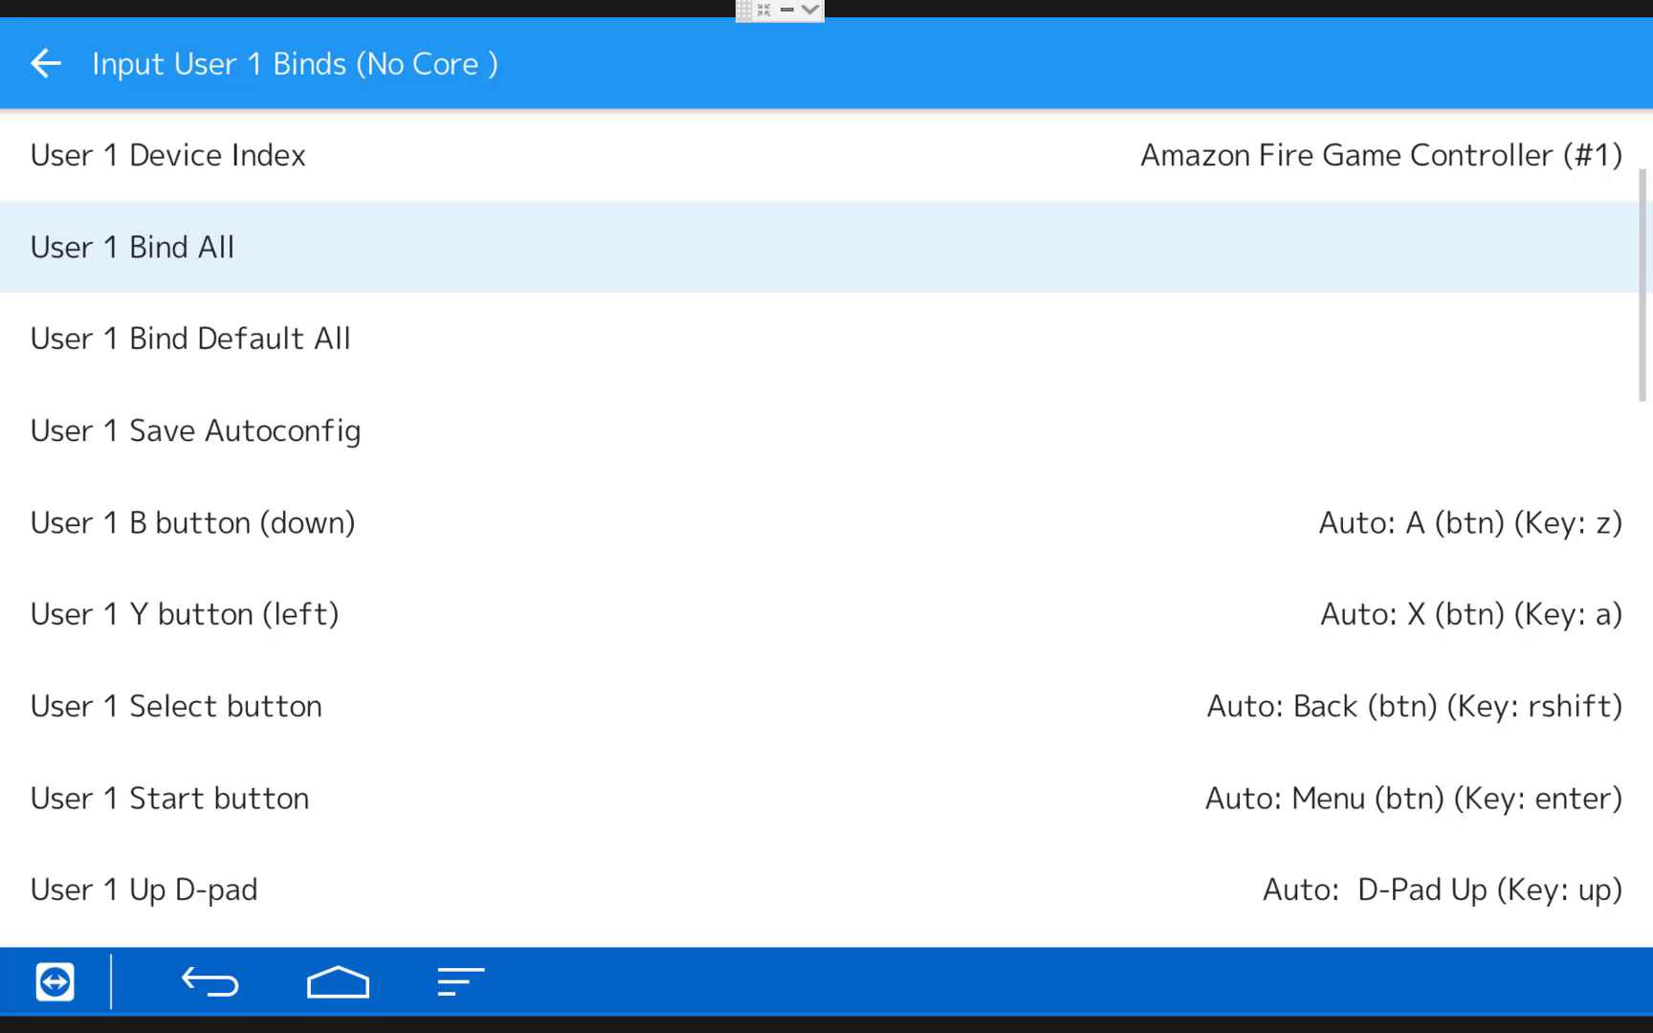
Step: Bind User 1's Up, Down, Left and Right D-pad to axes -1, +1, -0 and +0, and return to the Input settings
key(Down)
key(Down)
key(Down)
key(Down)
key(Down)
key(Down)
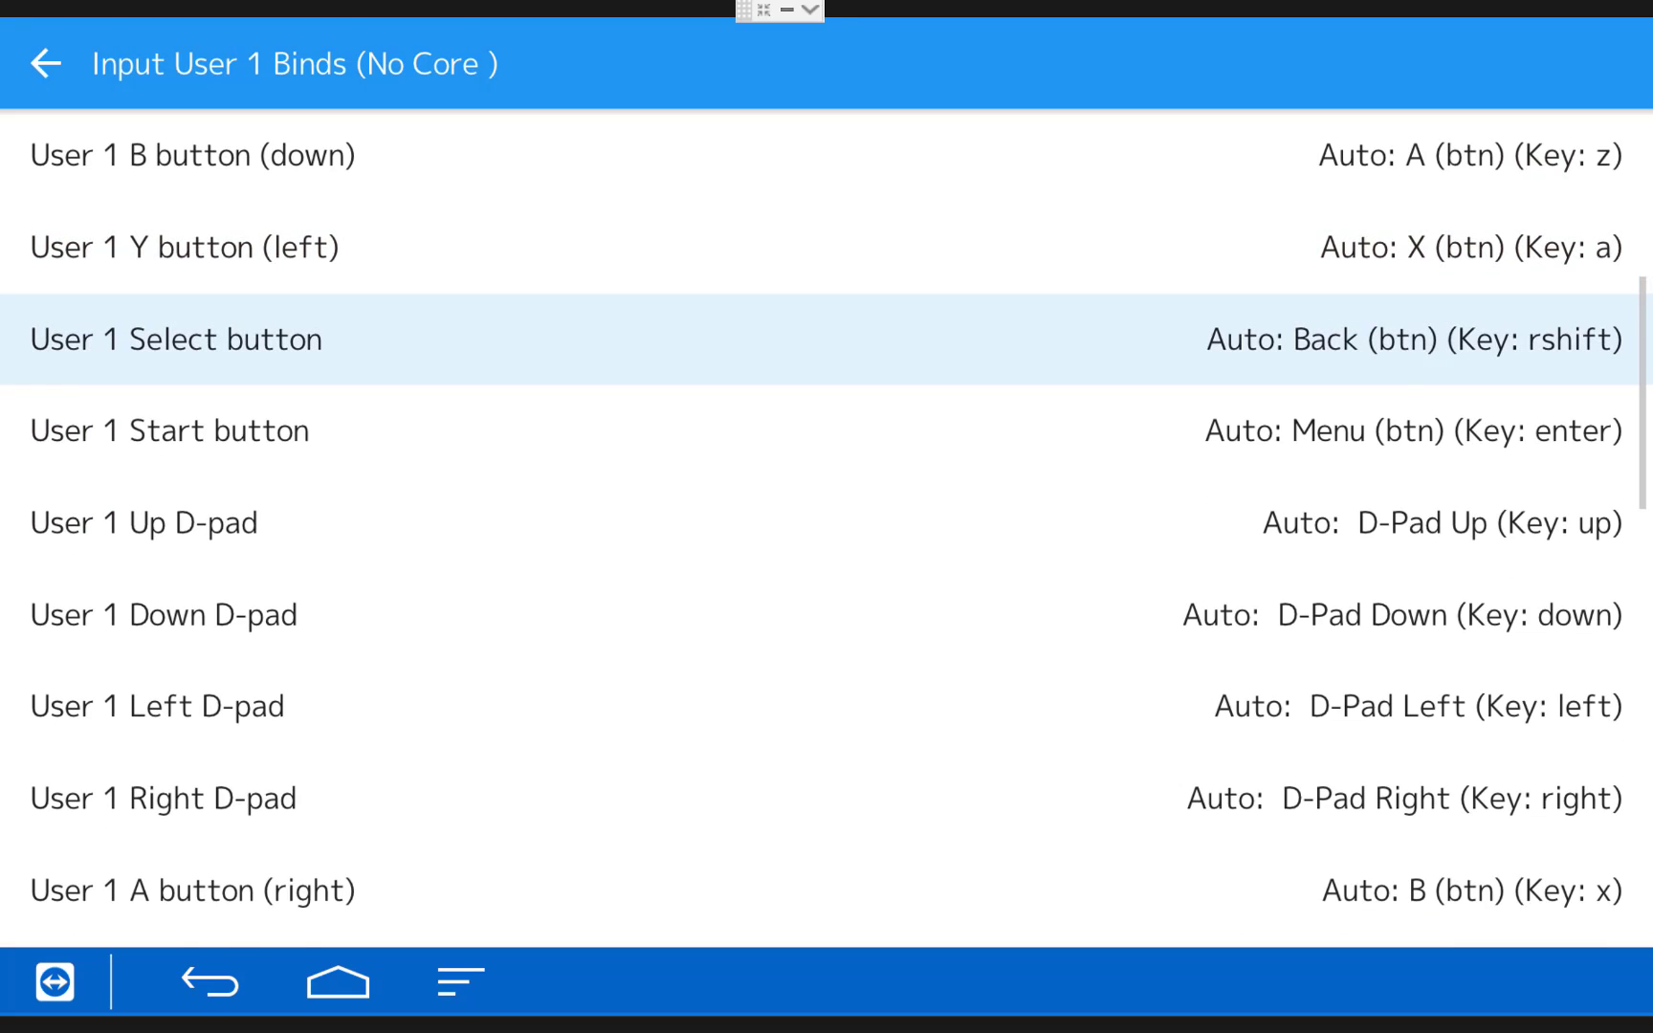
key(Down)
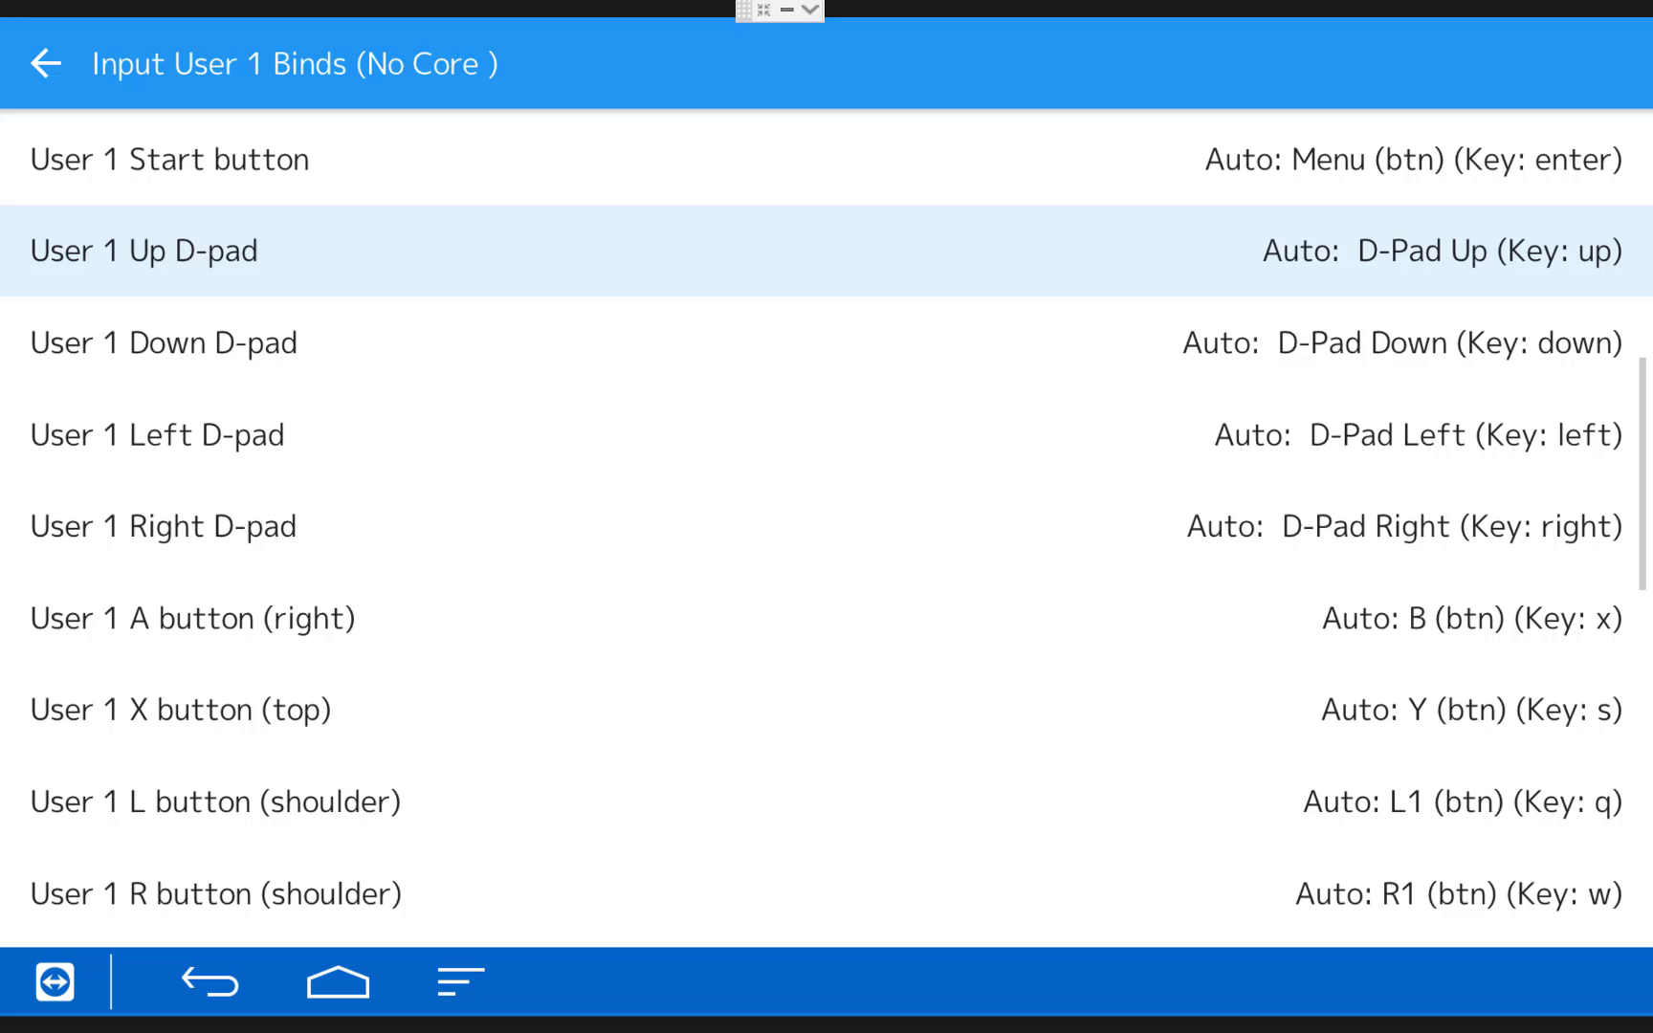
key(Return)
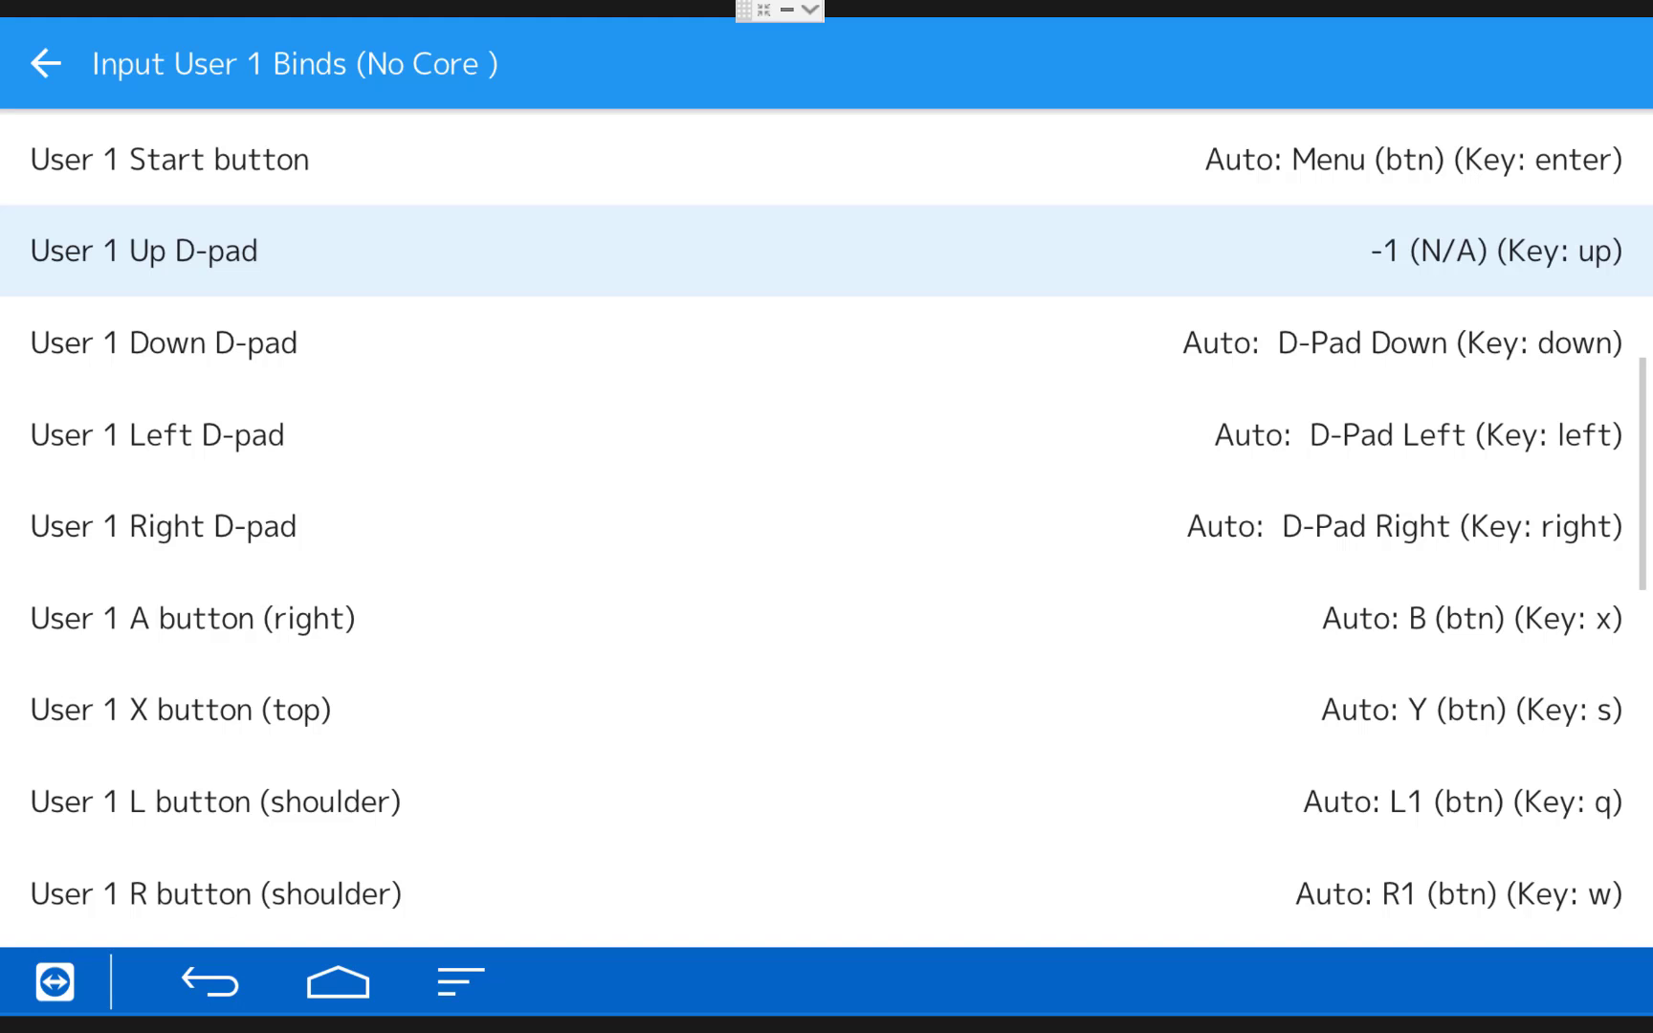
key(Down)
key(Return)
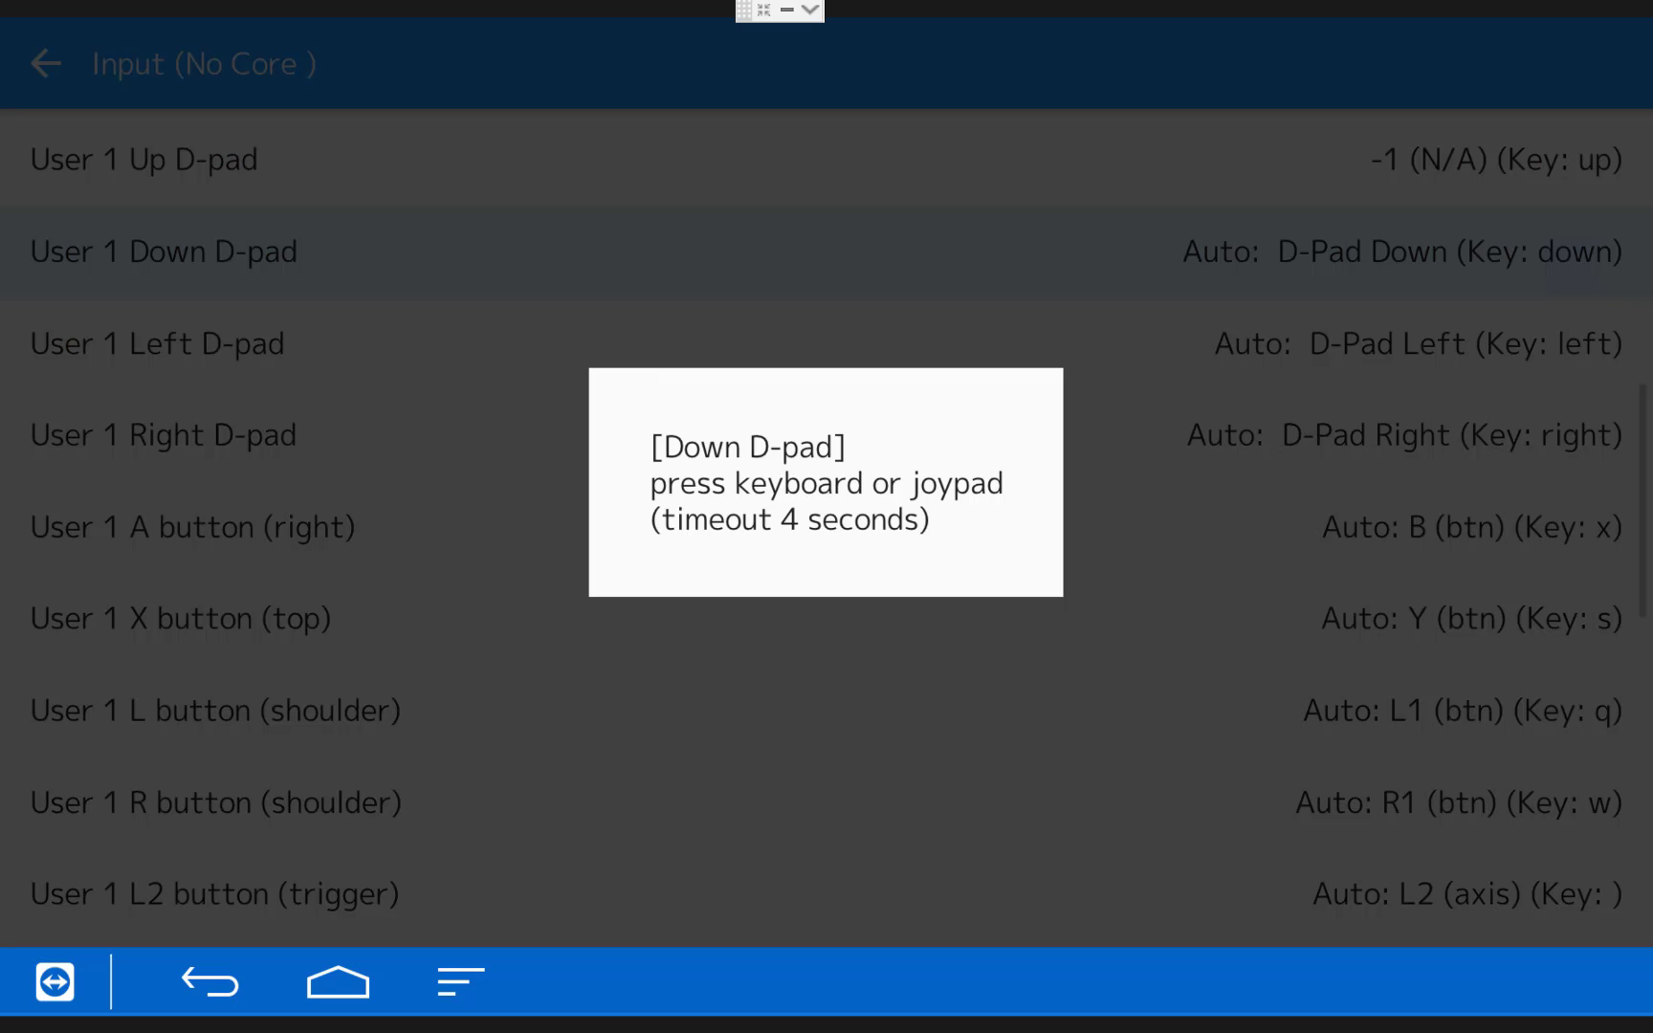
key(Down)
key(Return)
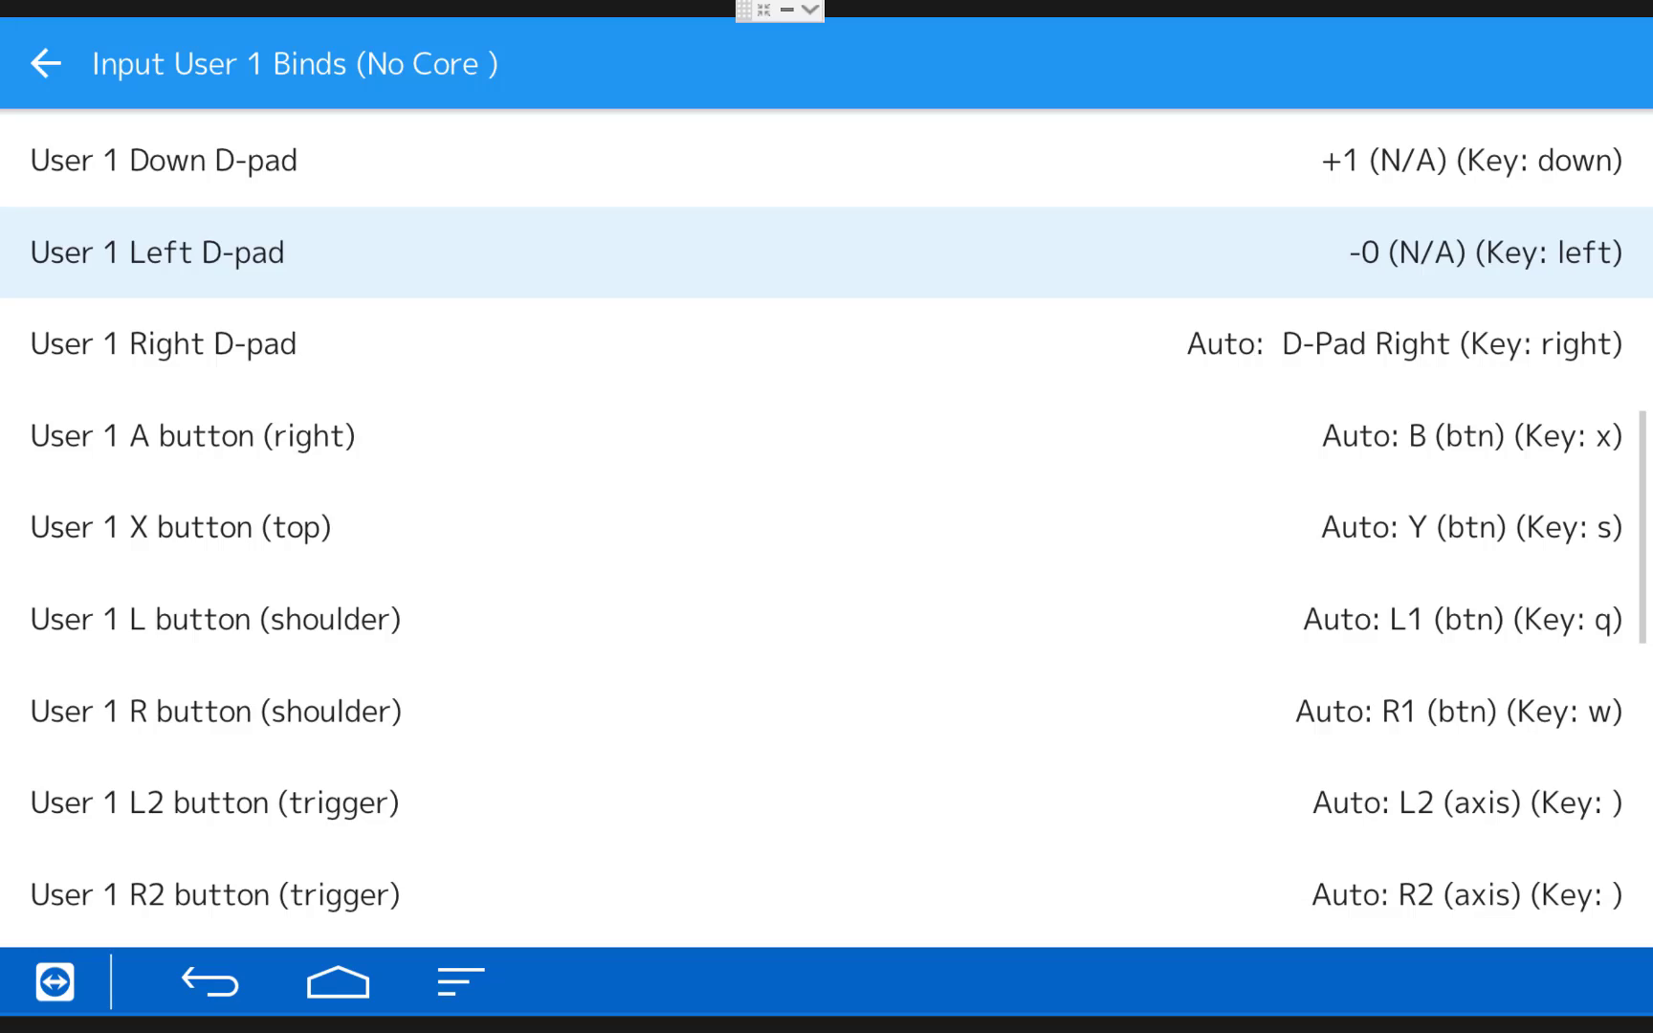
key(Down)
key(Return)
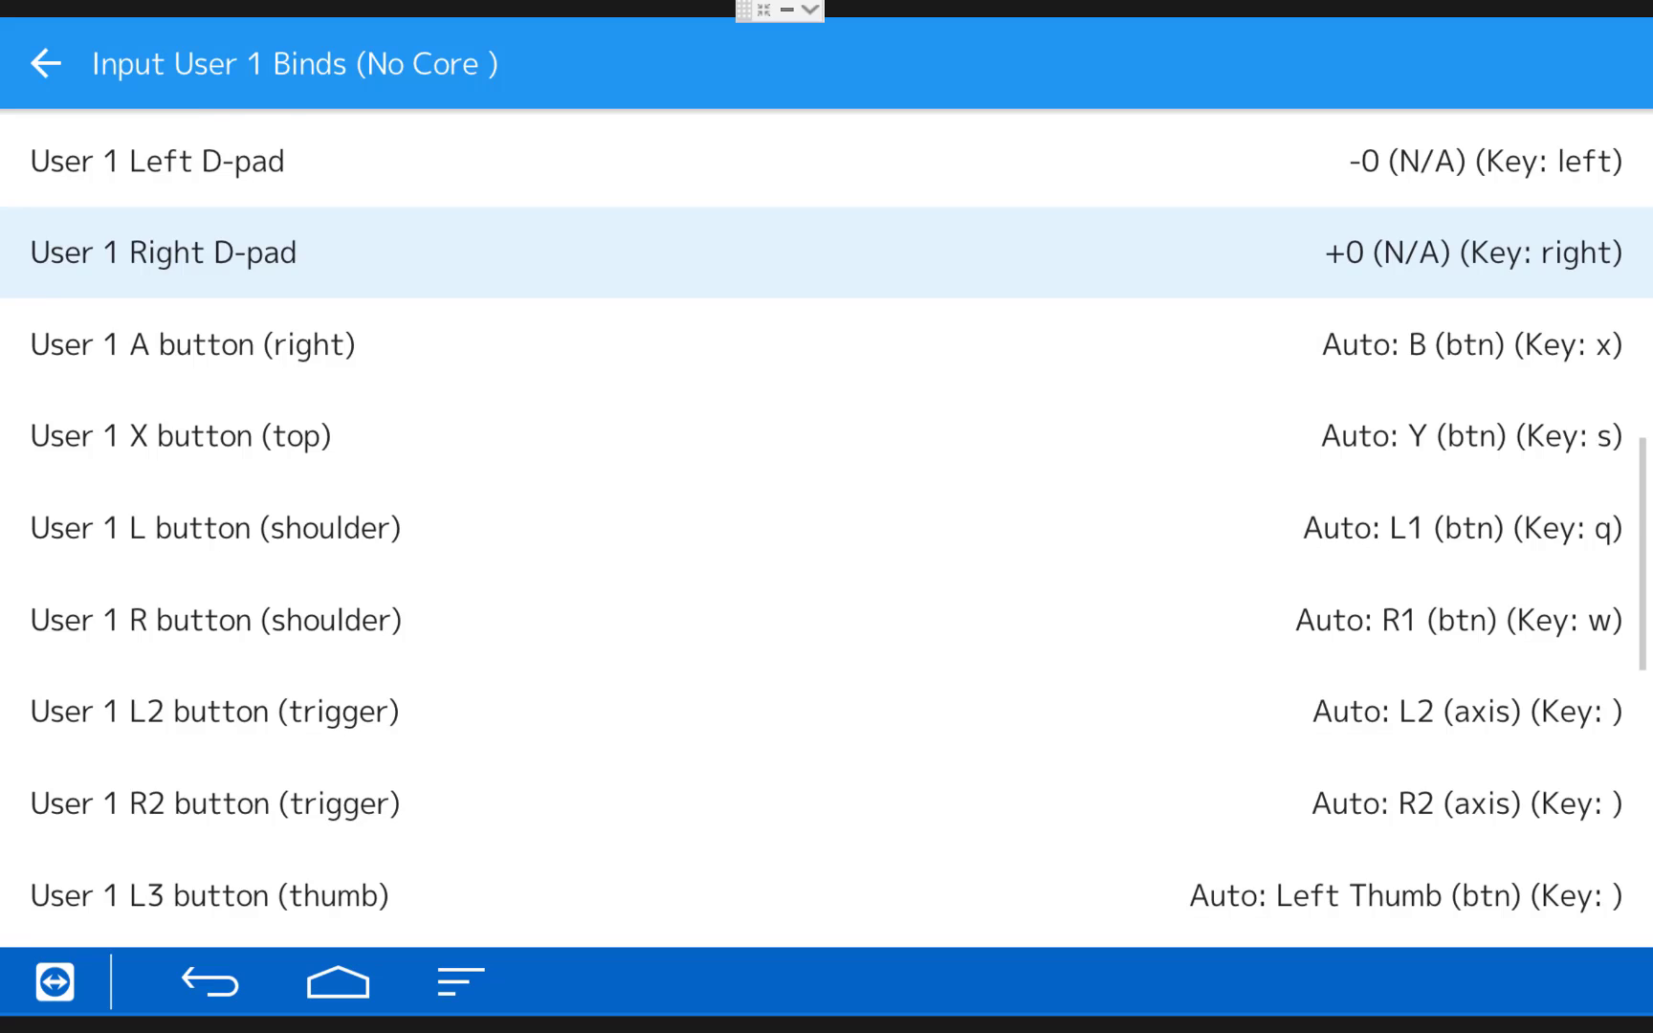
key(BackSpace)
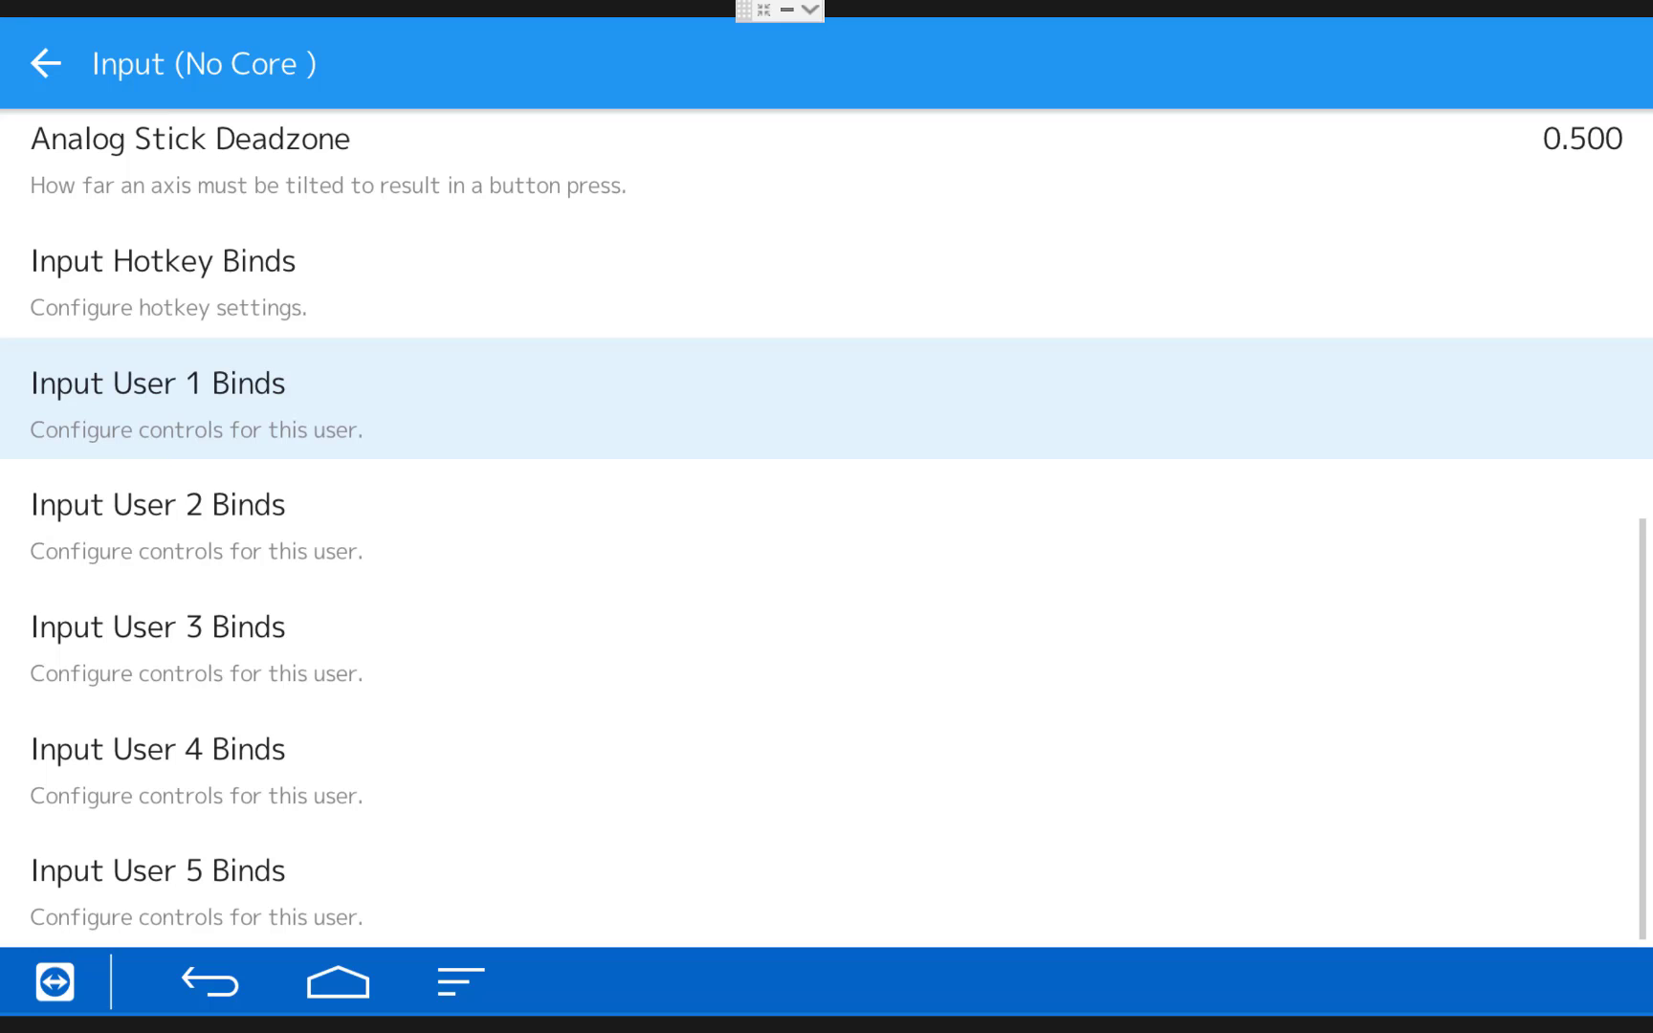
Step: Bind the Menu toggle hotkey to controller button 106 in Input Hotkey Binds, and return to the main settings list
key(Up)
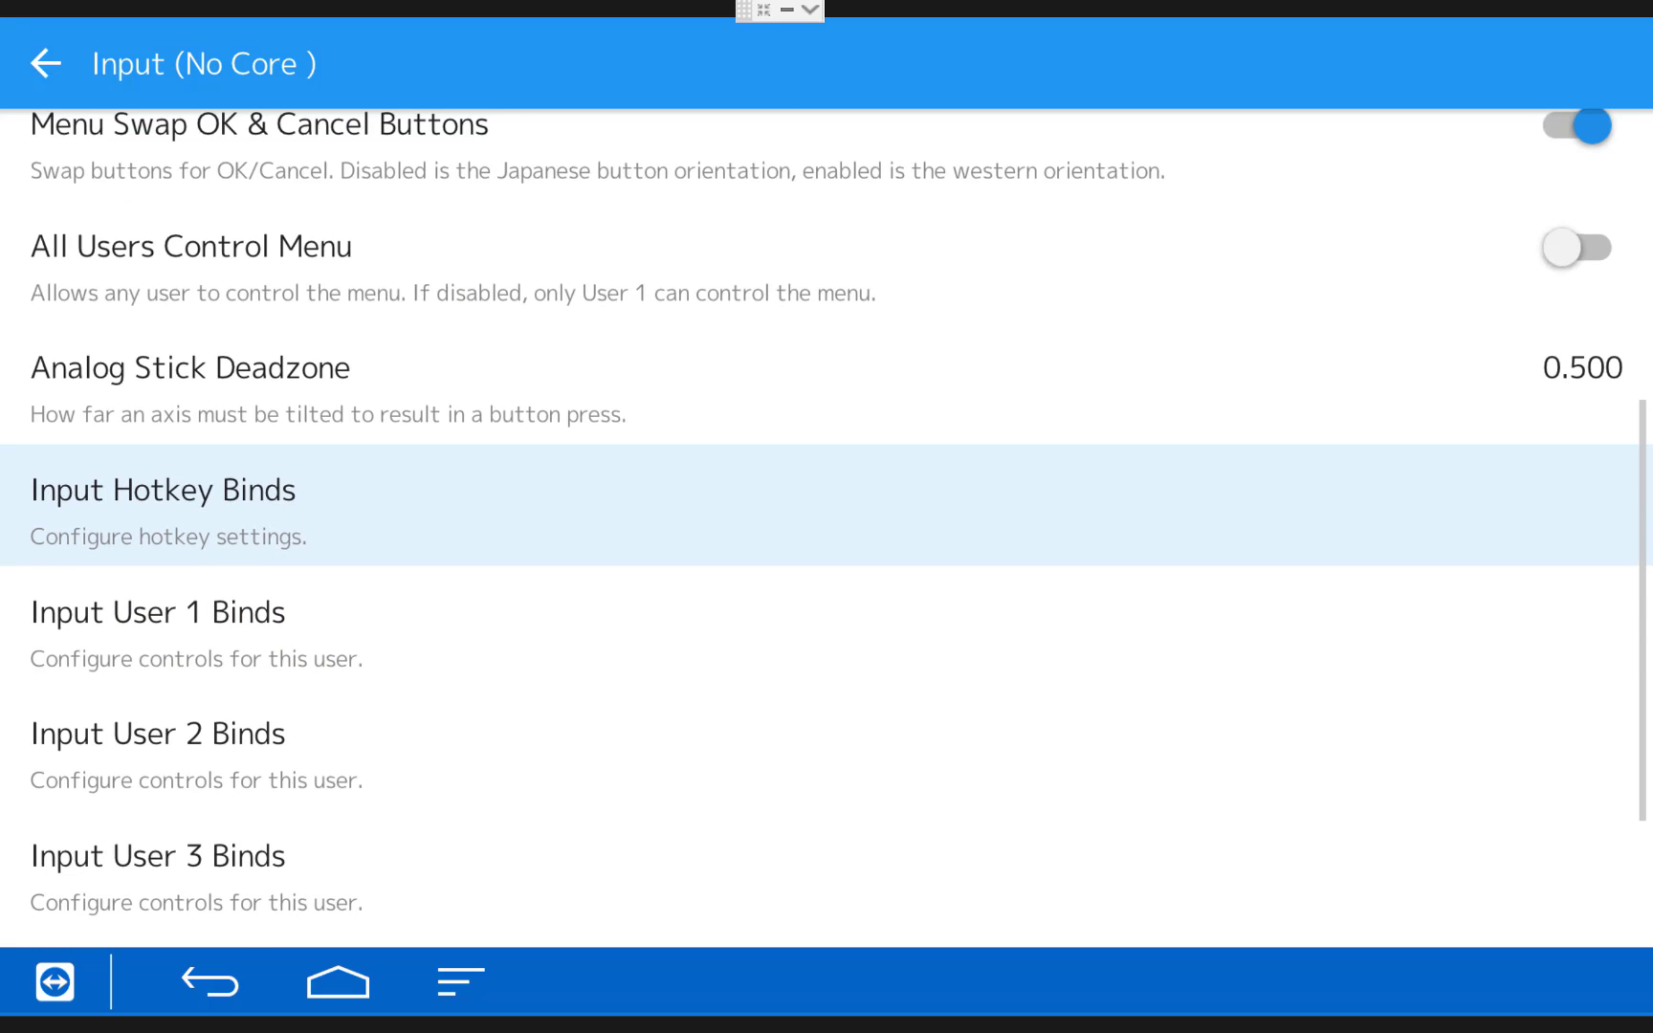
key(Return)
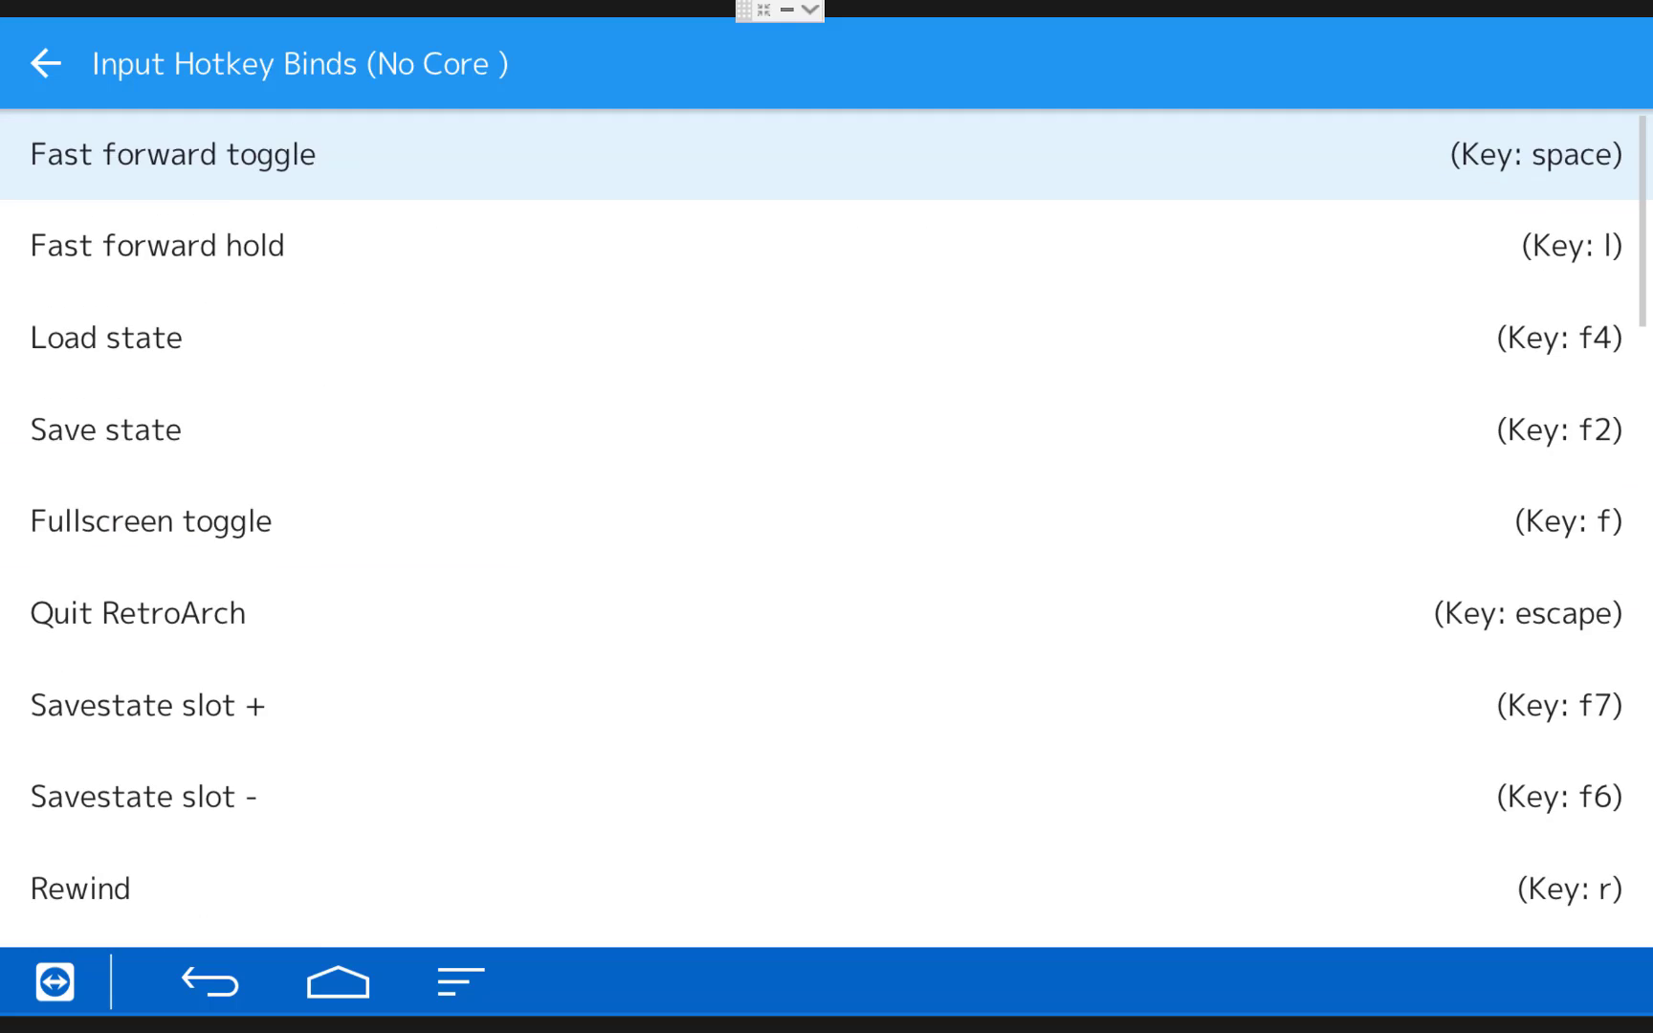
key(Down)
key(Down)
key(Down)
key(Down)
key(Down)
key(Down)
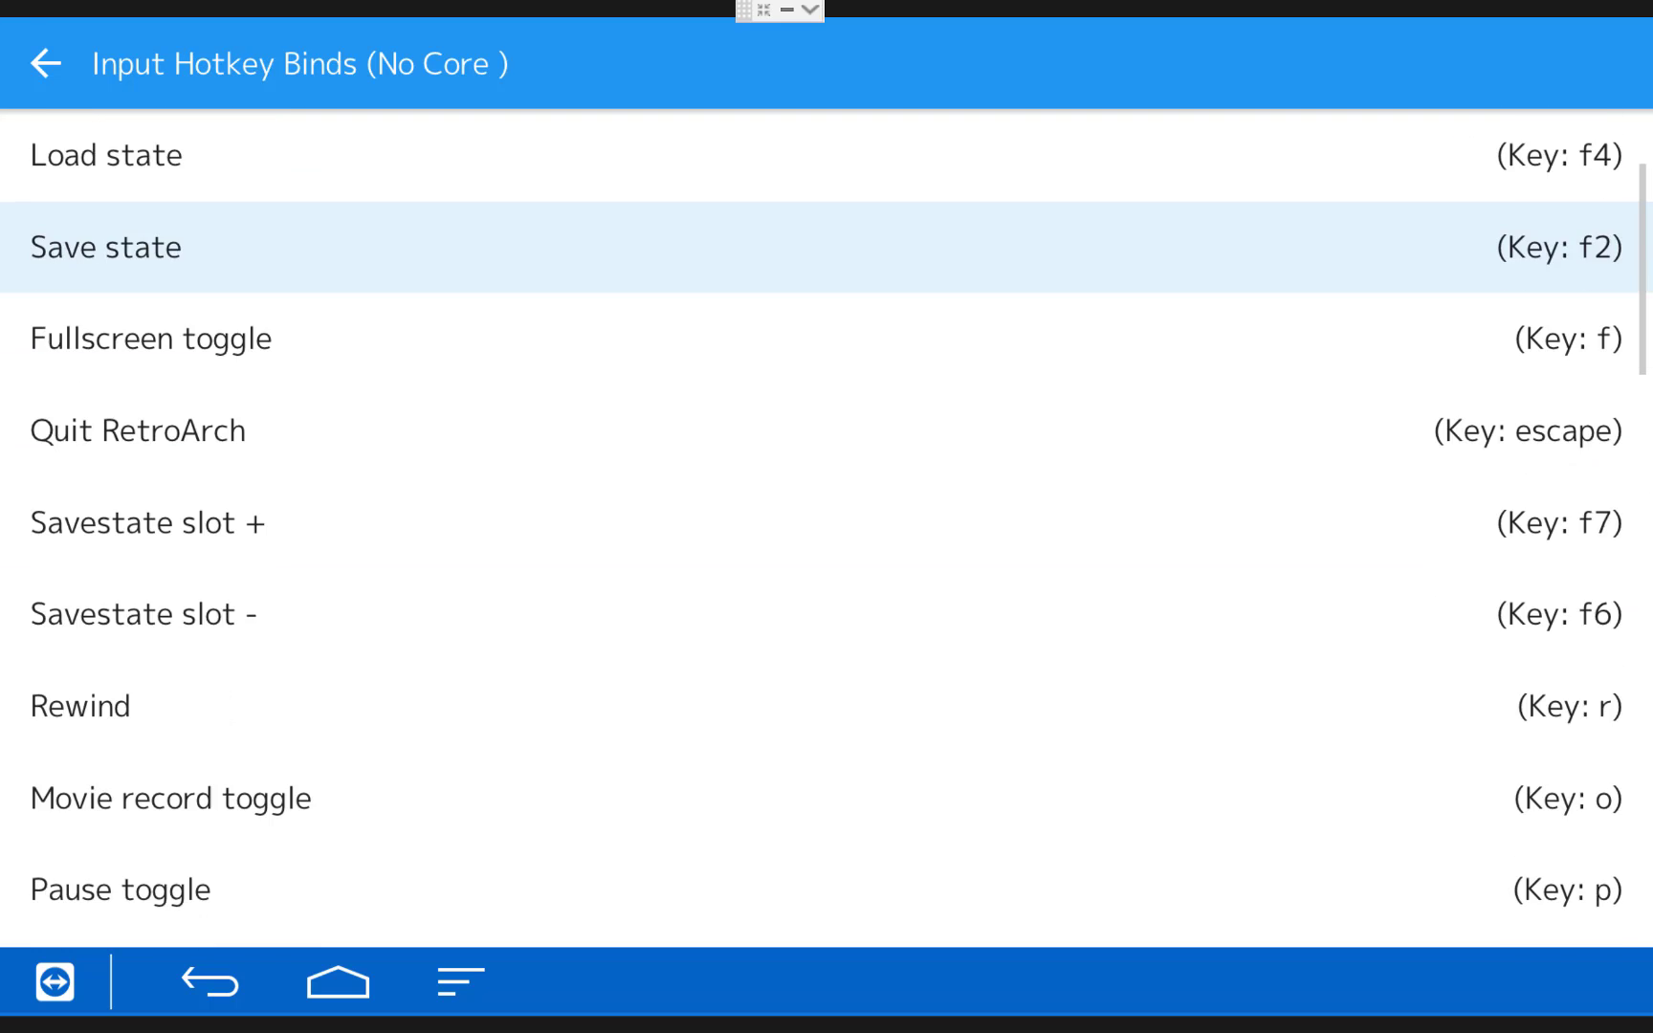
key(Down)
key(Down)
key(Down)
key(Down)
key(Down)
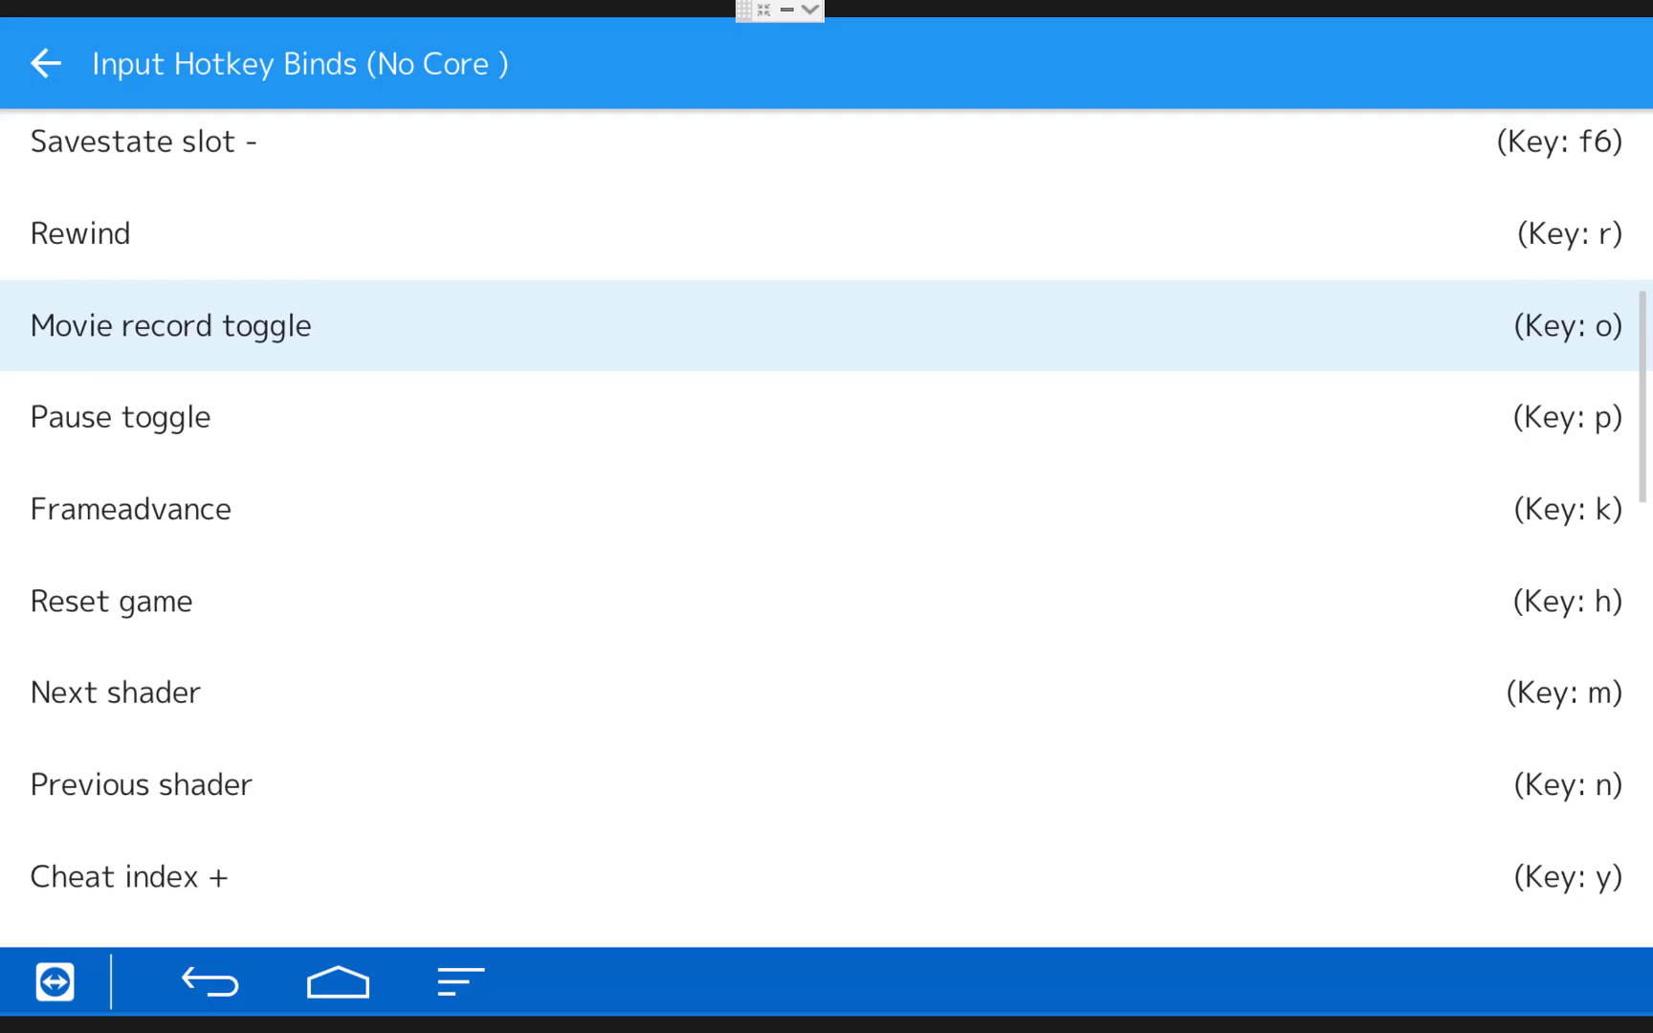
key(Down)
key(Down)
key(Down)
key(Down)
key(Down)
key(Down)
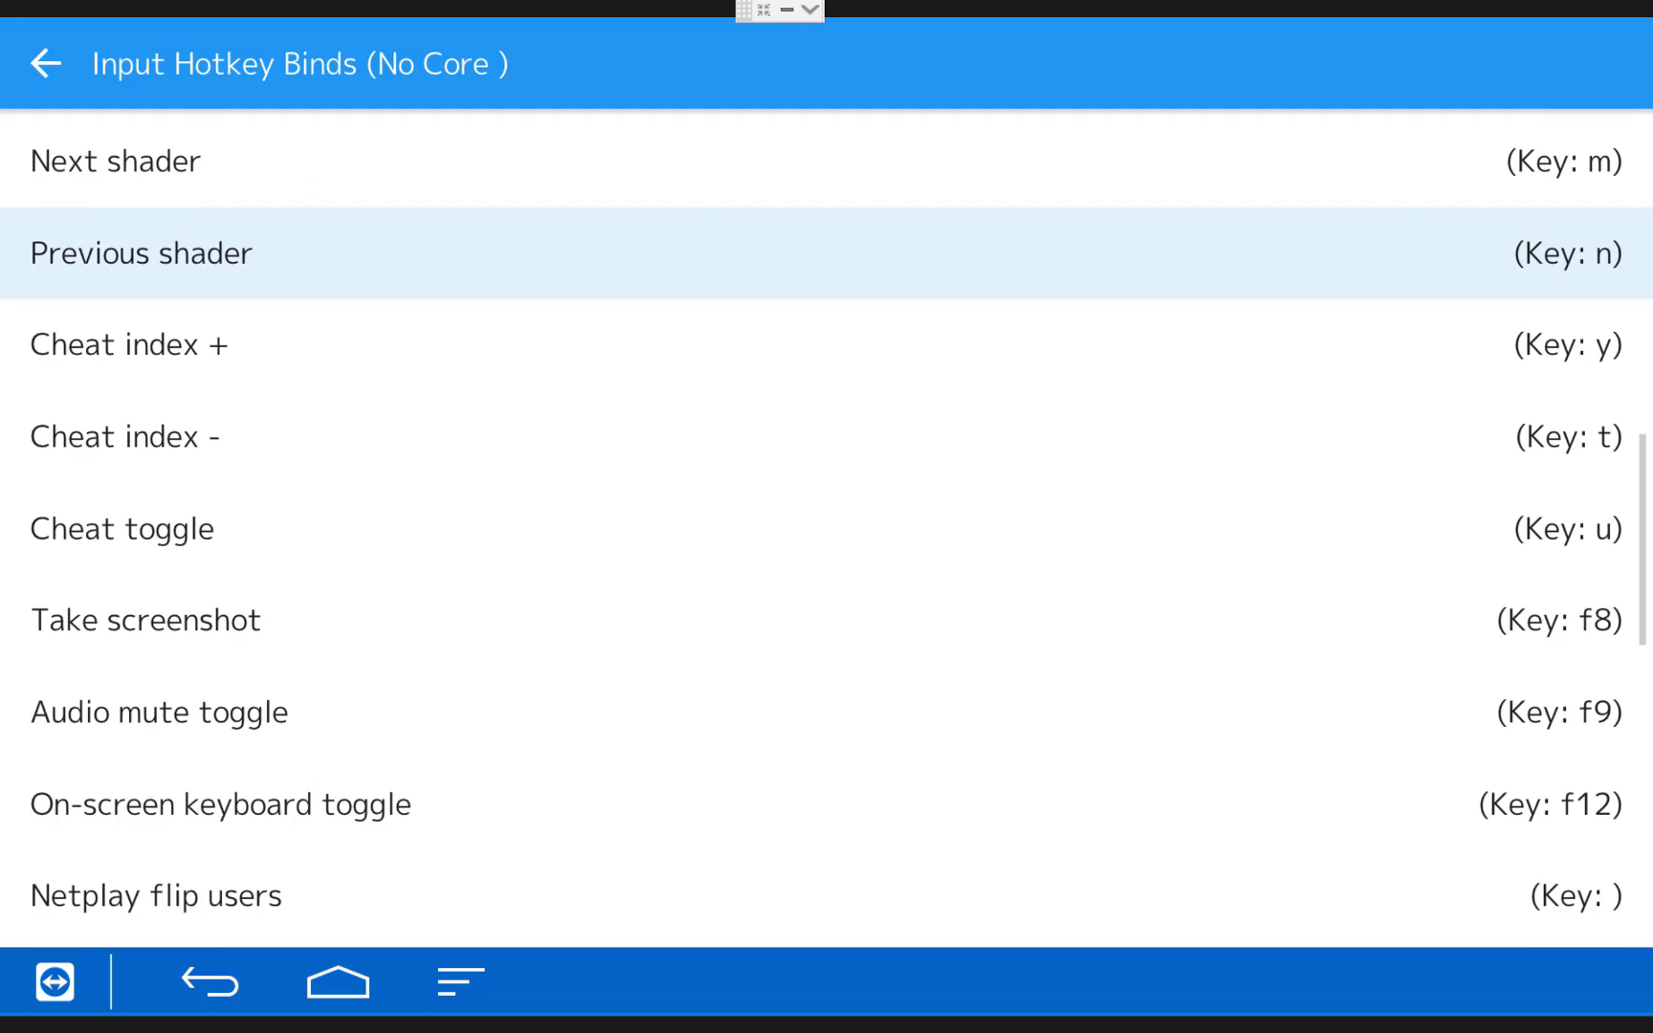
key(Down)
key(Down)
key(Down)
key(Down)
key(Down)
key(Down)
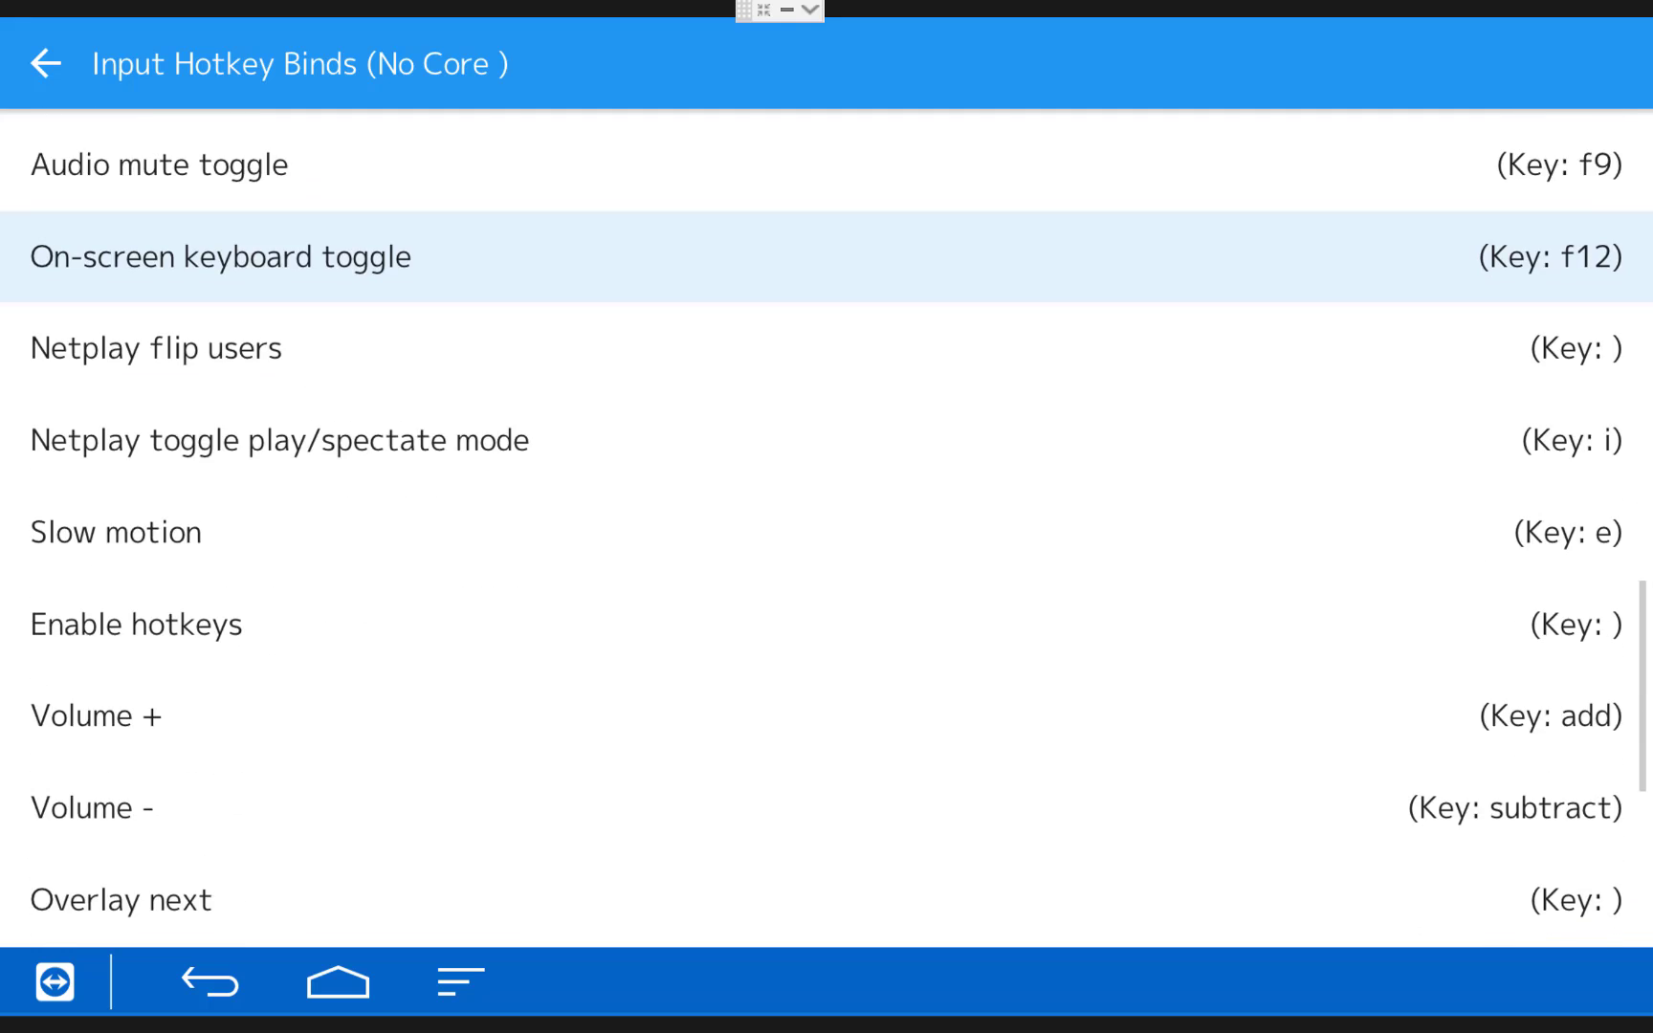
key(Down)
key(Down)
key(Down)
key(Down)
key(Down)
key(Down)
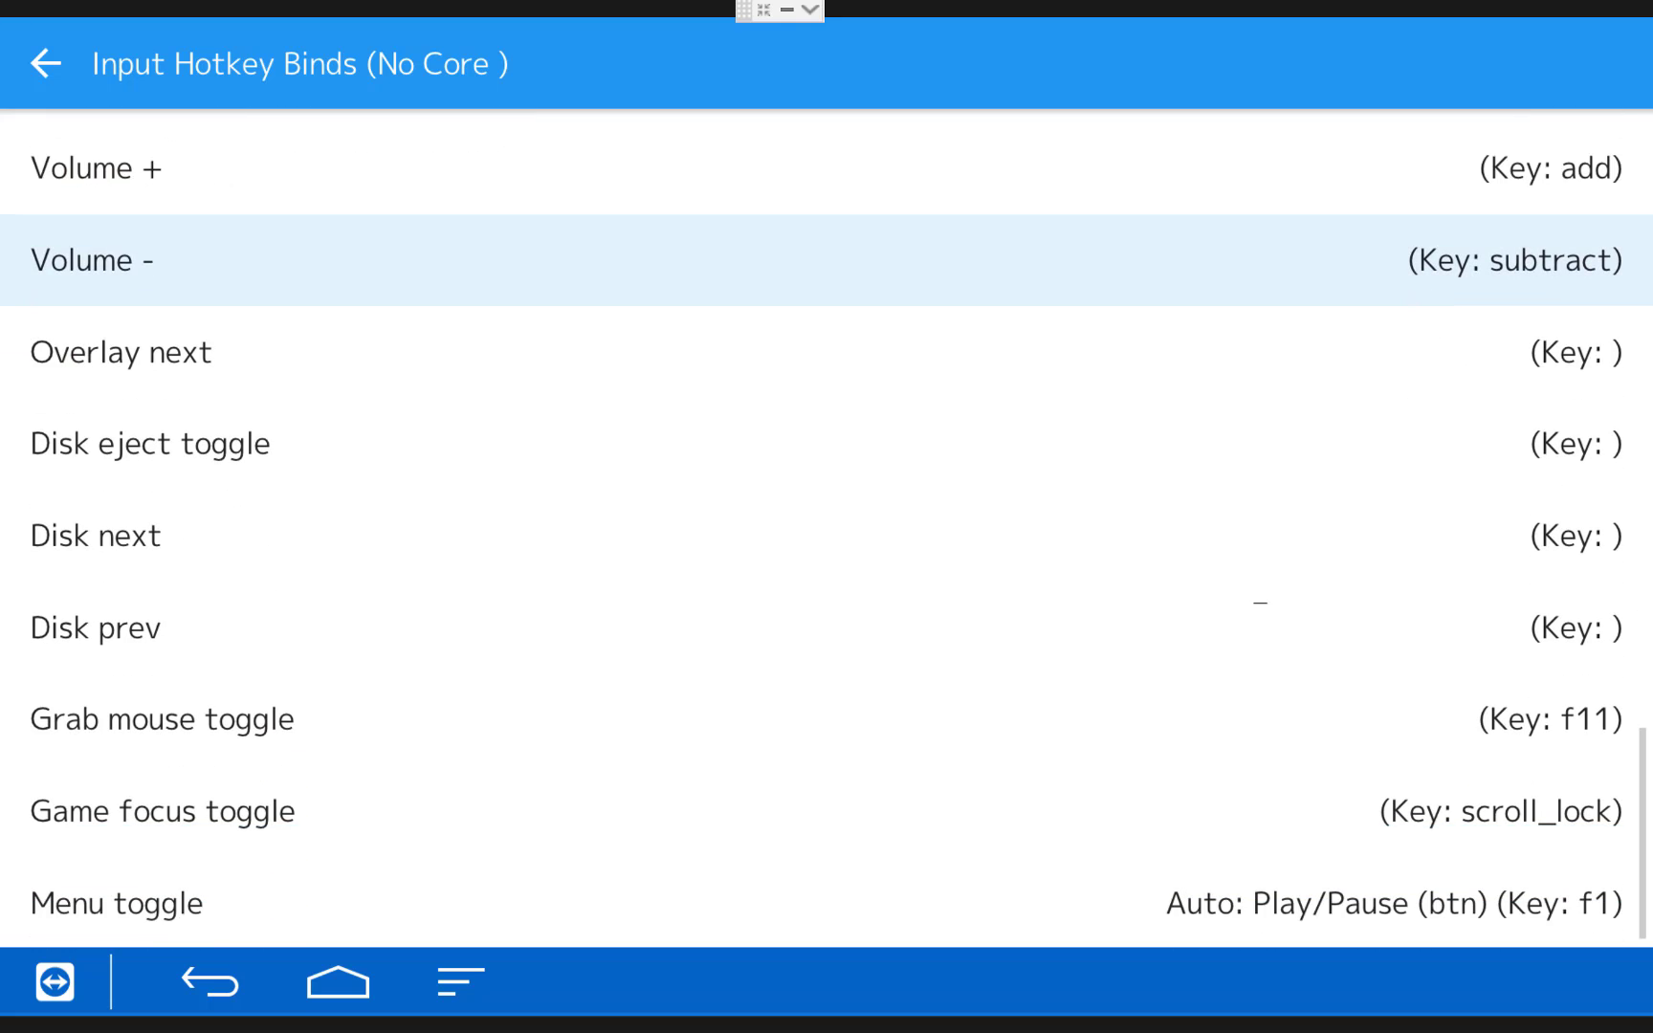
key(Down)
key(Down)
key(Down)
key(Down)
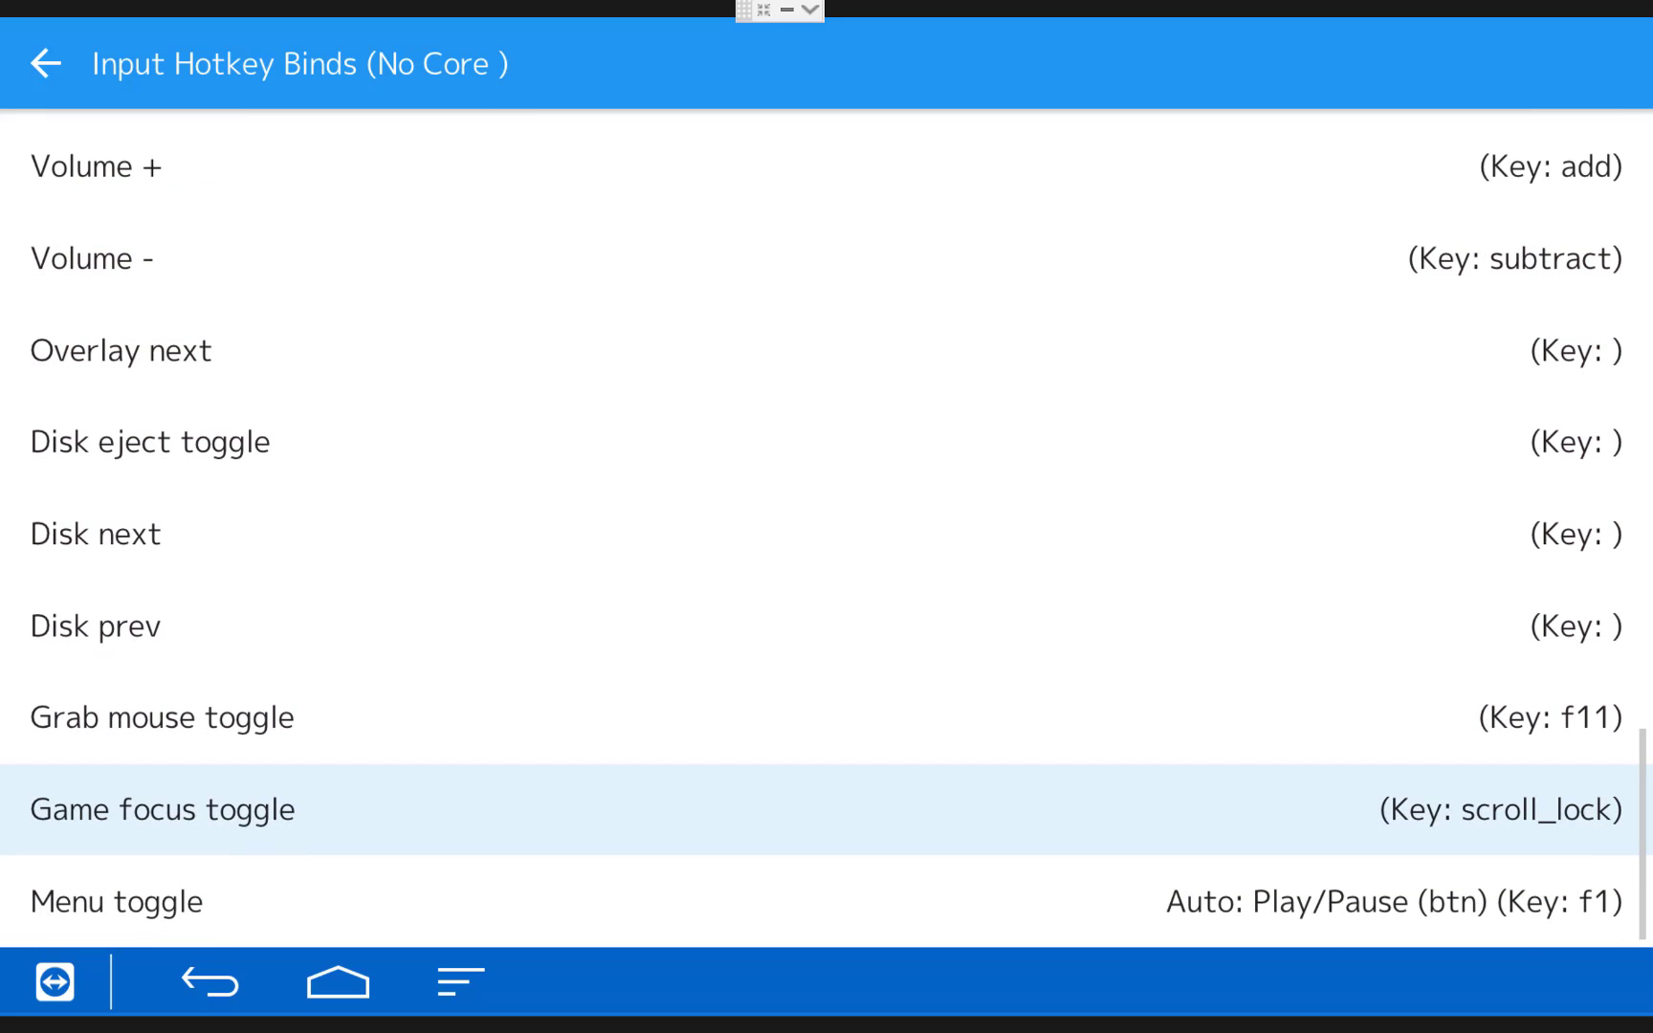
key(Return)
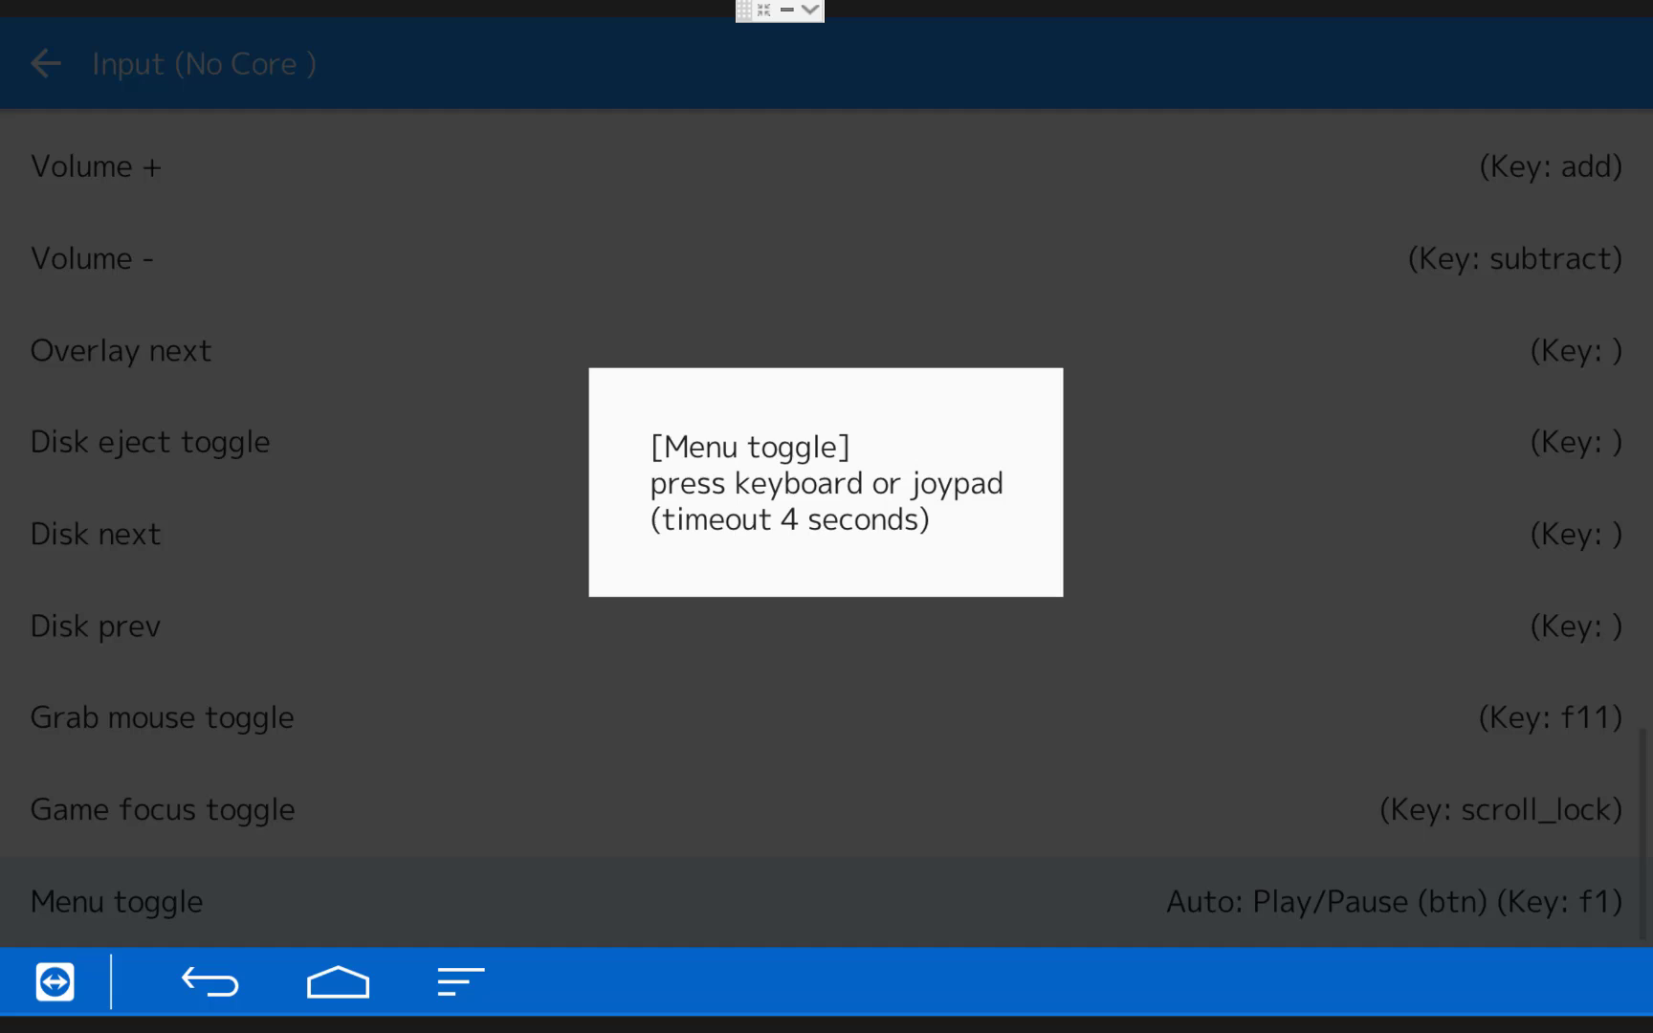
key(space)
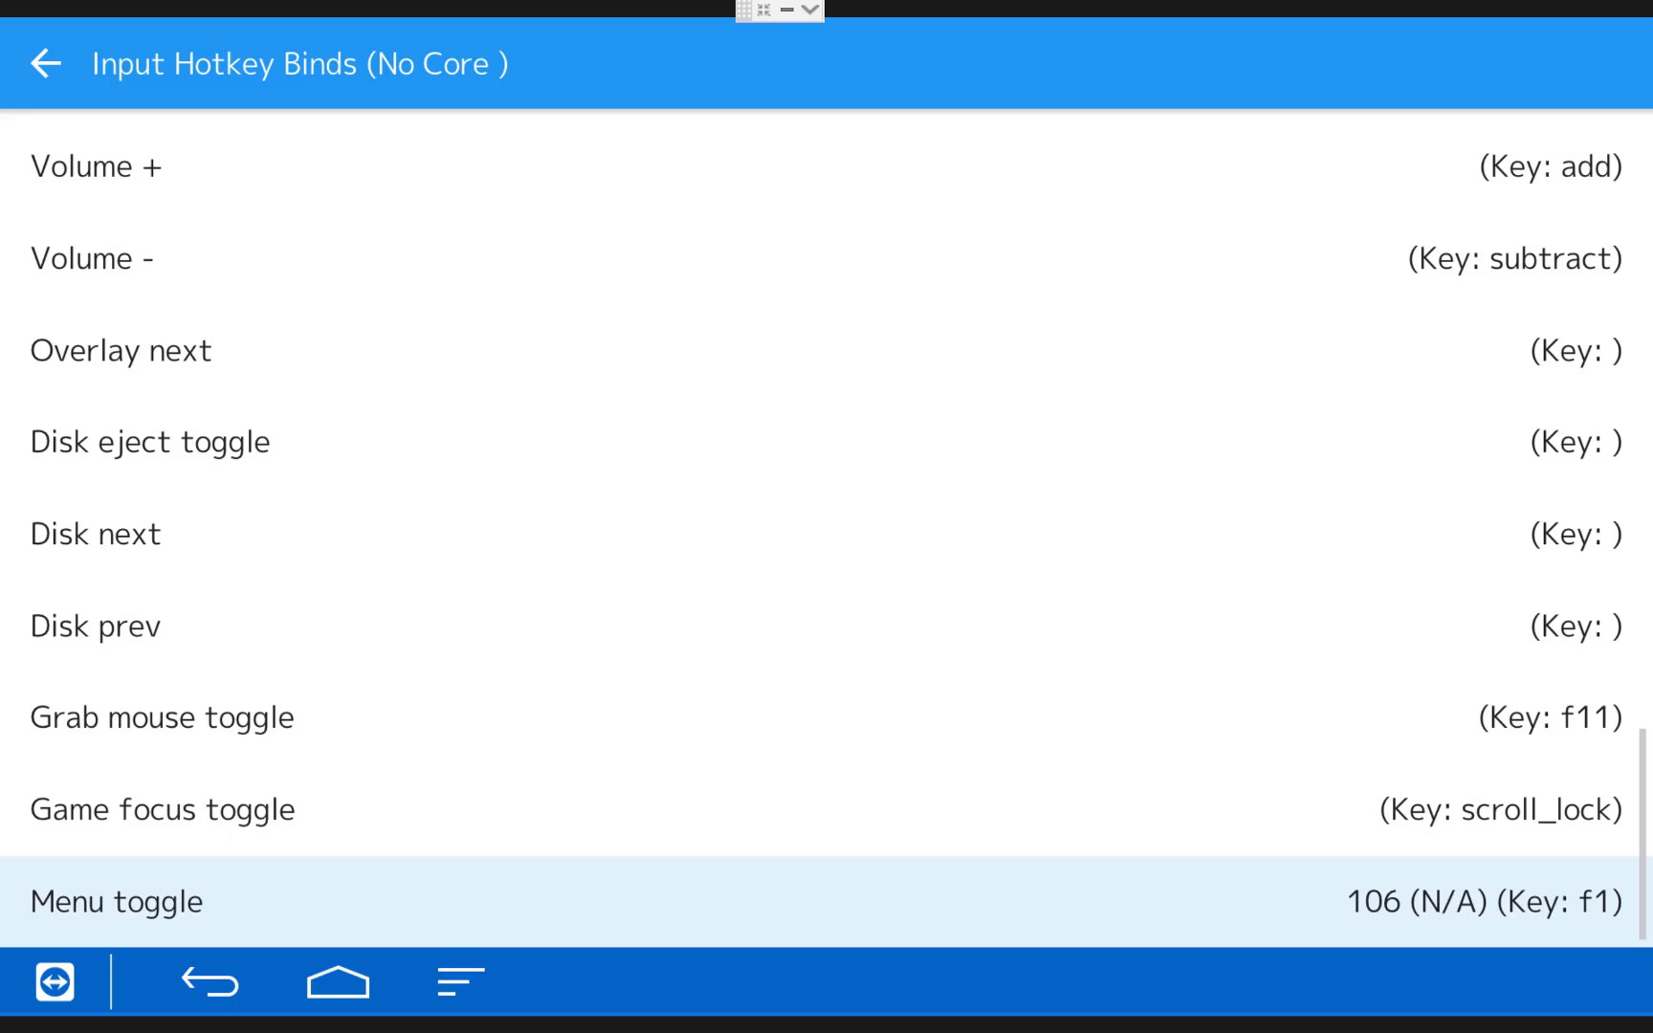
key(BackSpace)
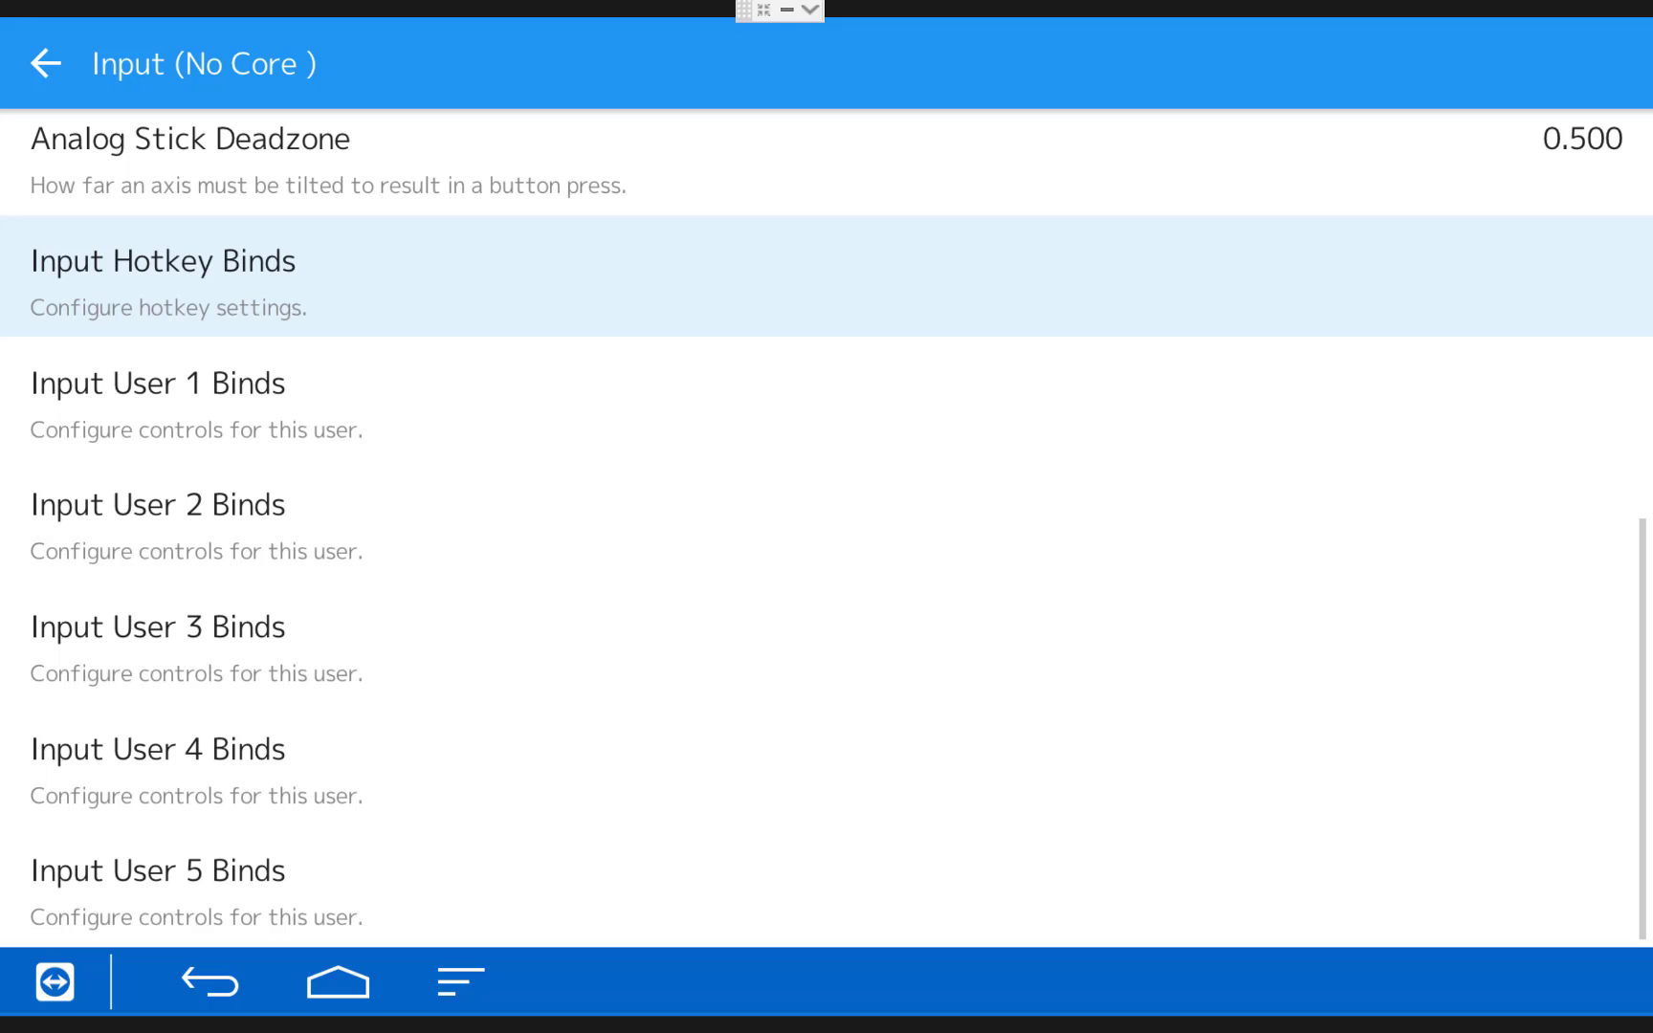
key(BackSpace)
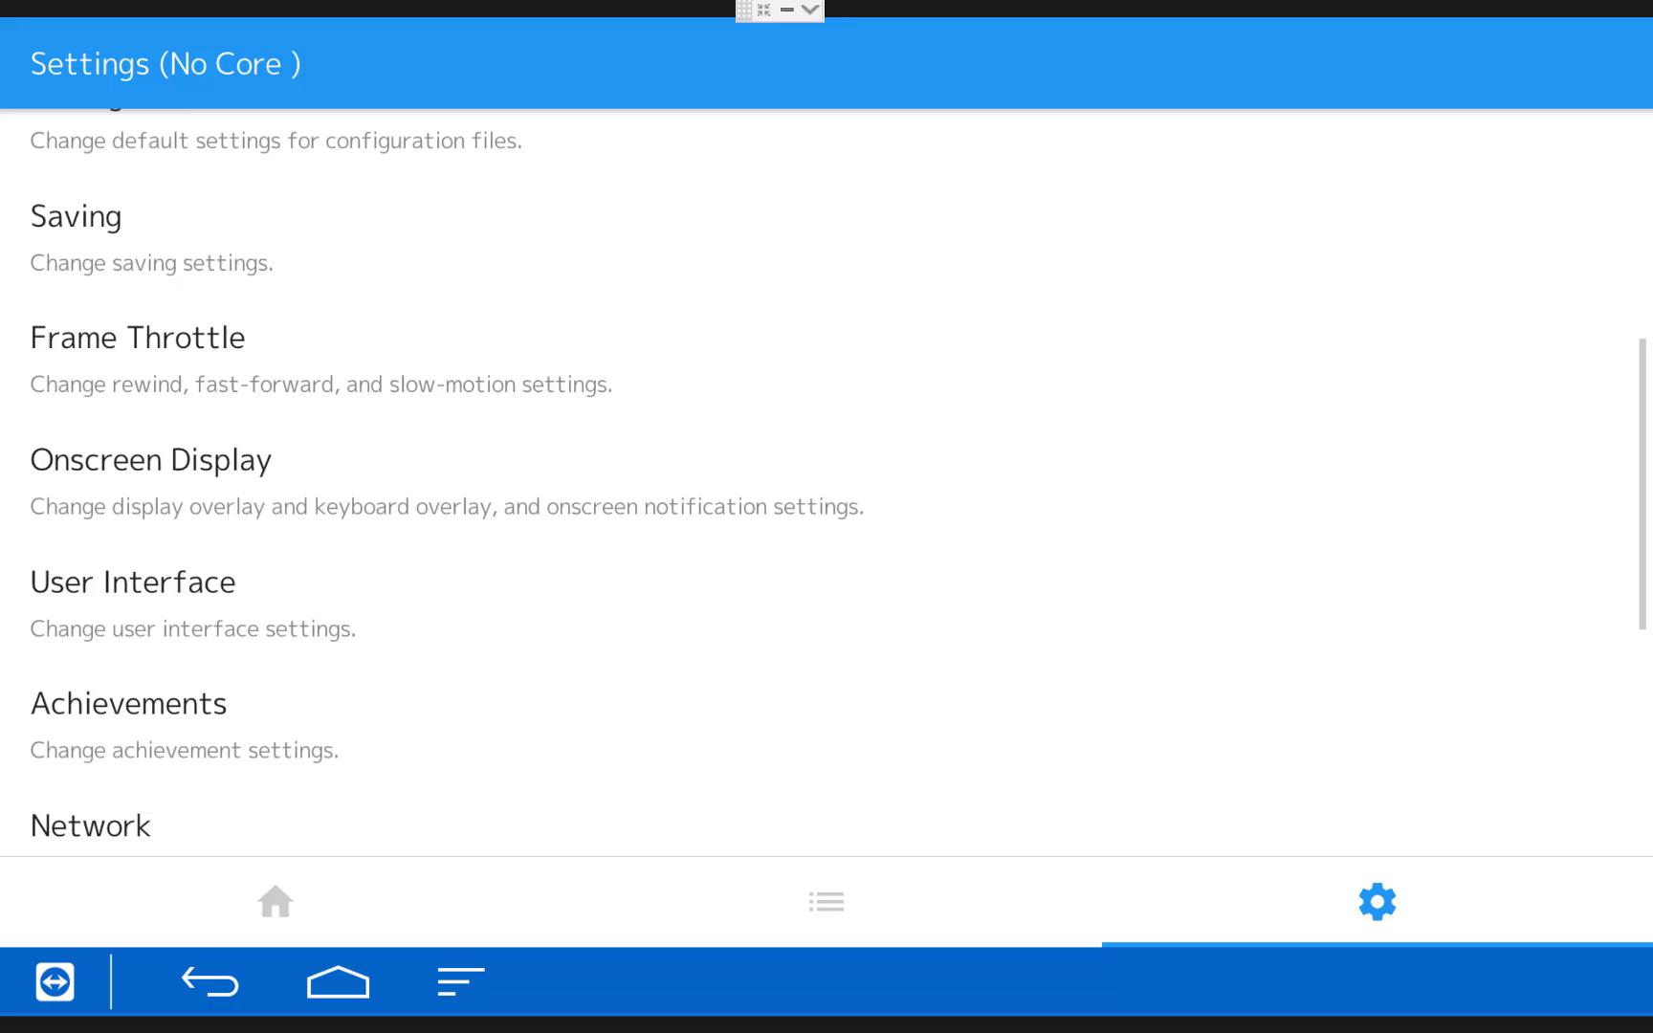
Step: Turn off Display Overlay in the Onscreen Overlay settings under Onscreen Display, and return to the settings list
key(Up)
key(Up)
key(Down)
key(Down)
key(Down)
key(Down)
key(Down)
key(Down)
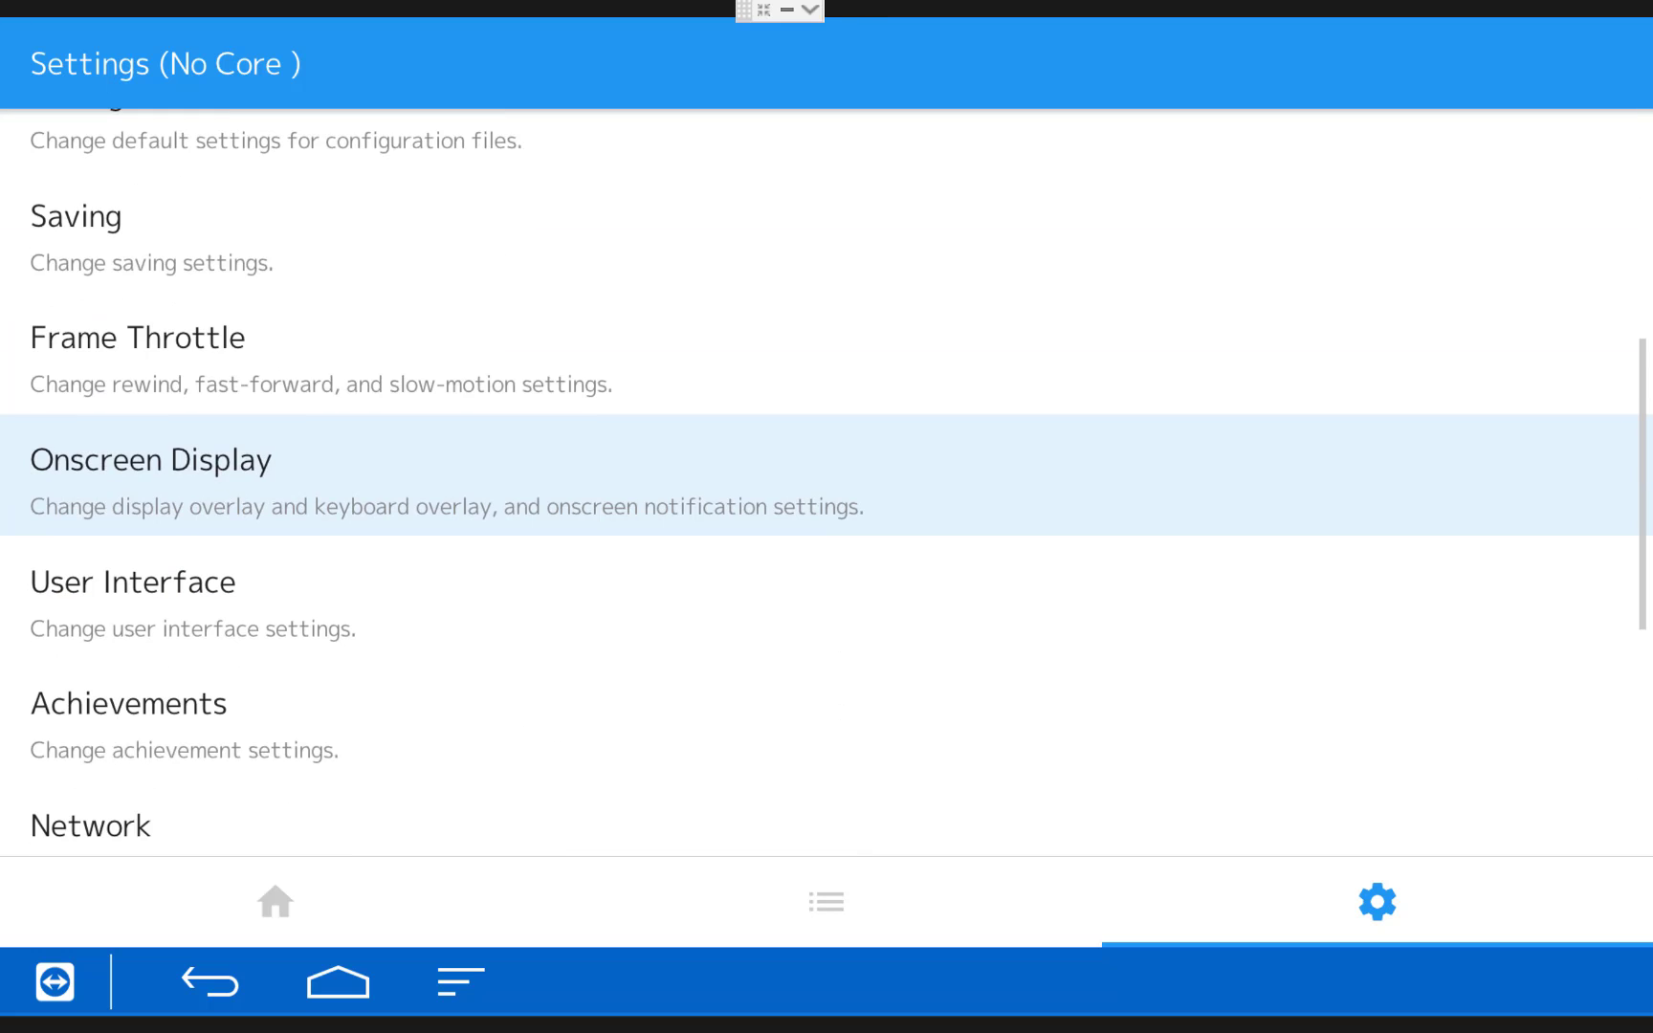
key(Return)
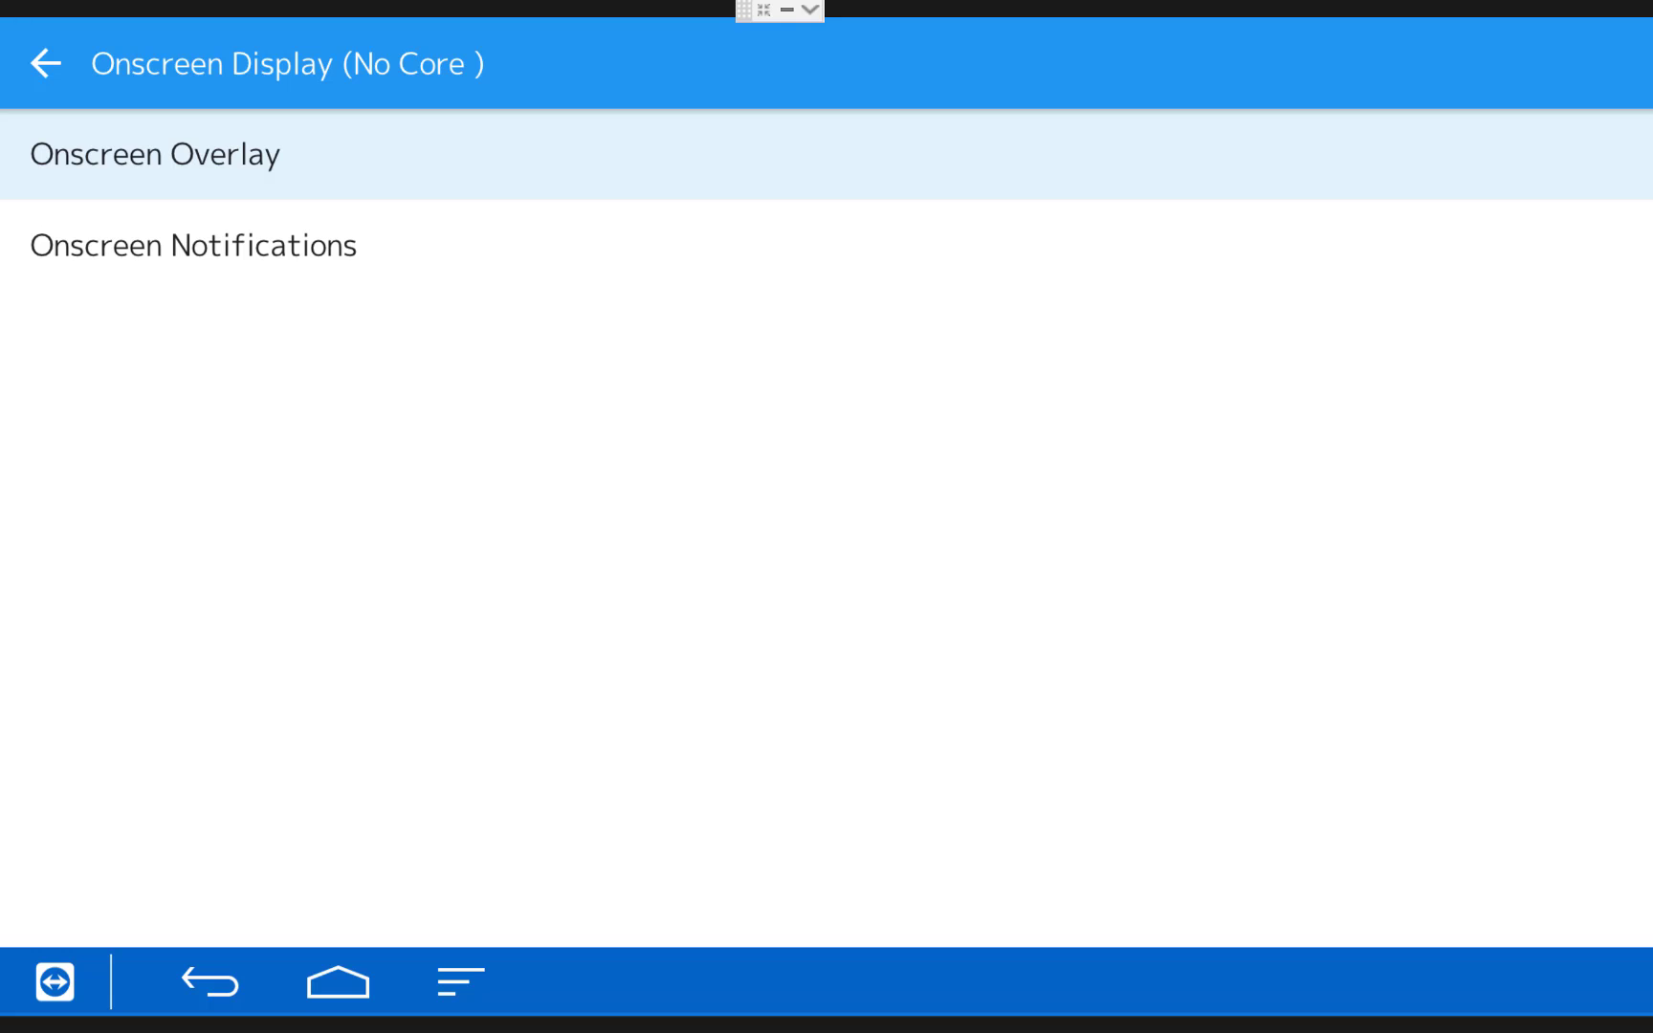
key(Return)
key(Return)
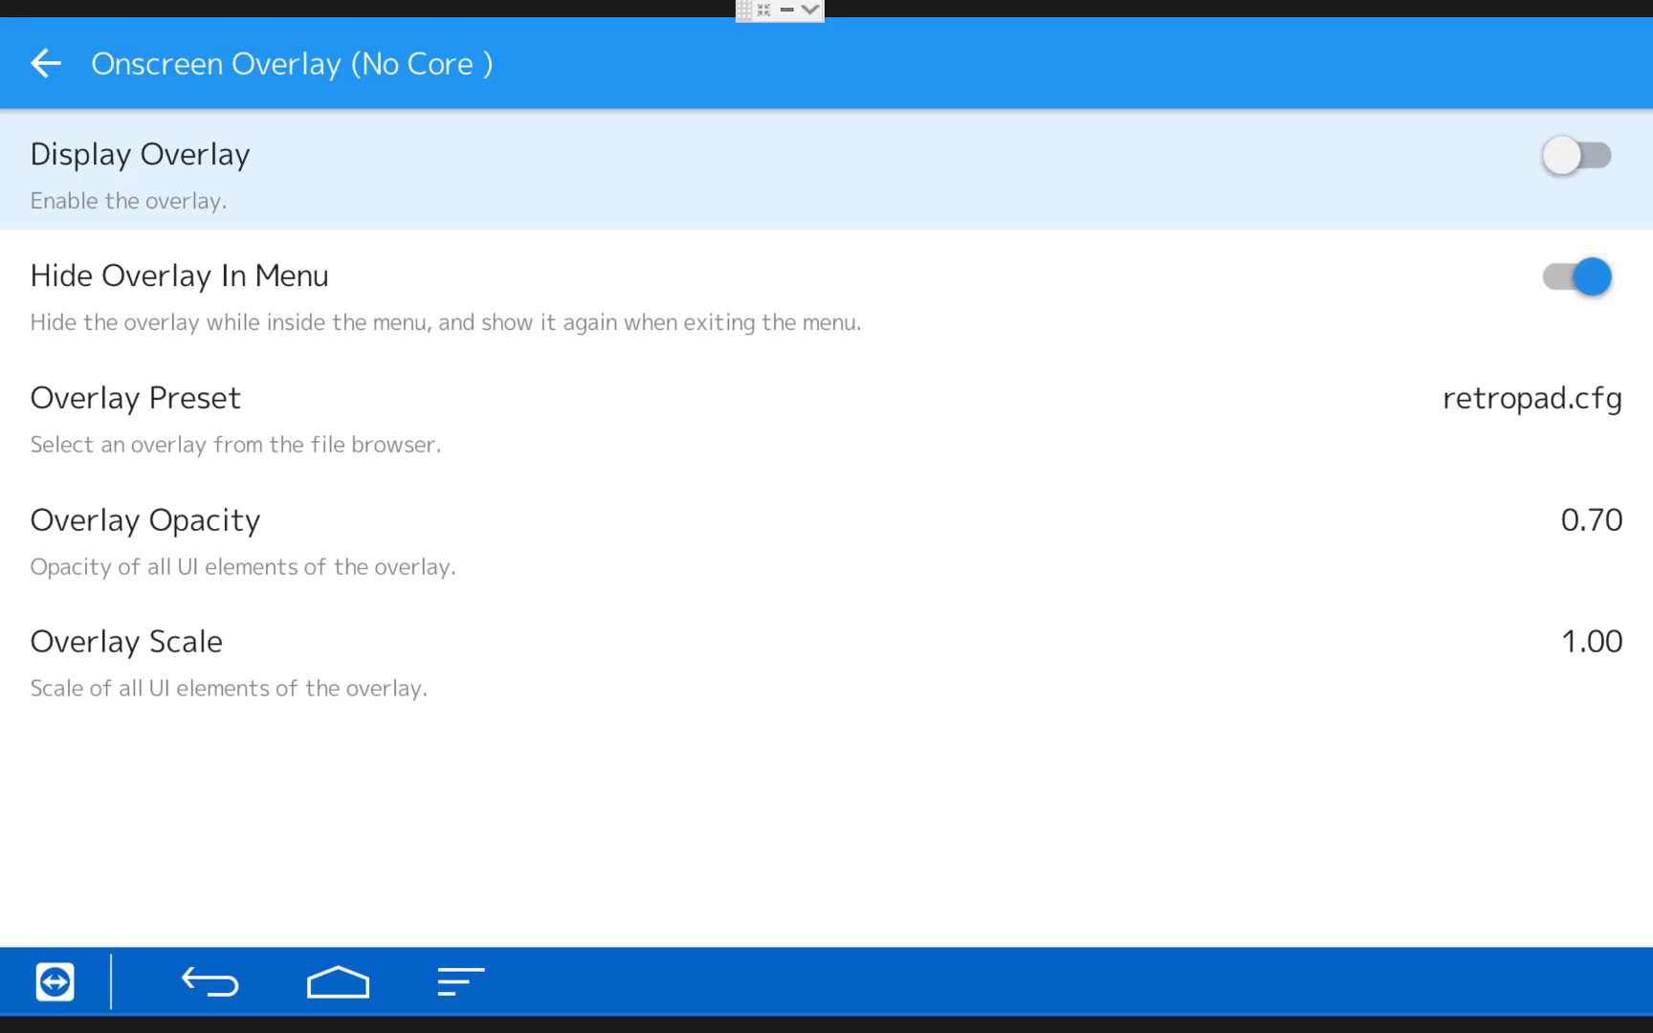
key(BackSpace)
key(BackSpace)
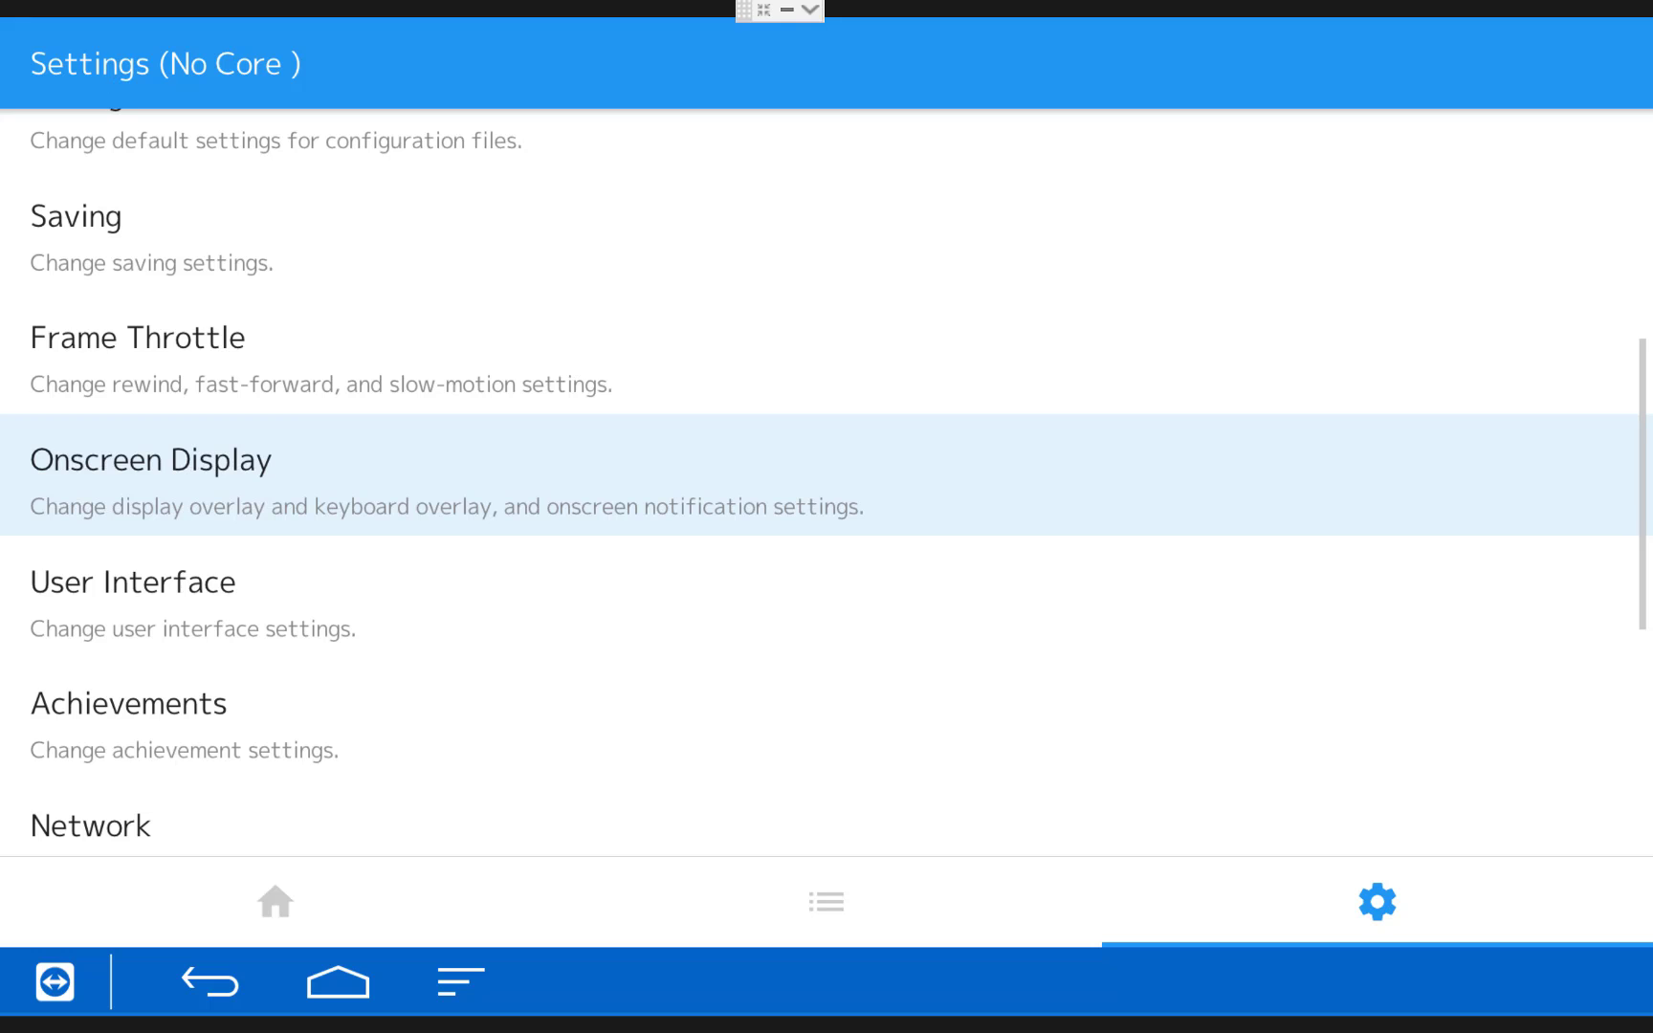
Step: Open the Core Updater from the main menu and select the Atari 2600 (Stella) core
key(Left)
key(Left)
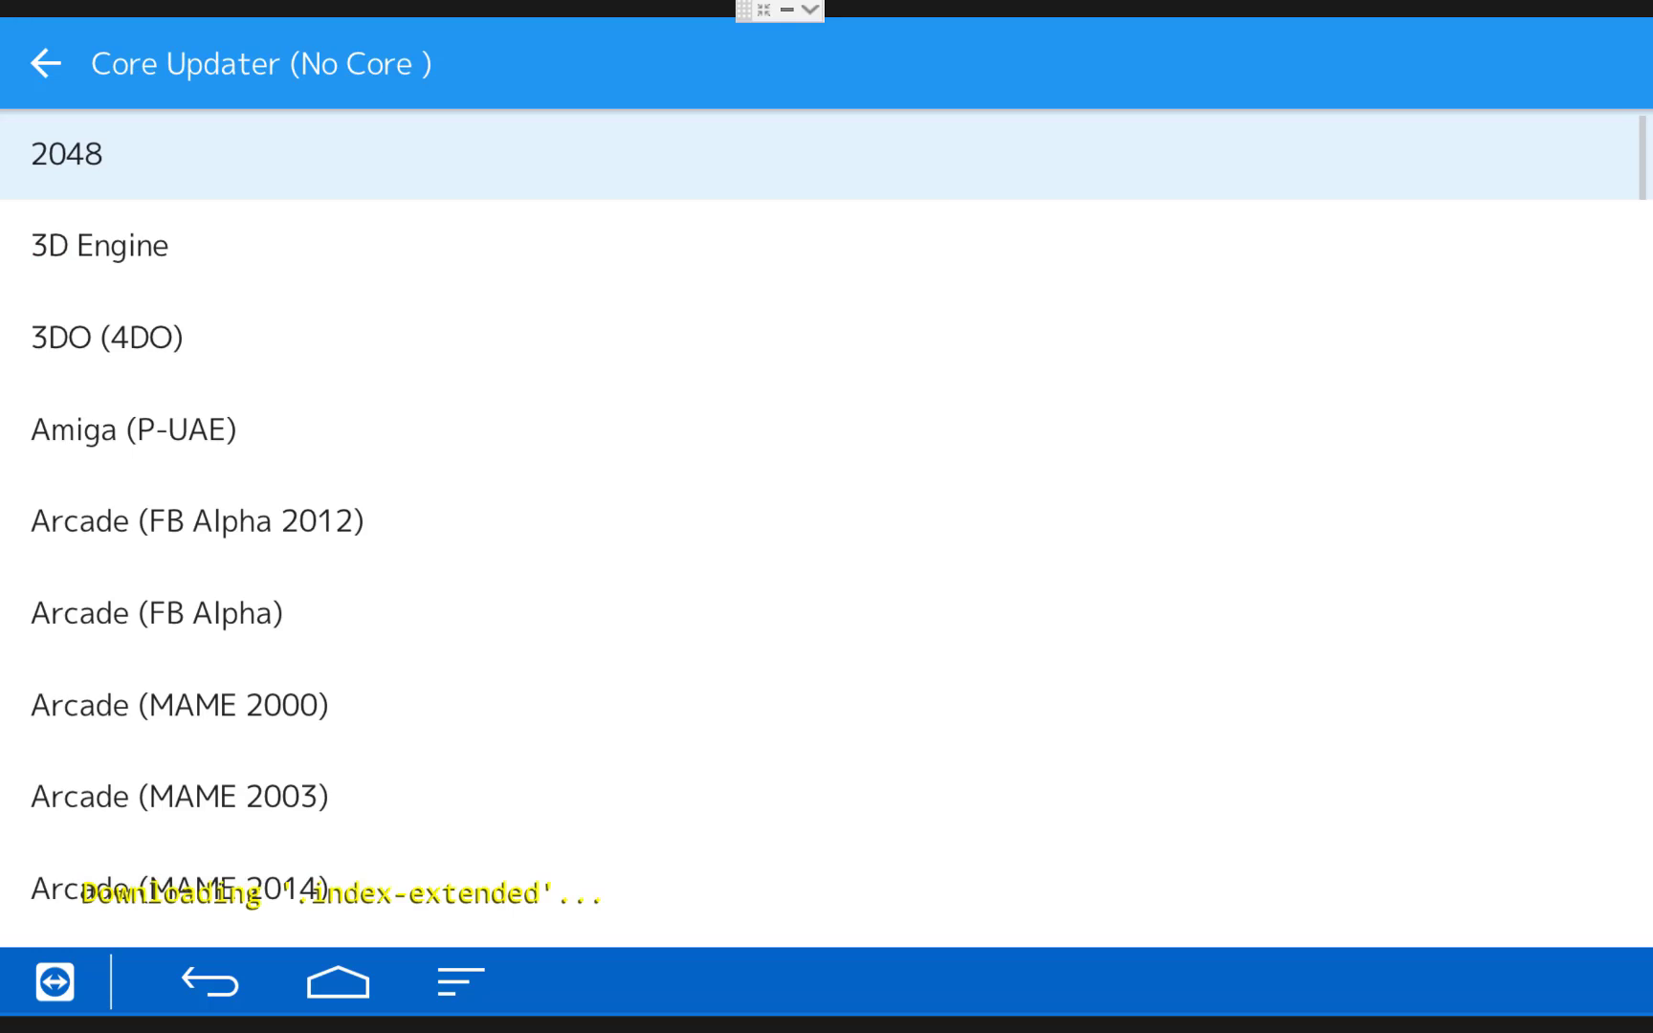
key(Down)
key(Down)
key(Down)
key(Down)
key(Down)
key(Down)
key(Down)
key(Down)
key(Down)
key(Down)
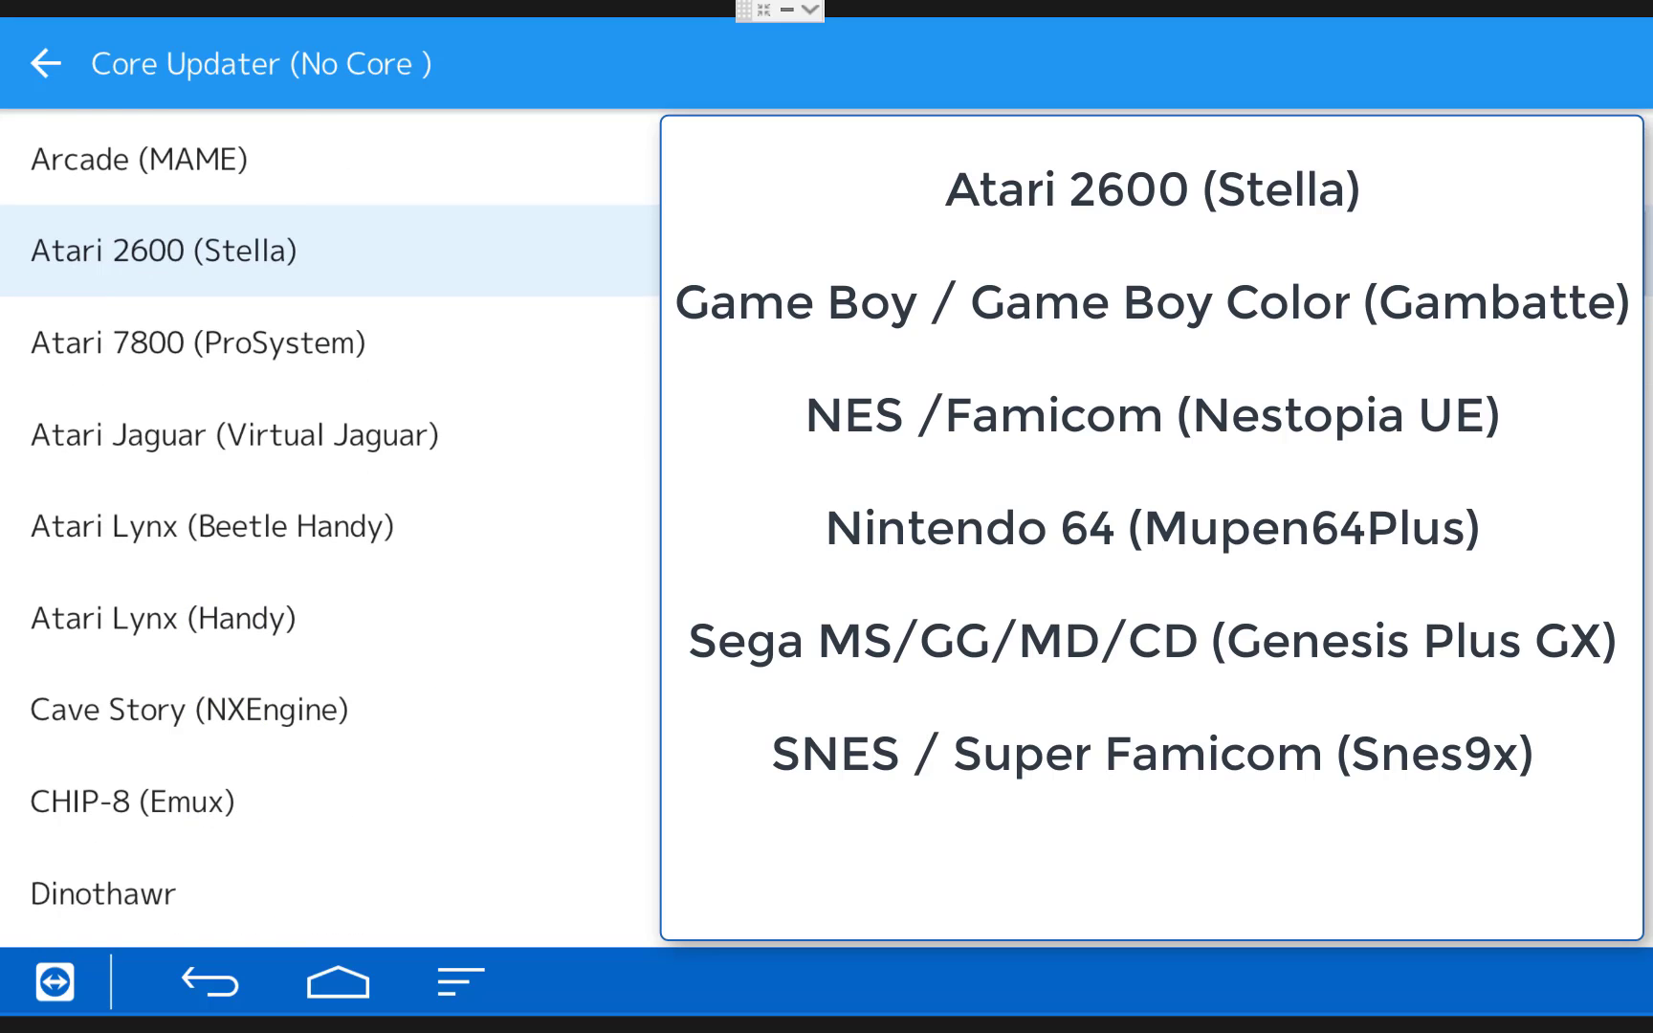
Step: Download the Game Boy / Game Boy Color (Gambatte) core
key(Down)
key(Down)
key(Down)
key(Down)
key(Down)
key(Down)
key(Down)
key(Down)
key(Down)
key(Down)
key(Down)
key(Return)
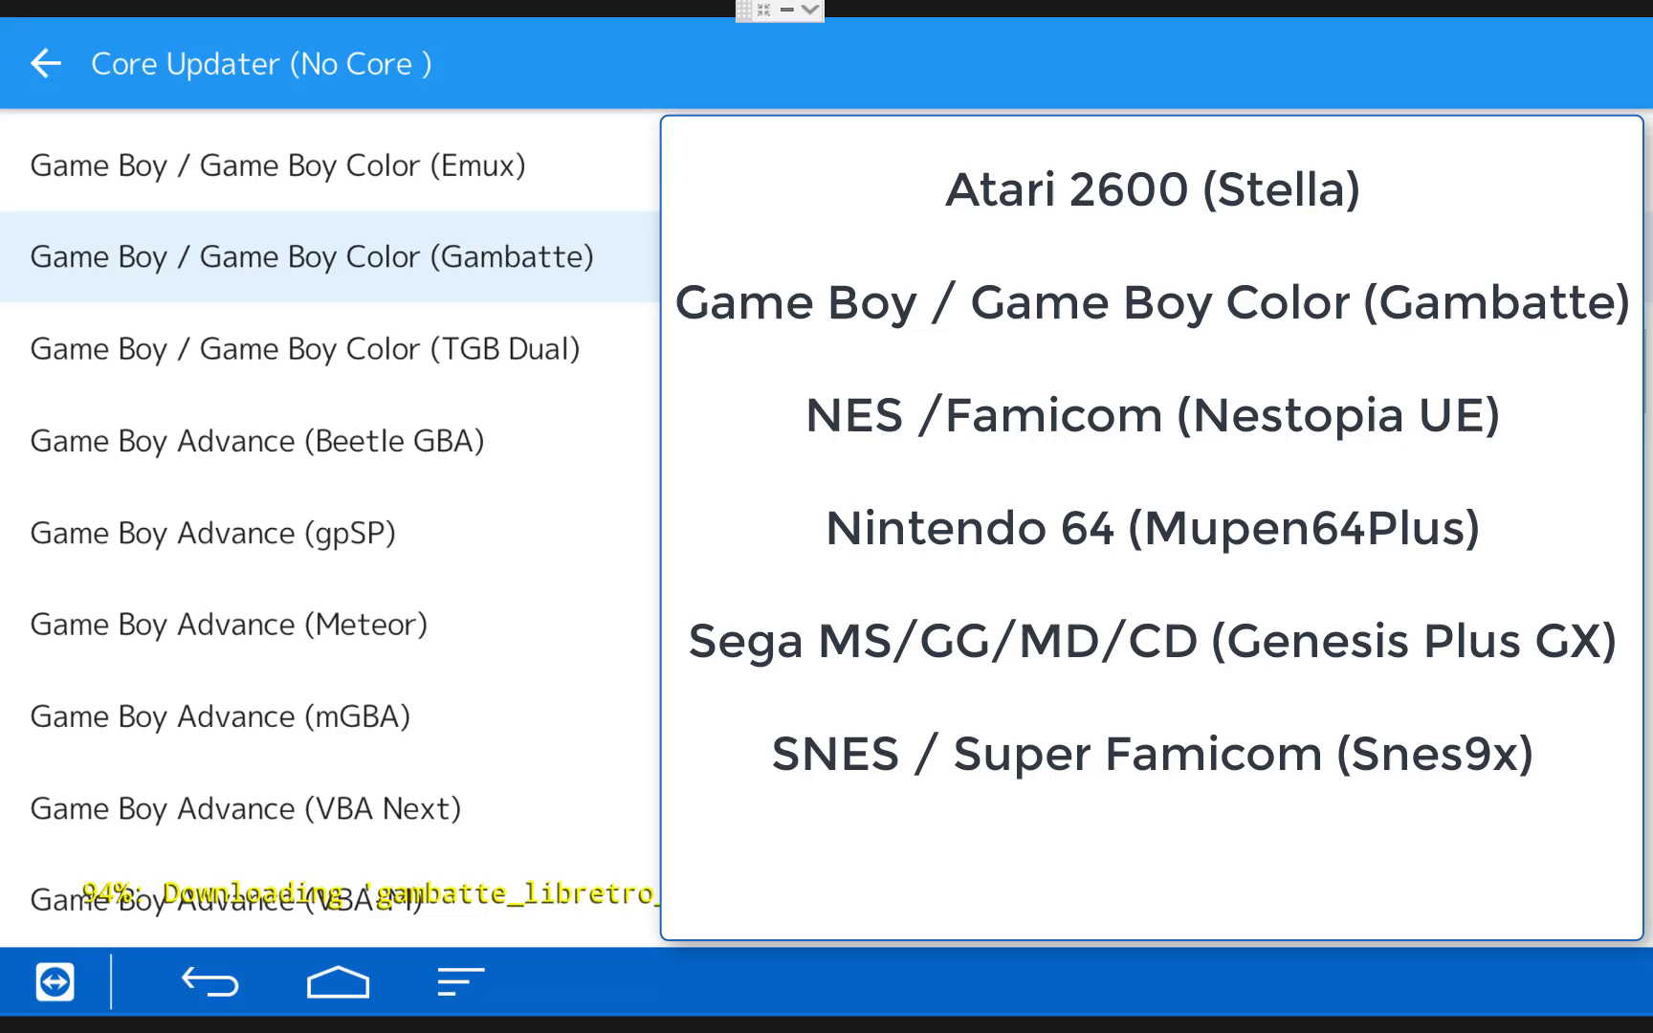
Step: Download the NES / Famicom (Nestopia UE) core
key(Down)
key(Down)
key(Down)
key(Down)
key(Down)
key(Down)
key(Down)
key(Down)
key(Down)
key(Down)
key(Down)
key(Down)
key(Down)
key(Down)
key(Down)
key(Down)
key(Down)
key(Down)
key(Down)
key(Down)
key(Down)
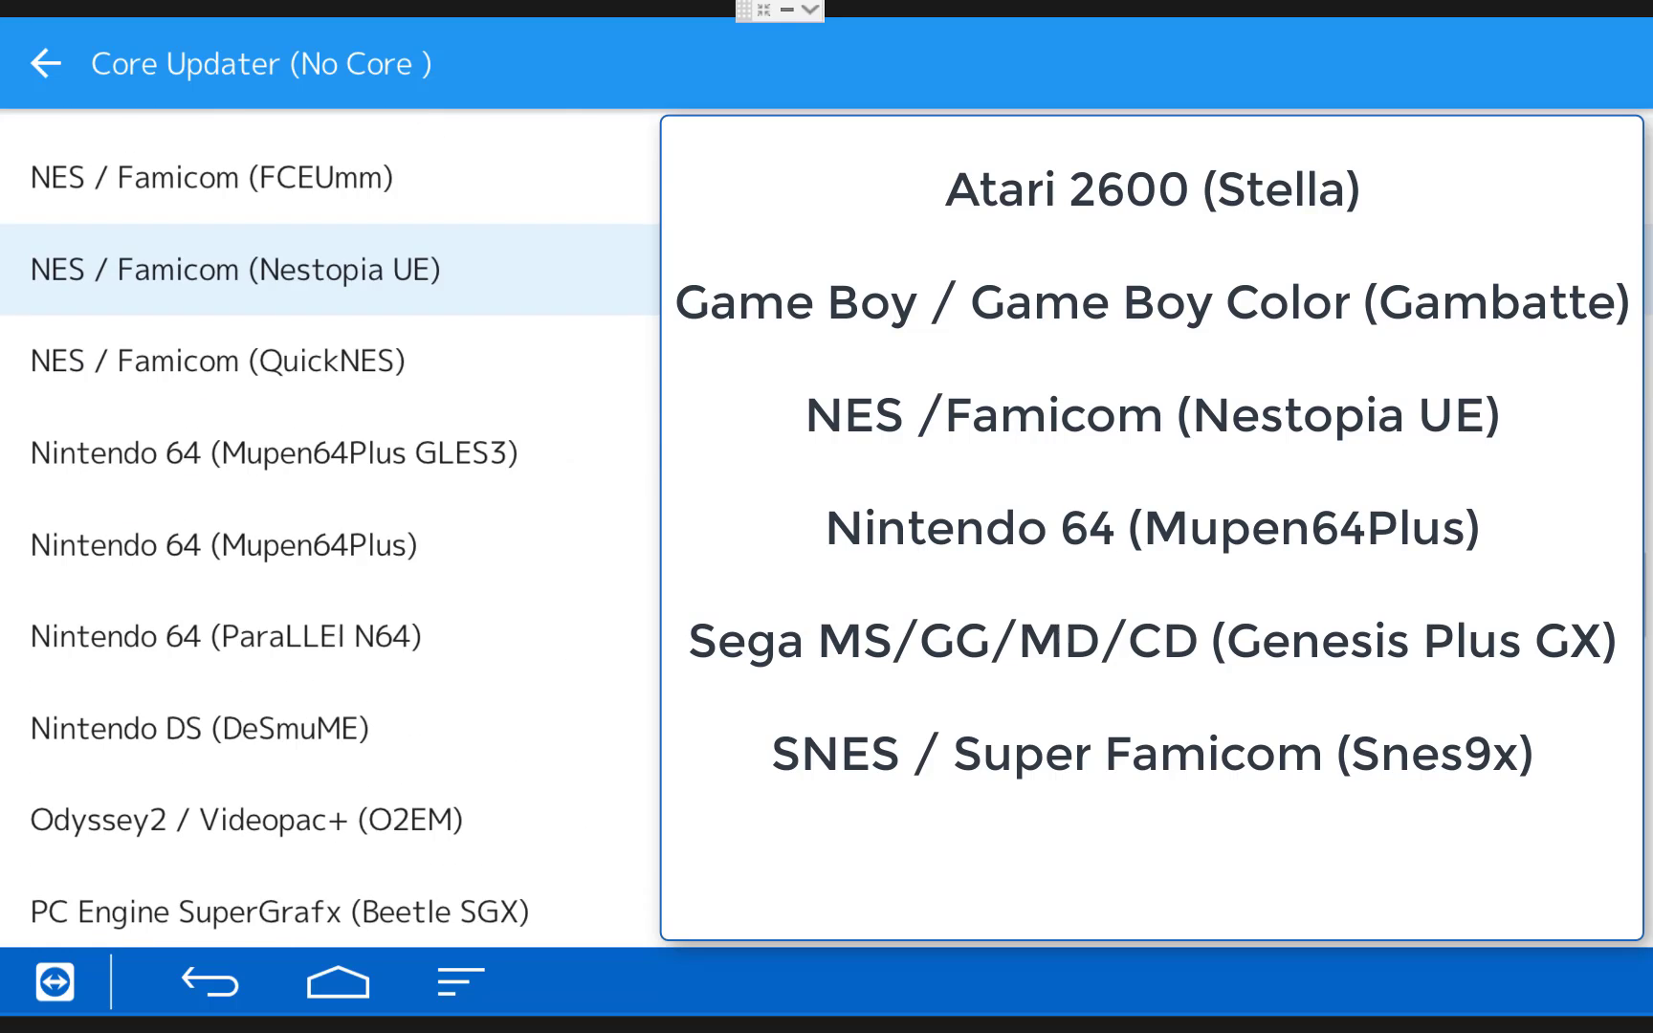
key(Return)
Step: Download the Nintendo 64 (Mupen64Plus) core
key(Down)
key(Down)
key(Down)
key(Return)
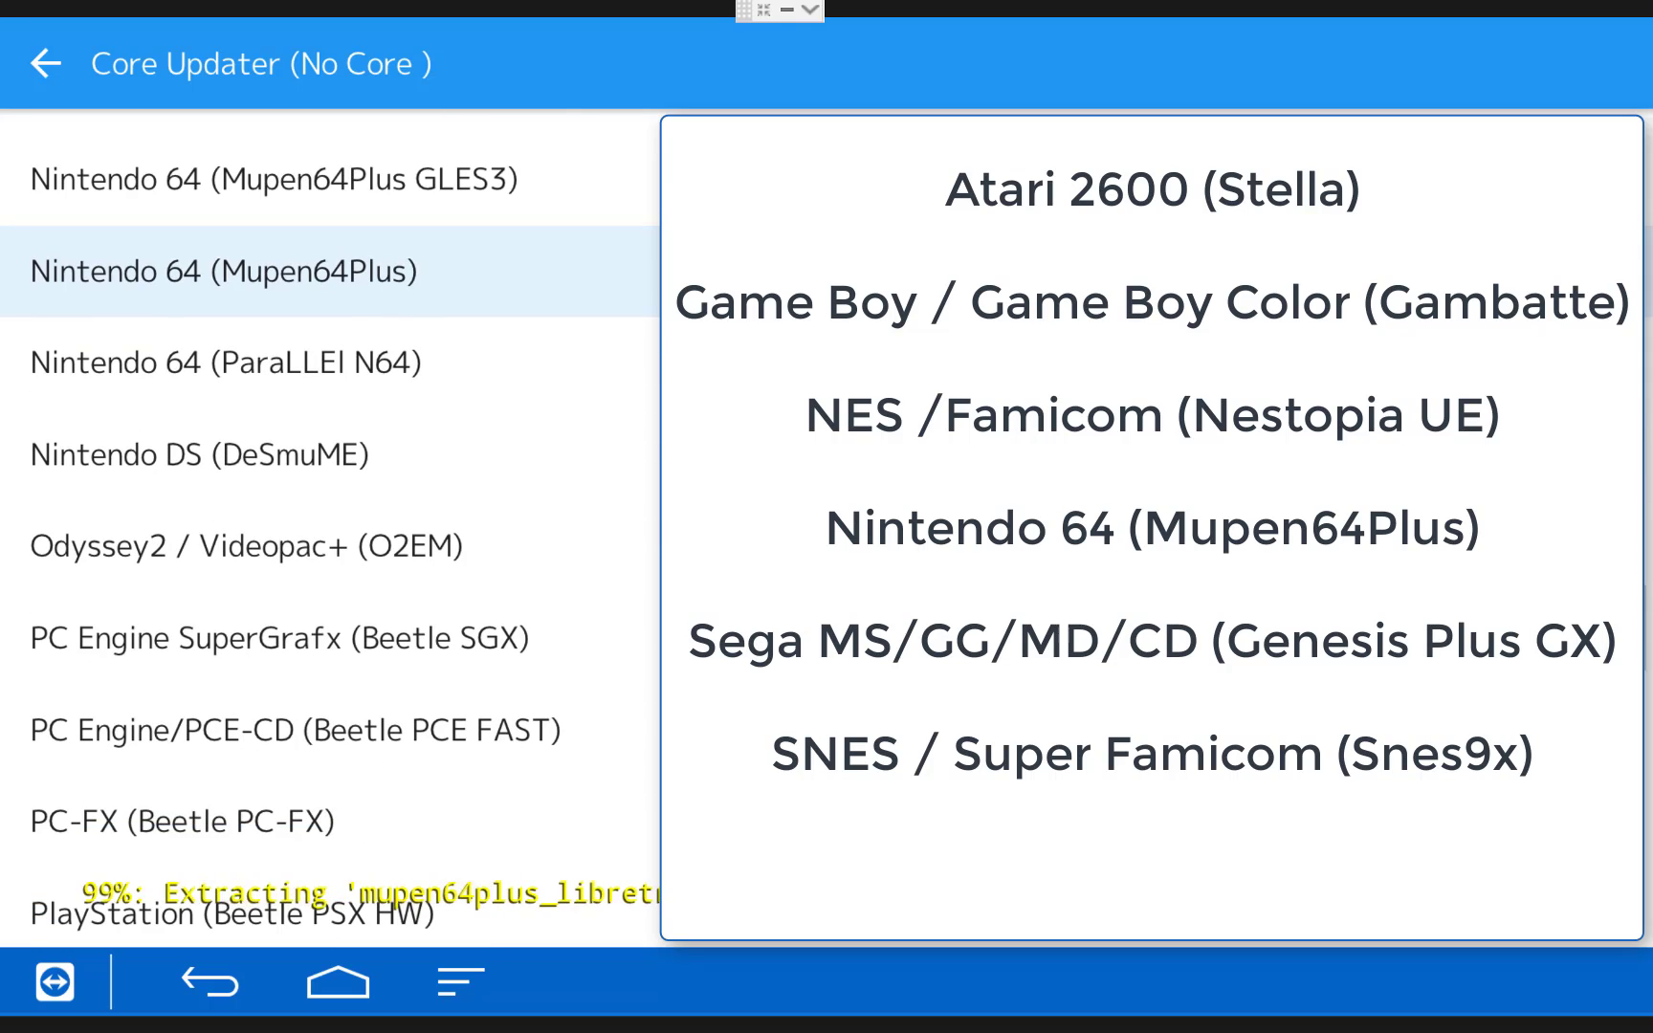
Step: Download the Sega MS/GG/MD/CD (Genesis Plus GX) core
key(Down)
key(Down)
key(Down)
key(Down)
key(Down)
key(Down)
key(Down)
key(Down)
key(Down)
key(Down)
key(Down)
key(Down)
key(Down)
key(Down)
key(Down)
key(Return)
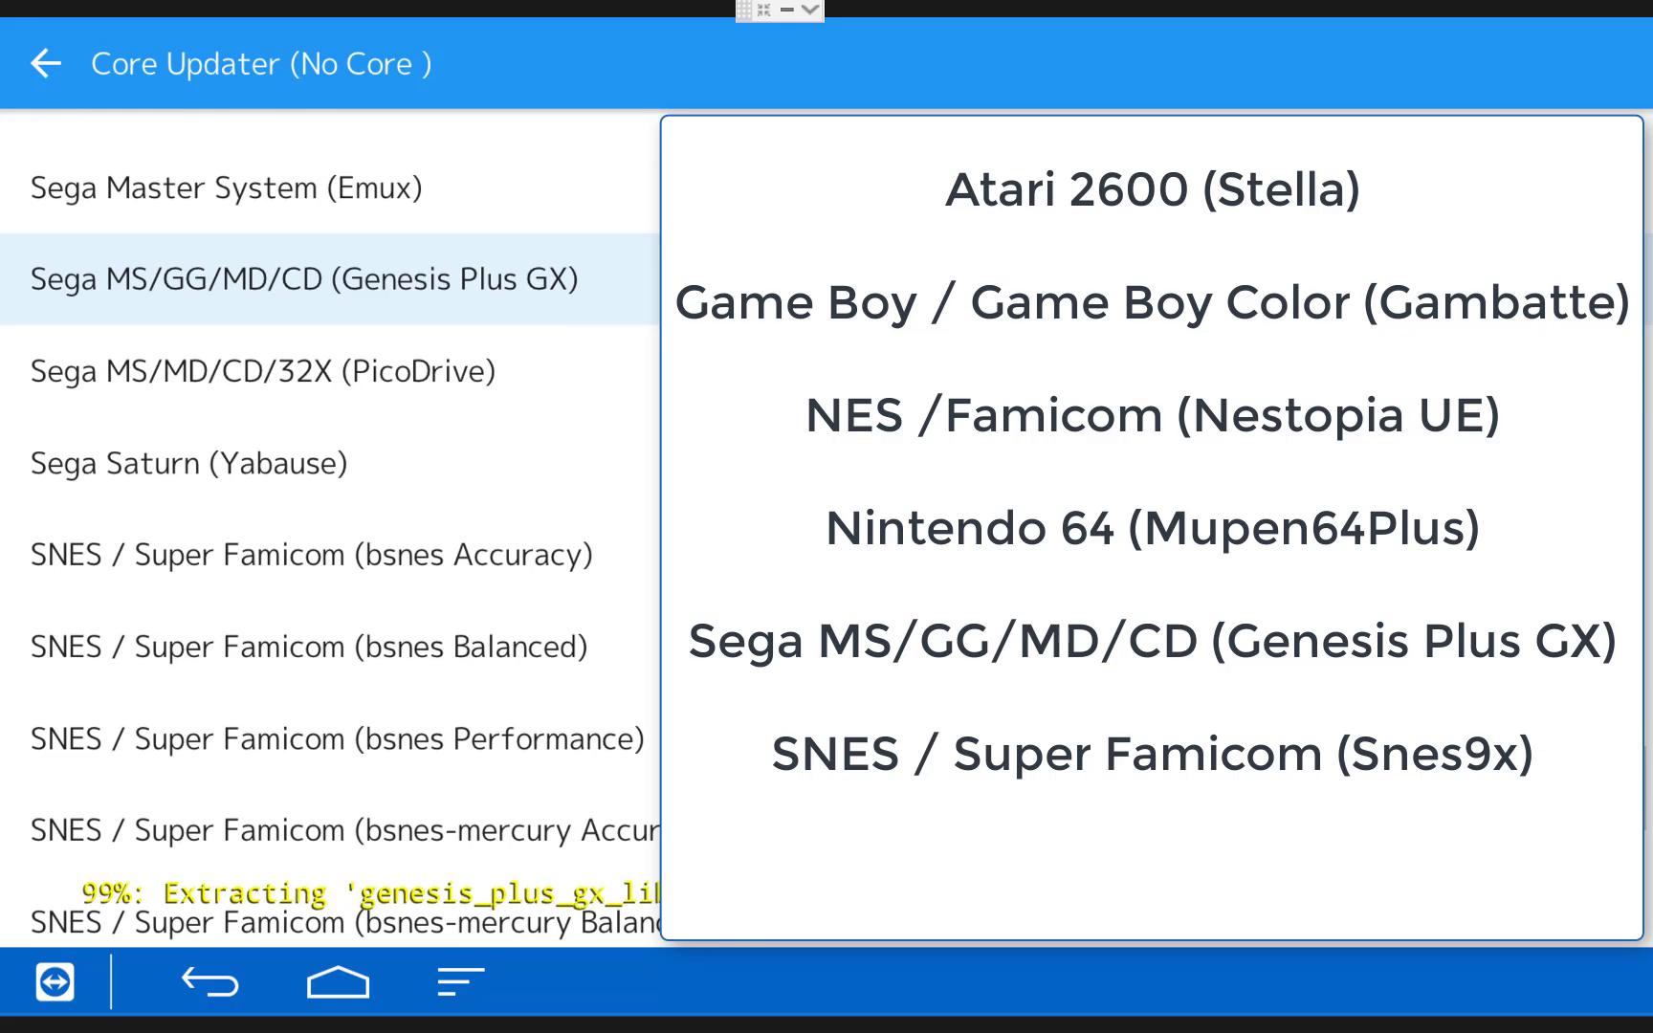
Step: Download the SNES / Super Famicom (Snes9x) core
key(Down)
key(Down)
key(Down)
key(Down)
key(Down)
key(Down)
key(Down)
key(Down)
key(Down)
key(Down)
key(Down)
key(Down)
key(Return)
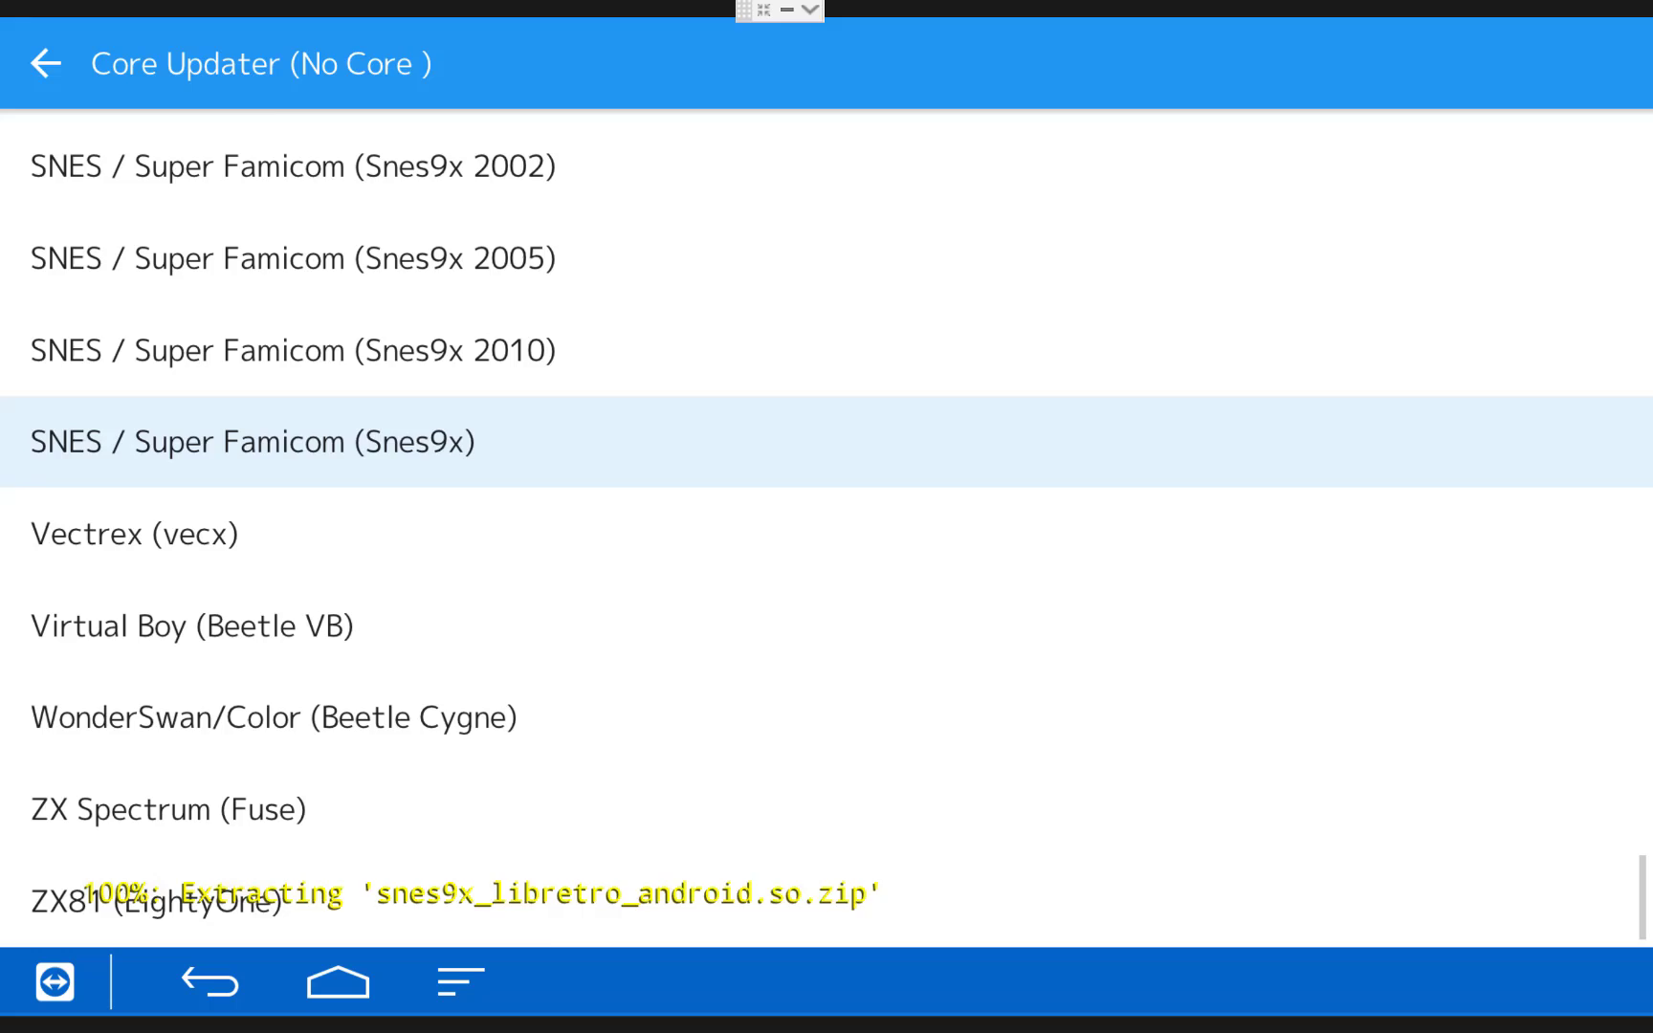
Step: Return to the main menu and save the current configuration from Configurations
key(BackSpace)
key(Down)
key(Down)
key(Down)
key(Down)
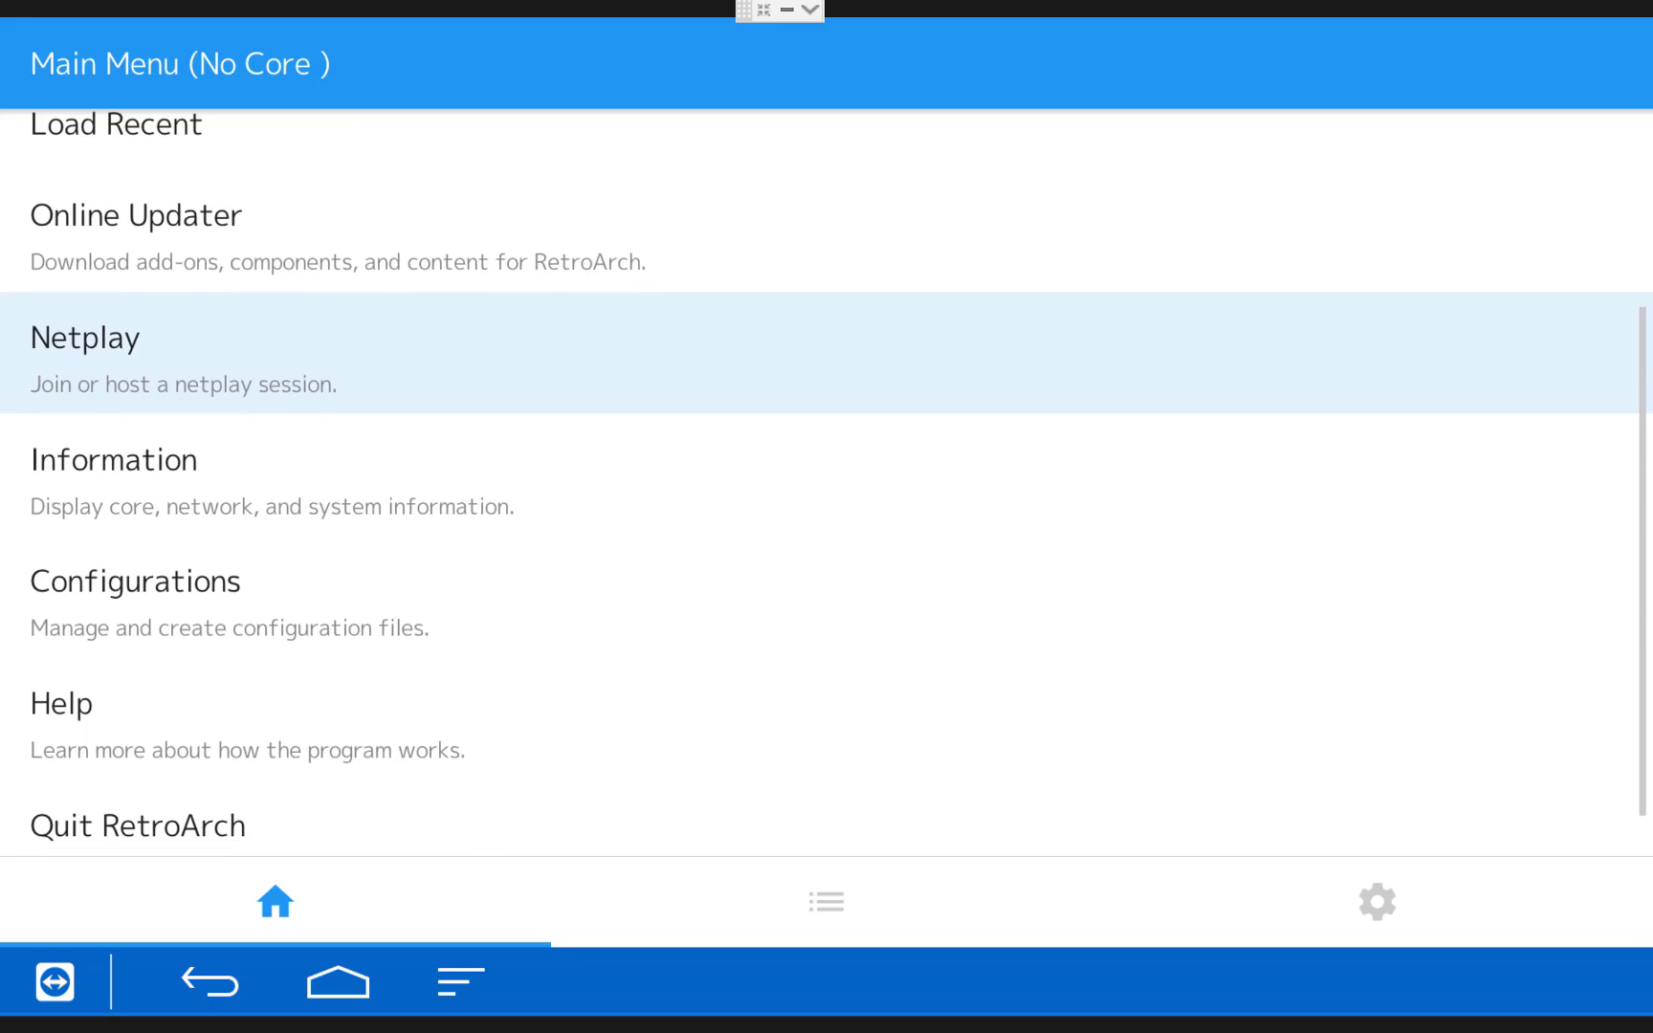
key(Down)
key(Down)
key(Return)
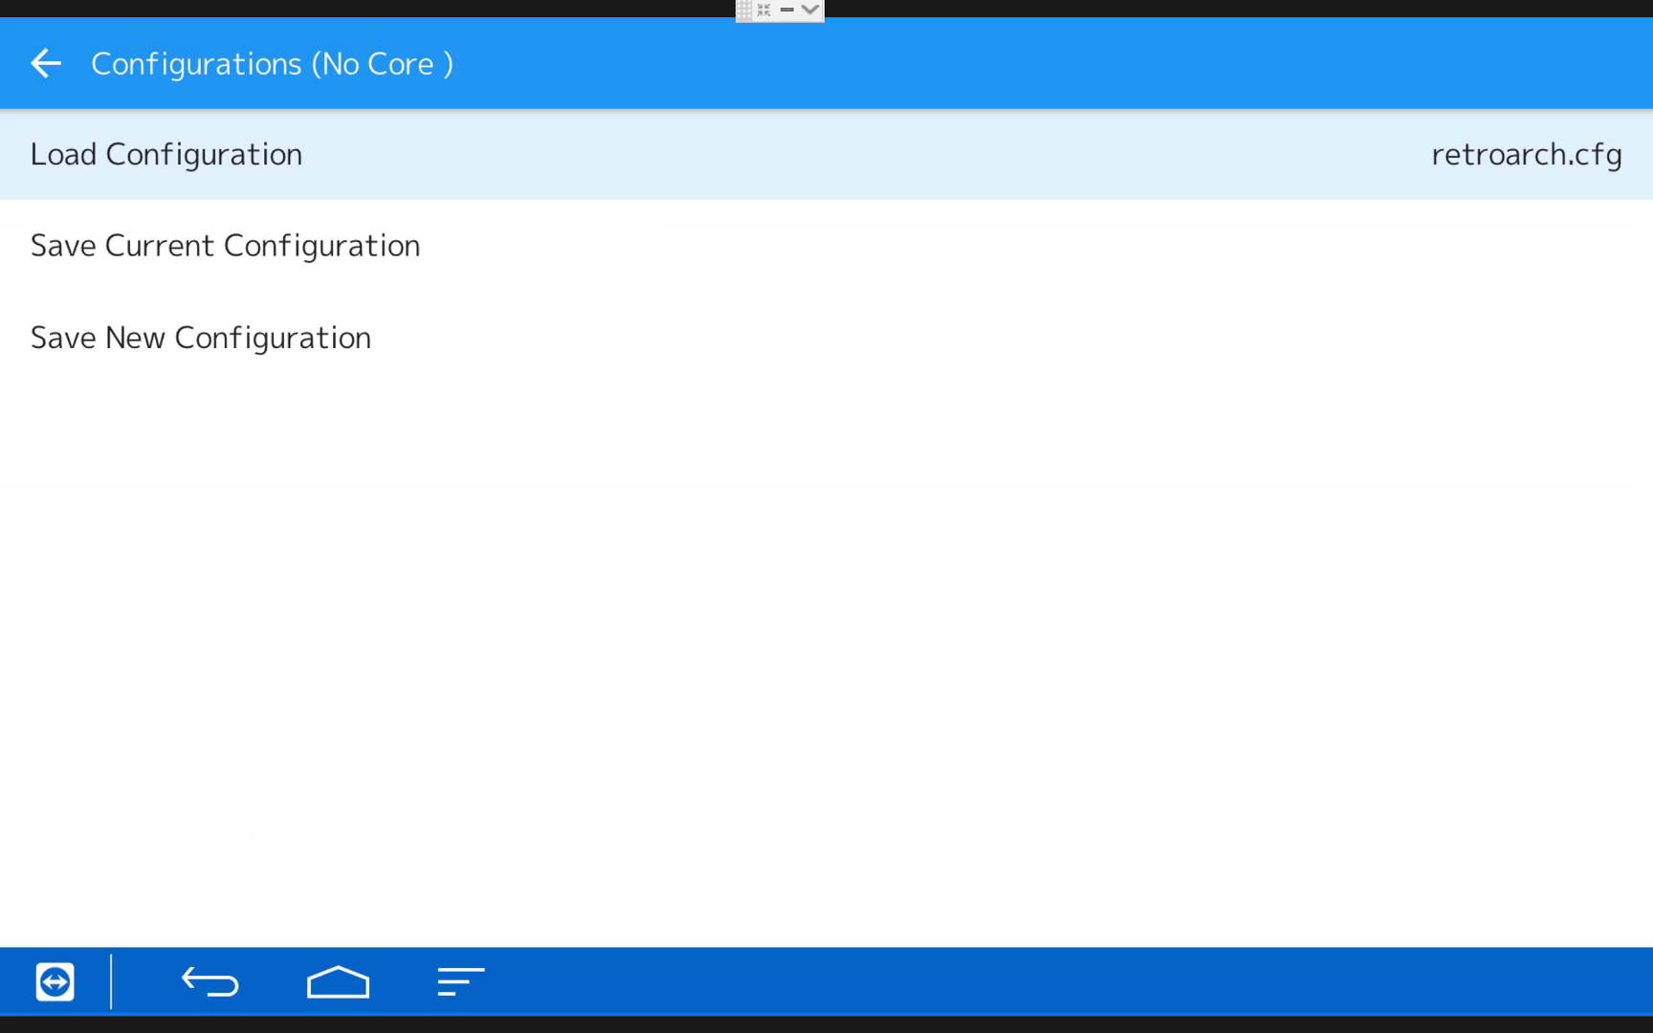
key(Down)
key(Return)
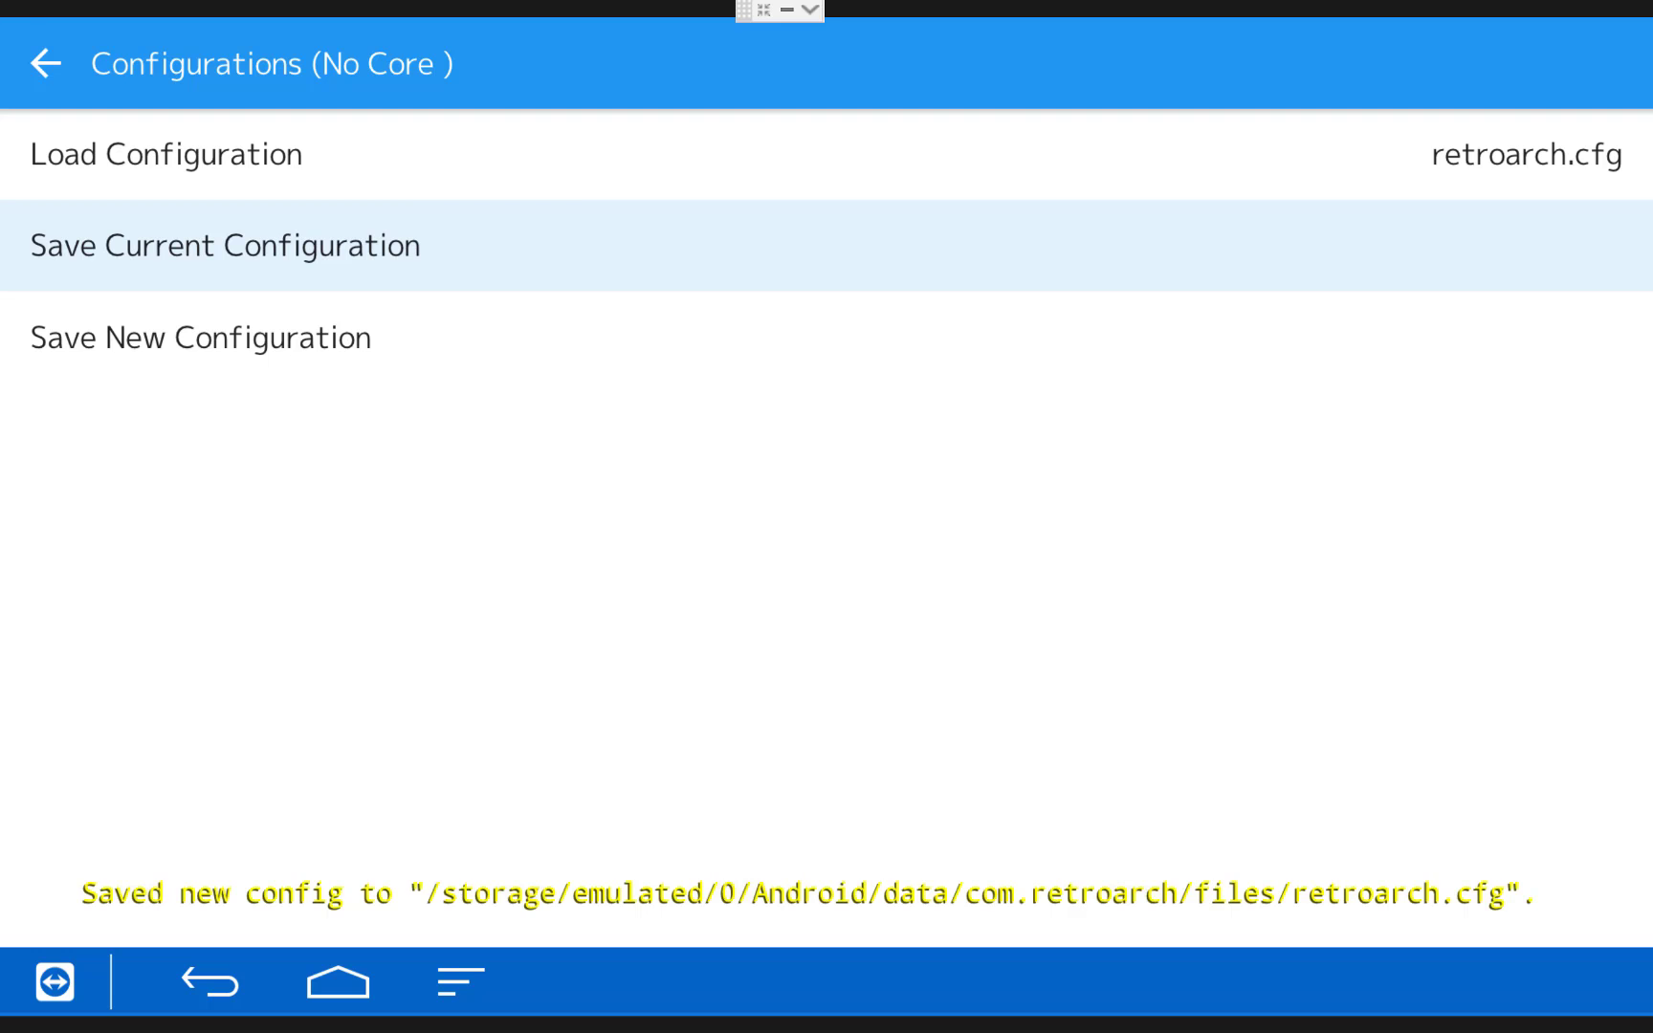
Step: Go back to the main menu and load the Atari 2600 (Stella) core
key(BackSpace)
key(Up)
key(Up)
key(Up)
key(Up)
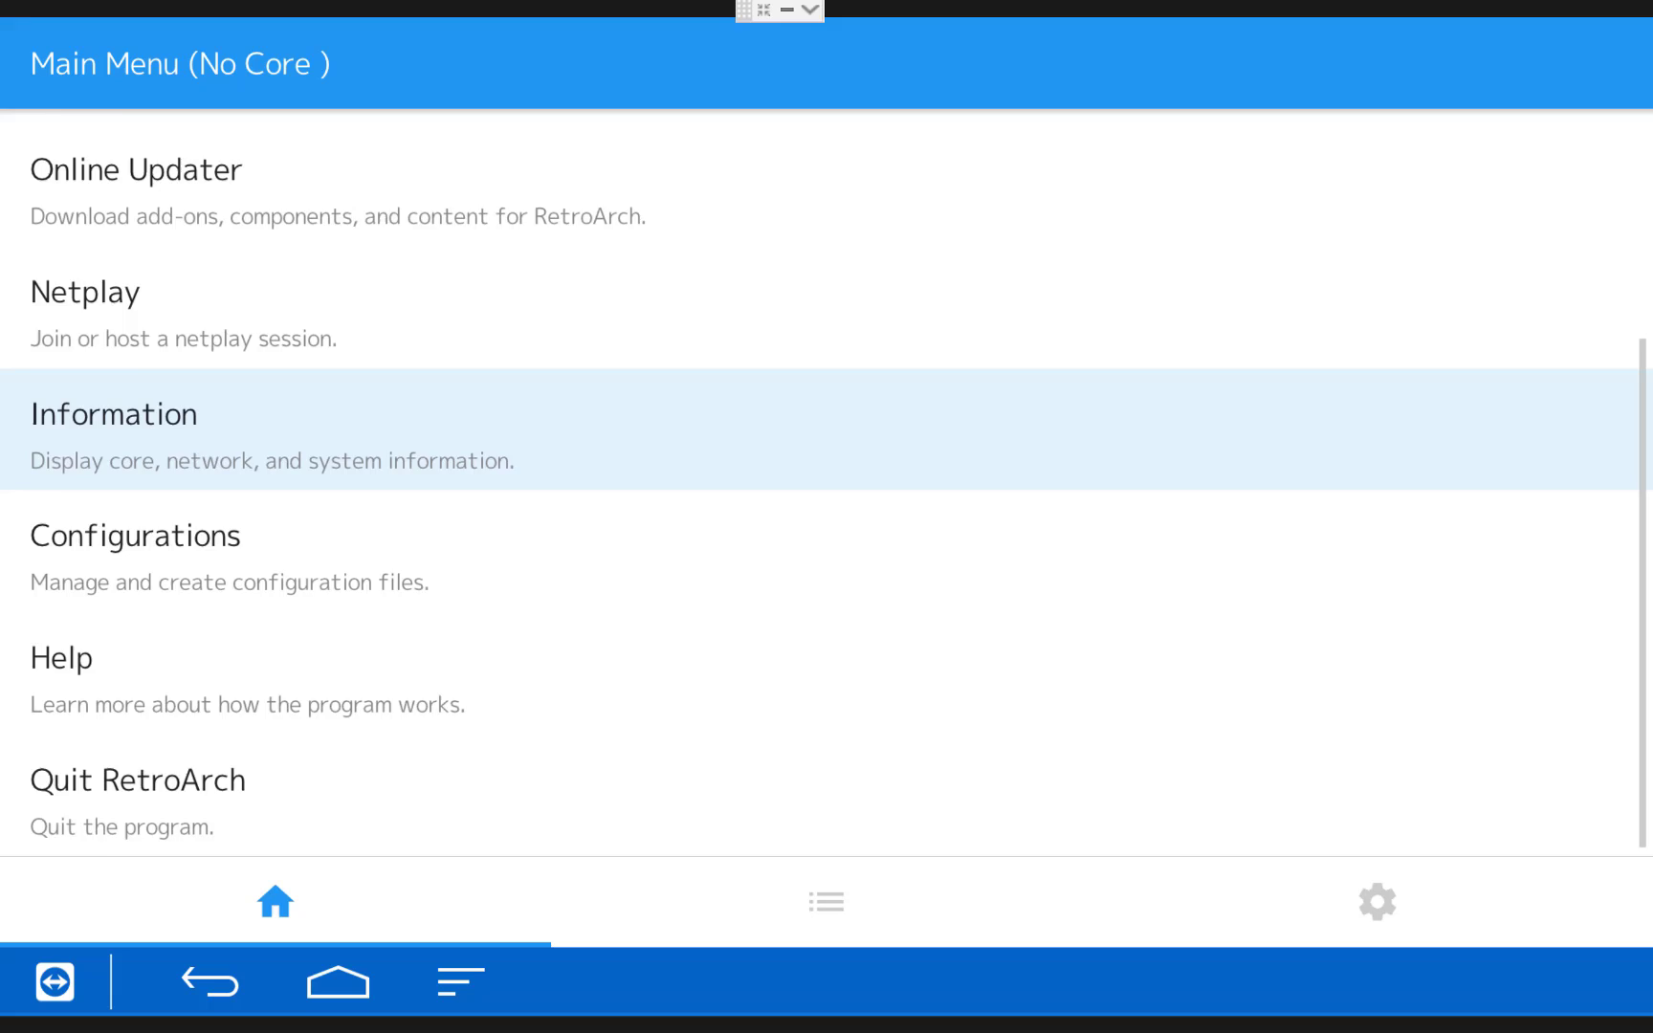
key(Up)
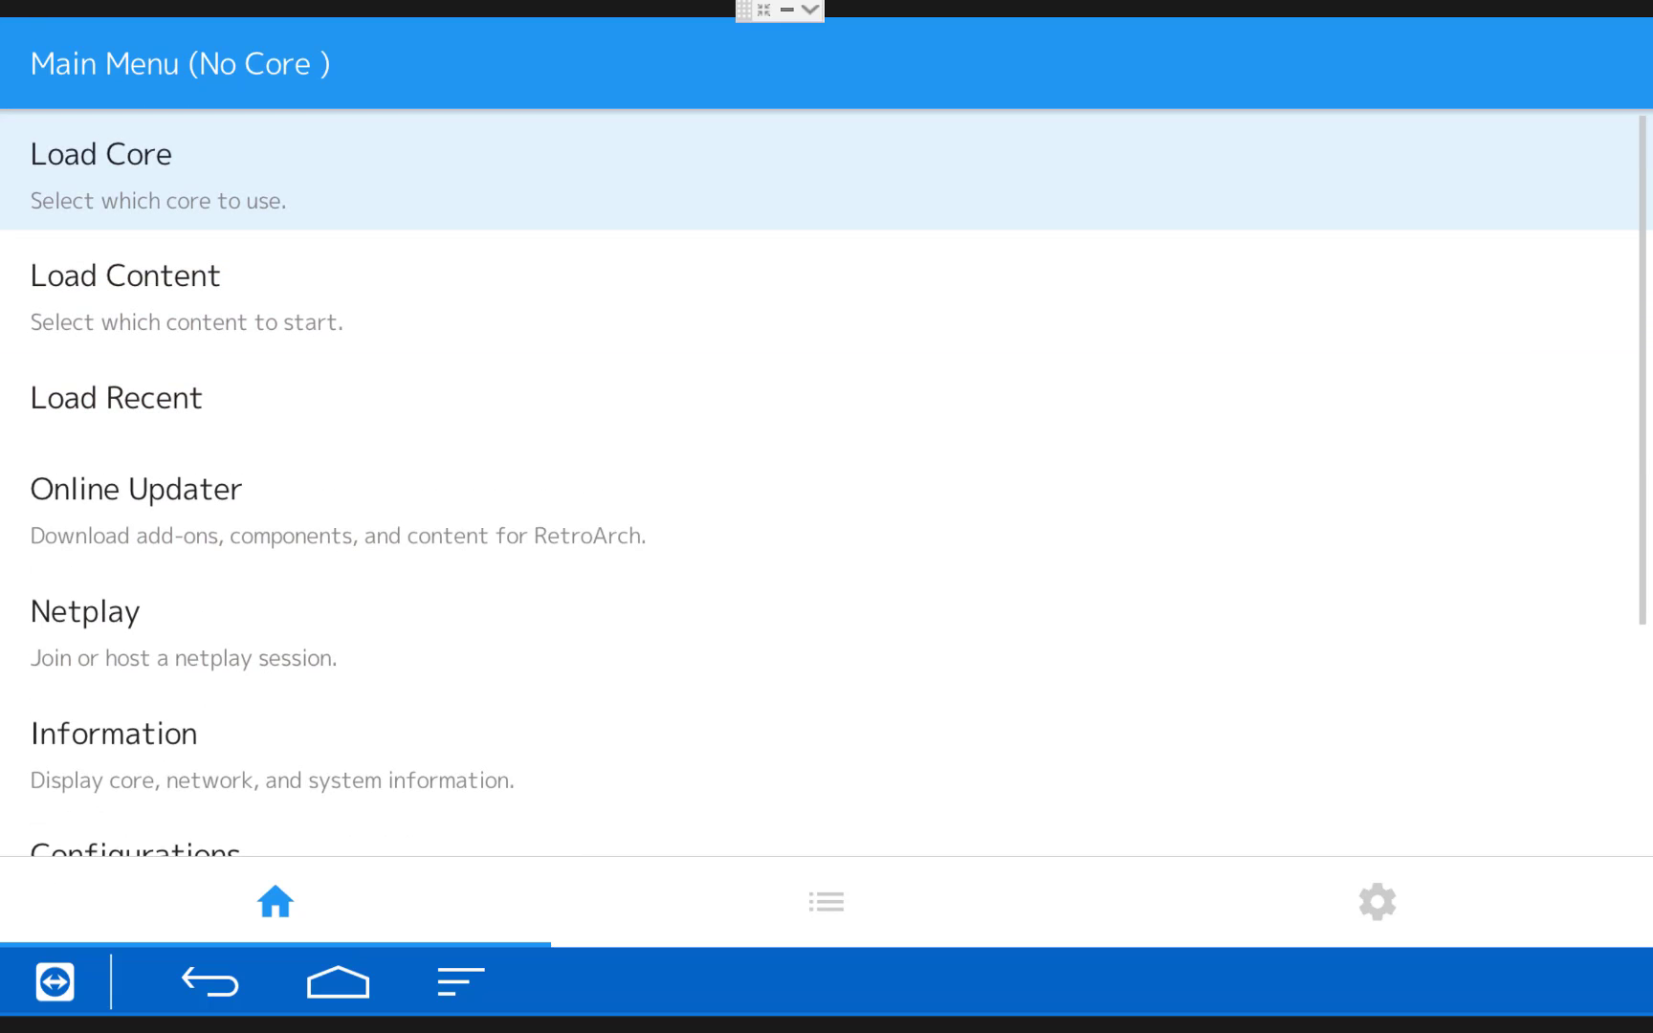
key(Return)
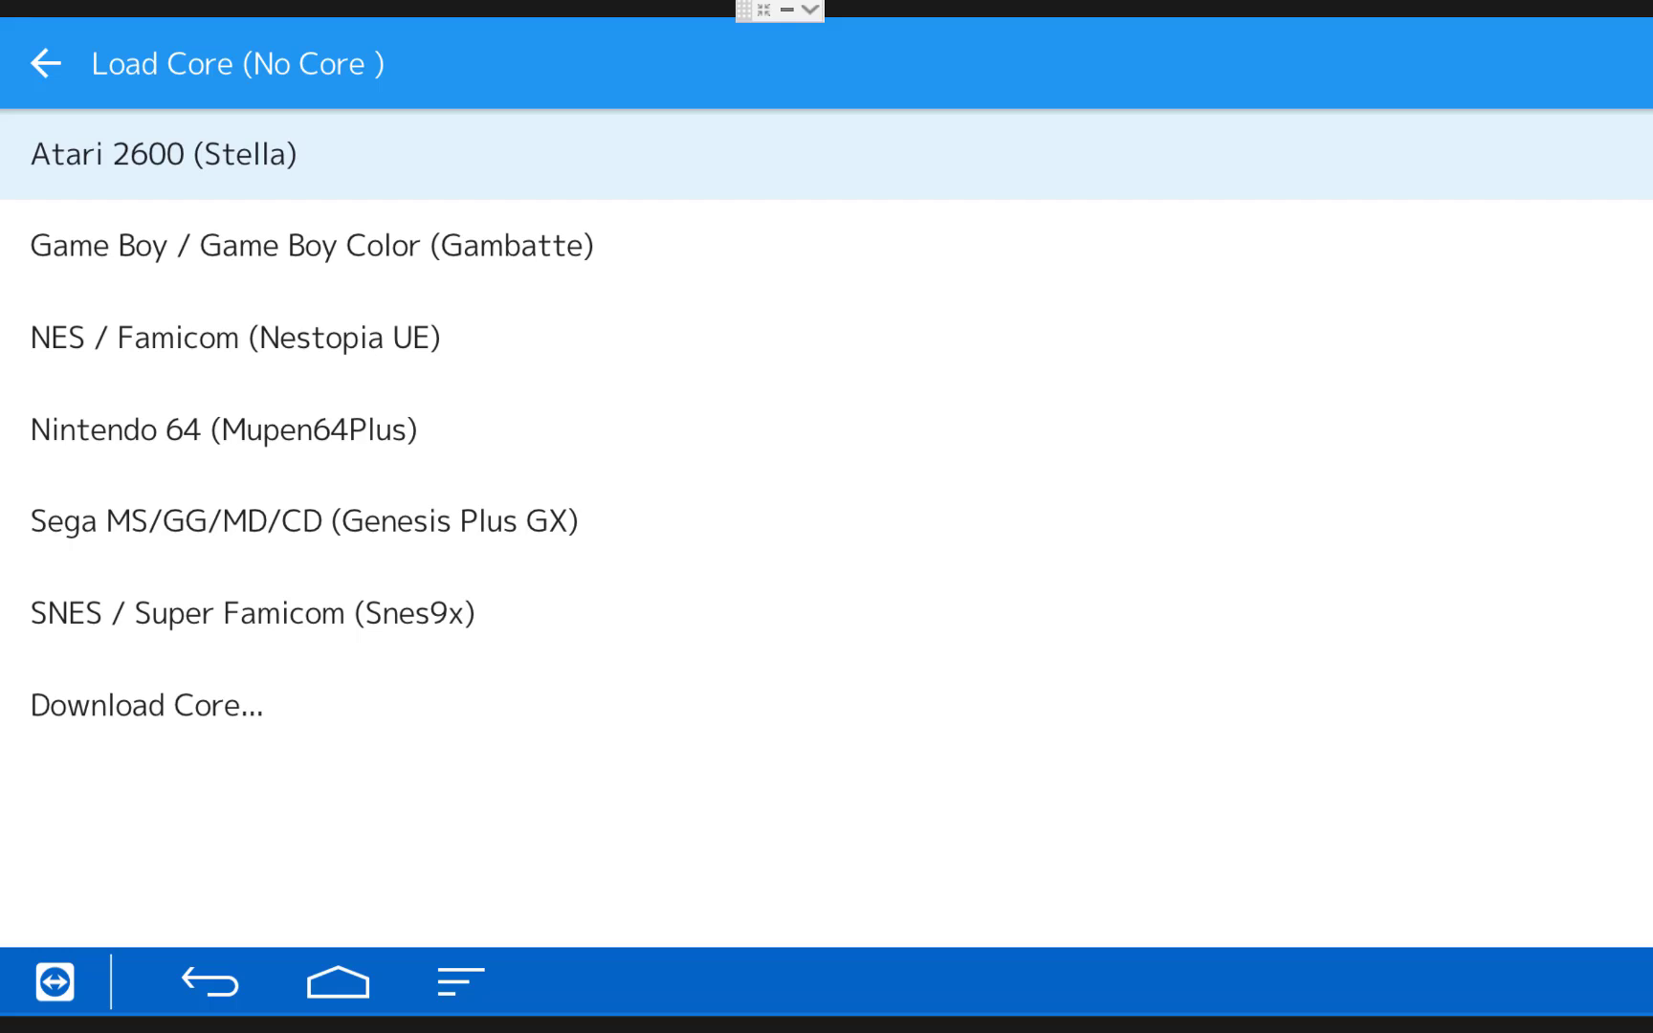
key(Return)
Step: Open Load Content and enter the /storage/emulated/0 directory
key(Down)
key(Down)
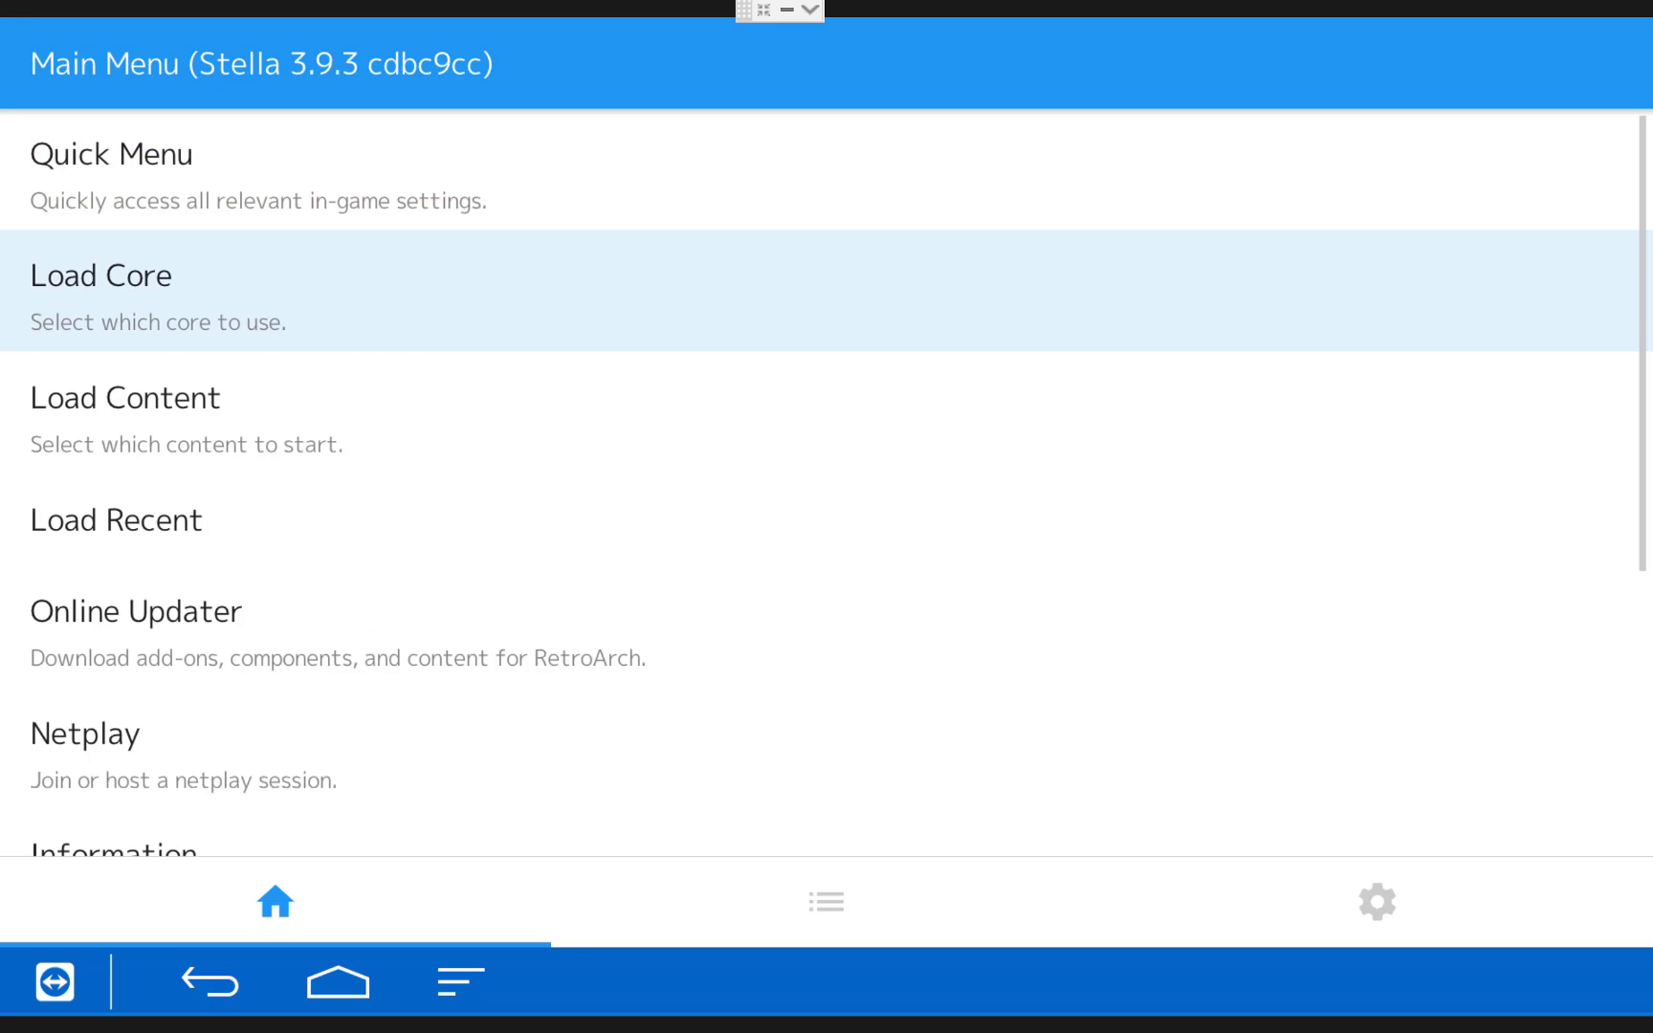
key(Return)
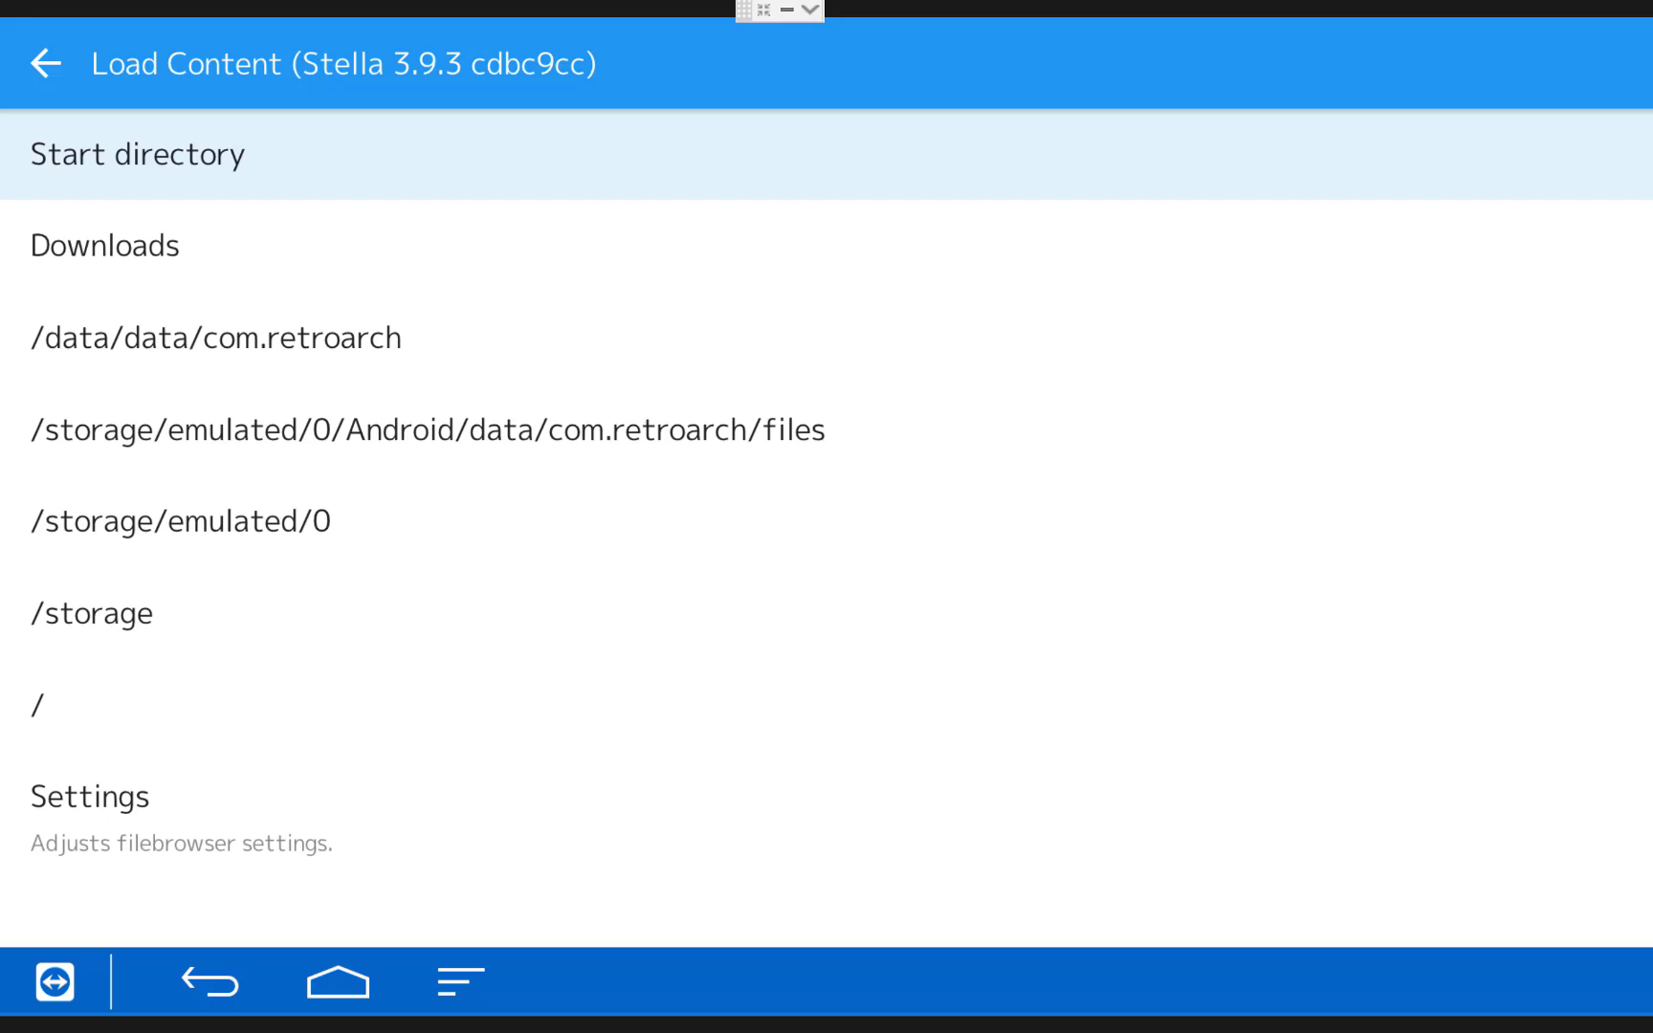
key(Down)
key(Down)
key(Down)
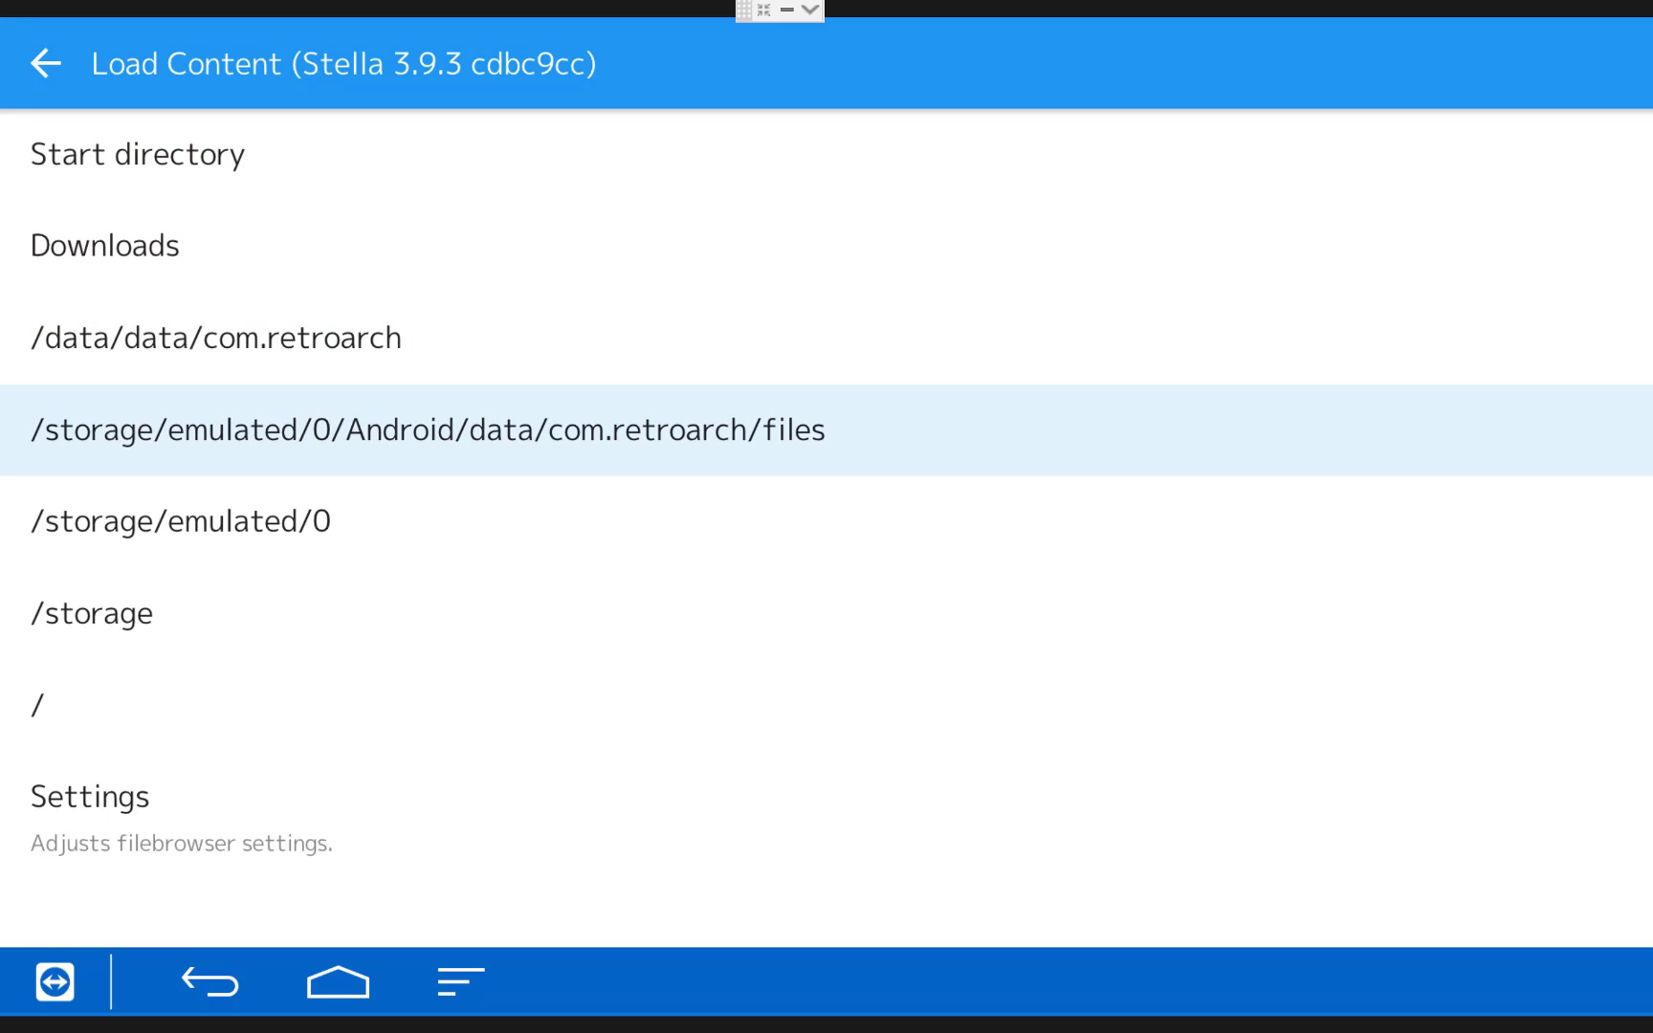
key(Down)
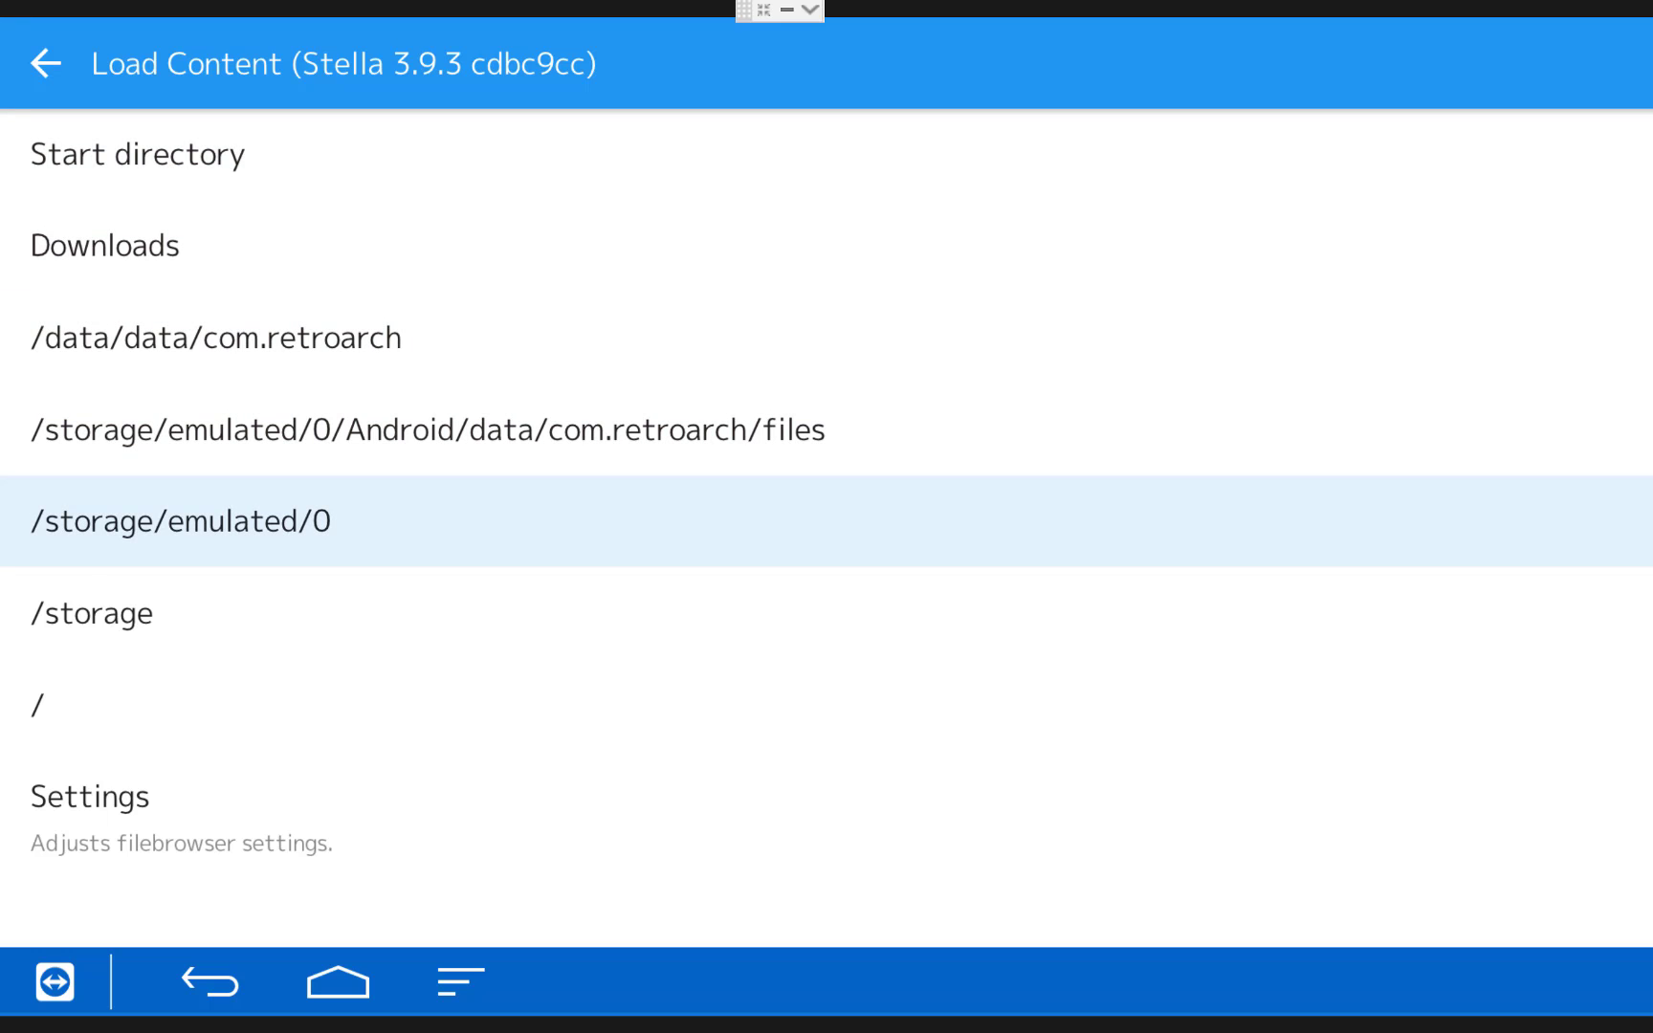
key(Return)
Step: Open the ROMS-ATARI folder in /storage/emulated/0
key(Down)
key(Down)
key(Down)
key(Down)
key(Down)
key(Down)
key(Down)
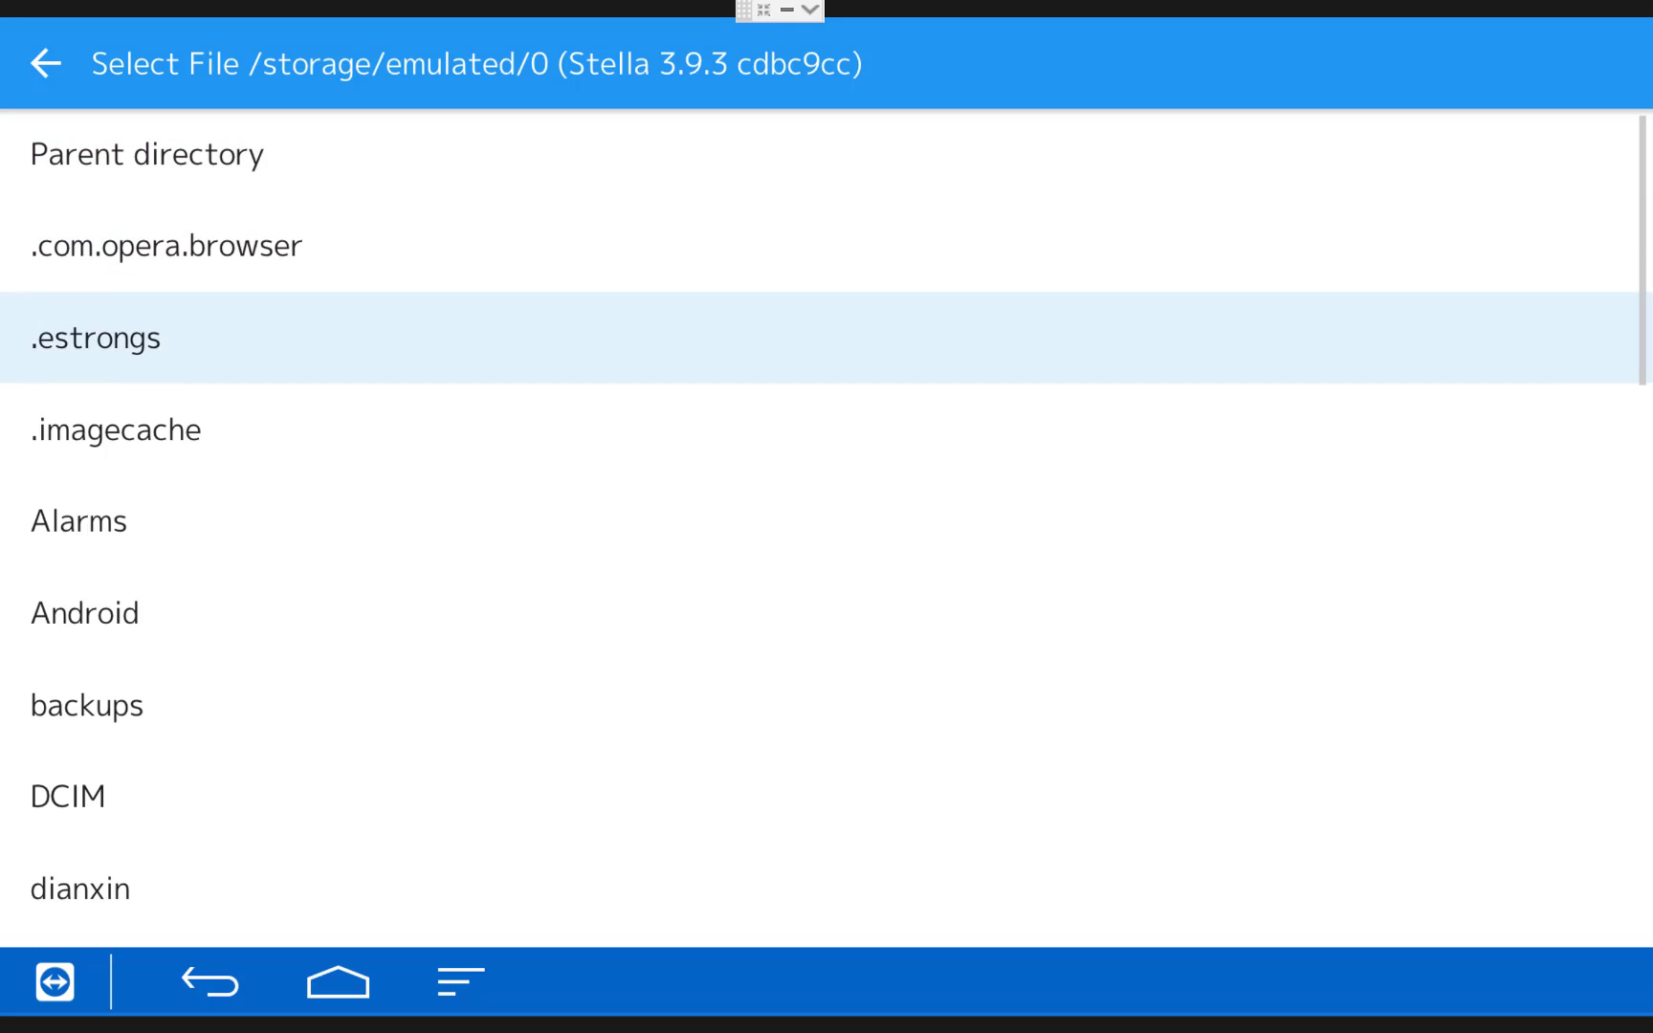
key(Down)
key(Down)
key(Down)
key(Down)
key(Down)
key(Down)
key(Down)
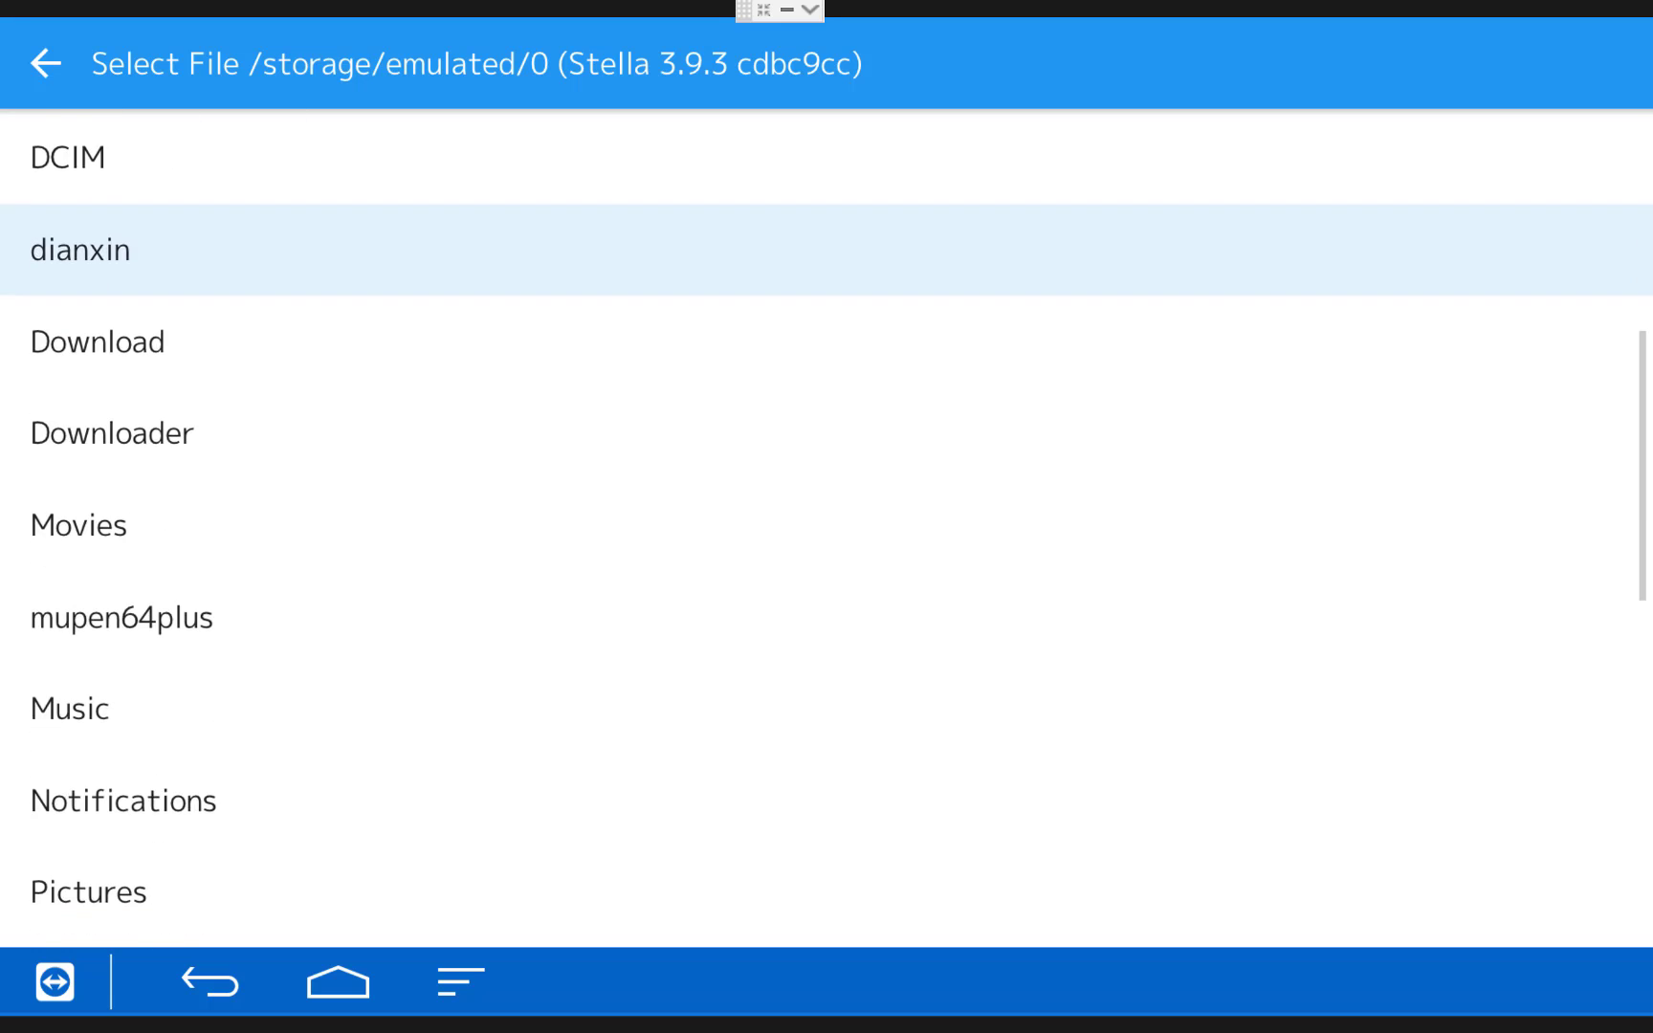
key(Down)
key(Down)
key(Down)
key(Down)
key(Down)
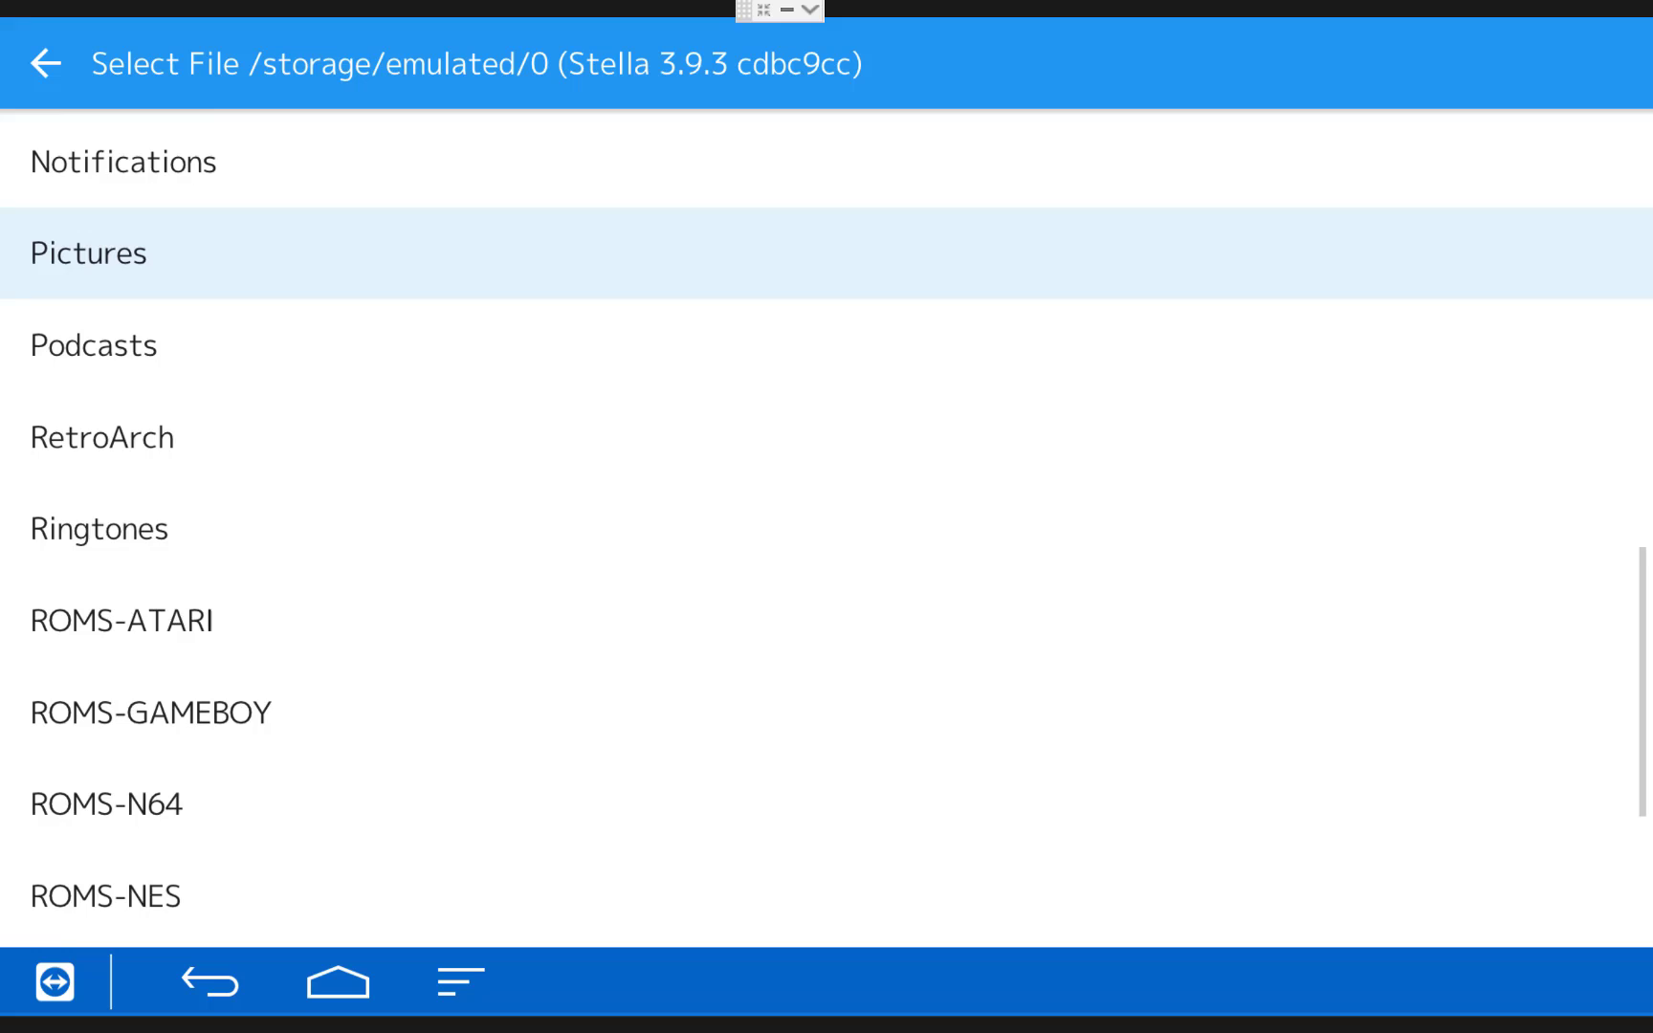
key(Return)
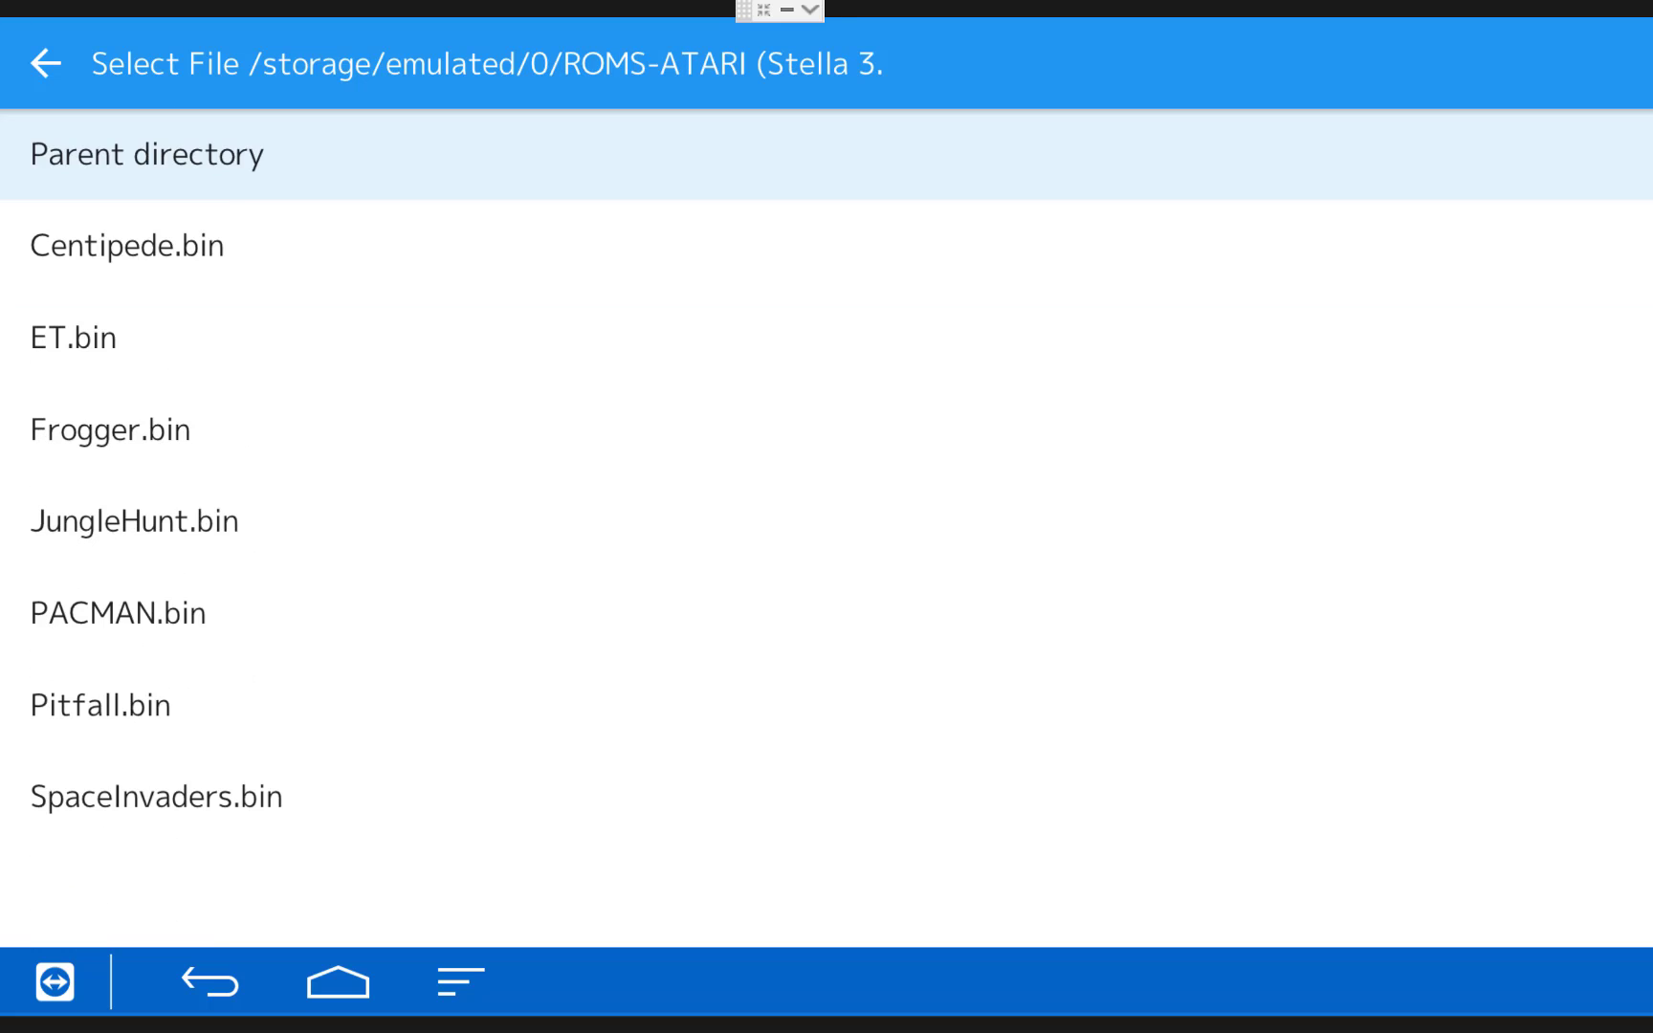
Step: Launch ET.bin with the current core, Atari 2600 (Stella)
key(Down)
key(Down)
key(Return)
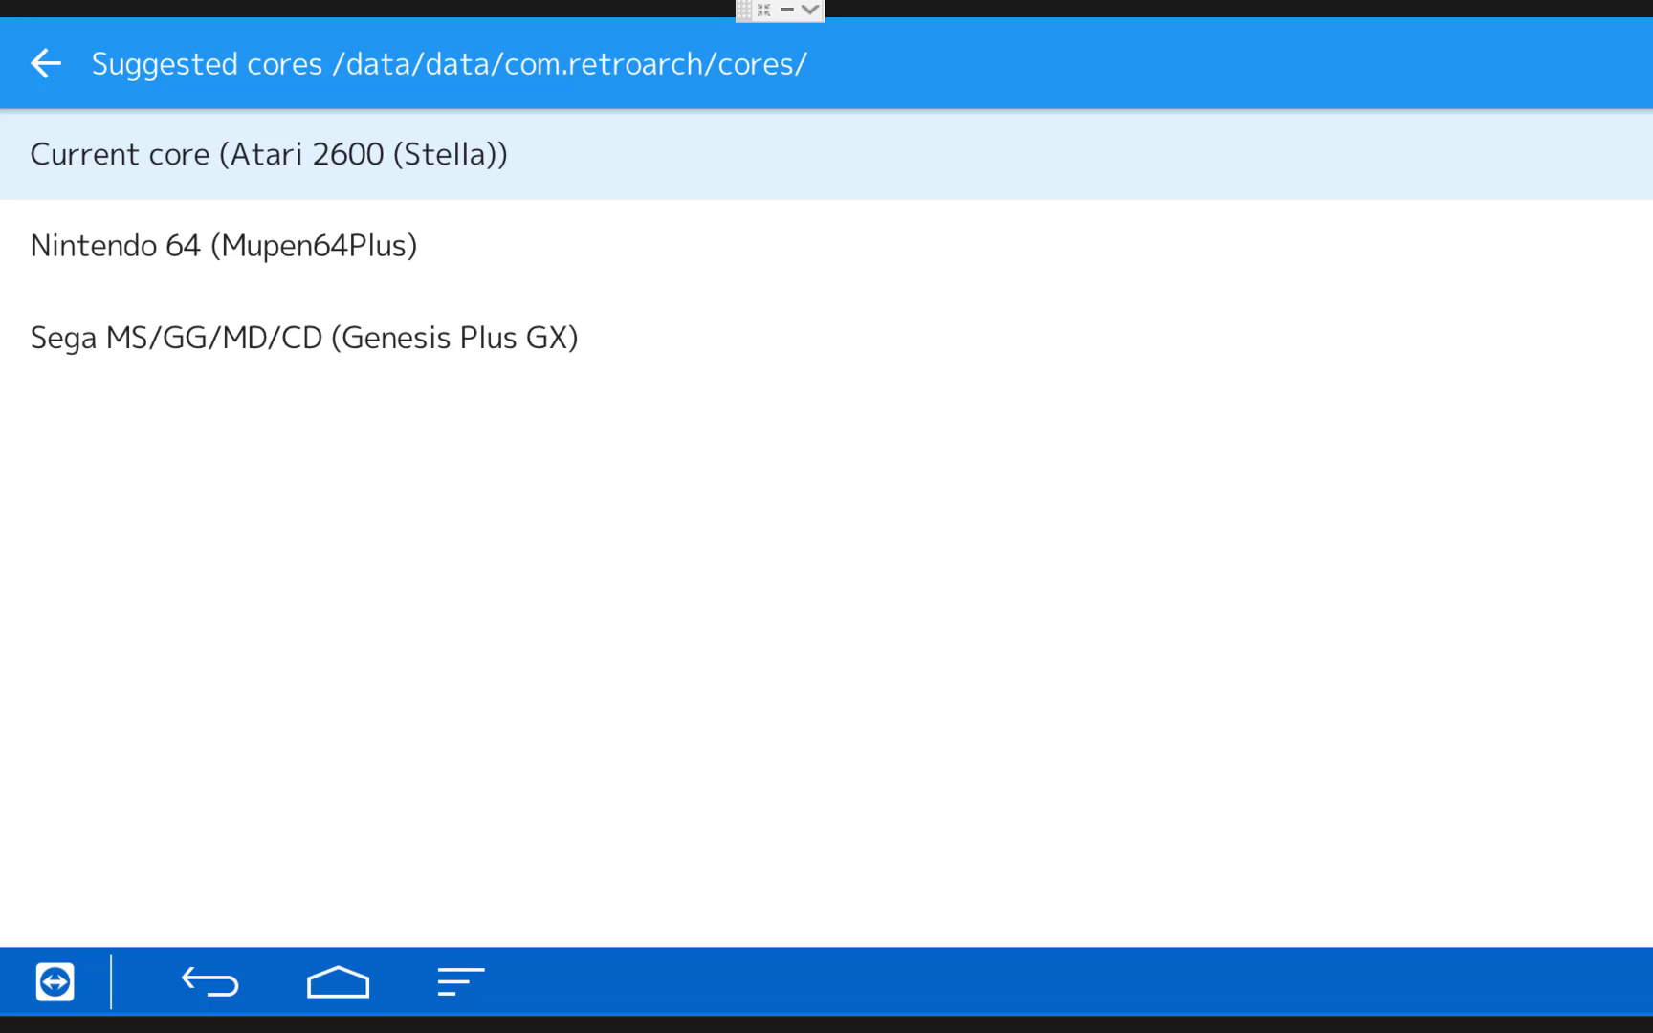
key(Return)
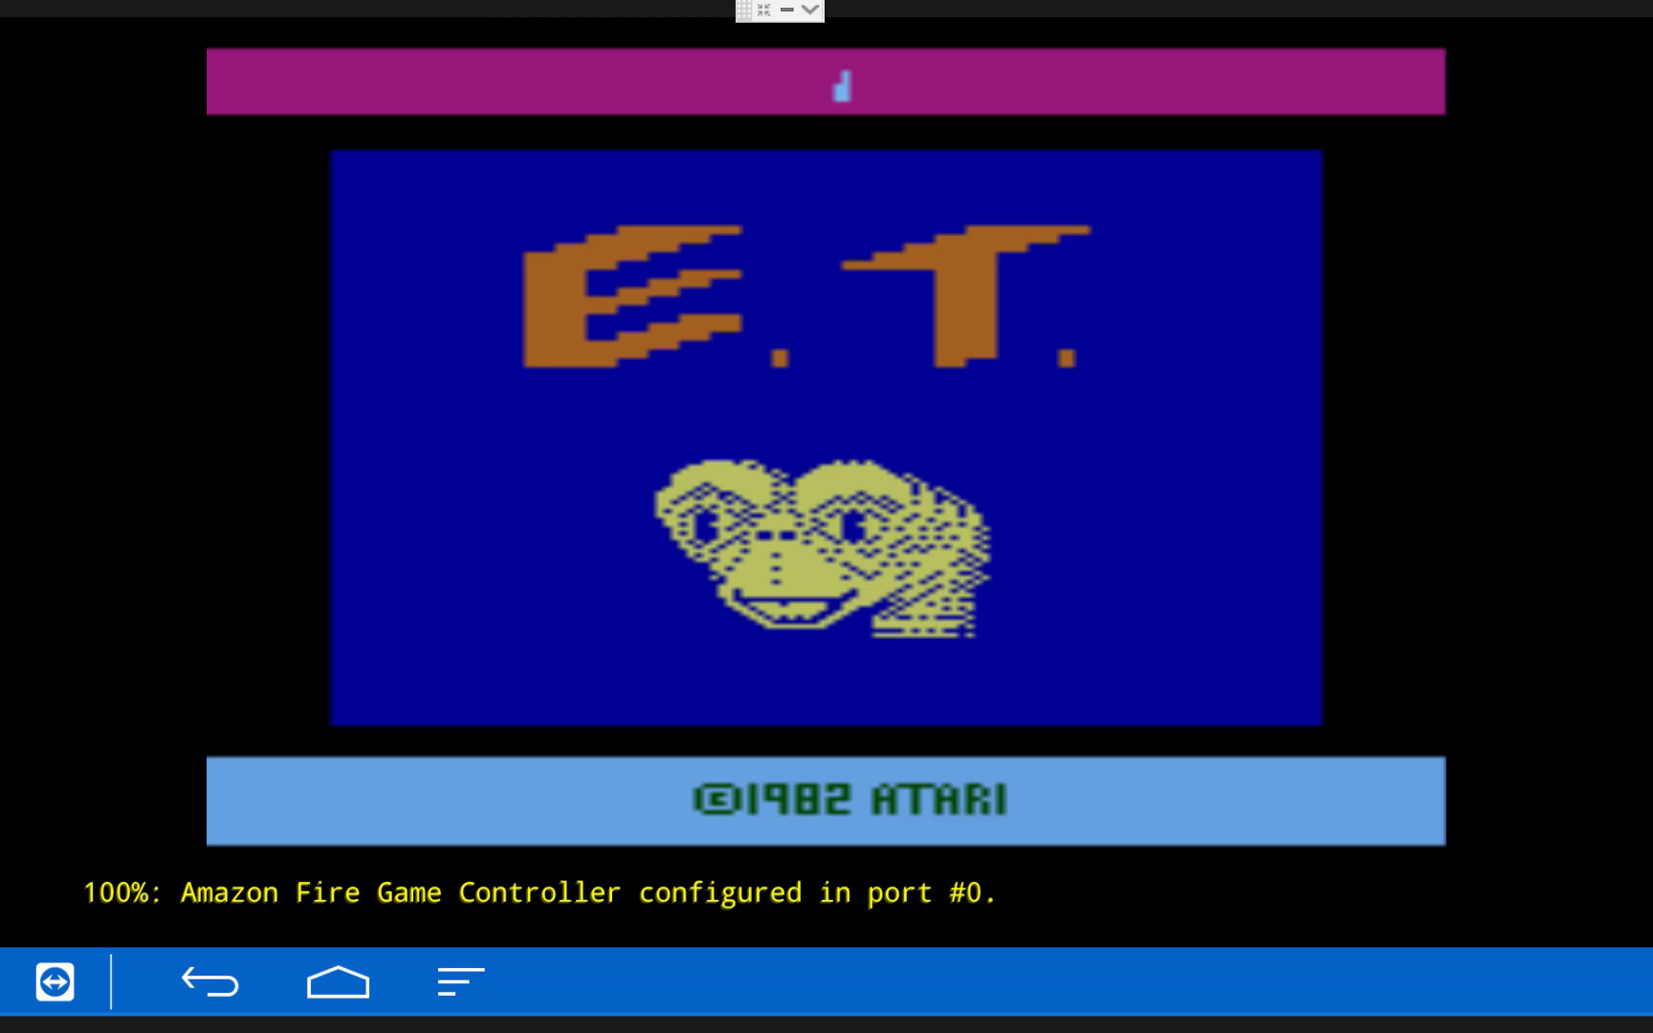
Step: Return from the running game to the main menu and load the Game Boy / Game Boy Color (Gambatte) core
key(F1)
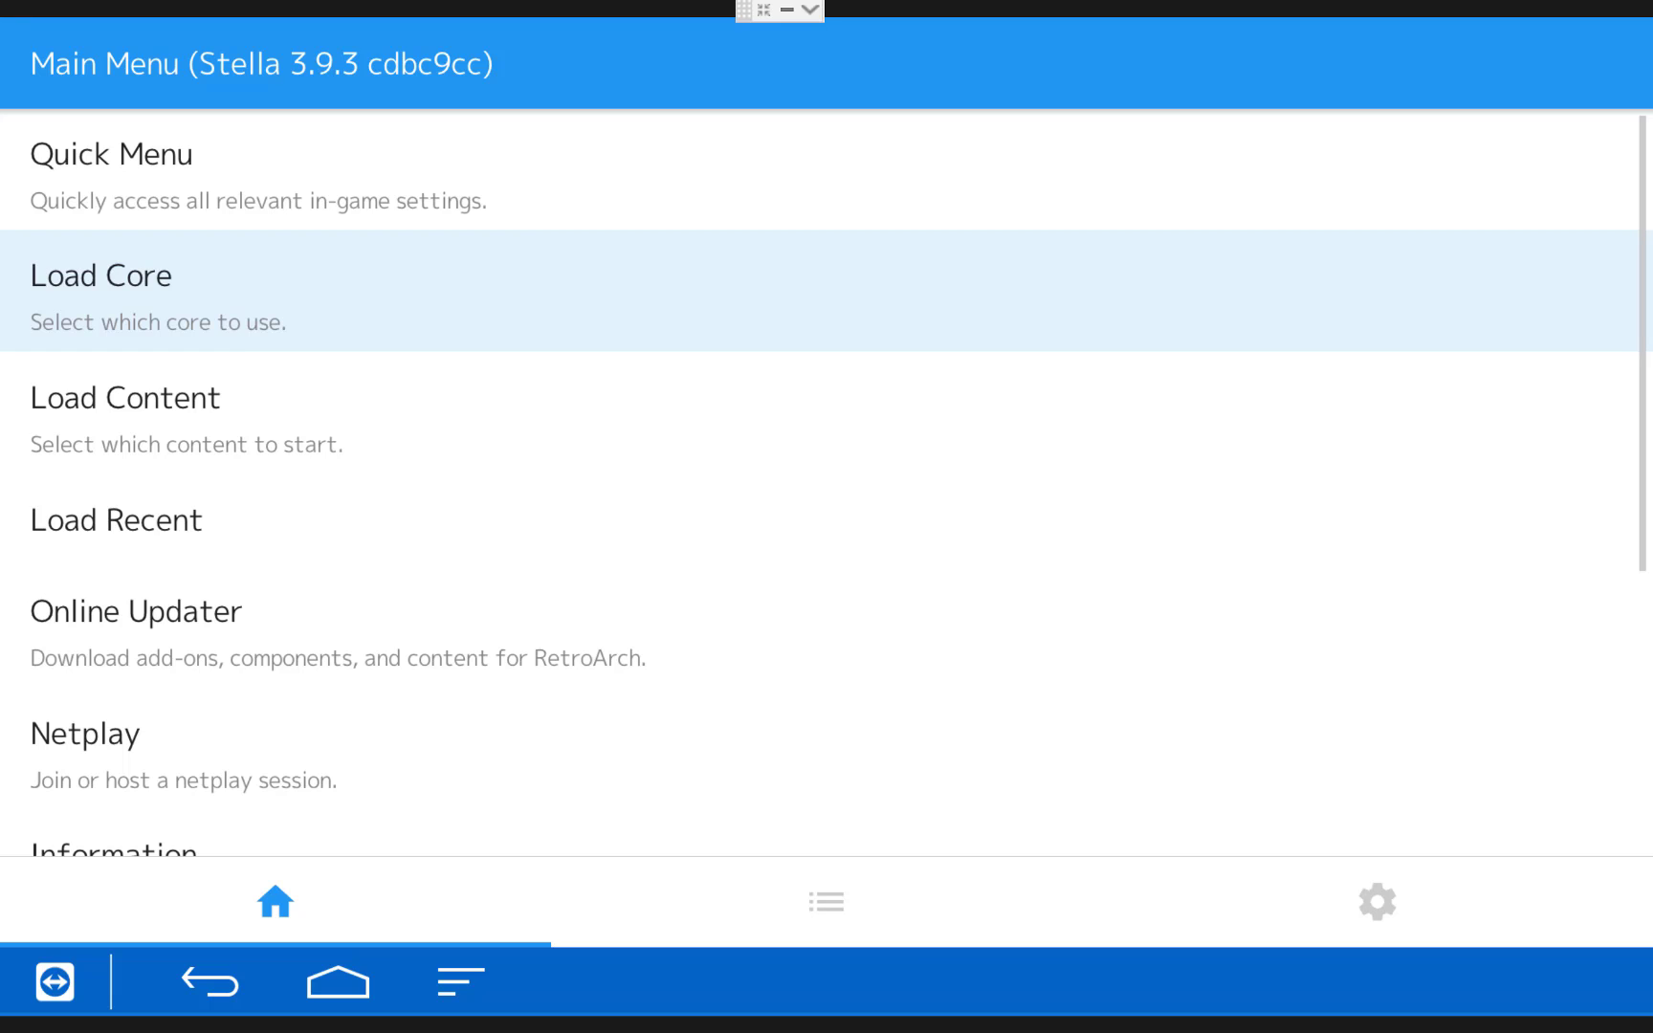
key(Return)
key(Down)
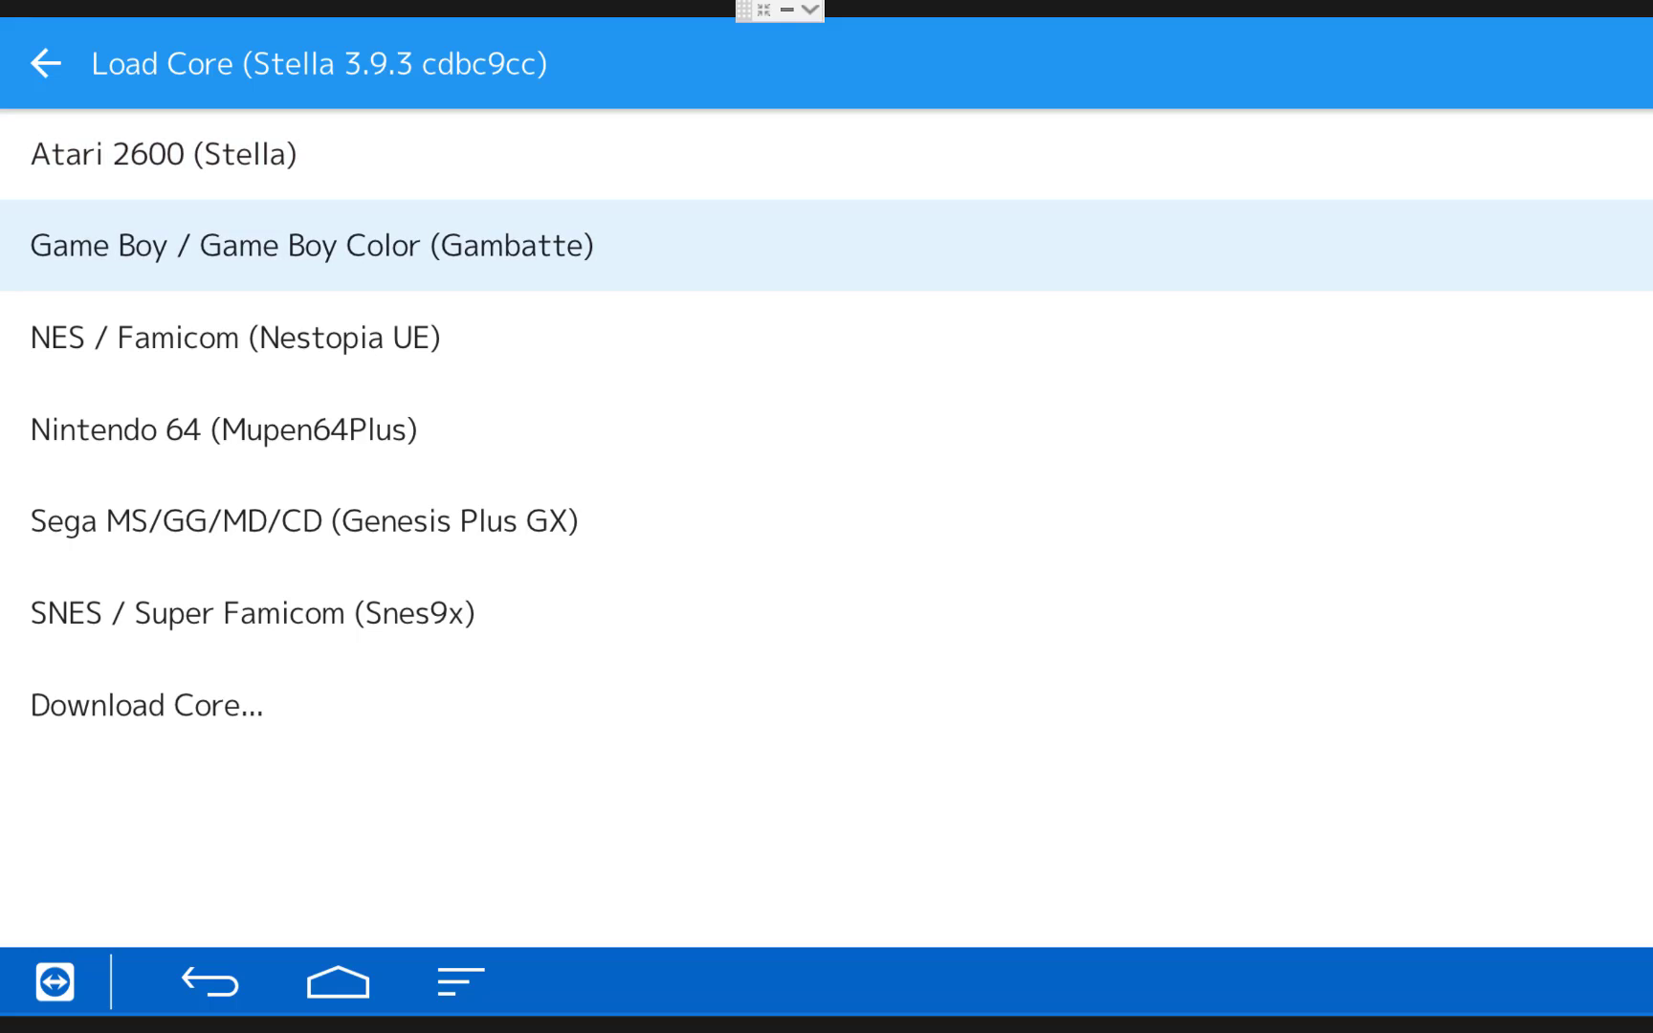
key(Return)
Step: Browse for Game Boy content by entering the /storage/emulated/0 directory in Load Content
key(Down)
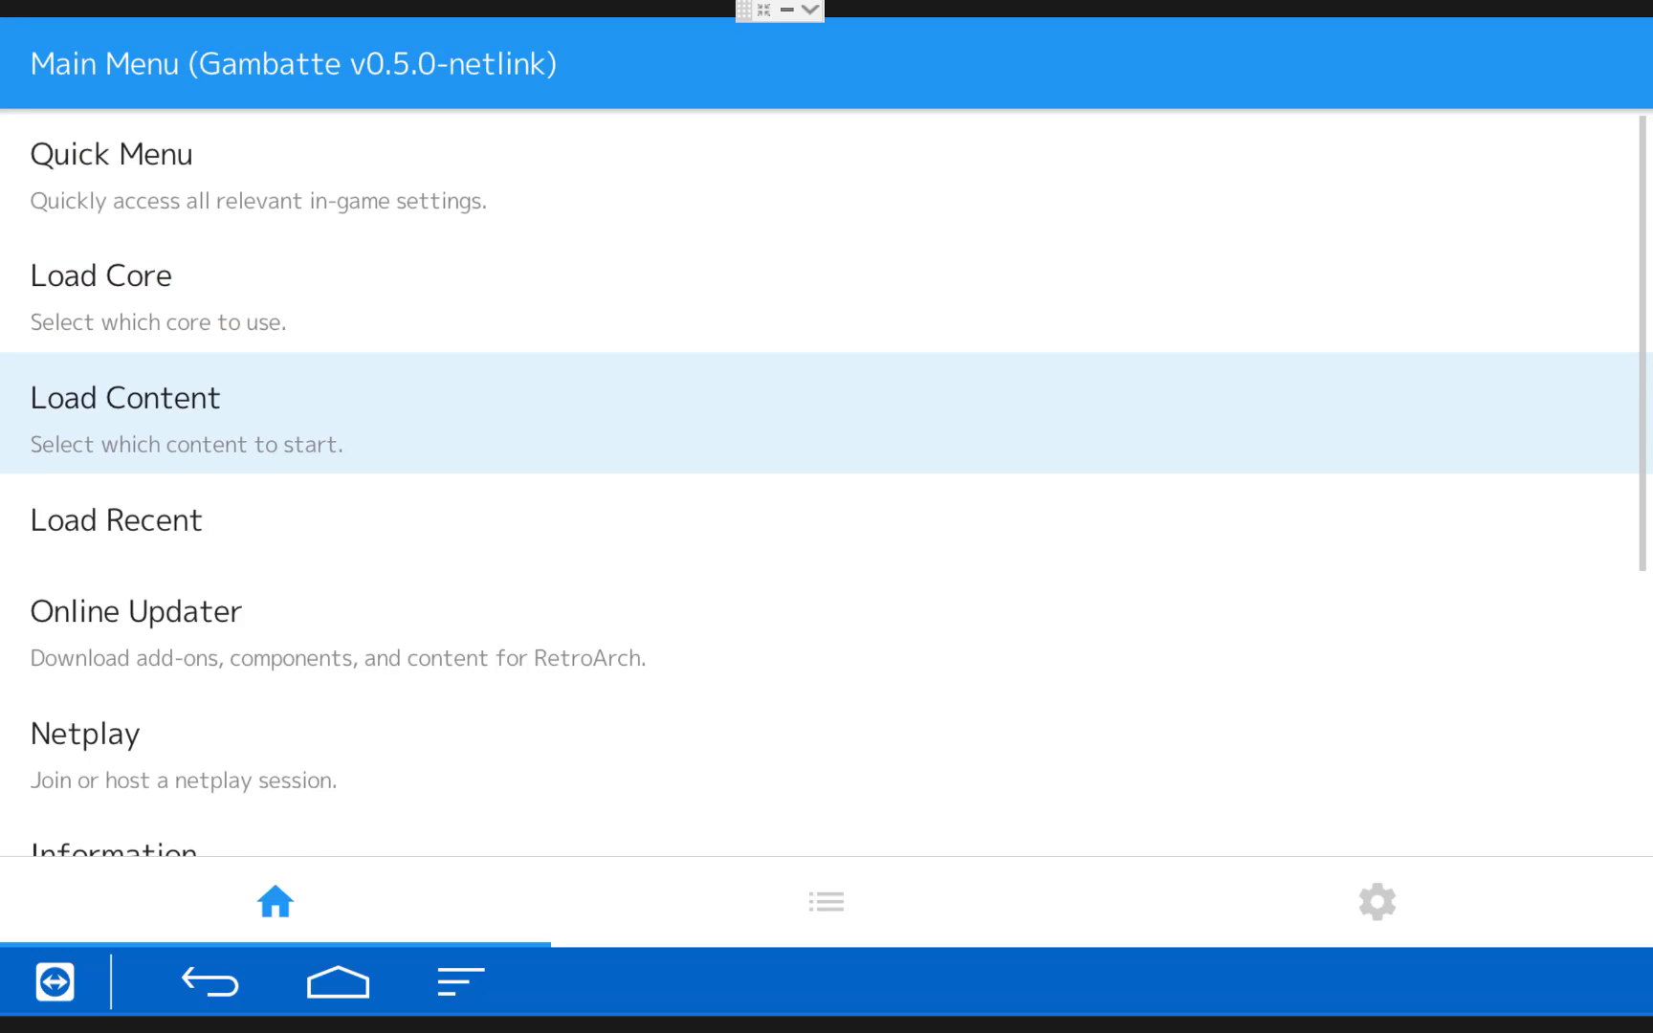
key(Return)
key(Down)
key(Down)
key(Down)
key(Down)
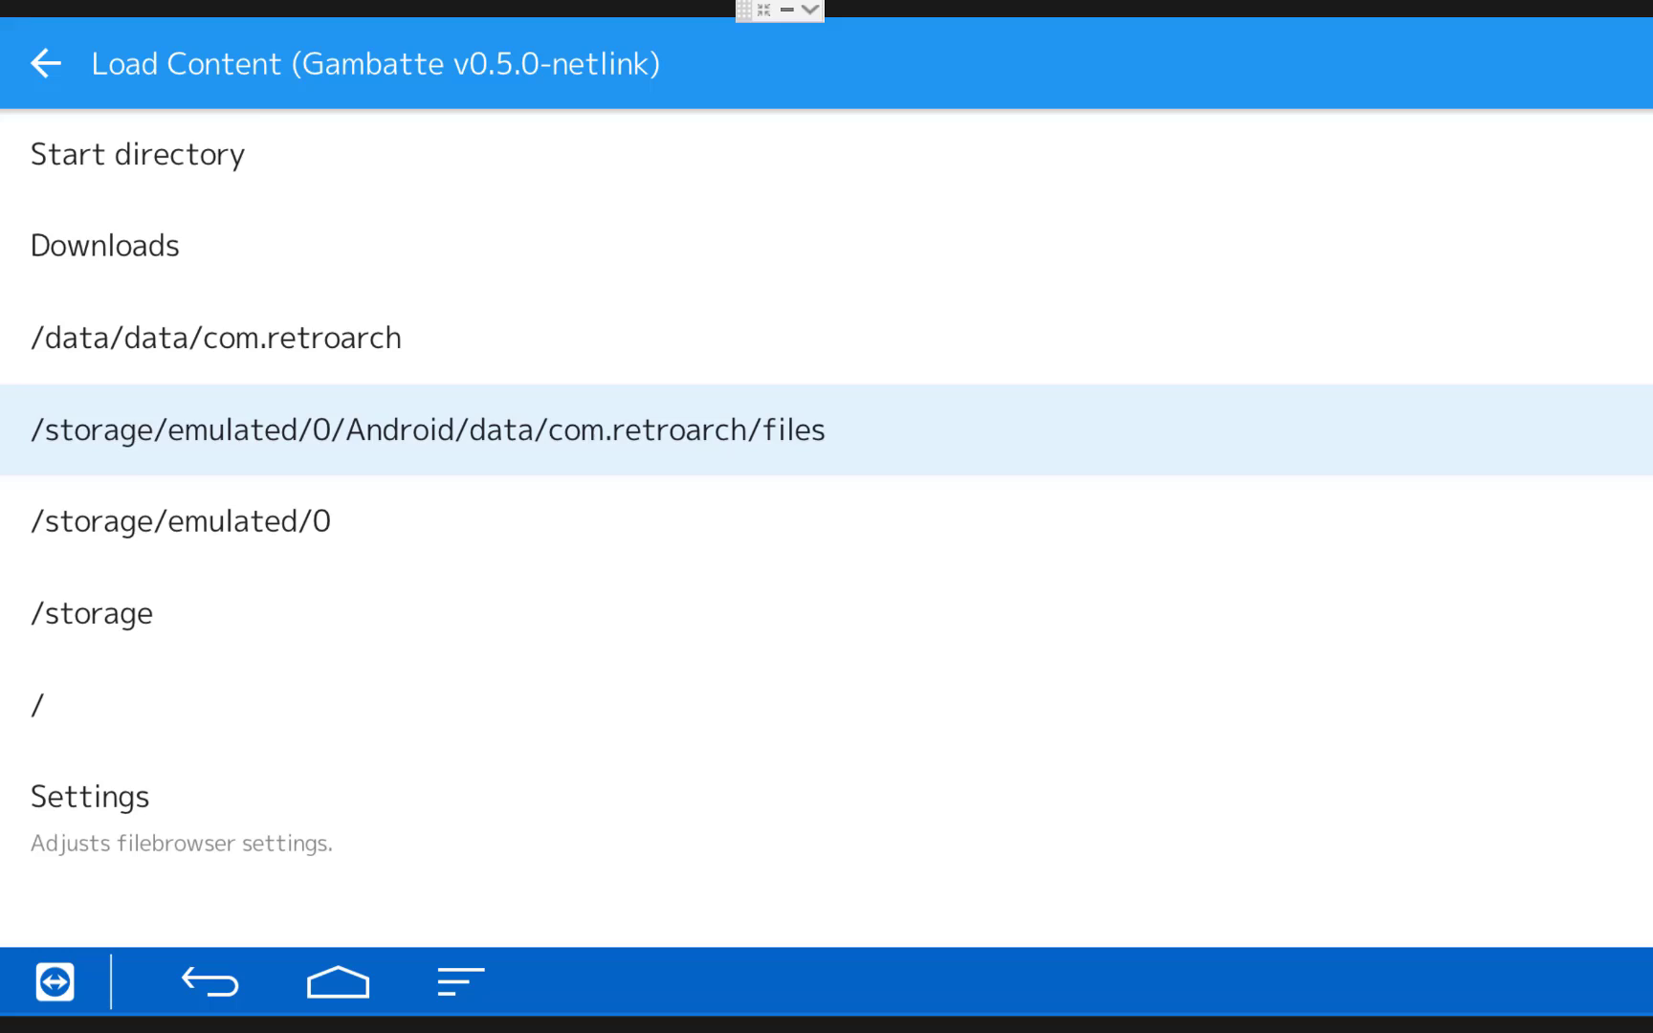
key(Return)
Step: Open the ROMS-GAMEBOY folder and launch the first game in it
key(Up)
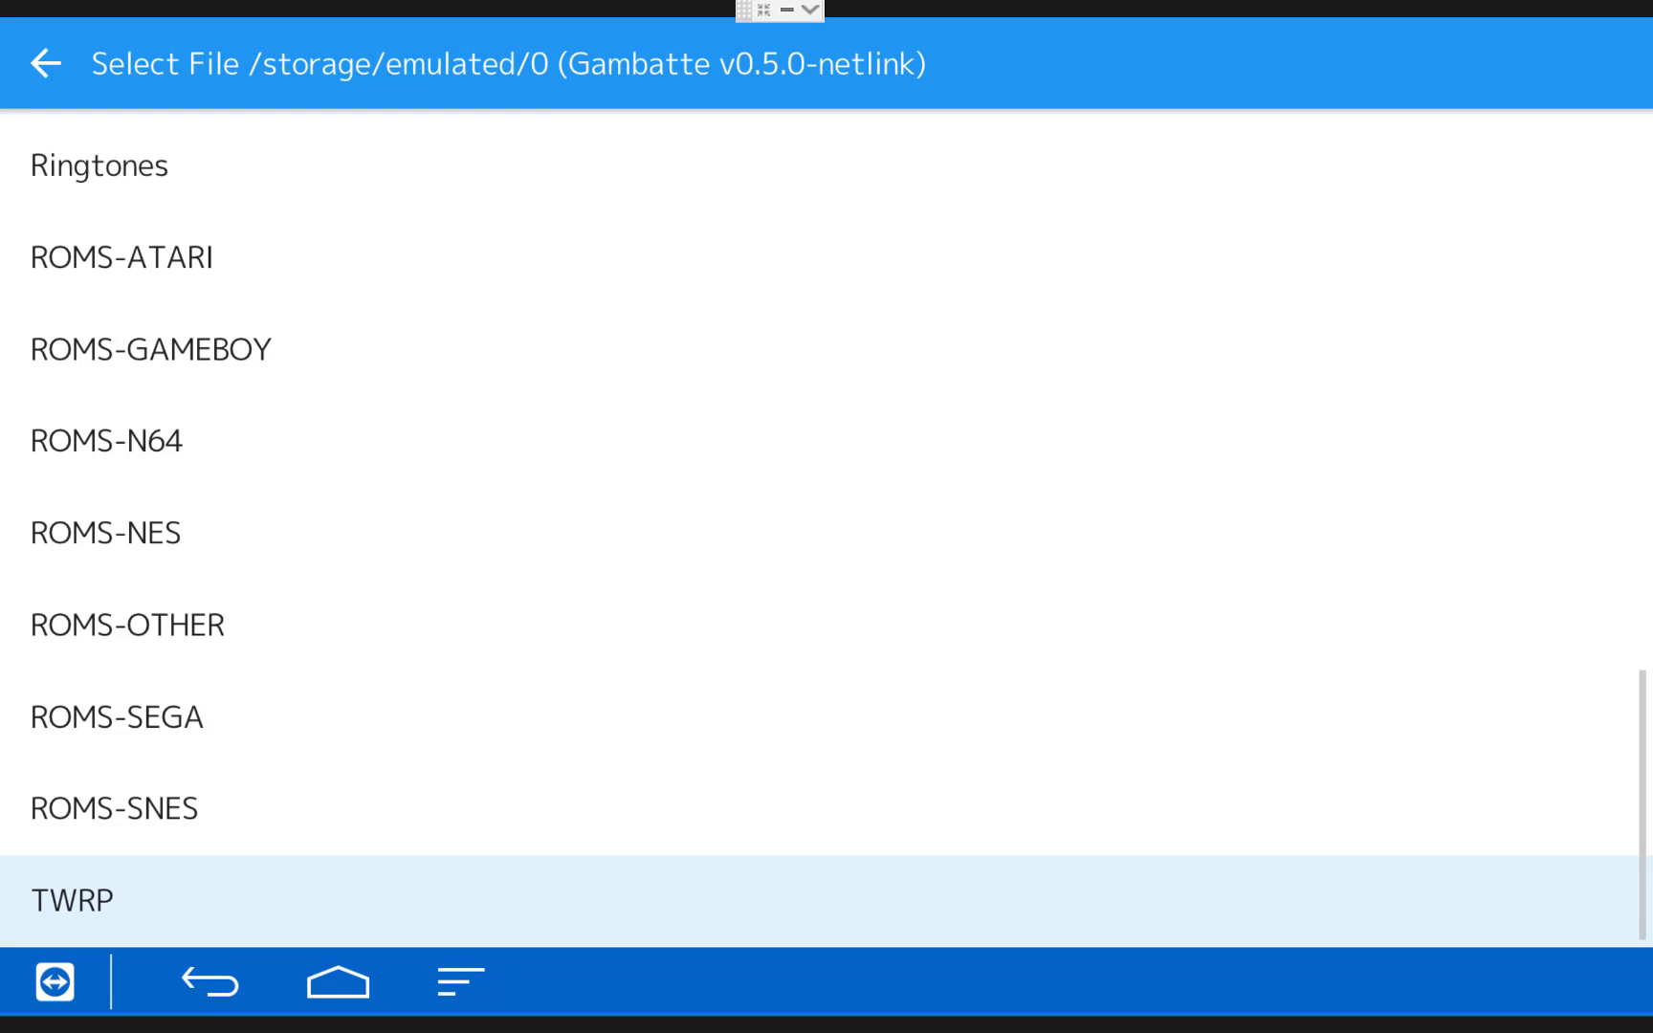
key(Up)
key(Up)
key(Up)
key(Up)
key(Up)
key(Up)
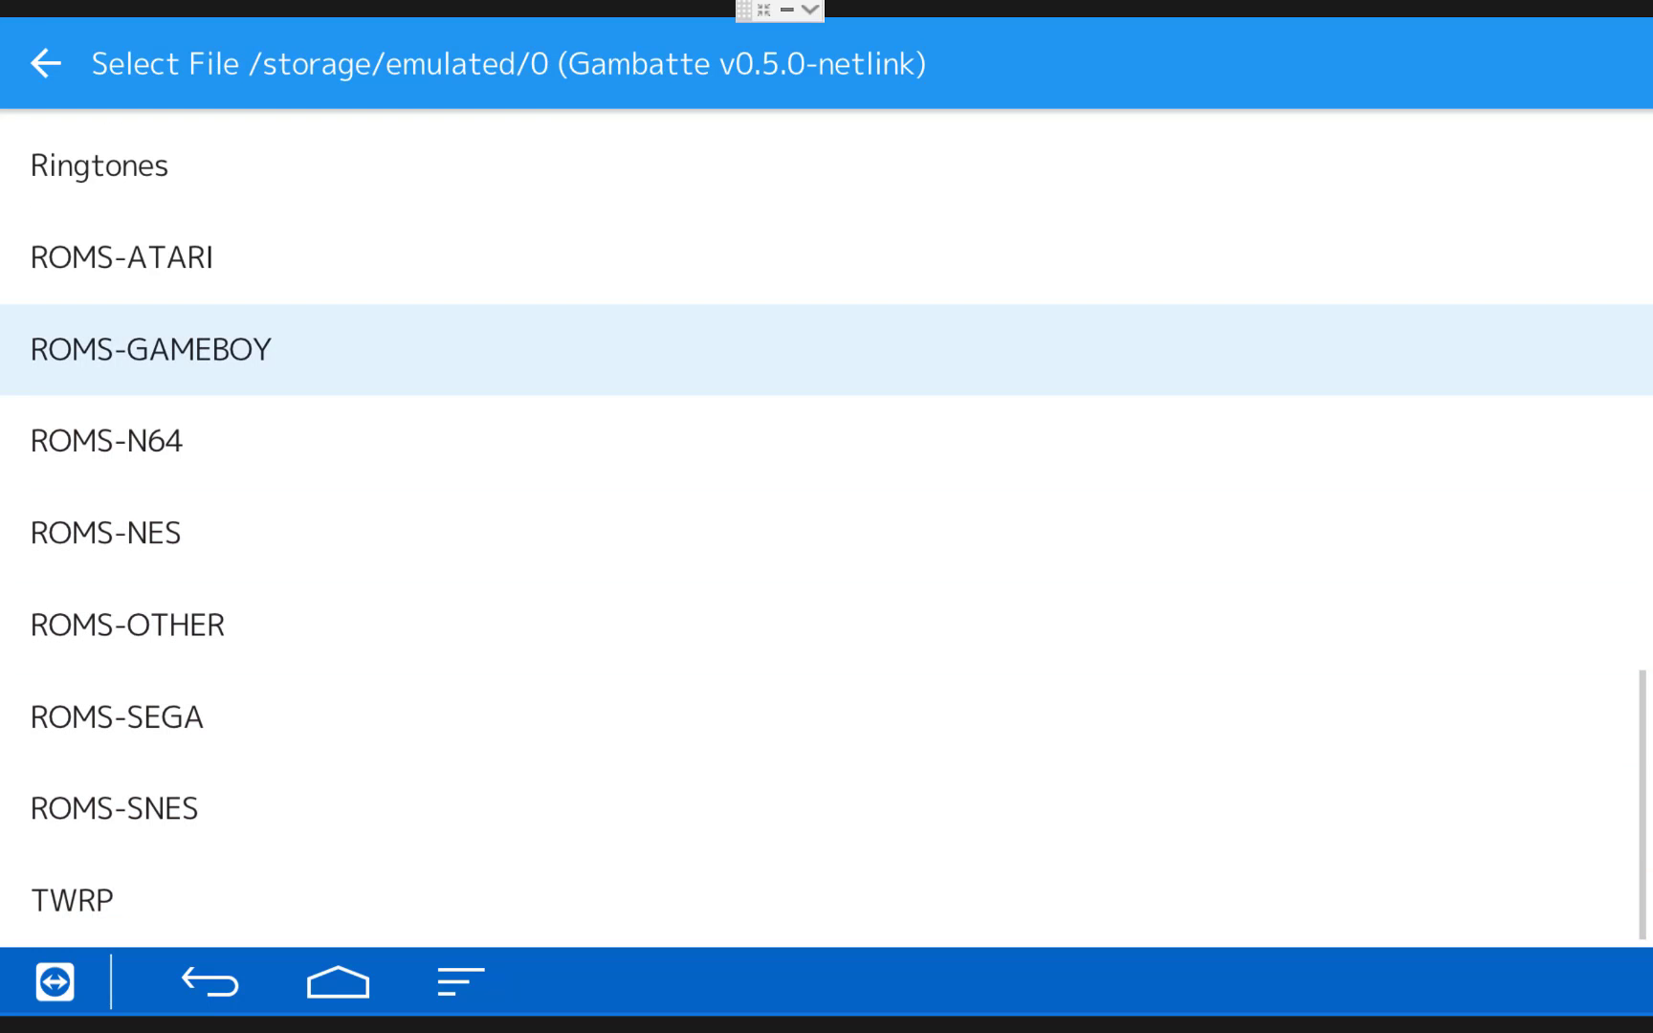
key(Return)
key(Down)
key(Return)
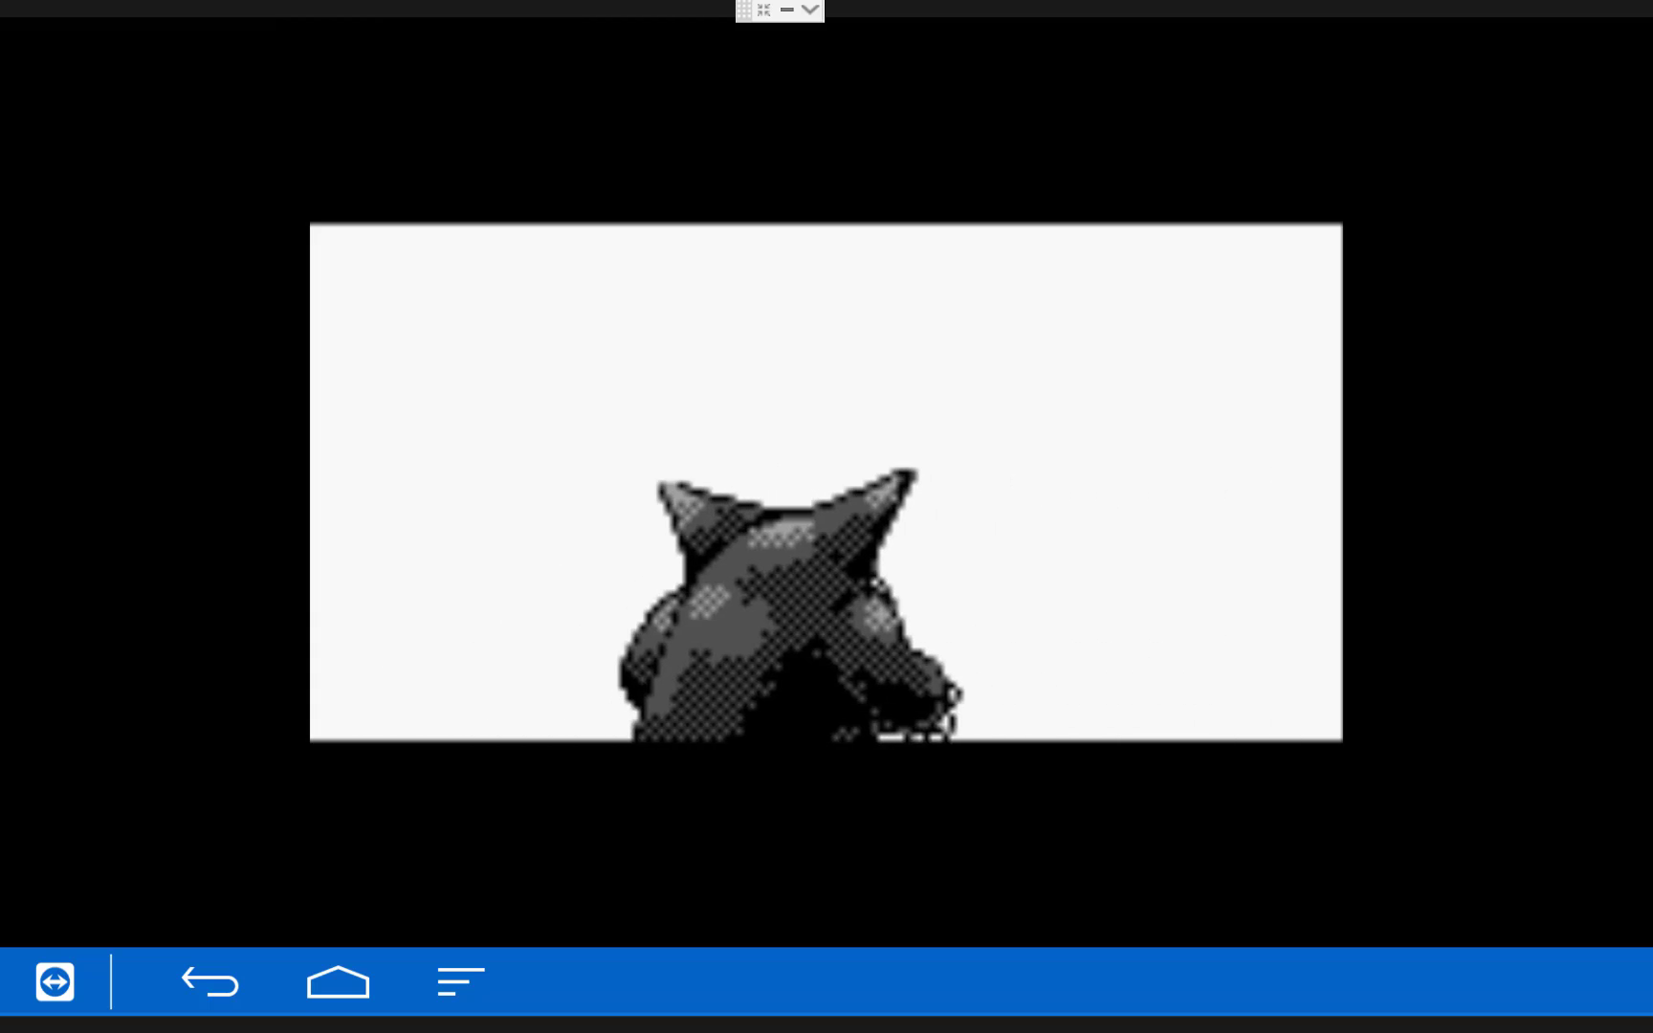
Step: Launch StarFox.n64 from ROMS-N64 with the Mupen64Plus core, and Sonic1.md from ROMS-SEGA with the Genesis Plus GX core
click(96, 429)
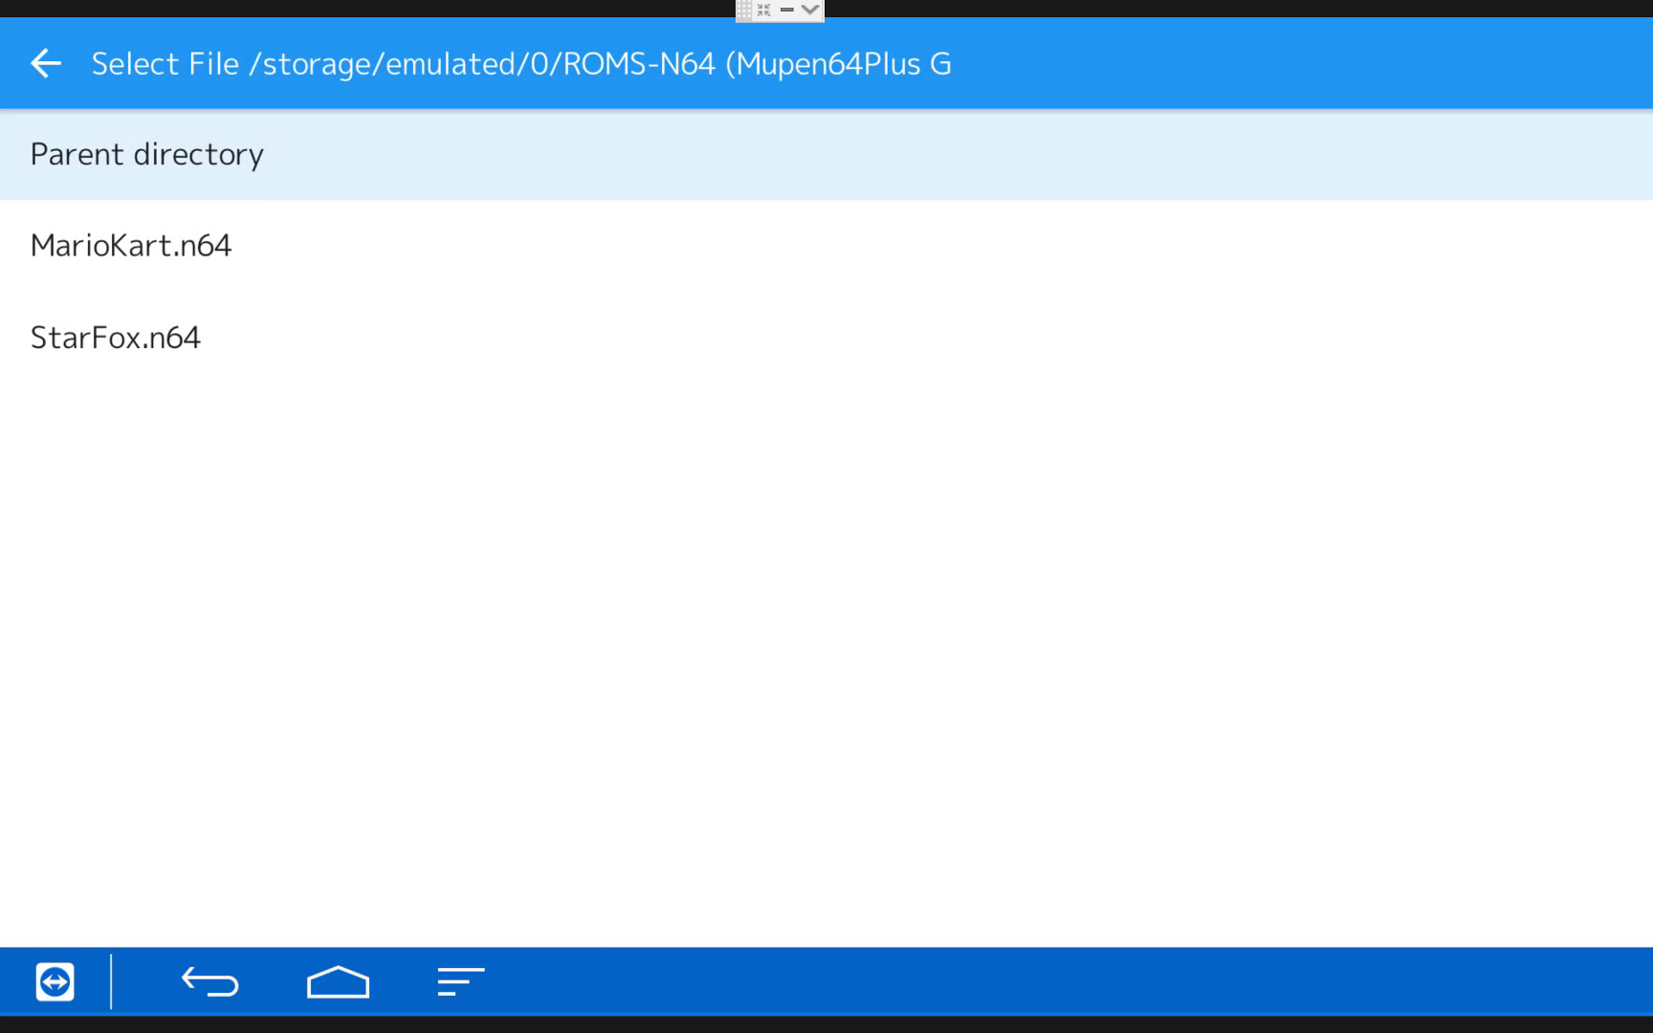
click(115, 337)
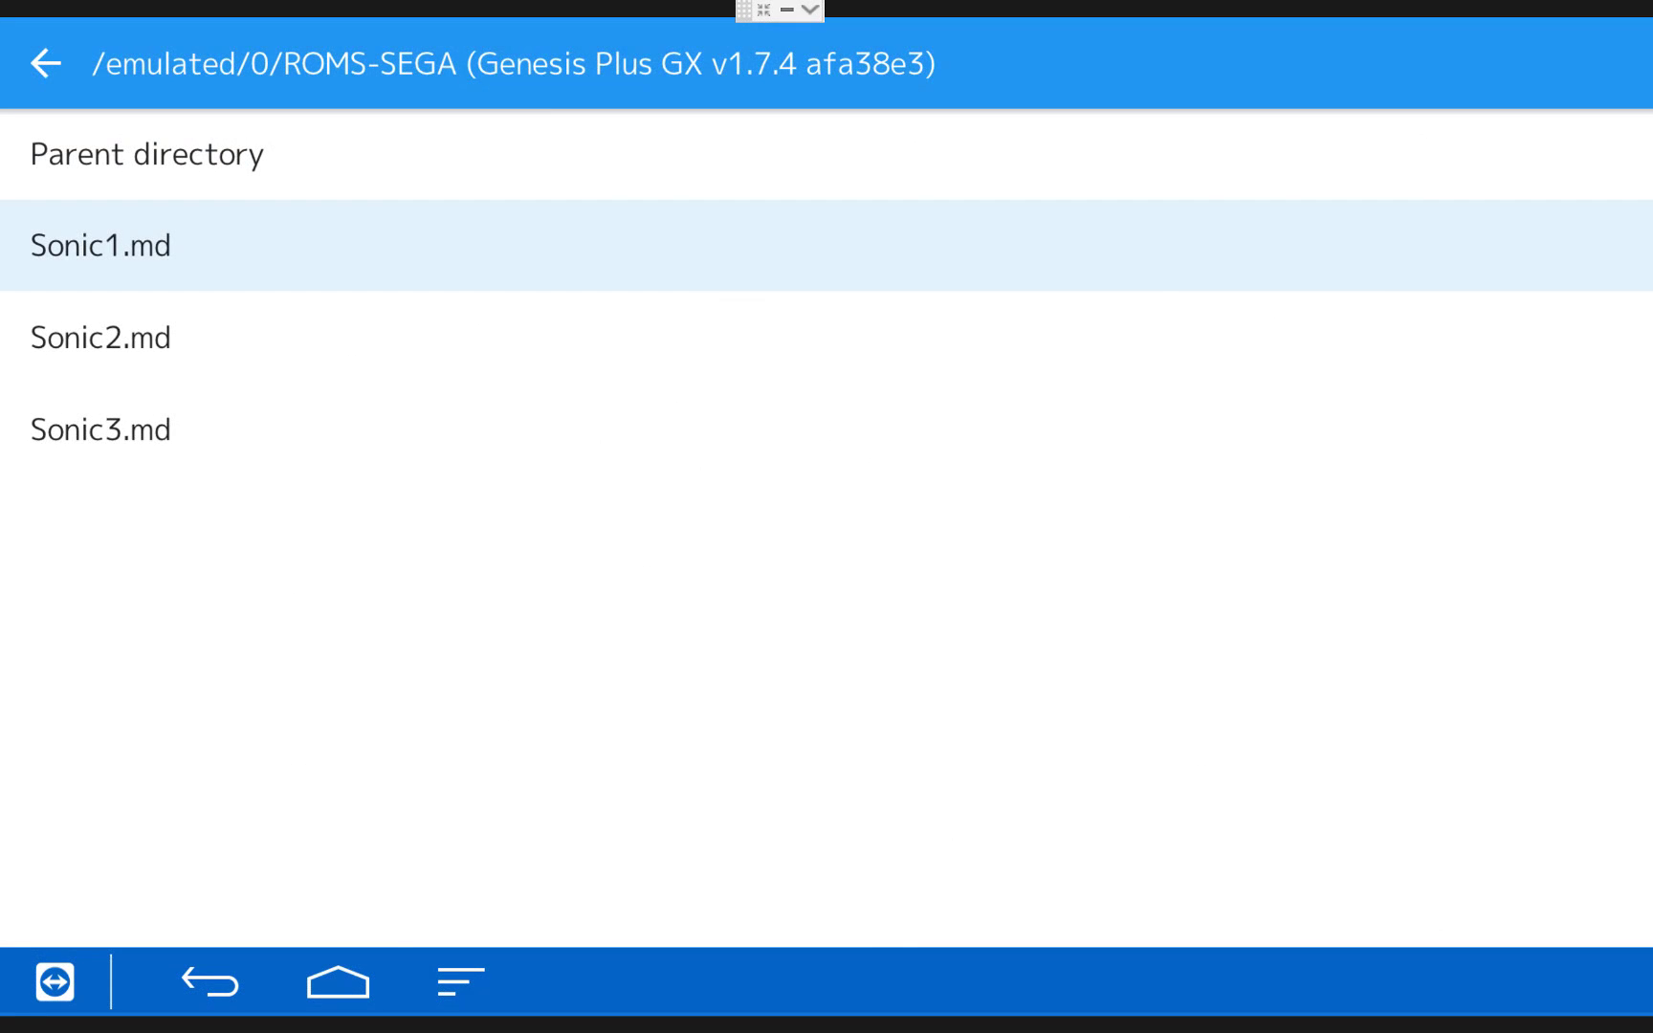
key(Return)
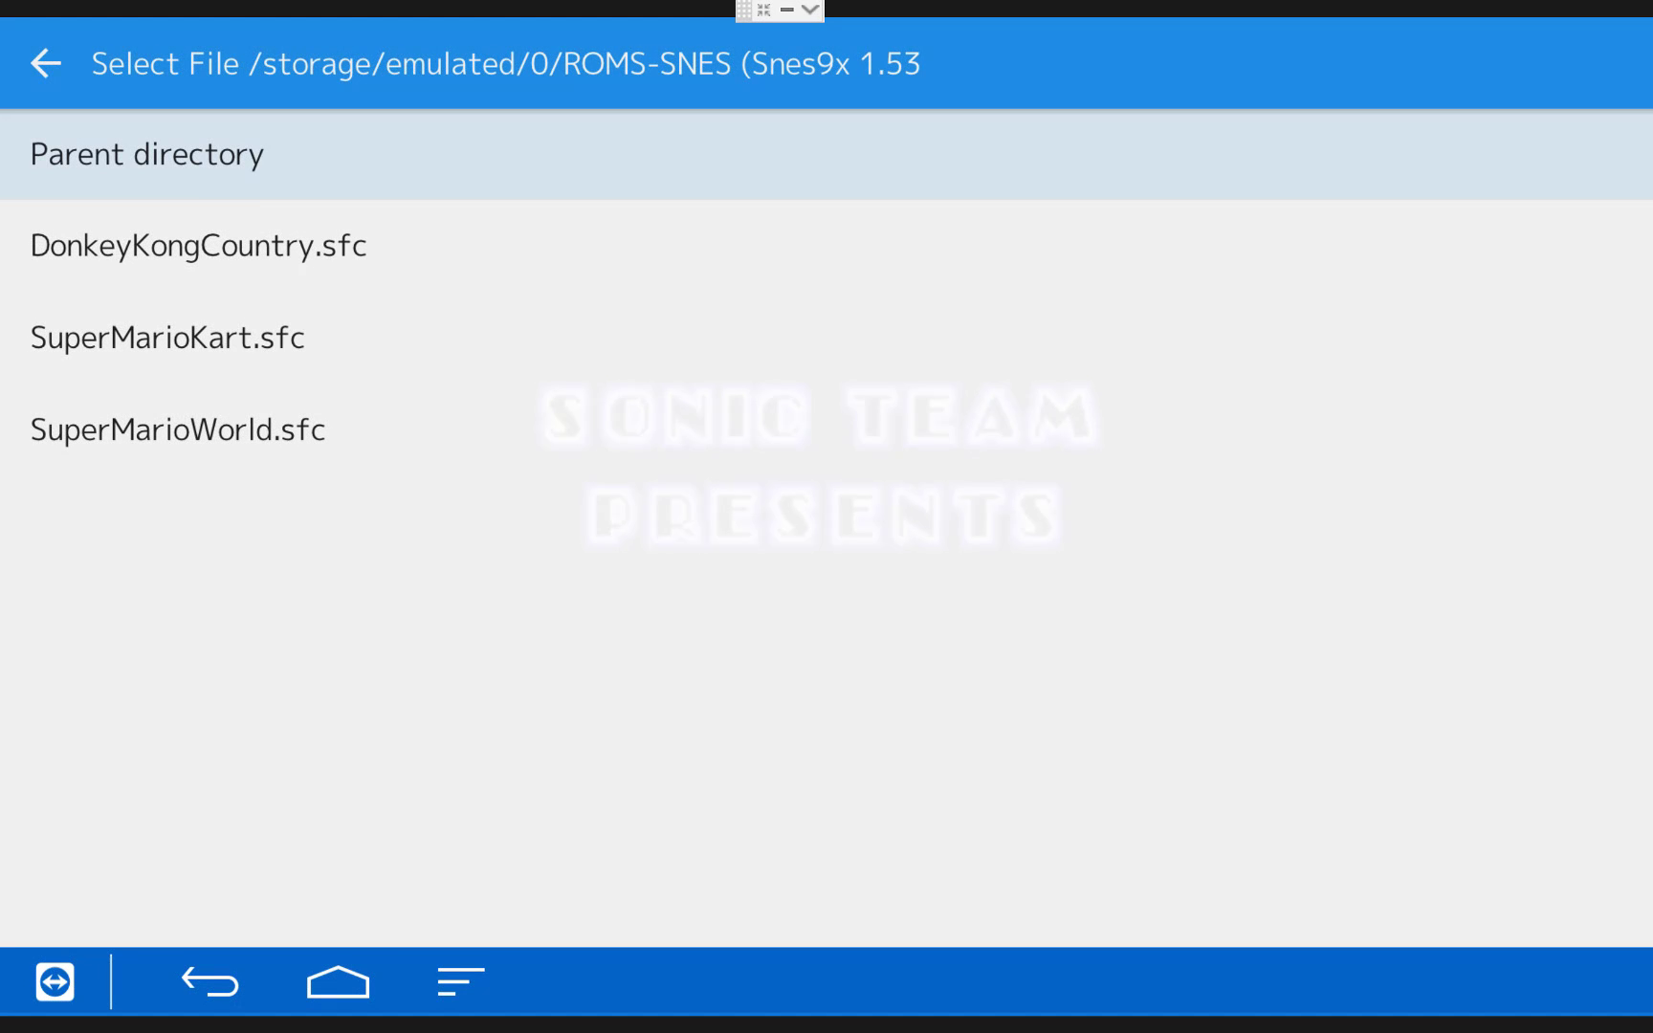
Step: Select SuperMarioKart.sfc in the ROMS-SNES folder with the Snes9x core loaded
key(Down)
key(Down)
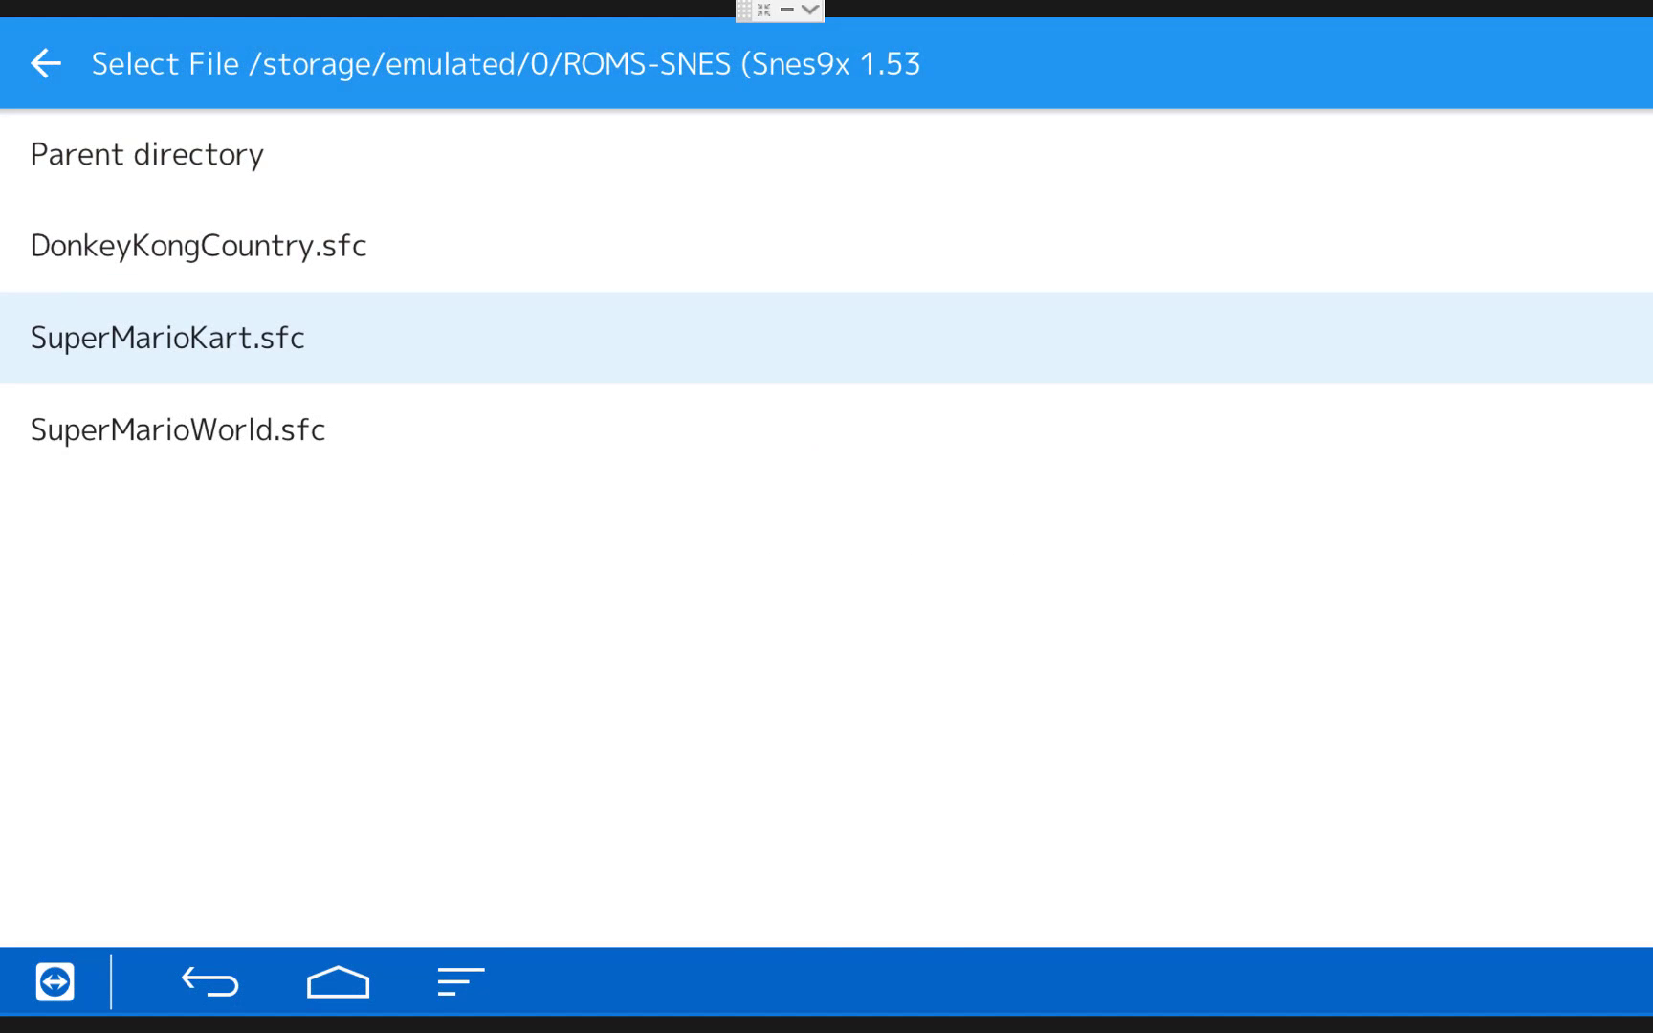